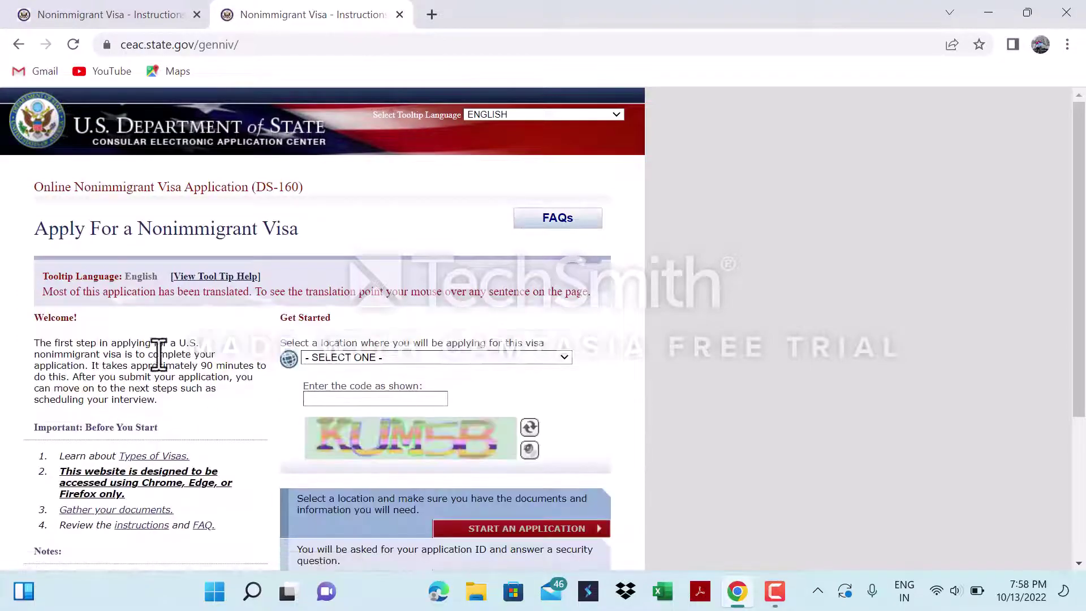
Select CANADA, TORONTO as the location where the visa application is filed.
scroll(492, 407, "down", 3)
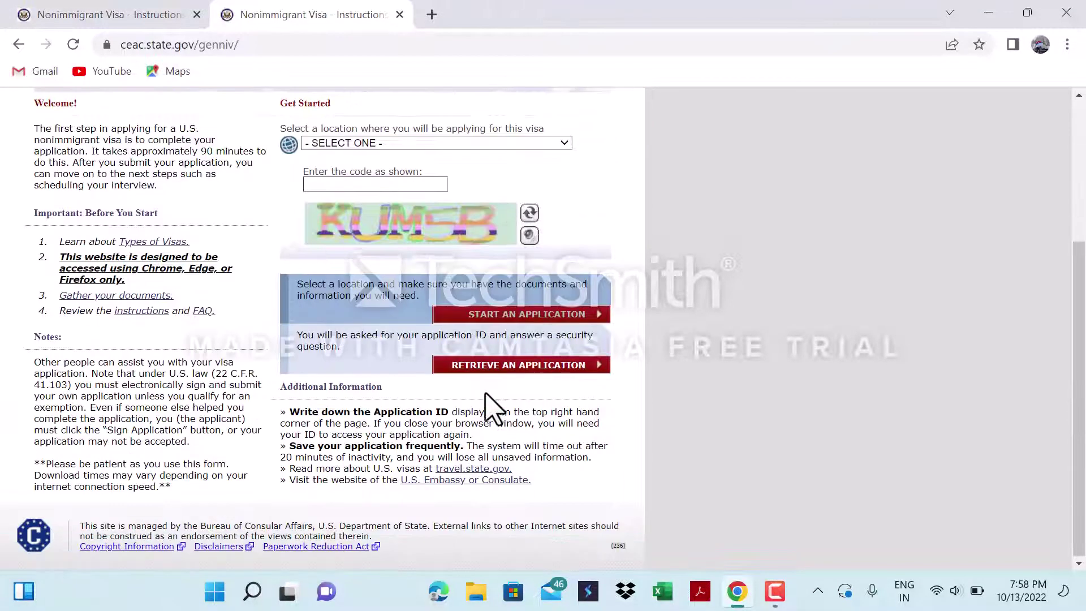
scroll(492, 408, "up", 2)
scroll(487, 406, "down", 1)
scroll(485, 407, "up", 3)
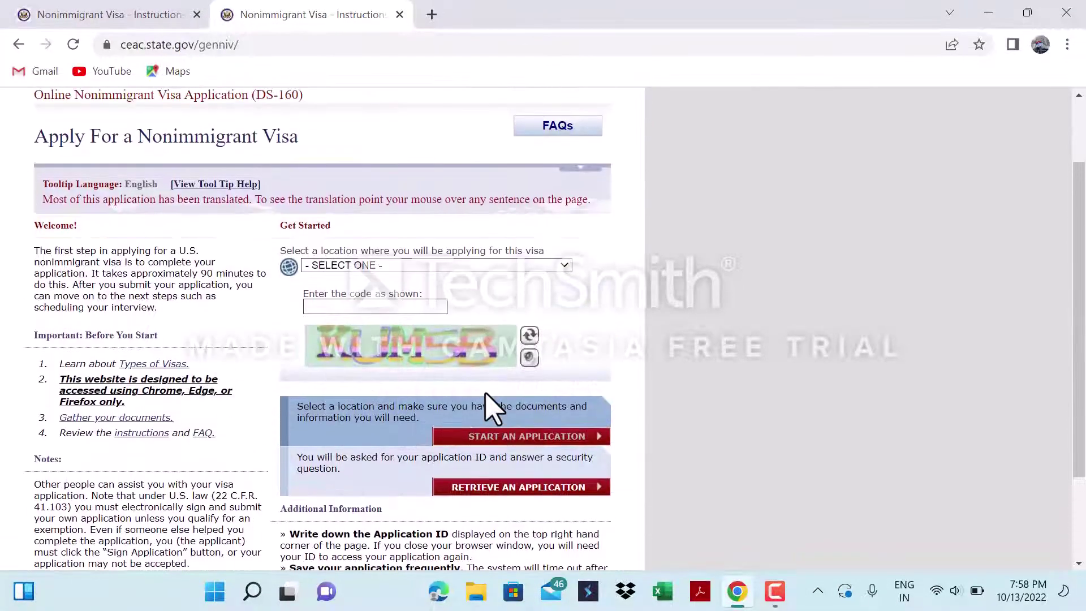
left_click(413, 351)
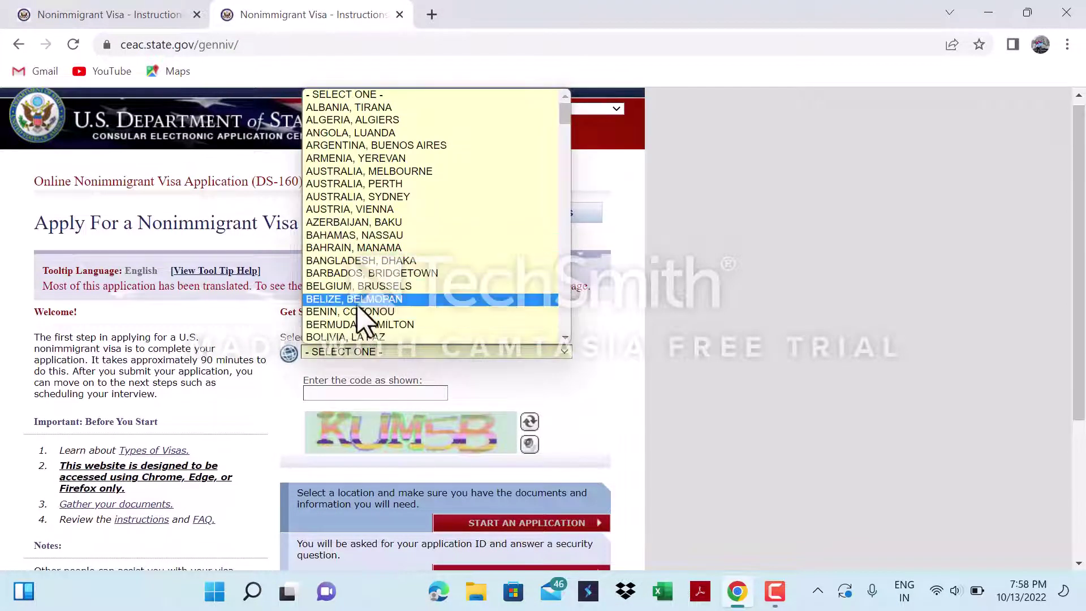
left_click(600, 375)
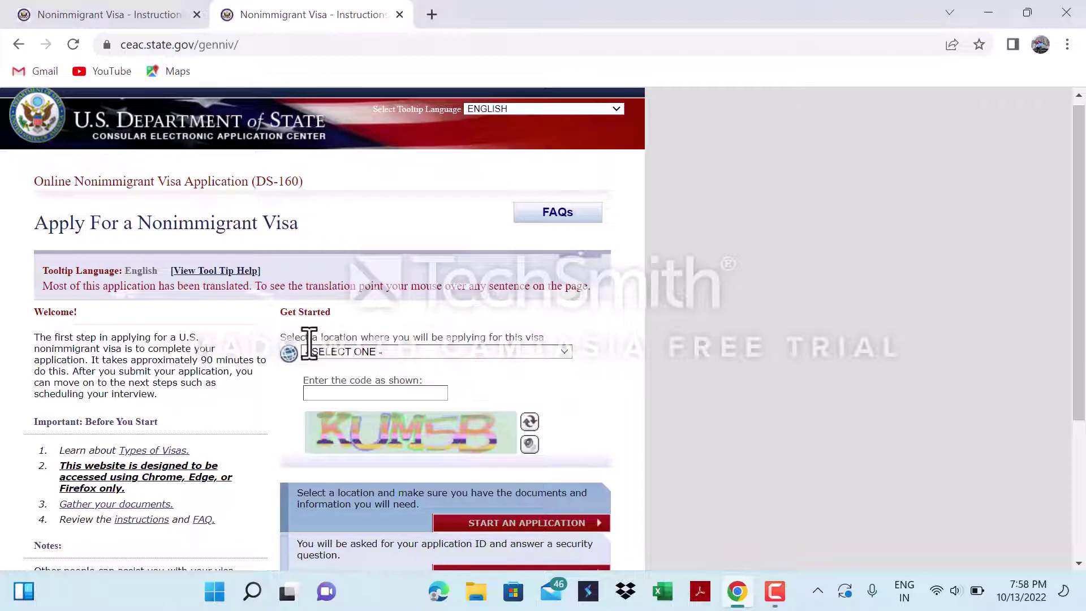
left_click(421, 353)
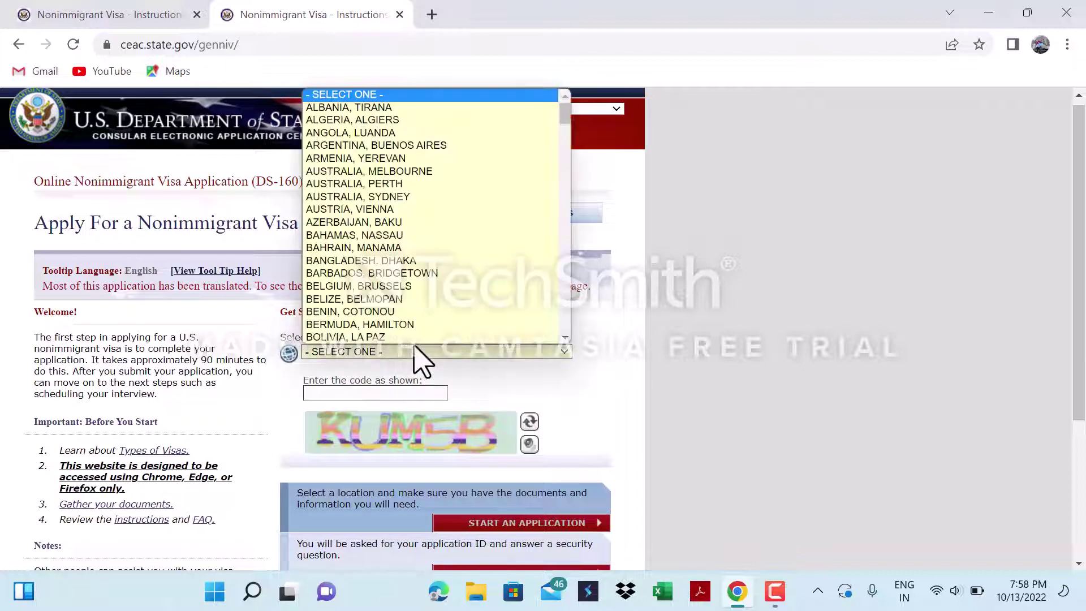
key("Down")
key("Down")
key("Down")
key("Down")
key("Down")
key("Down")
key("Down")
key("Down")
key("Down")
key("Down")
key("Down")
key("Down")
key("Down")
key("Down")
key("Down")
key("Down")
key("Down")
key("Down")
key("Down")
key("Down")
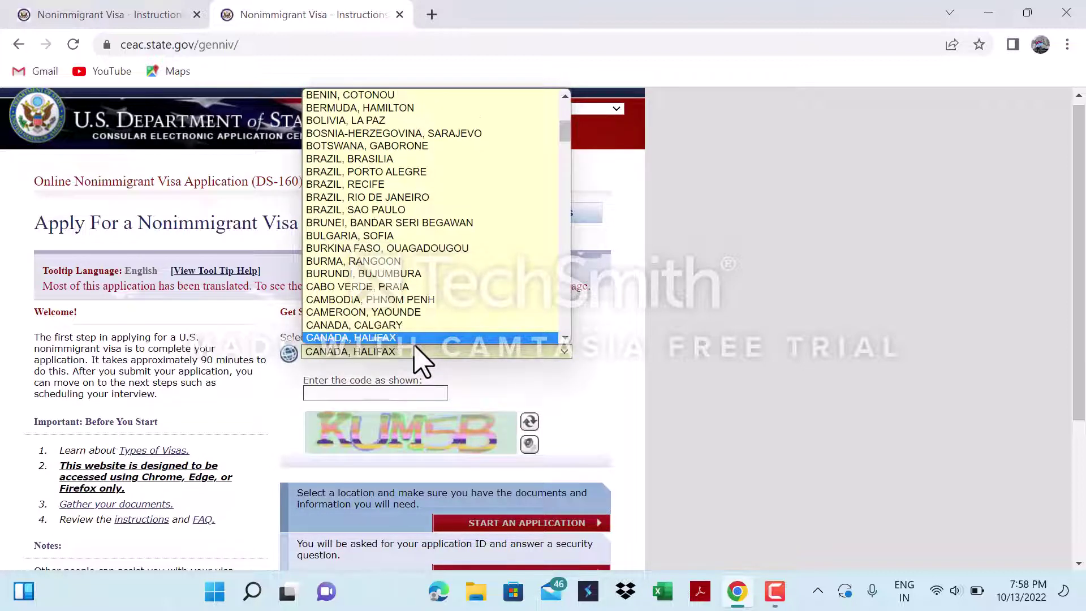
key("Down")
key("Down")
key("Down")
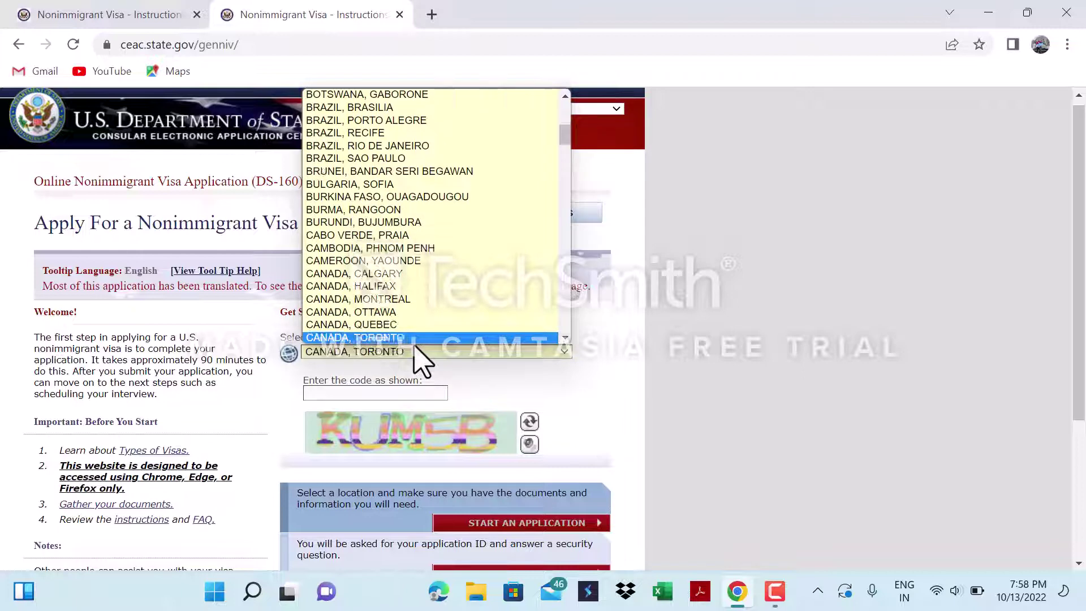
key("Return")
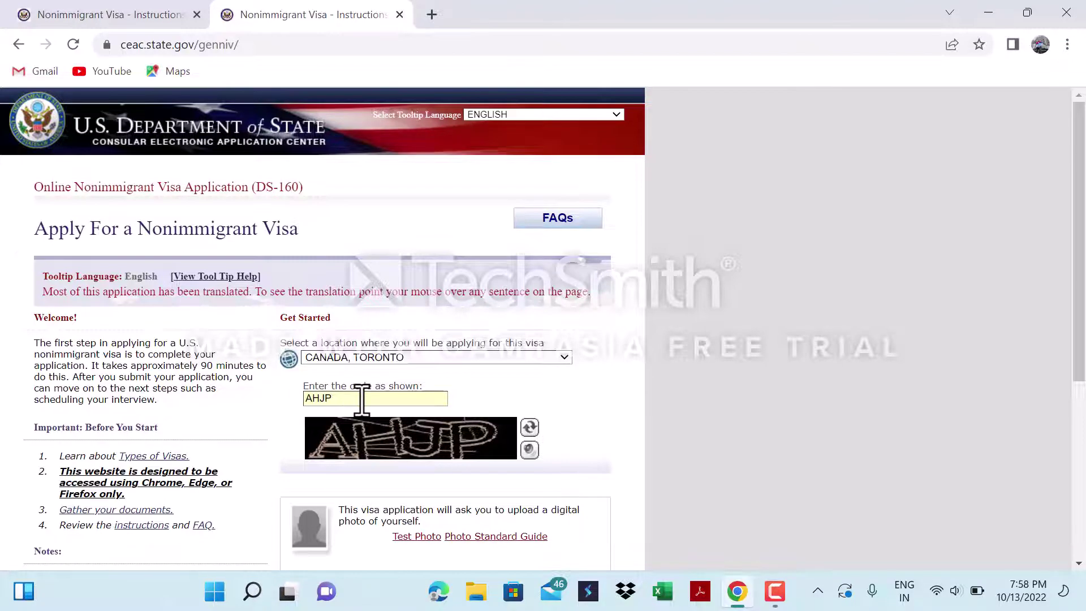
scroll(361, 398, "down", 3)
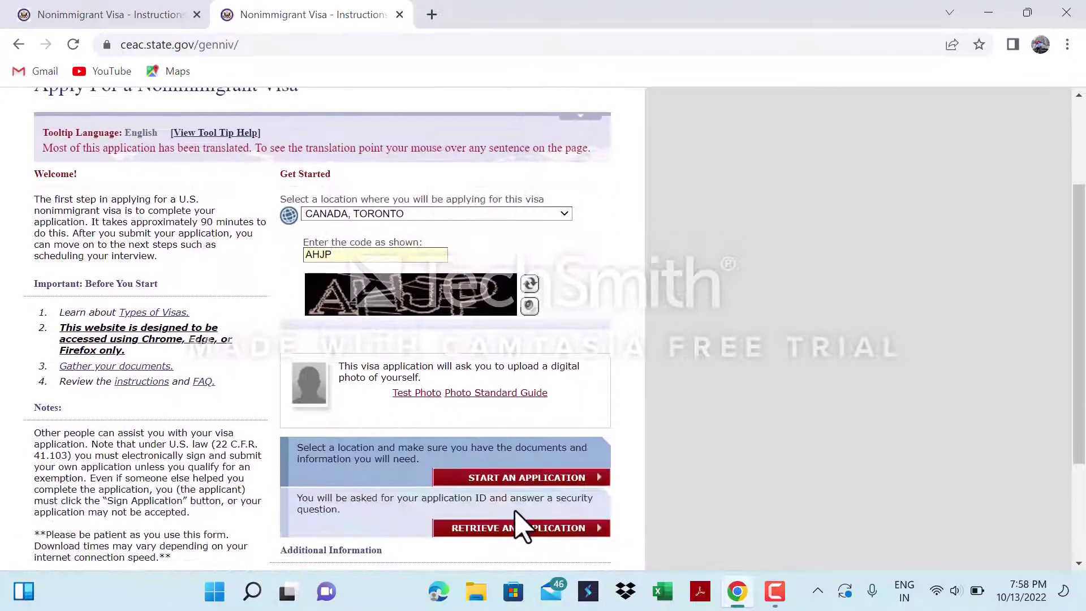
Start a new DS-160 application and scroll through the application ID page.
left_click(527, 482)
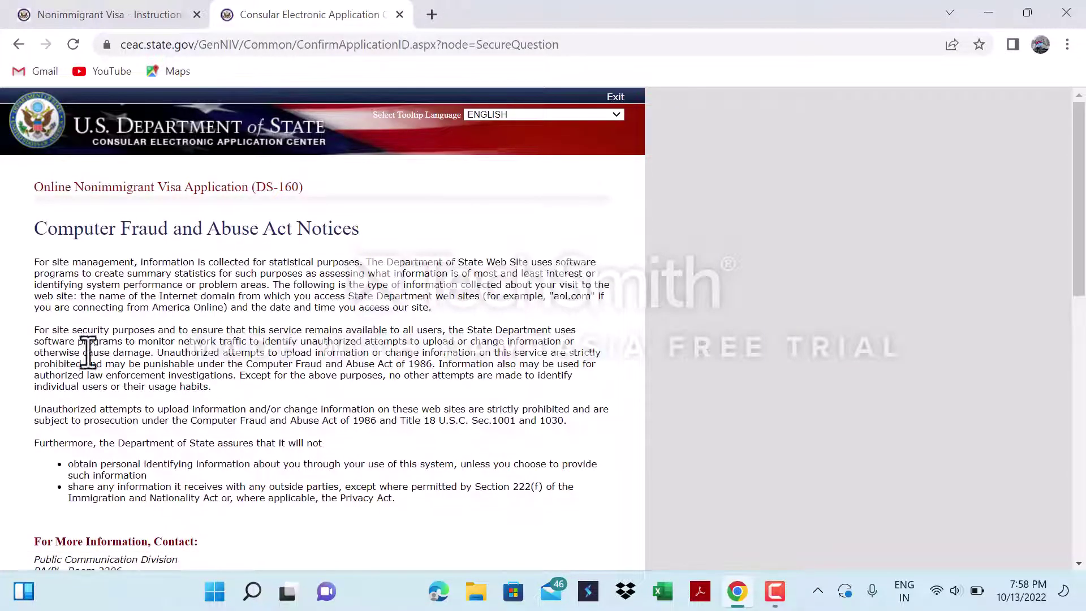
scroll(136, 294, "down", 1)
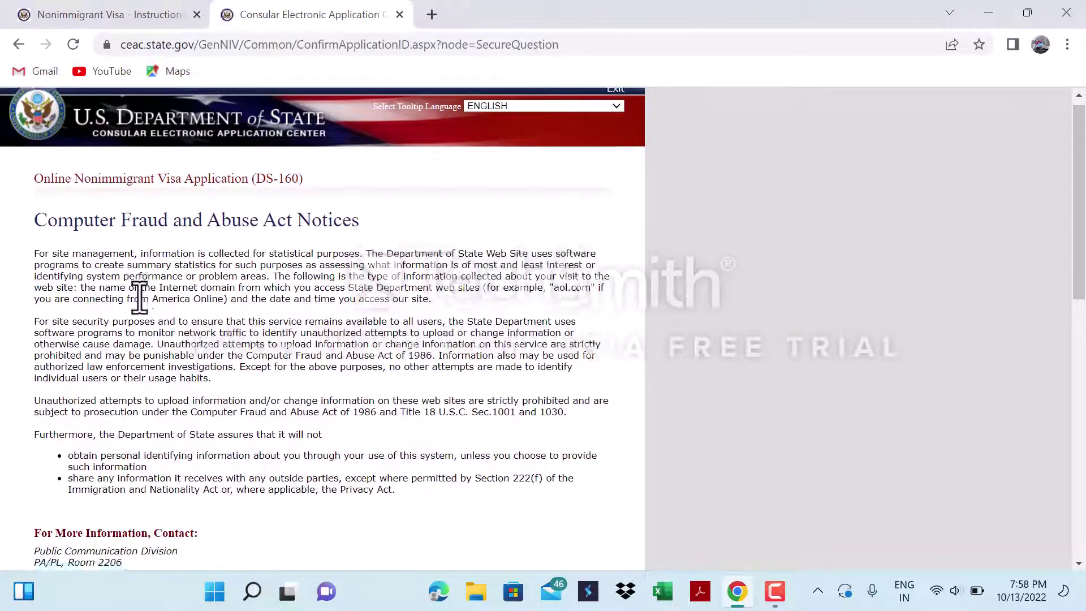
scroll(139, 296, "down", 7)
scroll(139, 297, "up", 7)
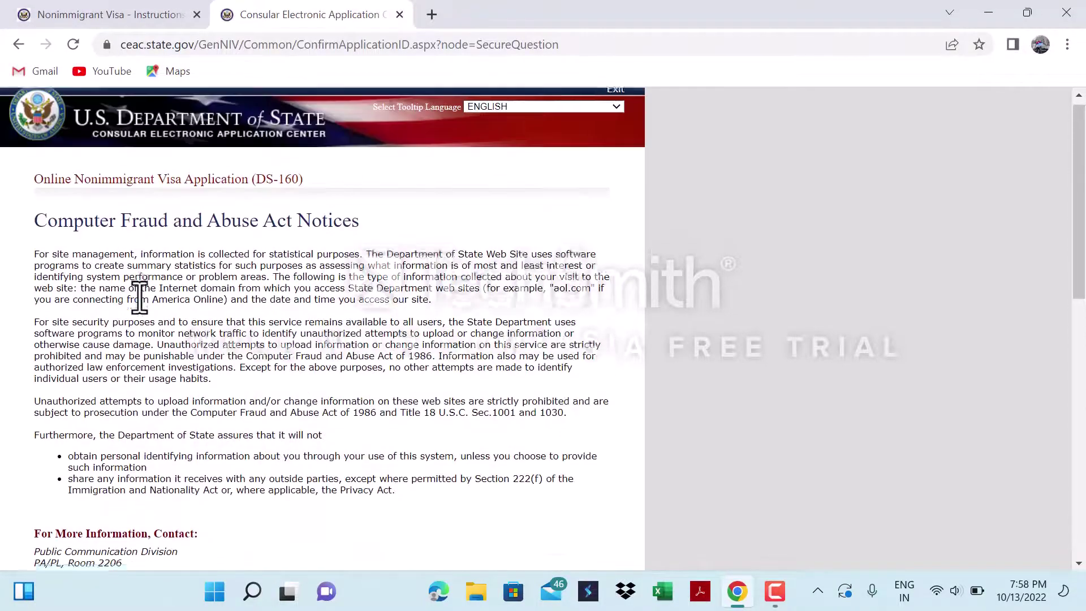
scroll(139, 297, "down", 4)
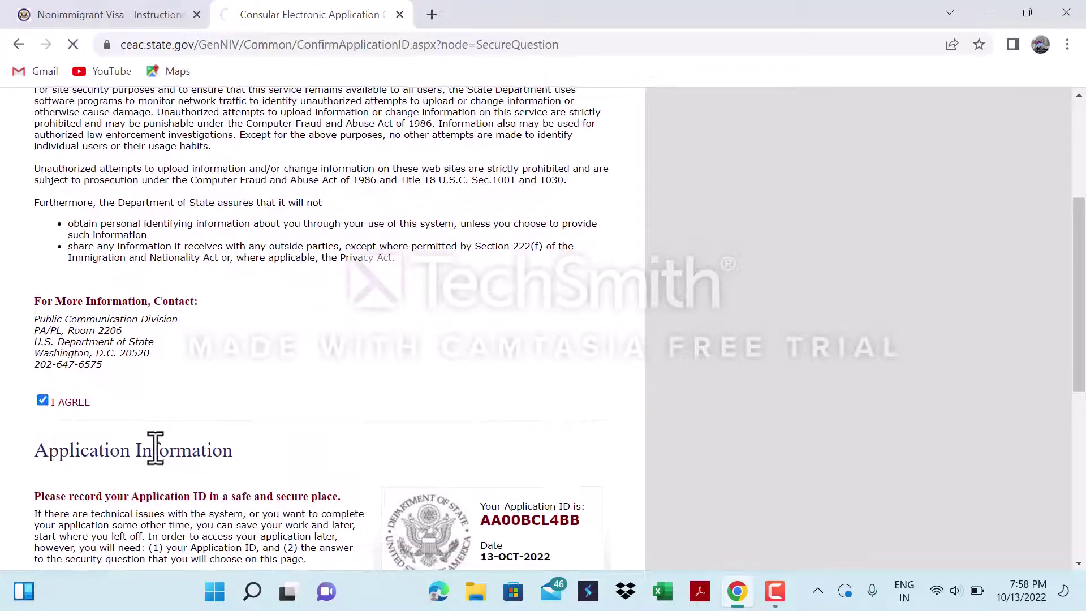
scroll(153, 448, "down", 7)
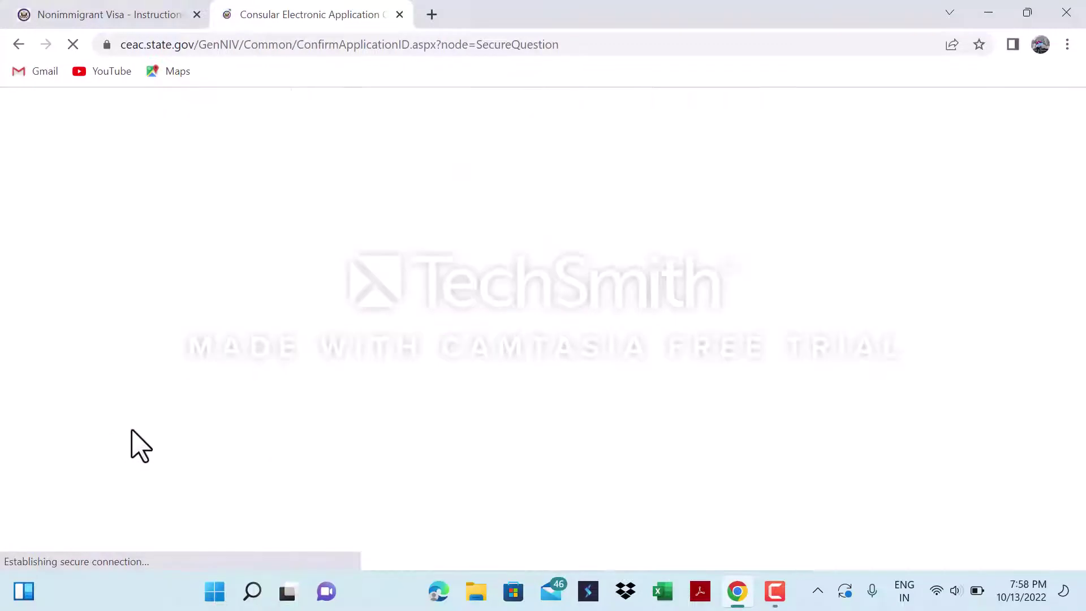
scroll(173, 489, "down", 8)
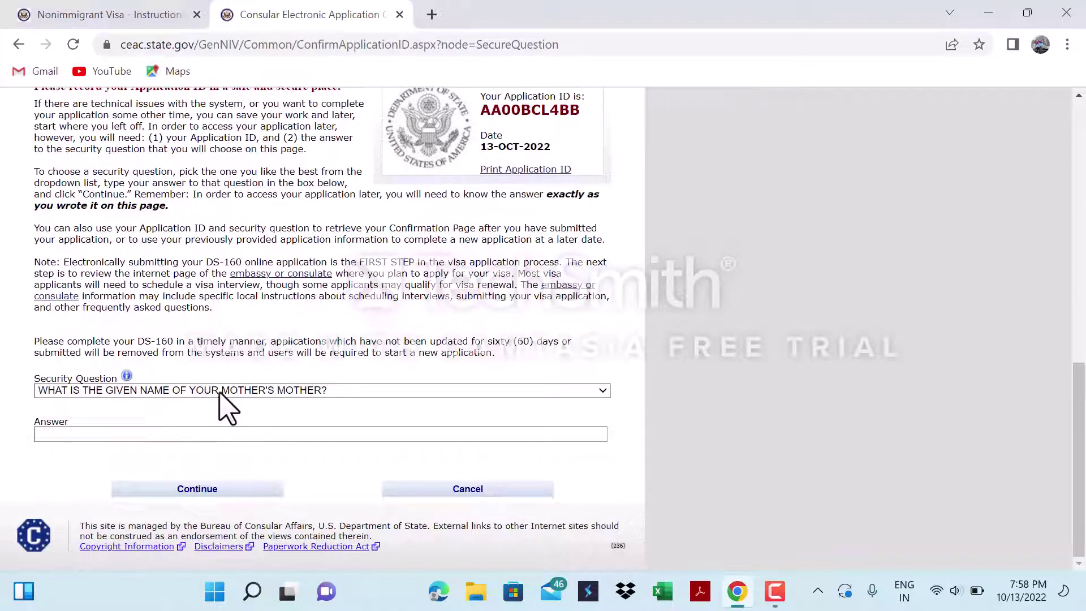
Choose the first-job city security question, enter its answer, and continue to the form.
left_click(242, 390)
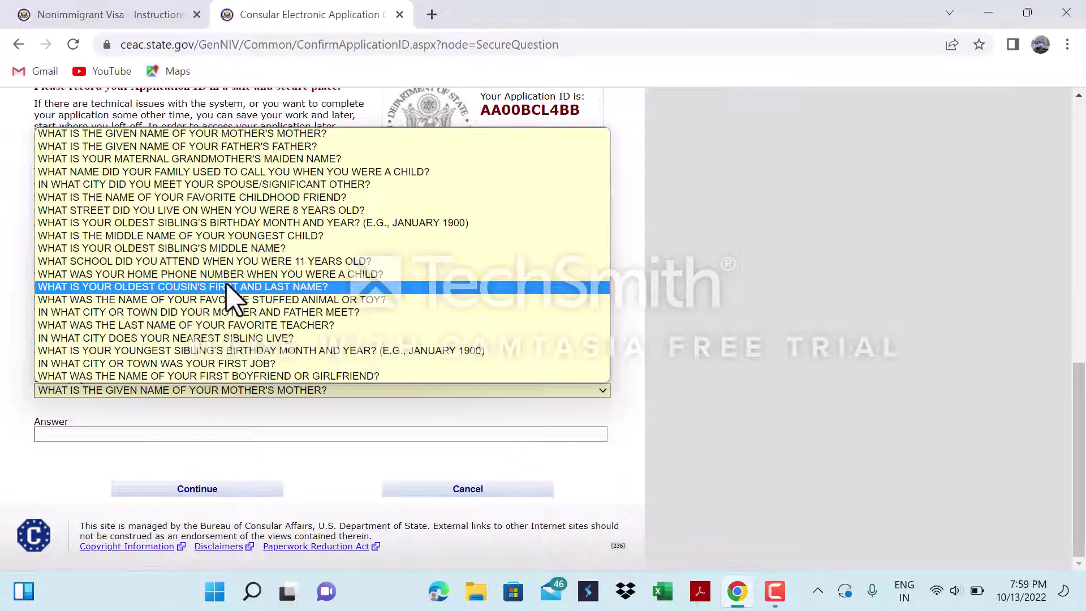
left_click(205, 363)
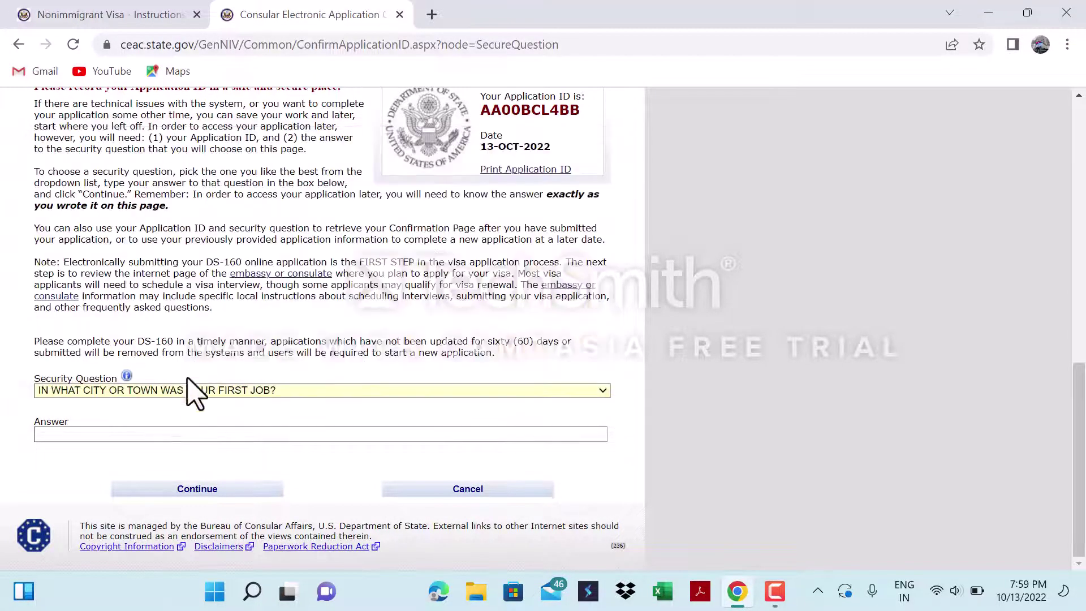
left_click(158, 434)
type("INDIA")
left_click(173, 491)
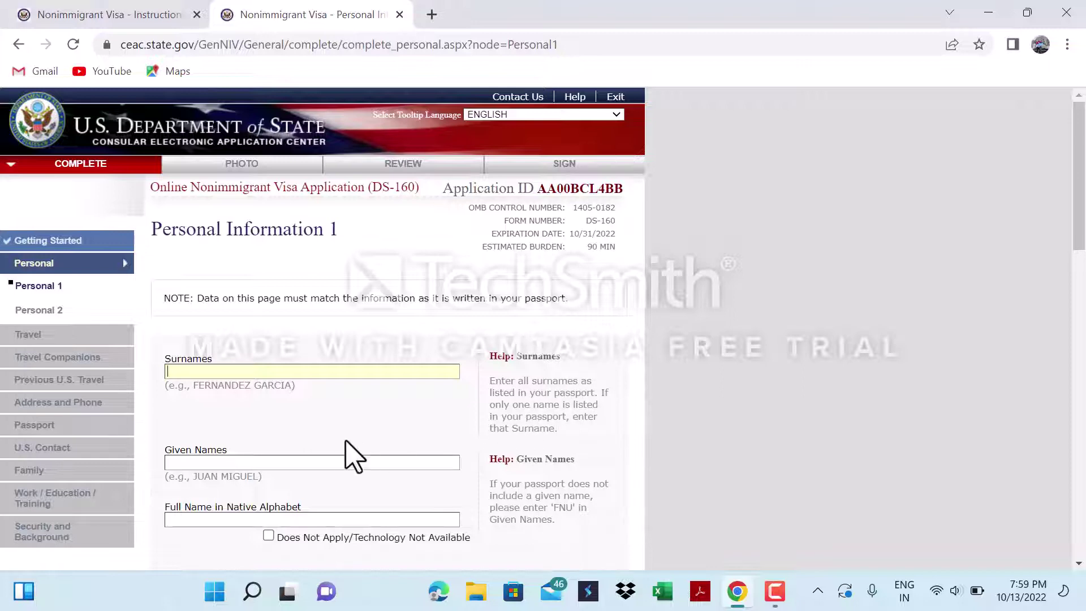
Enter the applicant's surname and FNU as the given names.
type("ANK")
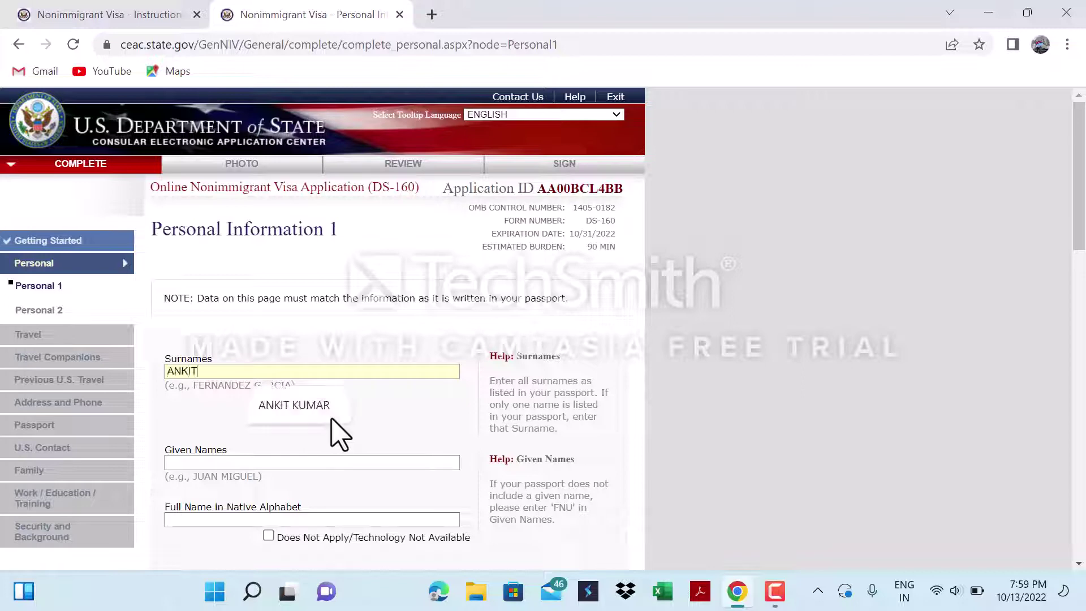
type("IT")
scroll(527, 487, "down", 1)
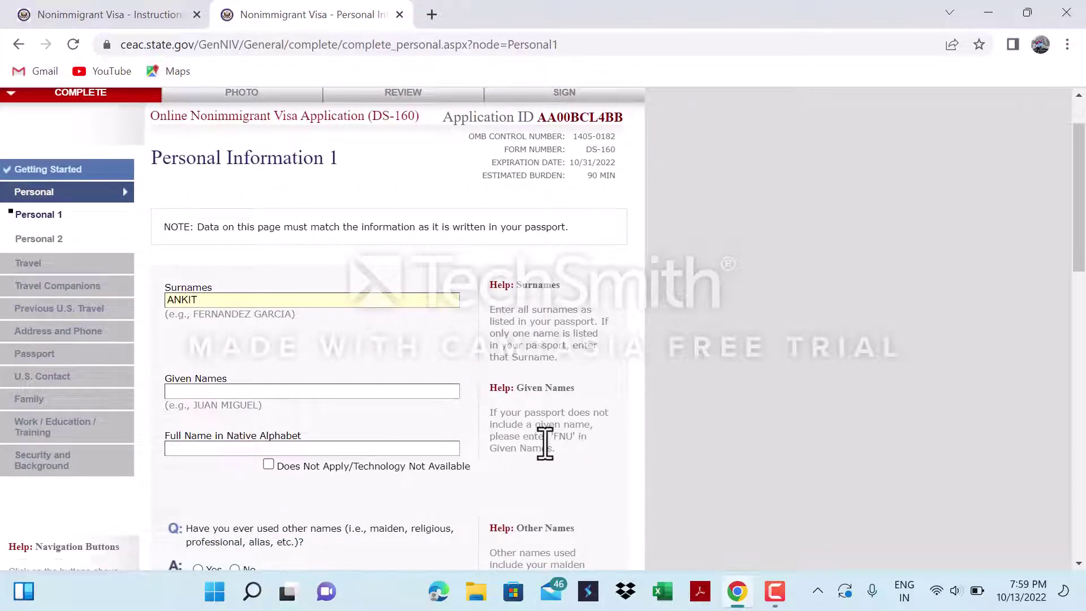
left_click(358, 395)
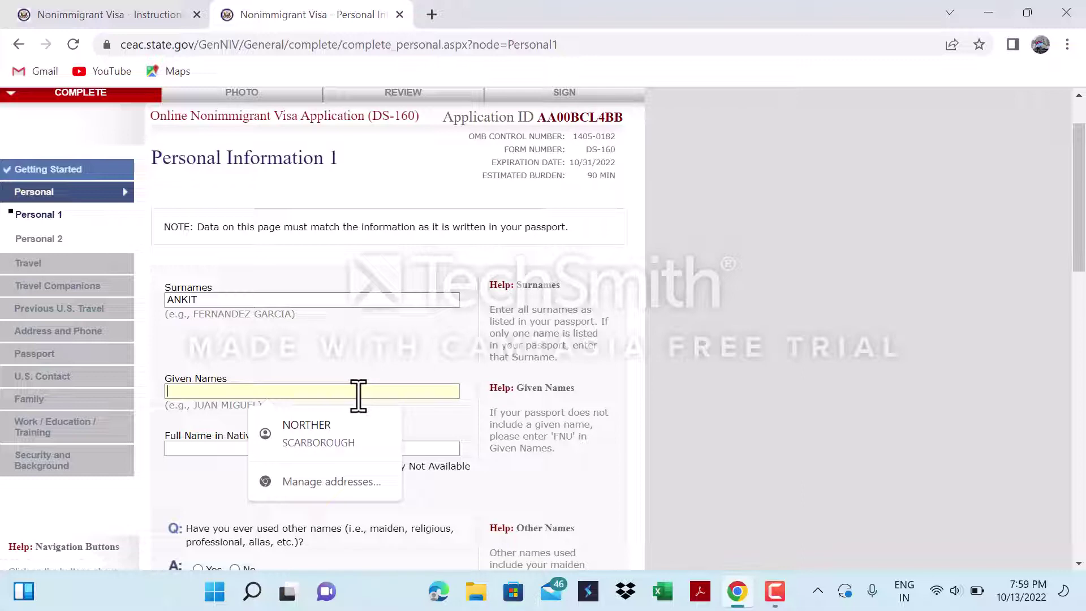
type("FNU")
Mark the native-alphabet name not applicable, answer No to other names and telecode, and set sex Male.
scroll(356, 393, "down", 1)
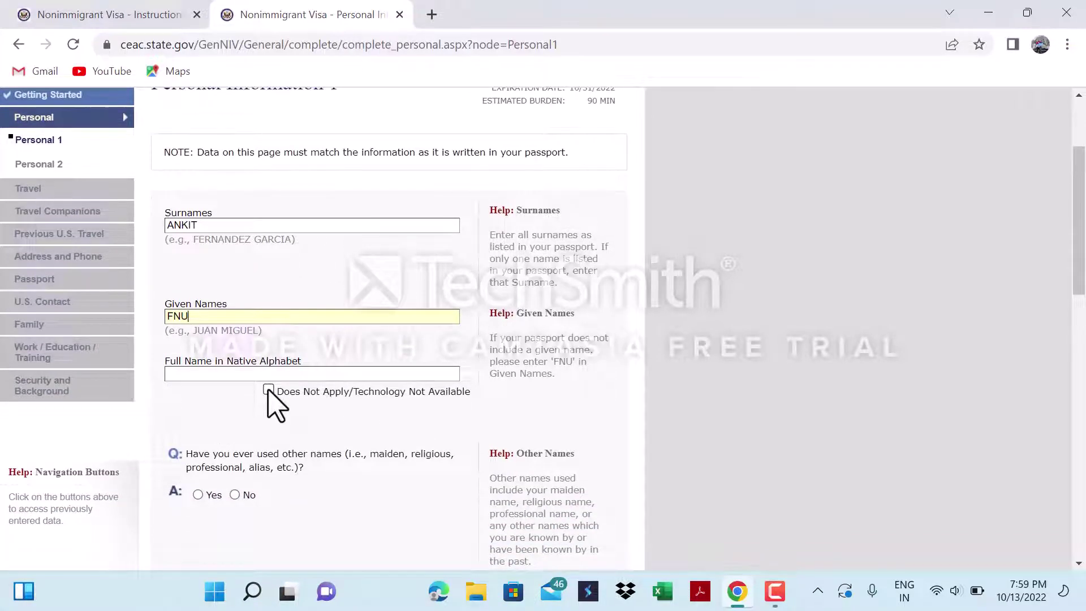
left_click(268, 390)
scroll(290, 452, "down", 2)
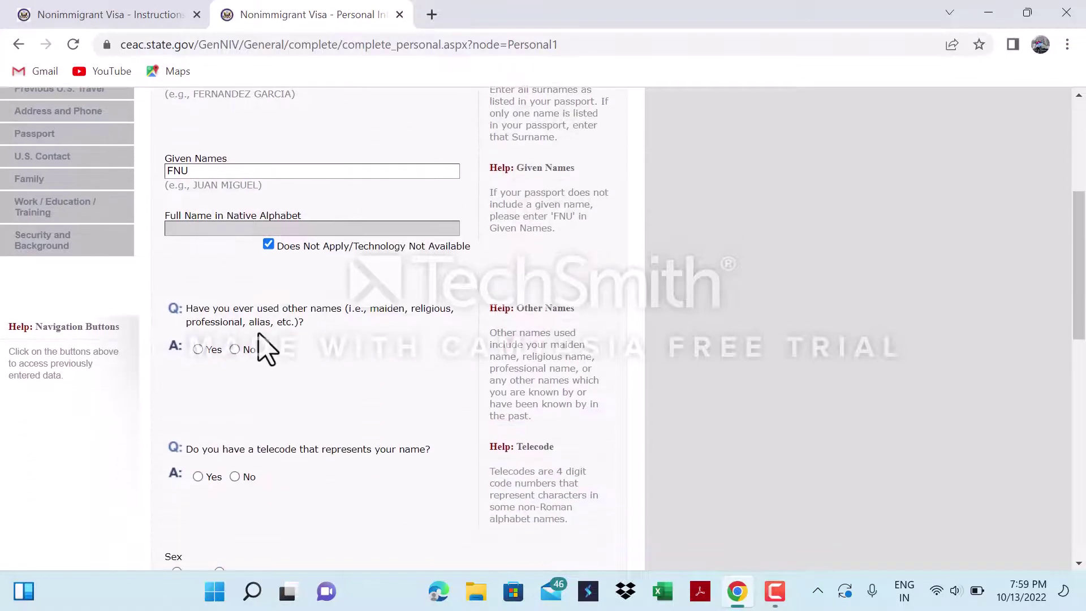
left_click(236, 349)
scroll(252, 432, "down", 2)
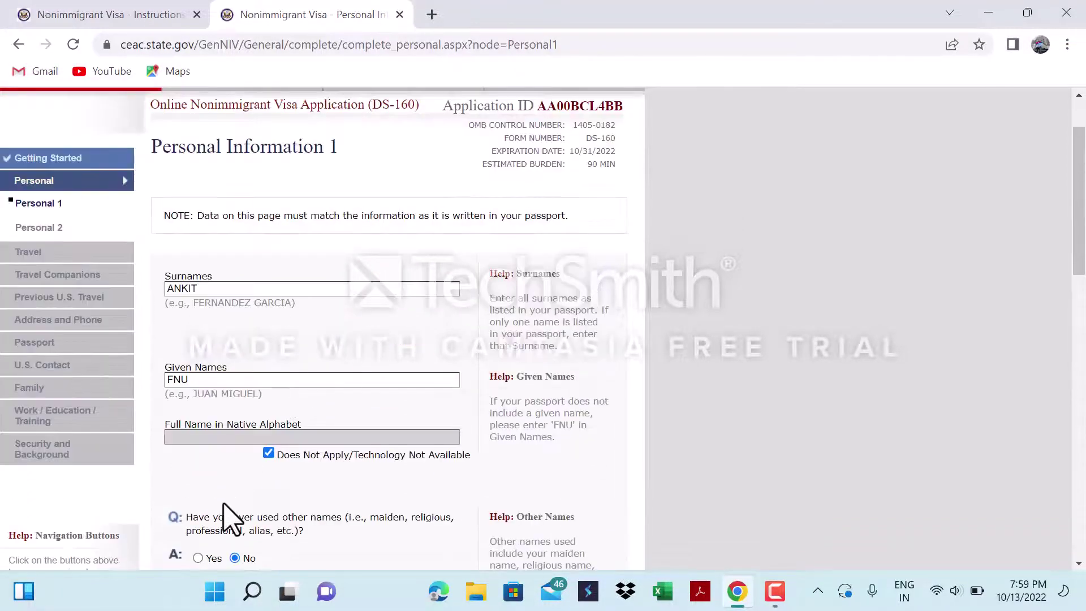
scroll(223, 514, "down", 5)
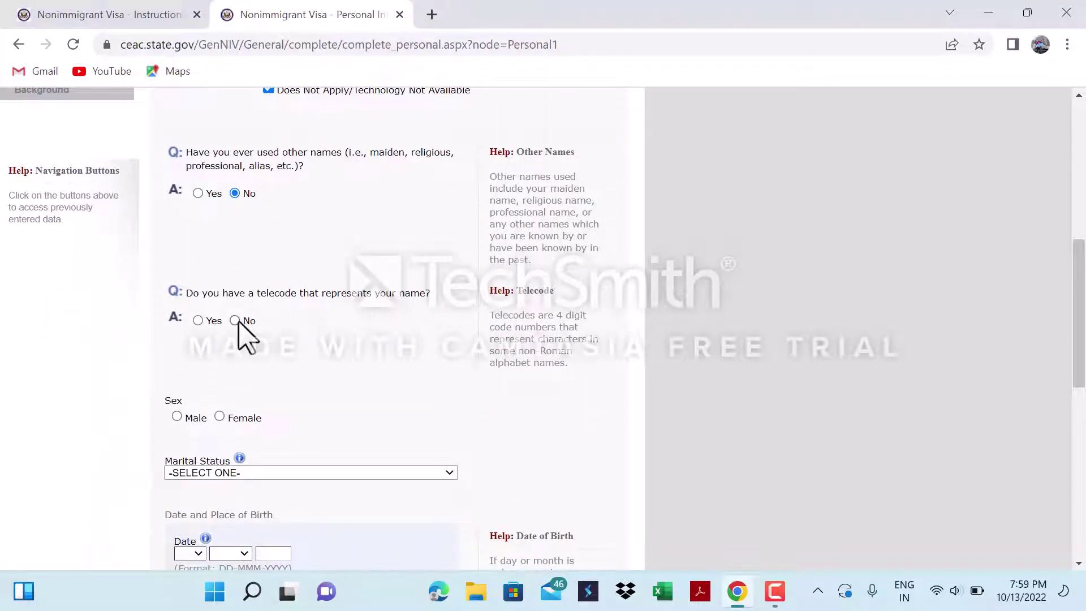
left_click(236, 321)
scroll(186, 548, "down", 5)
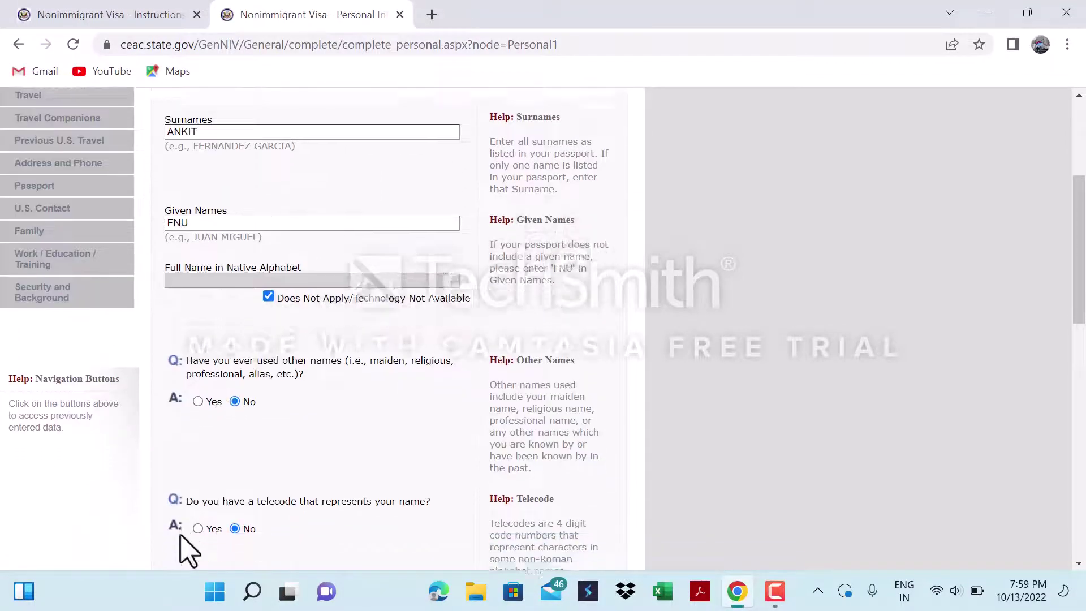
left_click(177, 402)
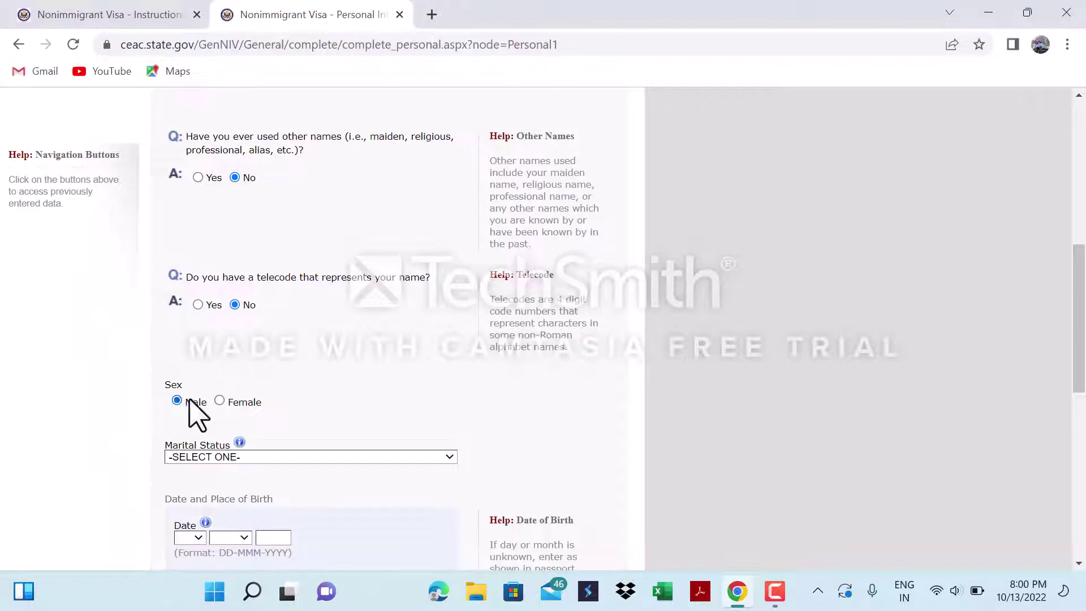
scroll(235, 412, "down", 3)
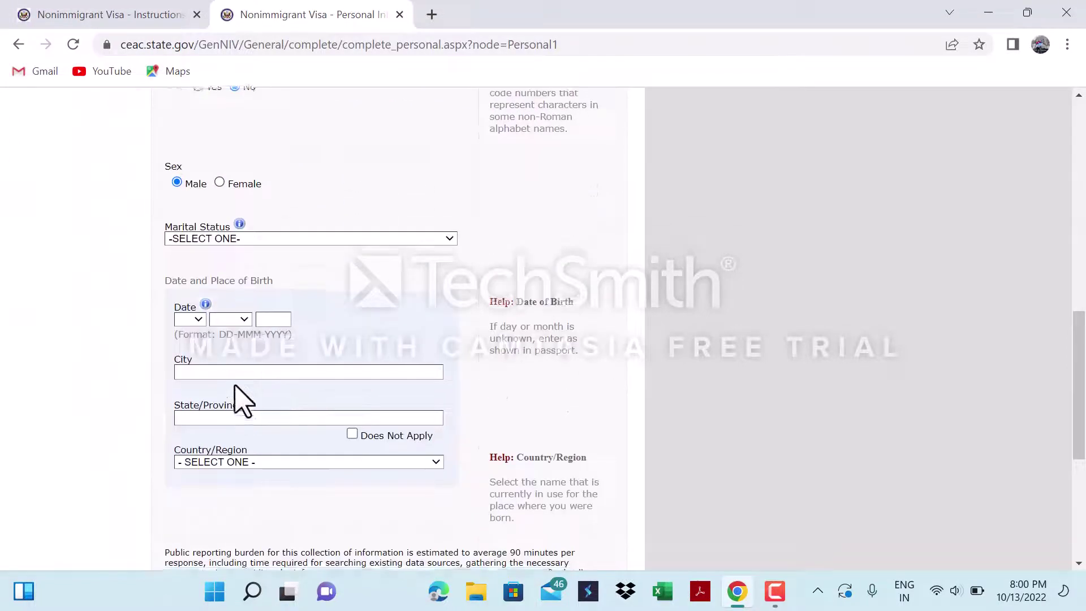
left_click(299, 238)
key("s")
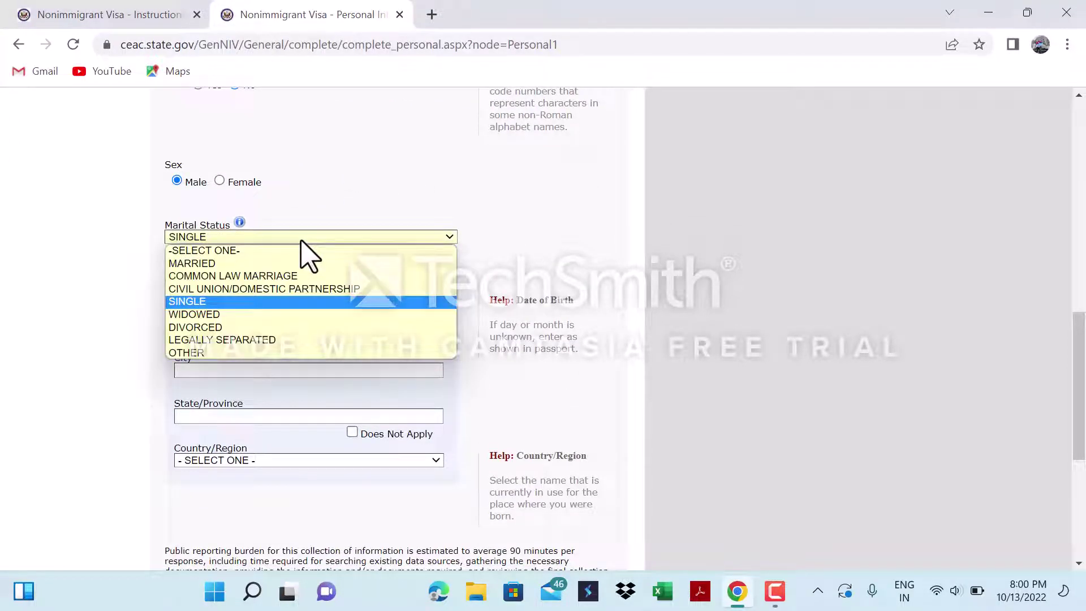
key("Return")
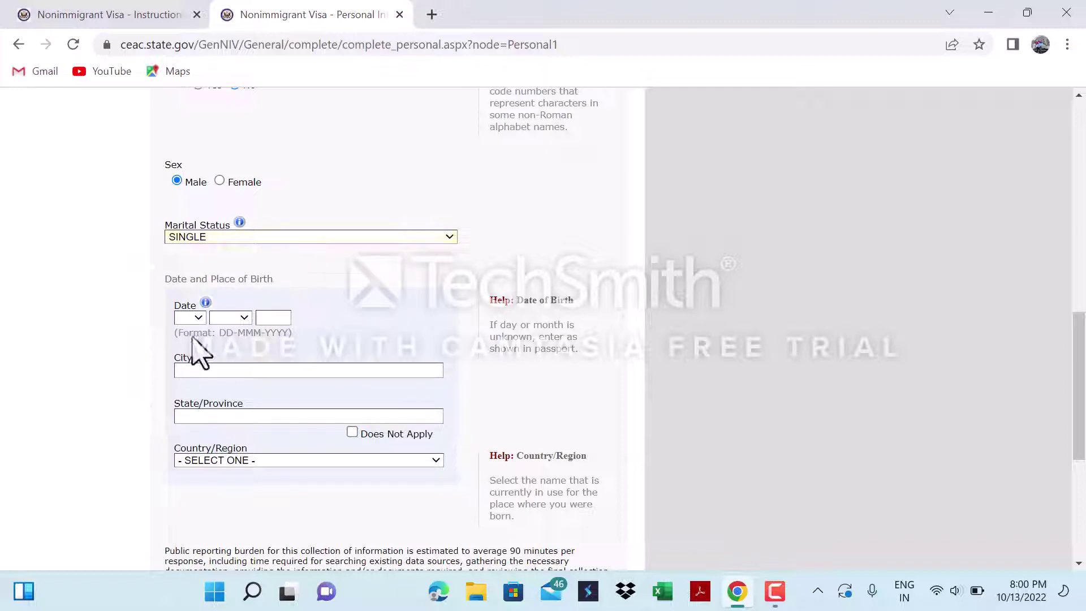
left_click(195, 318)
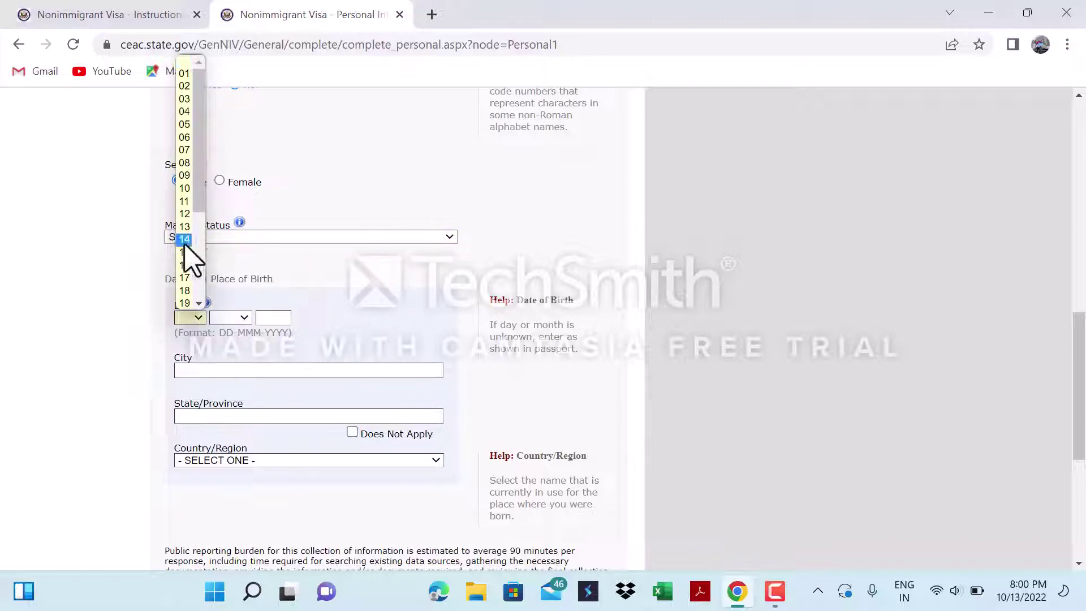
left_click(189, 249)
left_click(229, 318)
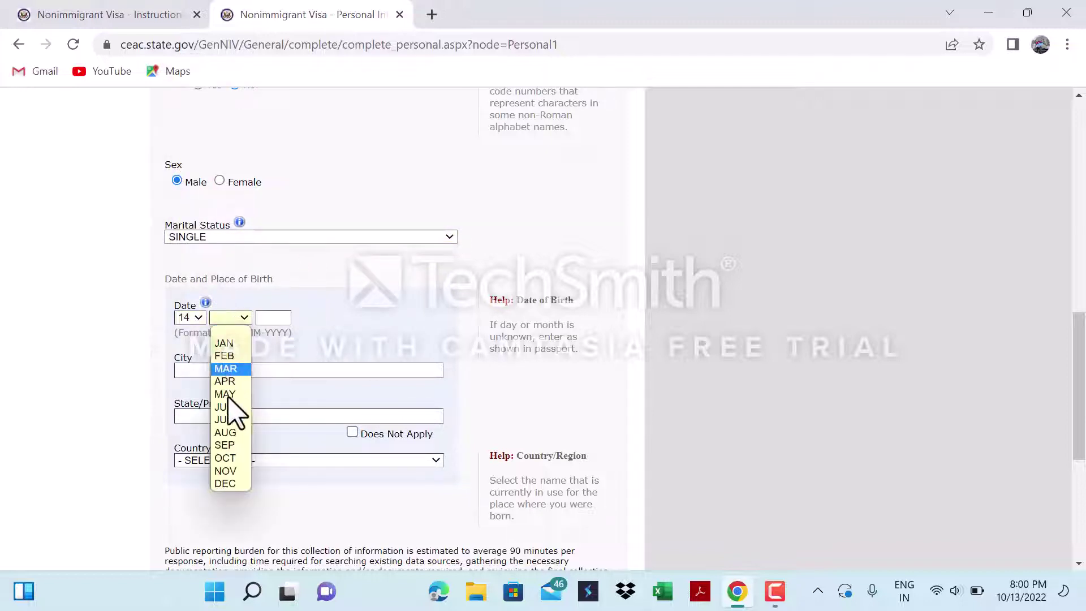
left_click(225, 445)
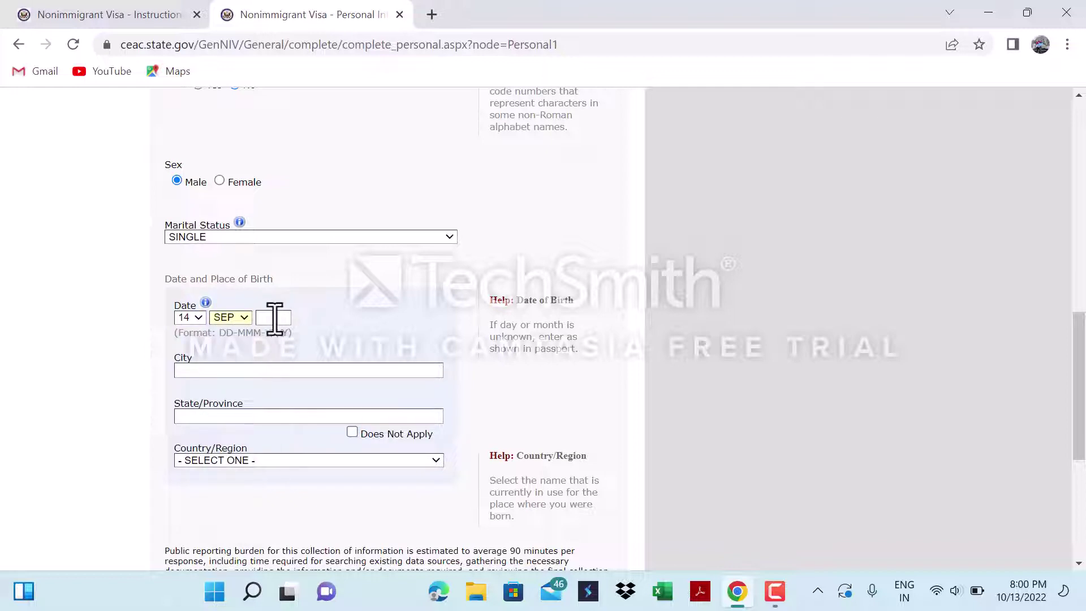
left_click(275, 318)
left_click(273, 355)
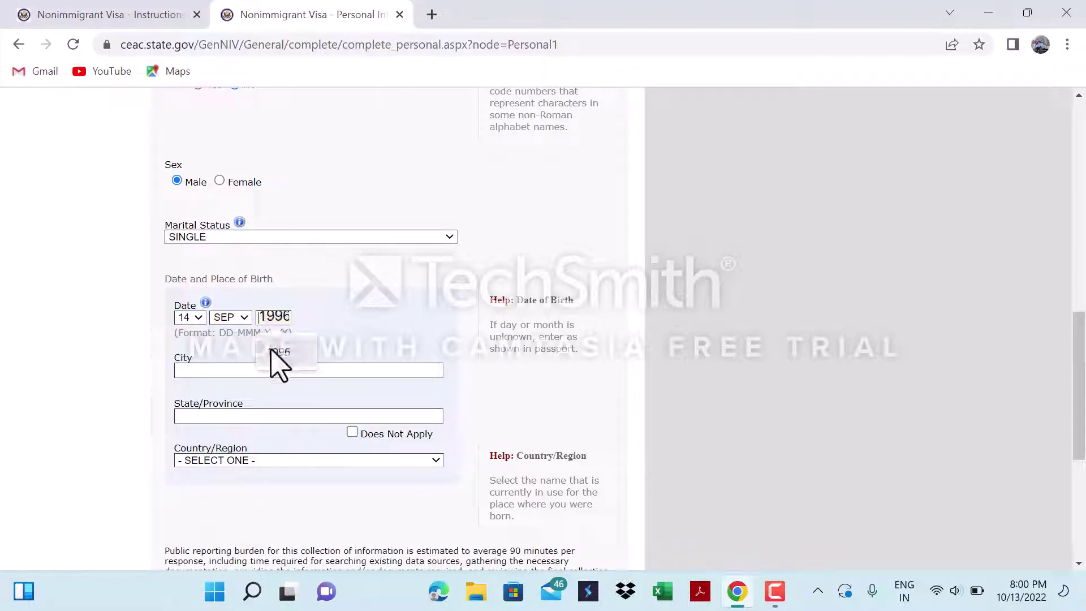
Enter the birthplace as KARNAL, HARYANA with country INDIA.
left_click(230, 371)
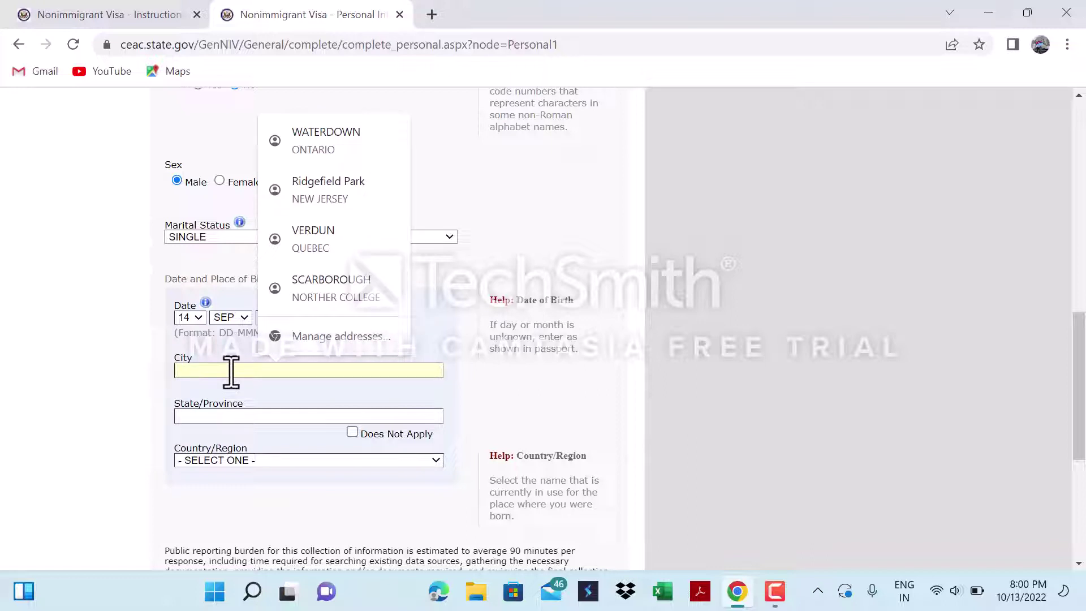
type("KARNAL")
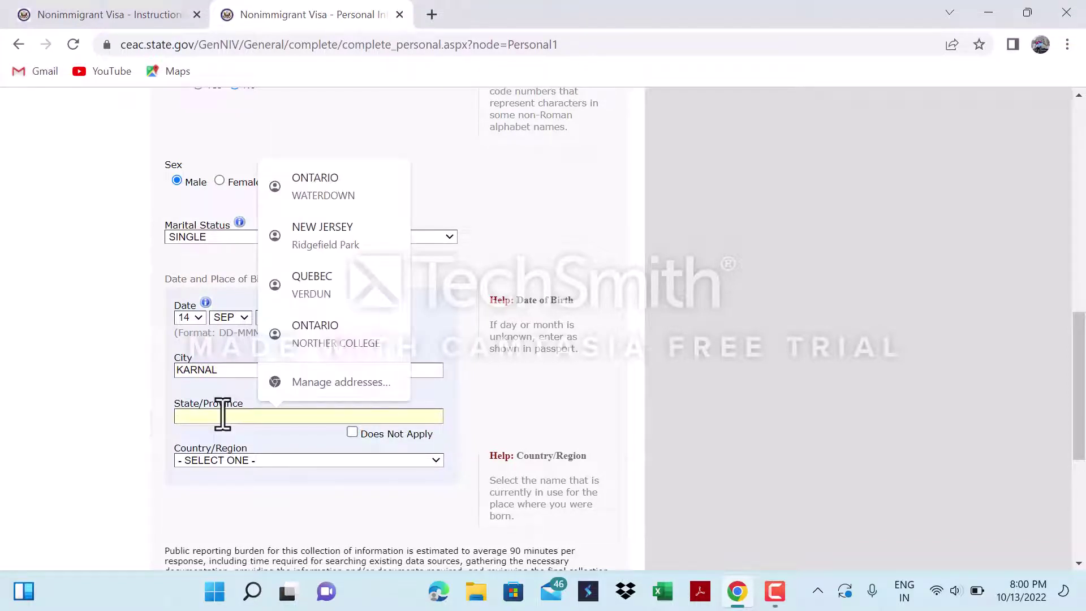
type("HA")
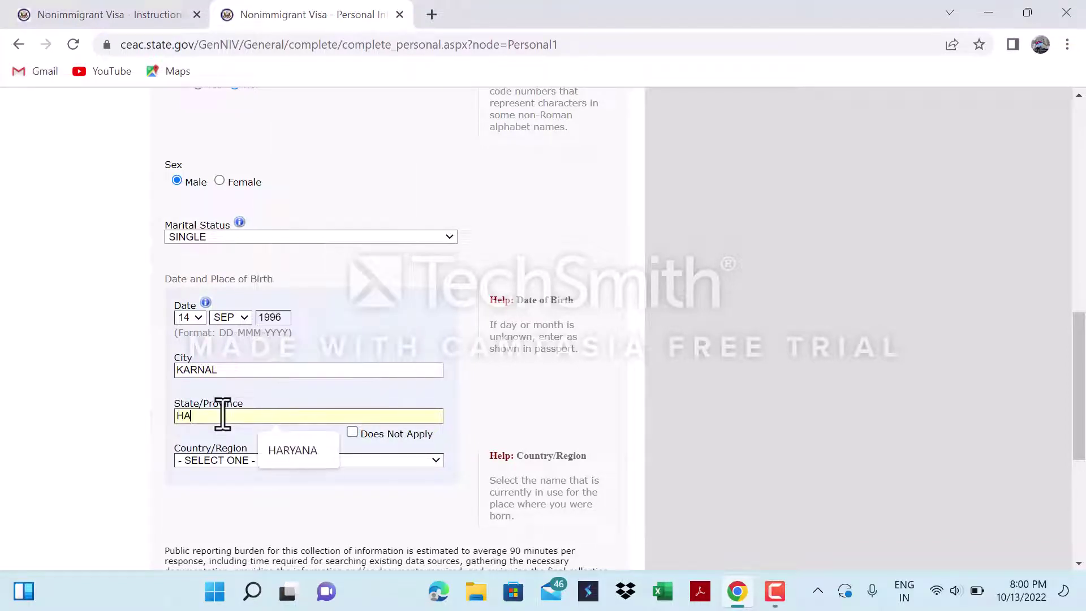
type("RYANA")
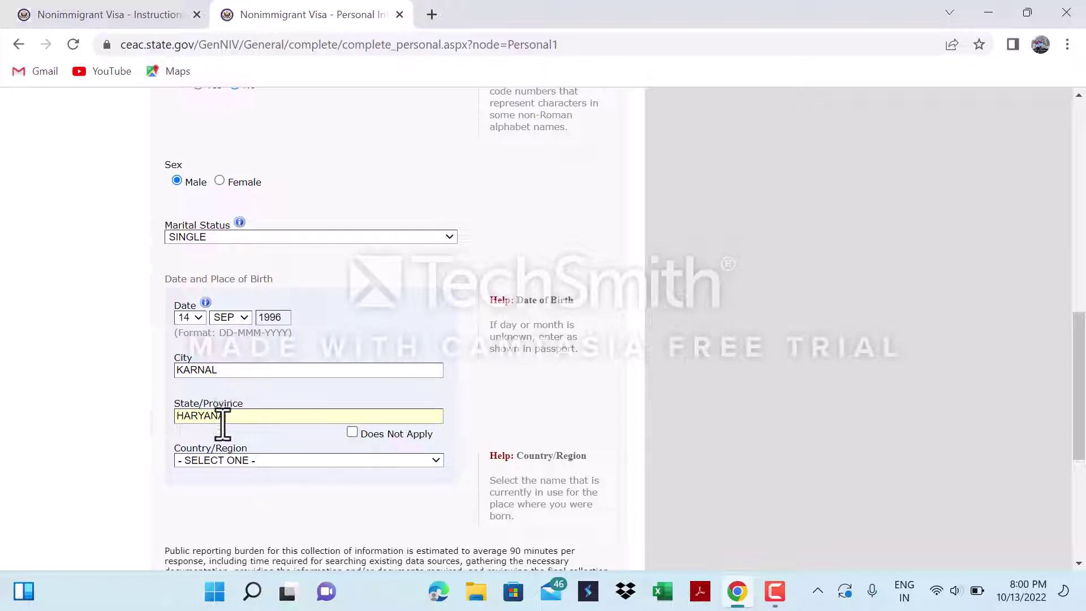
left_click(221, 461)
type("in")
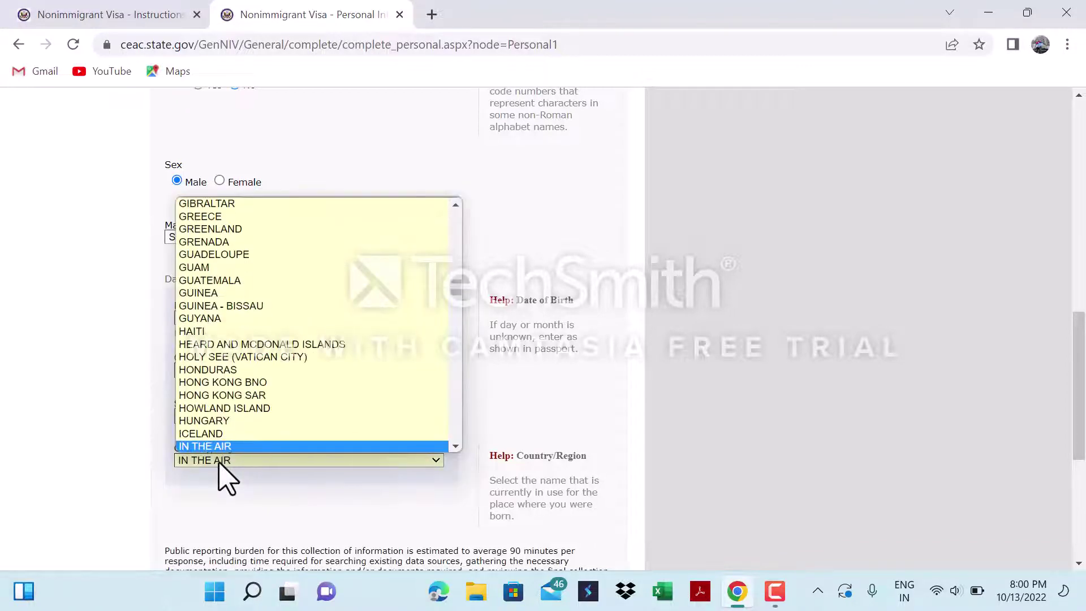
type("d")
key("Return")
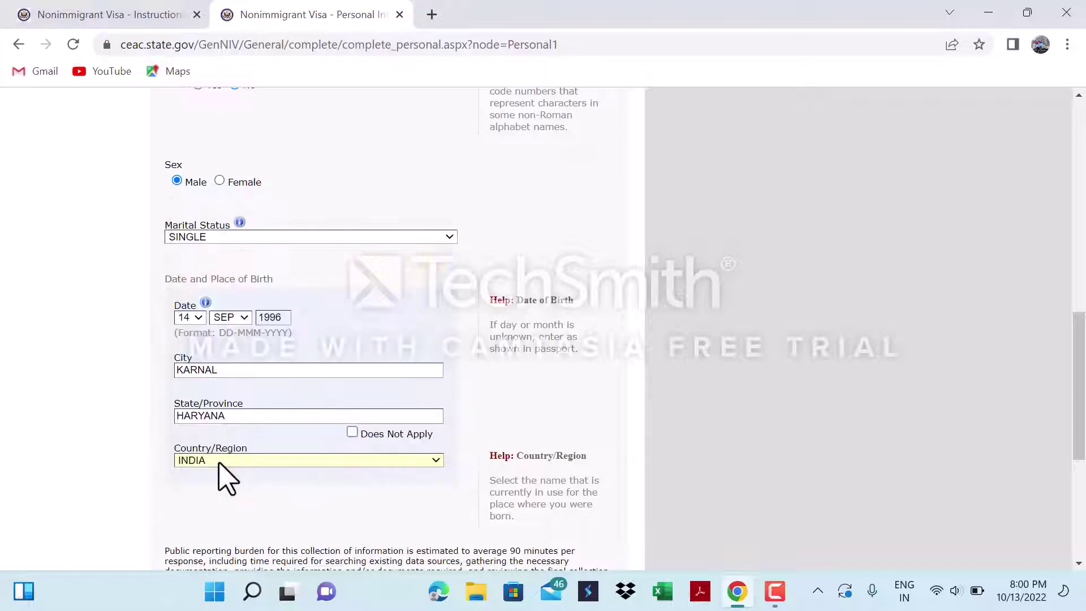
scroll(226, 477, "down", 5)
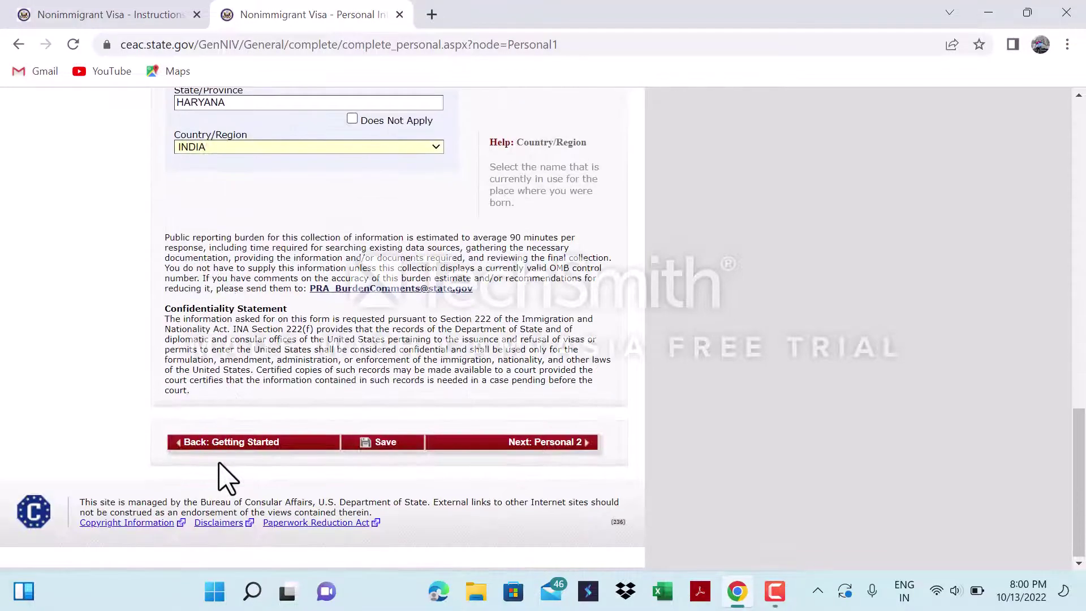
On Personal Information 2, set the nationality to INDIA.
left_click(536, 444)
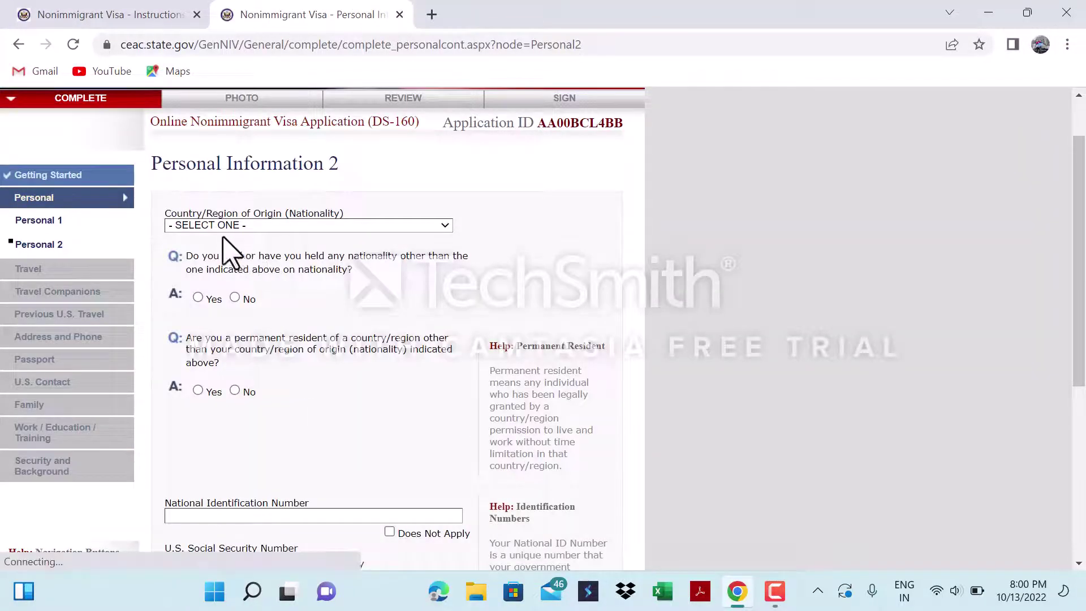
left_click(272, 226)
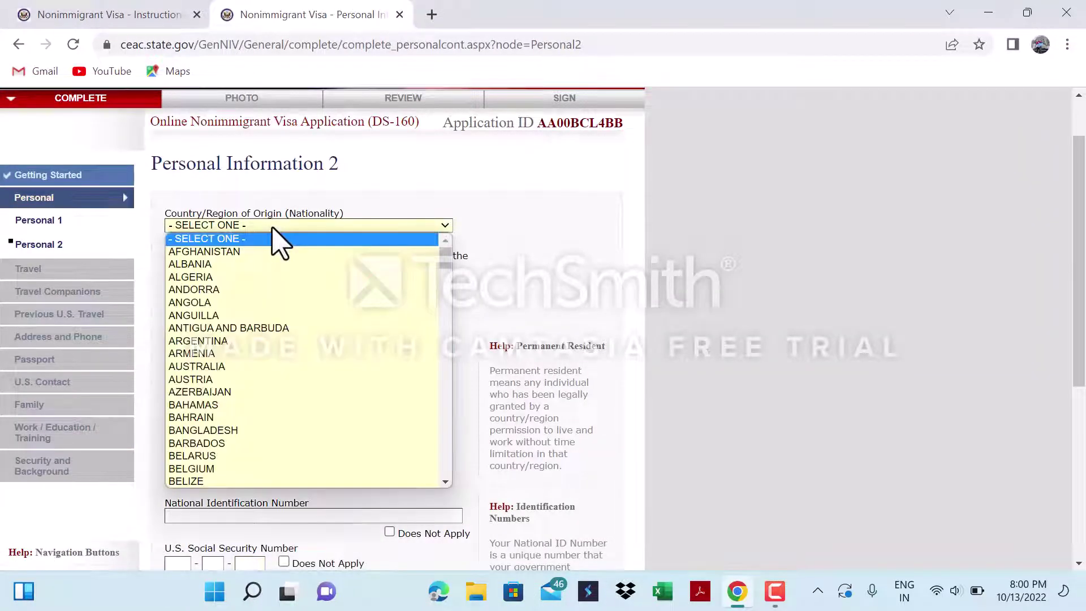
type("in")
key("Return")
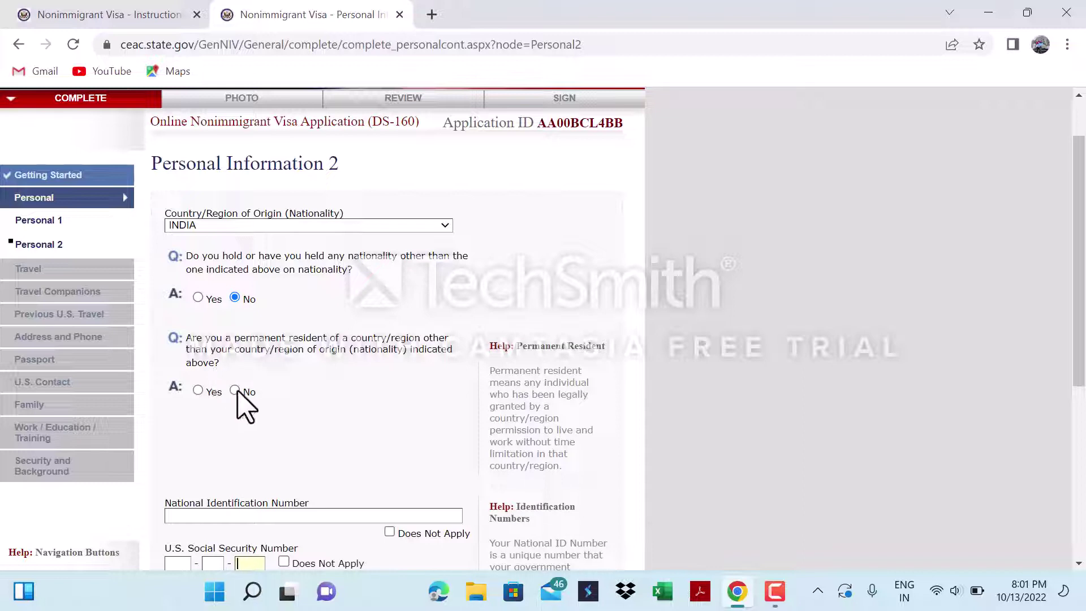
Mark national ID, Social Security and taxpayer ID numbers as not applicable, then go to Travel.
scroll(262, 449, "down", 5)
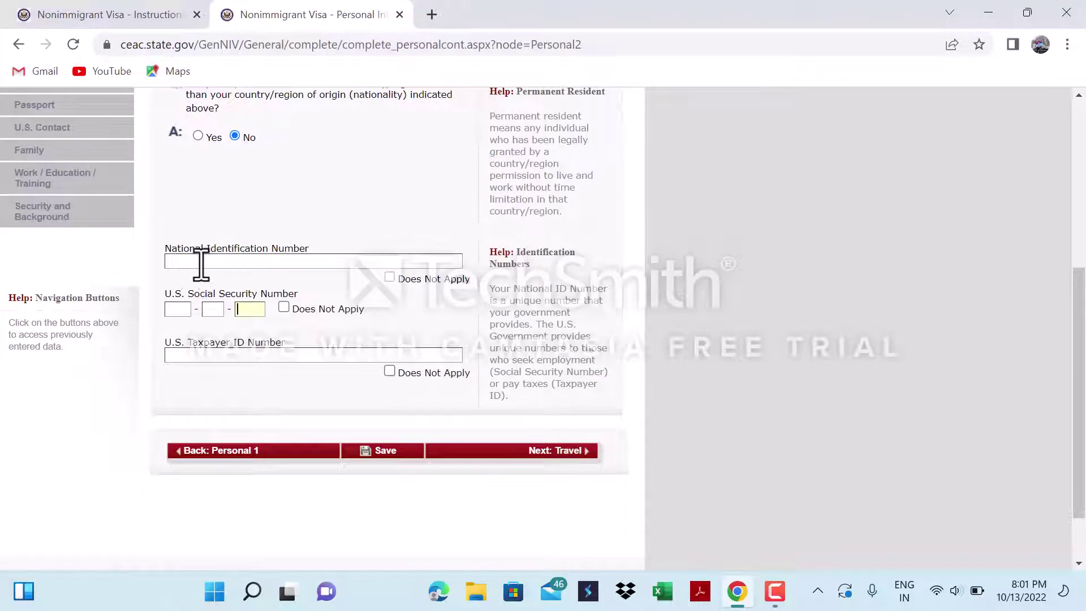
left_click(390, 278)
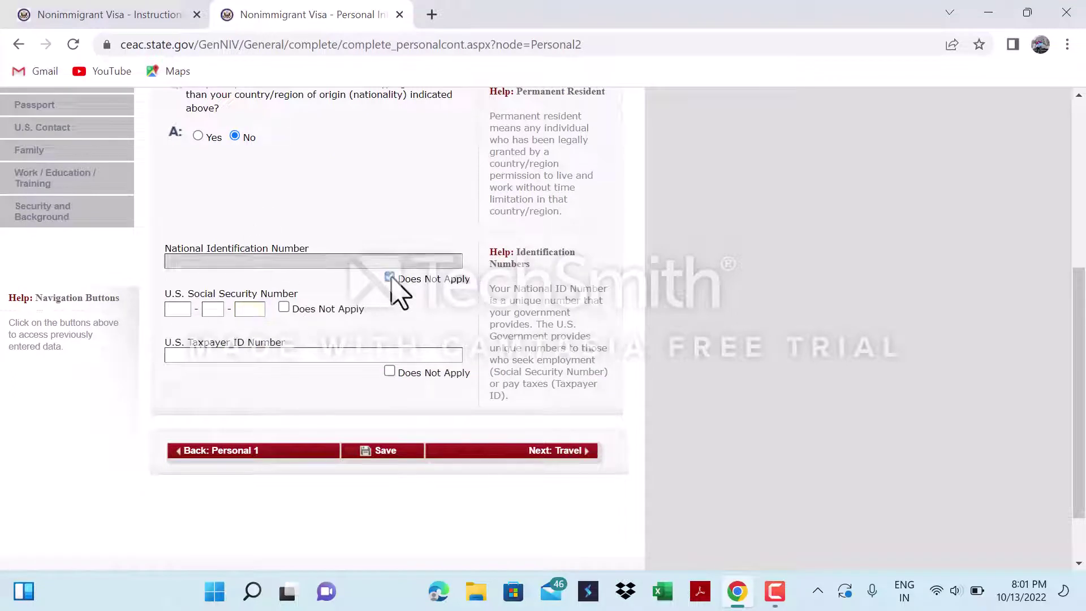
left_click(283, 307)
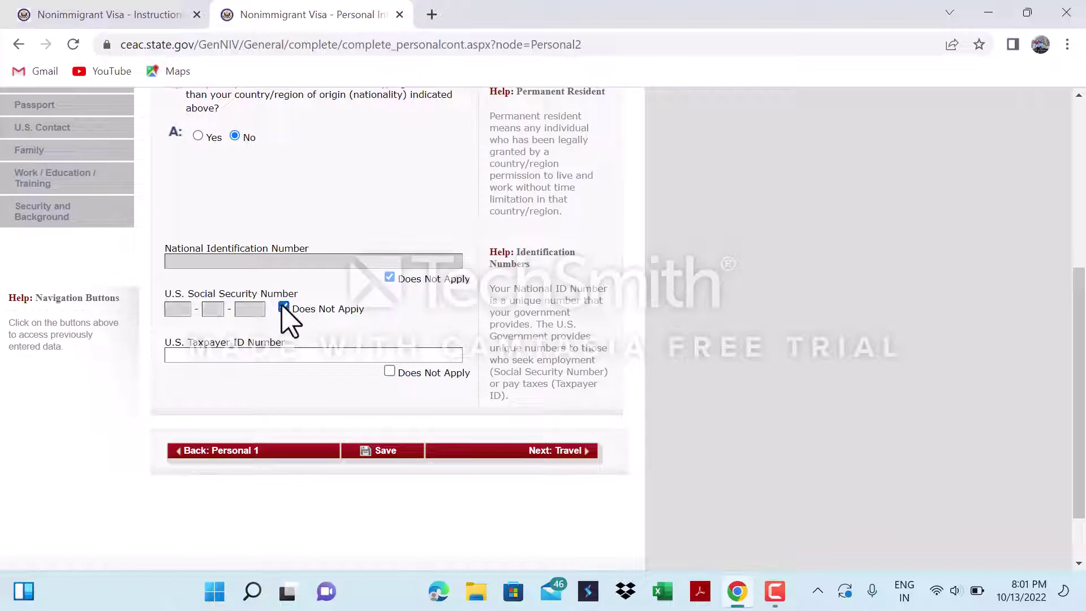
left_click(389, 370)
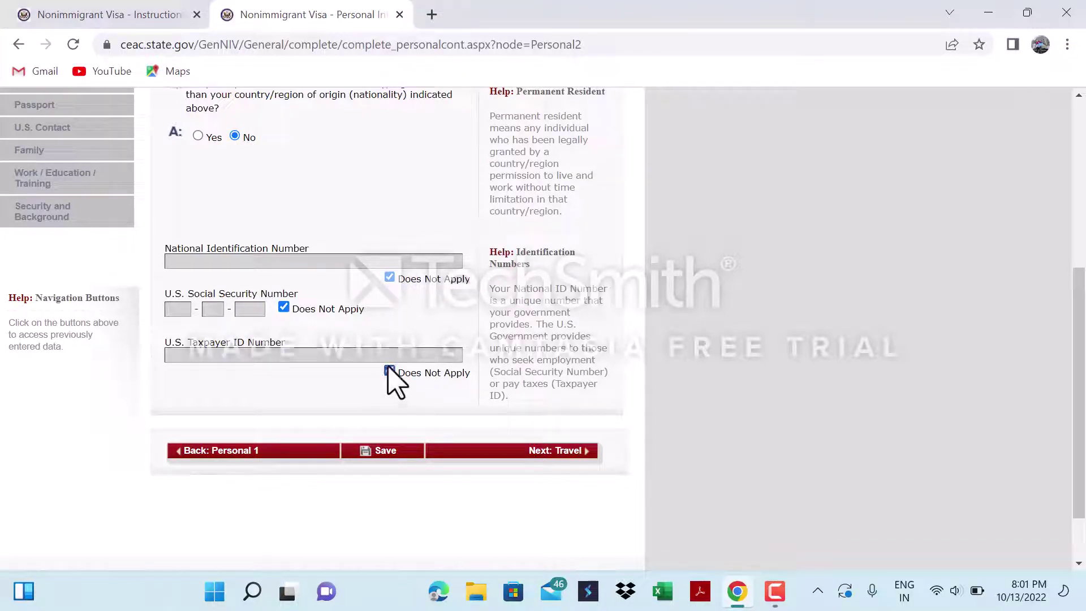
left_click(528, 451)
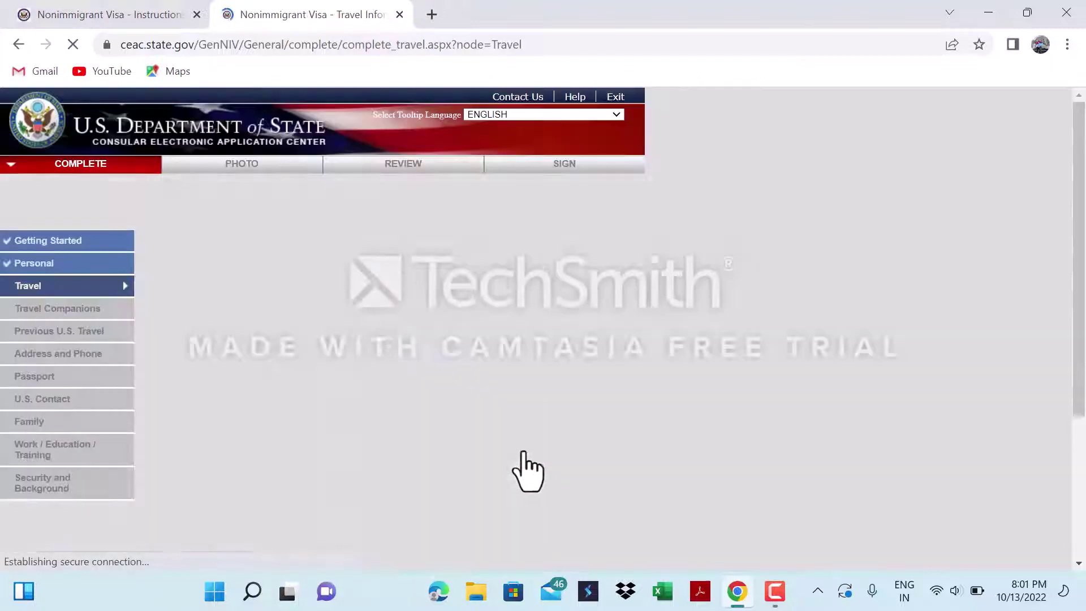
Choose trip purpose TEMP. BUSINESS PLEASURE VISITOR (B), specified as BUSINESS & TOURISM (B1/B2).
scroll(332, 365, "down", 3)
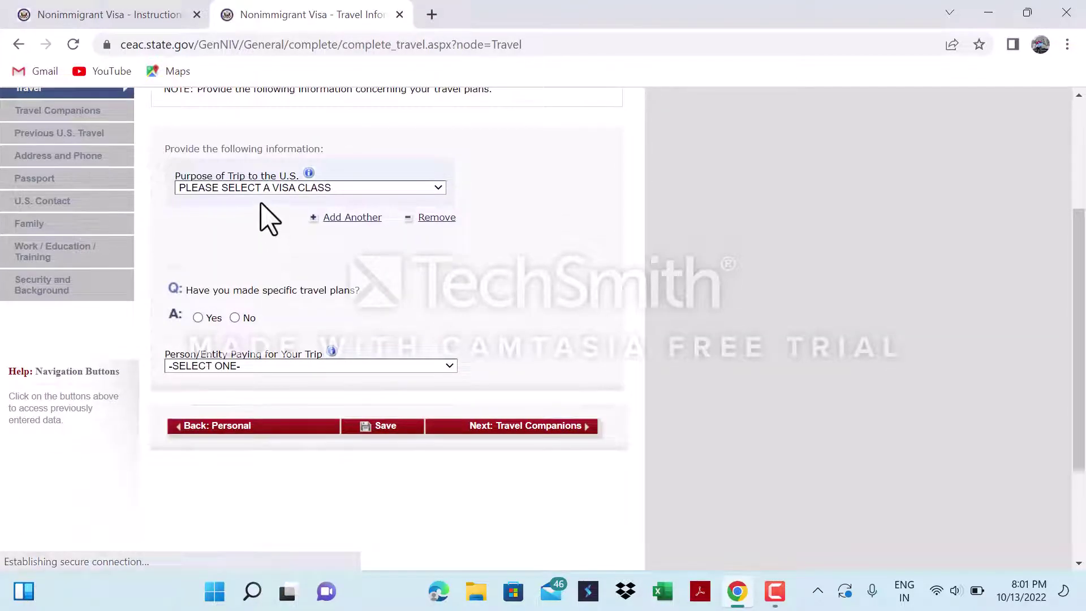
left_click(262, 188)
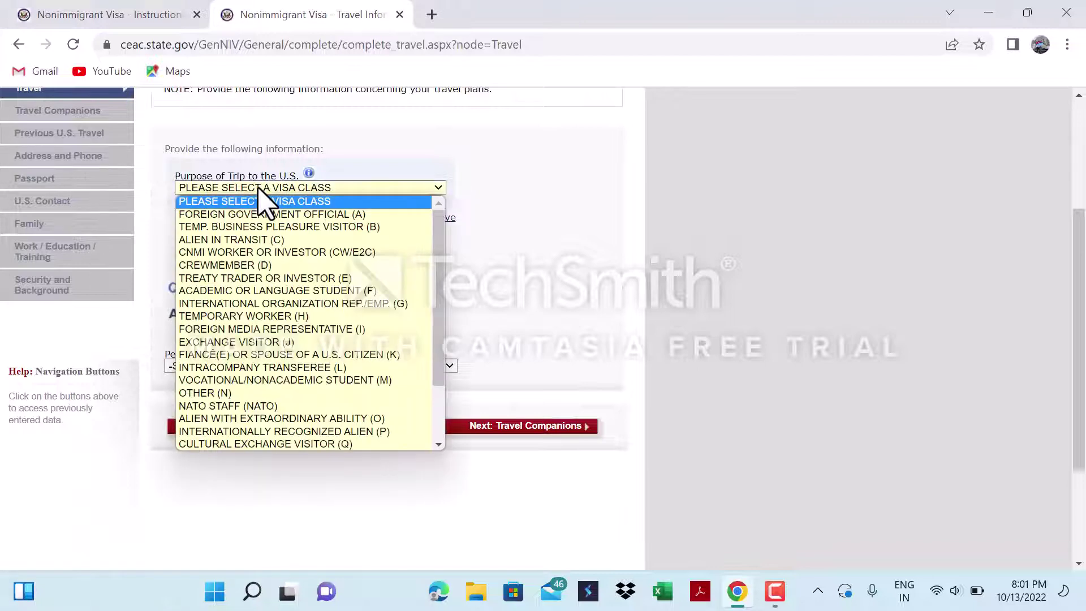
left_click(247, 227)
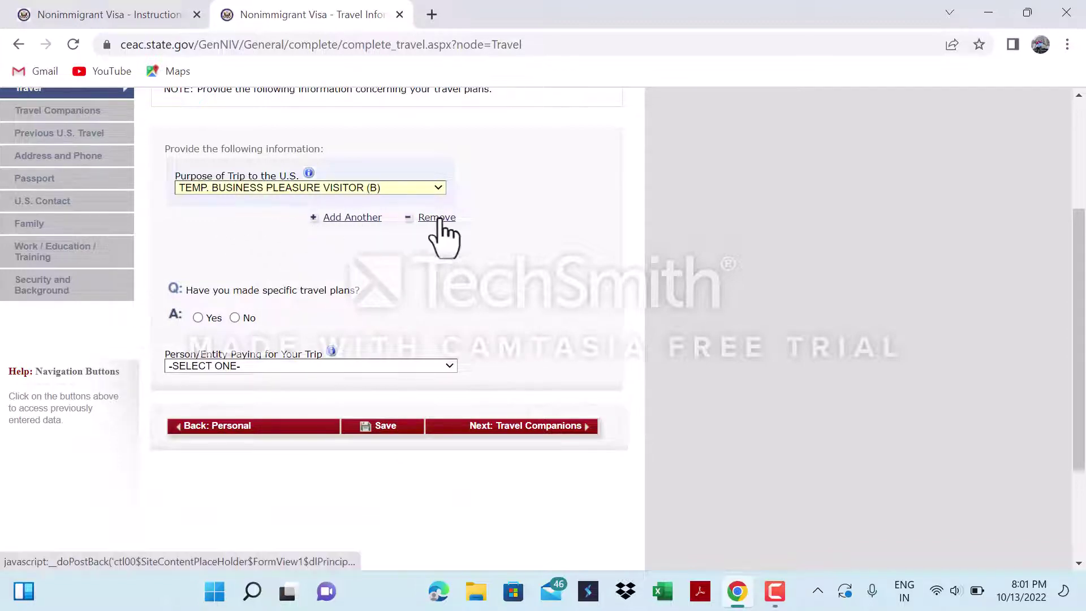
scroll(230, 339, "down", 1)
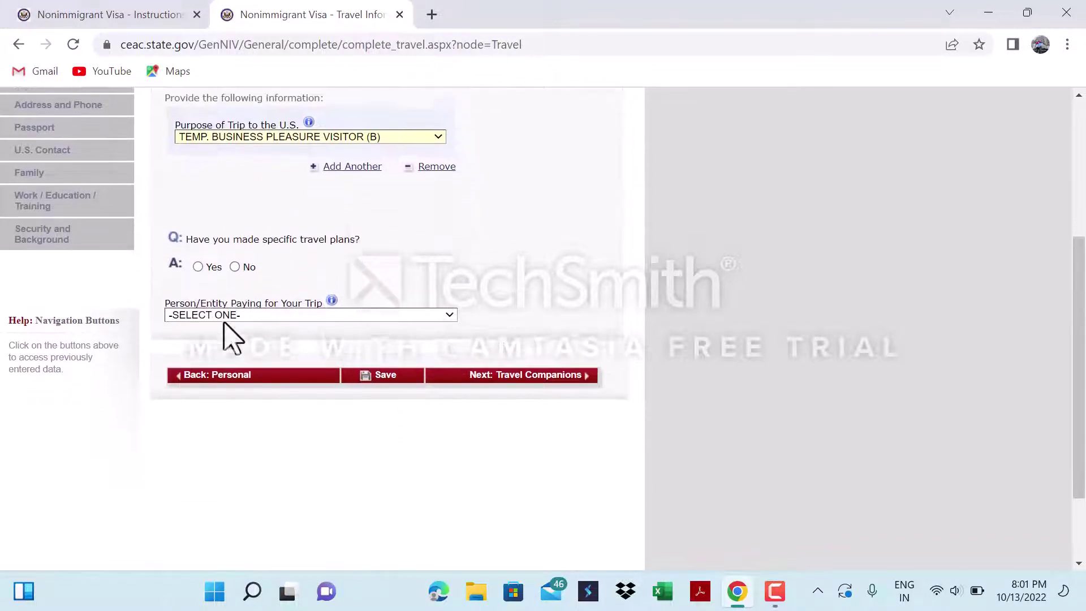
scroll(229, 337, "up", 1)
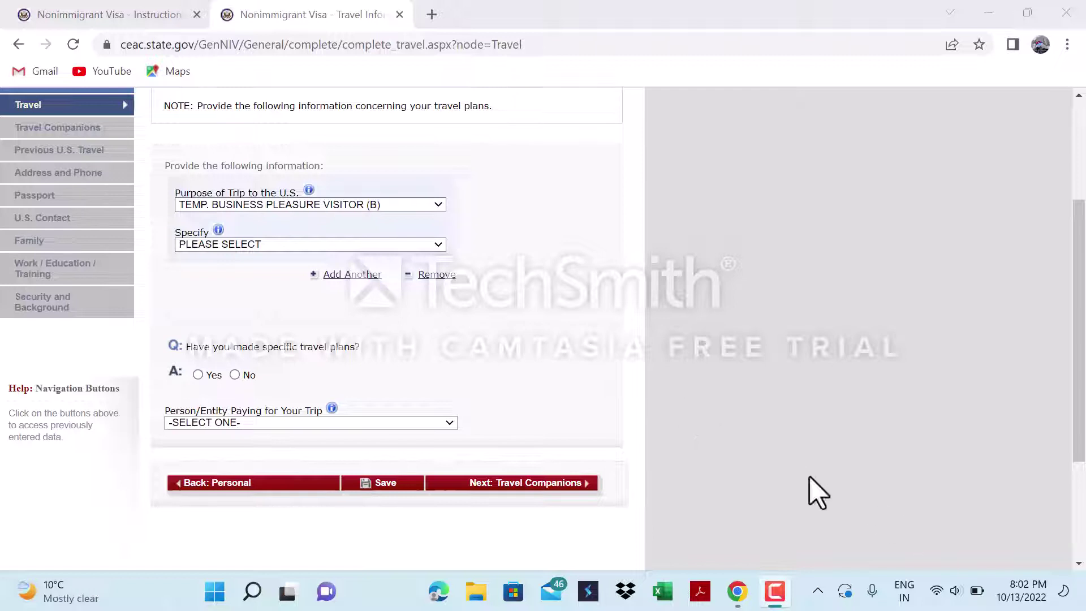
left_click(314, 248)
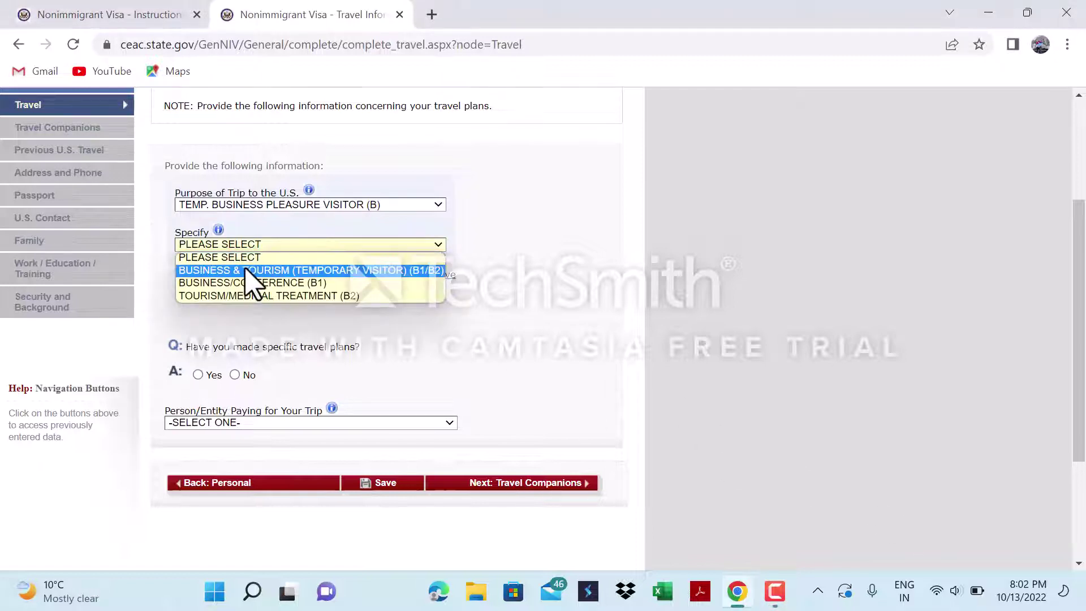
left_click(250, 271)
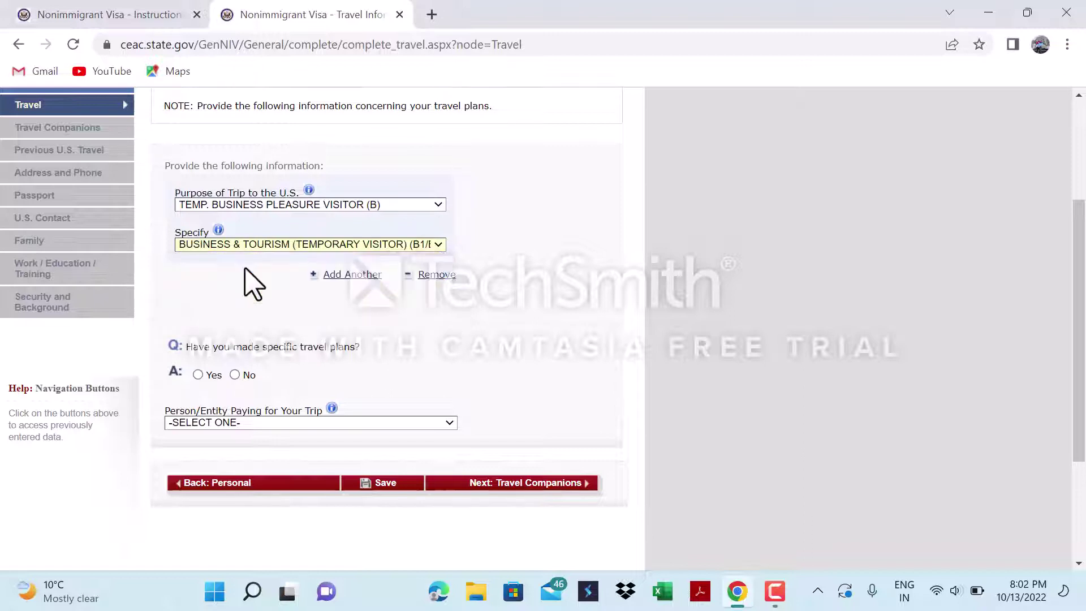
scroll(245, 270, "down", 2)
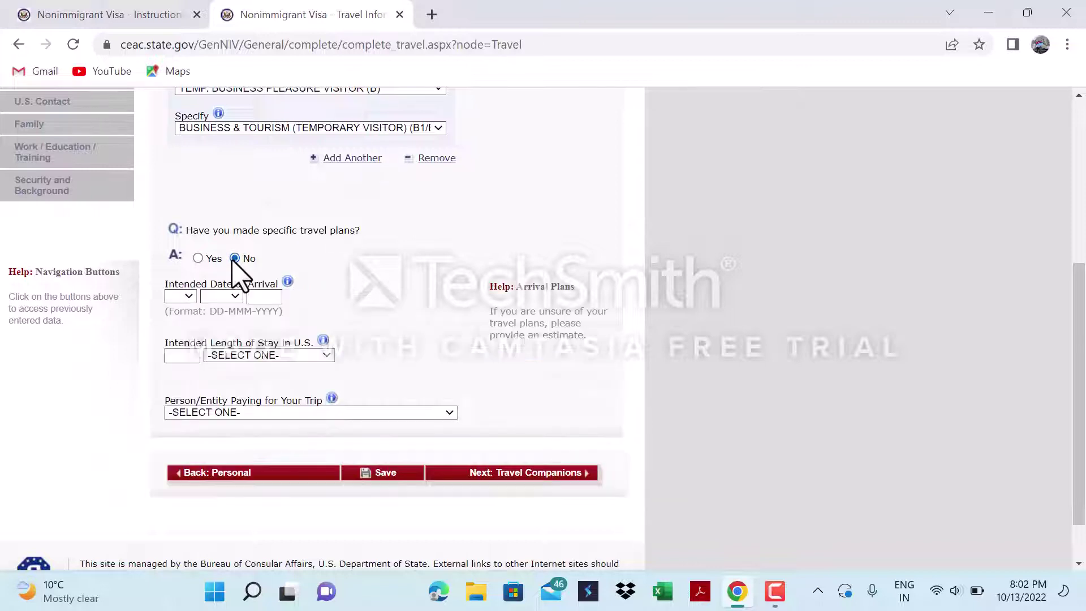
Set the intended arrival date to 25 DEC 2022.
left_click(189, 296)
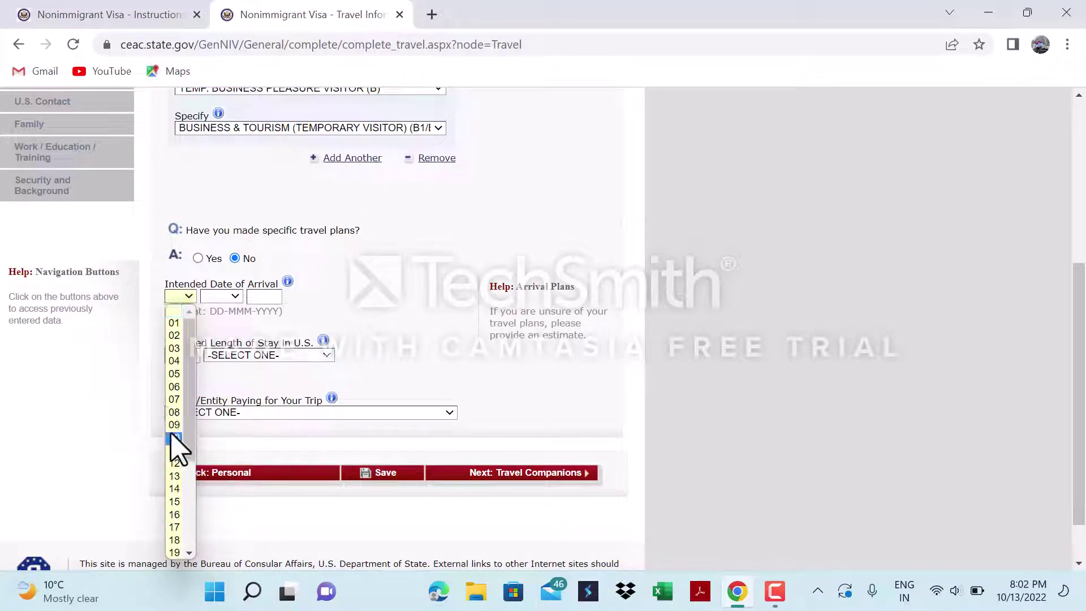
left_click_drag(188, 425, 167, 518)
left_click(170, 523)
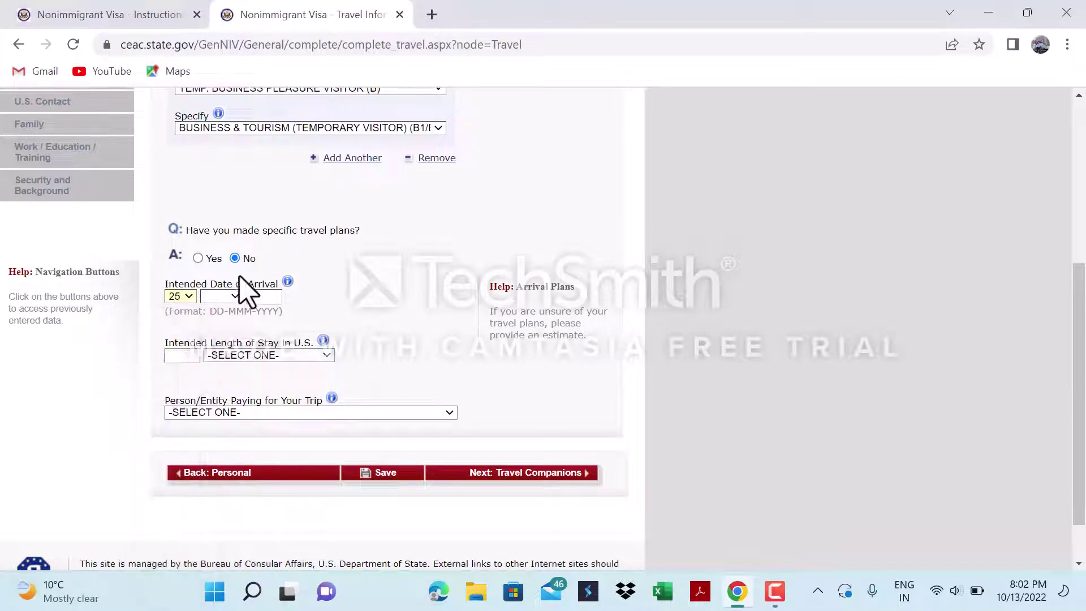
left_click(234, 299)
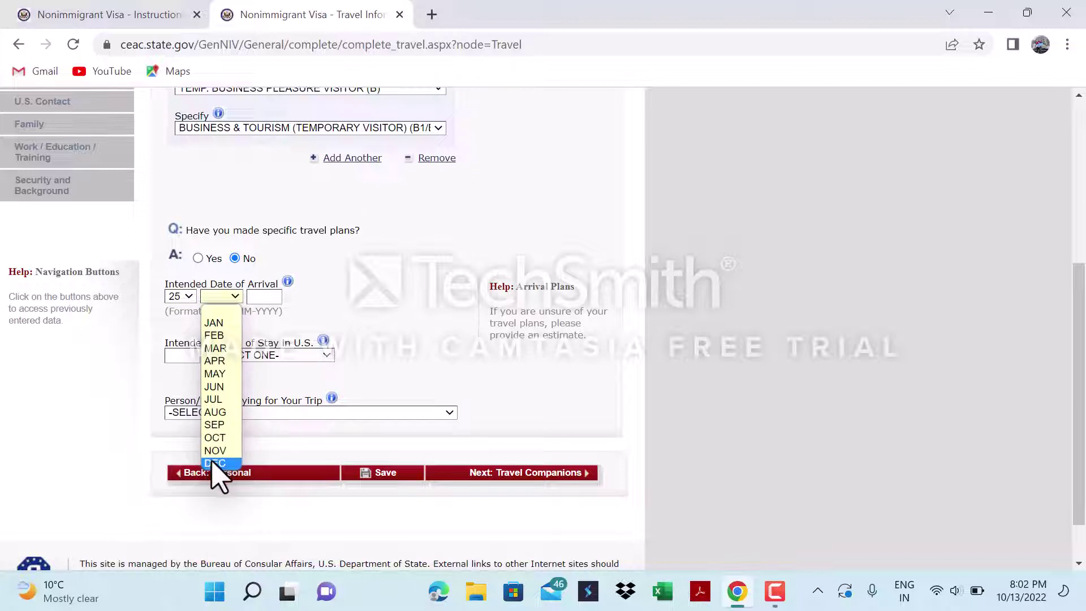
left_click(217, 463)
left_click(259, 297)
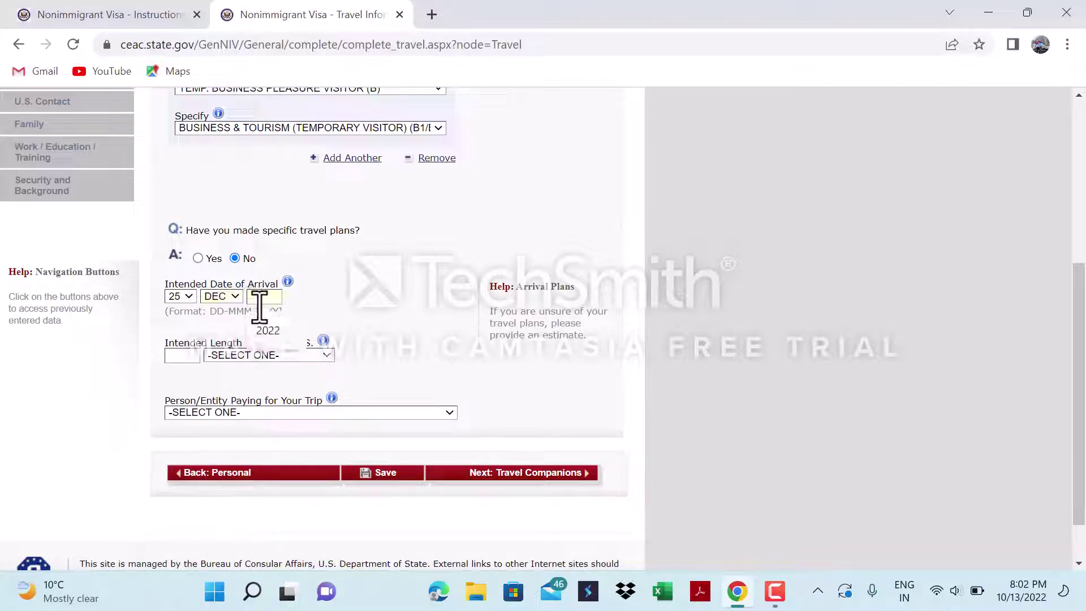
type("2022")
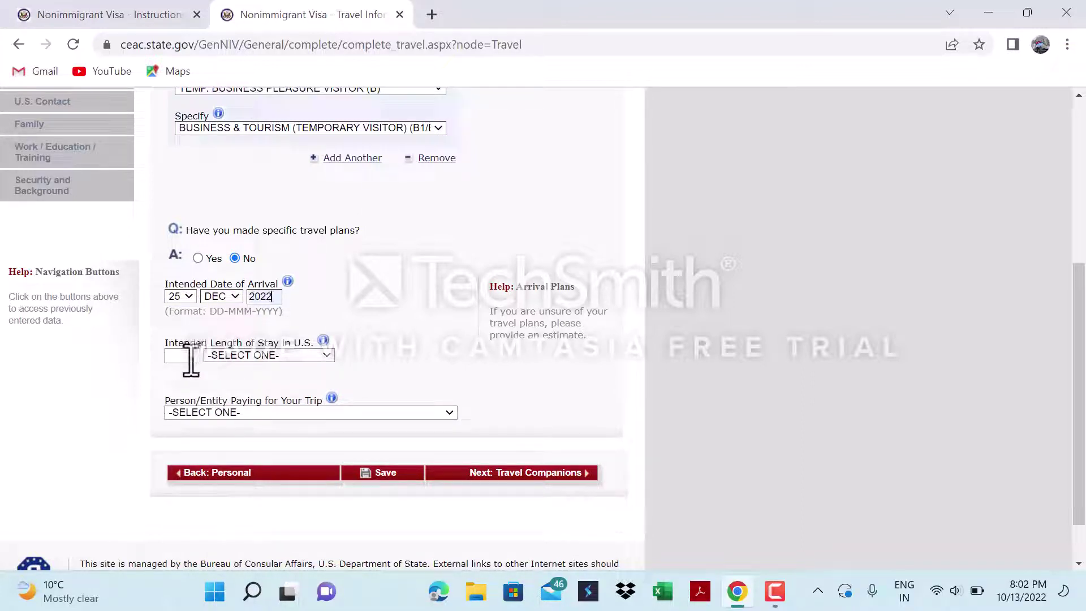
Set the intended length of stay to 1 WEEK(S).
left_click(180, 389)
left_click(247, 355)
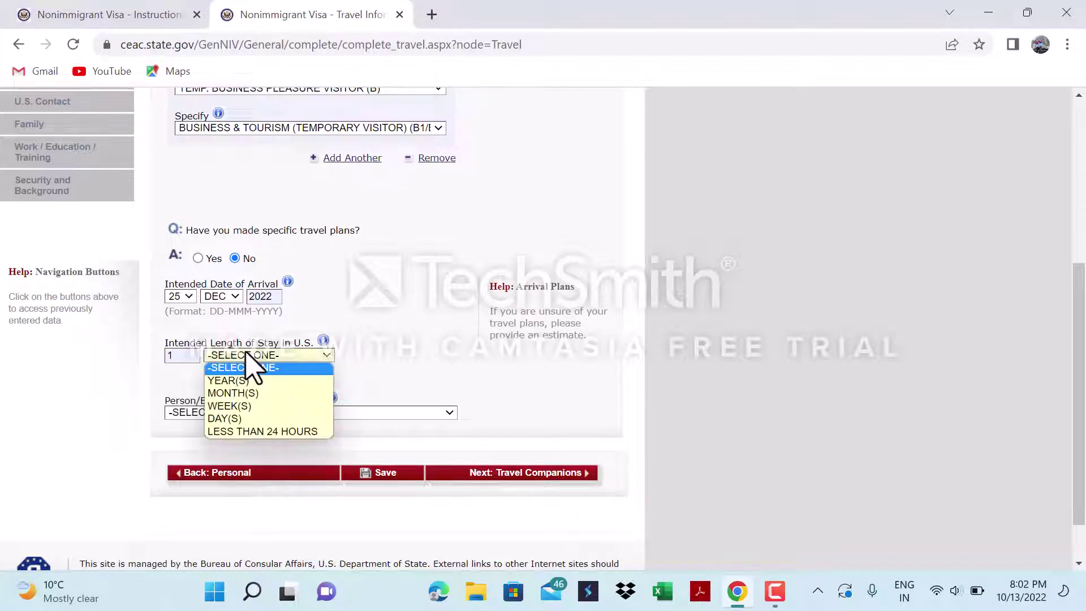
left_click(233, 406)
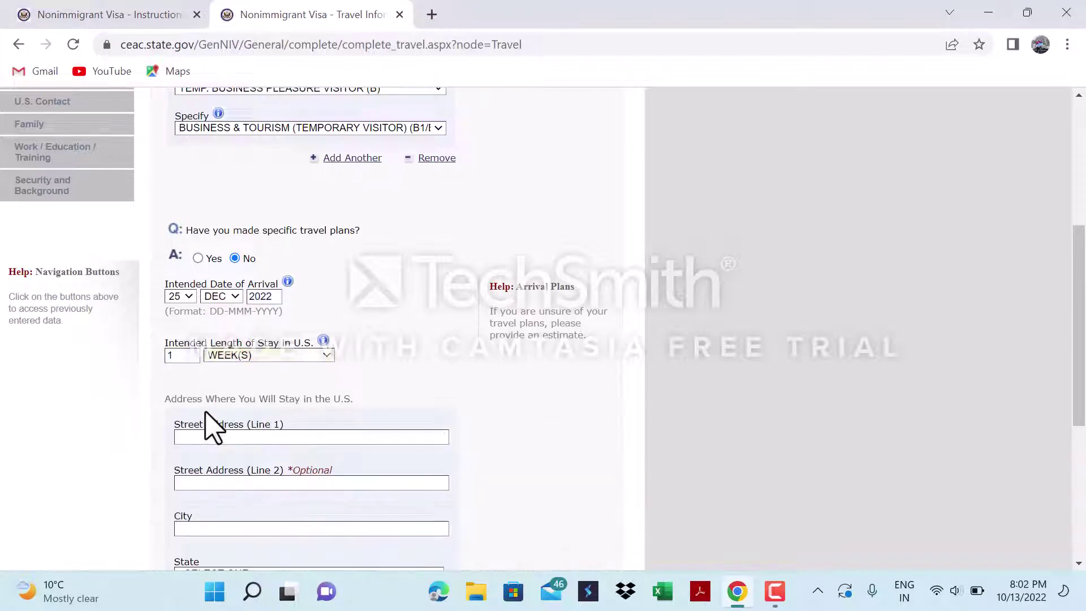
Fill the U.S. stay address from a saved Chrome autofill address.
scroll(212, 428, "down", 1)
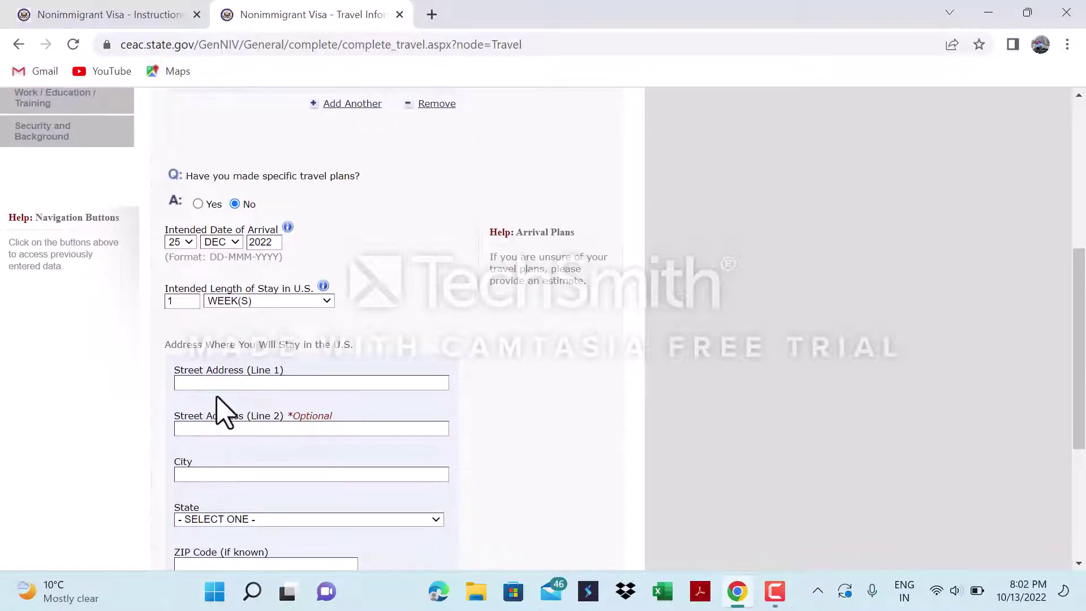
scroll(223, 411, "down", 1)
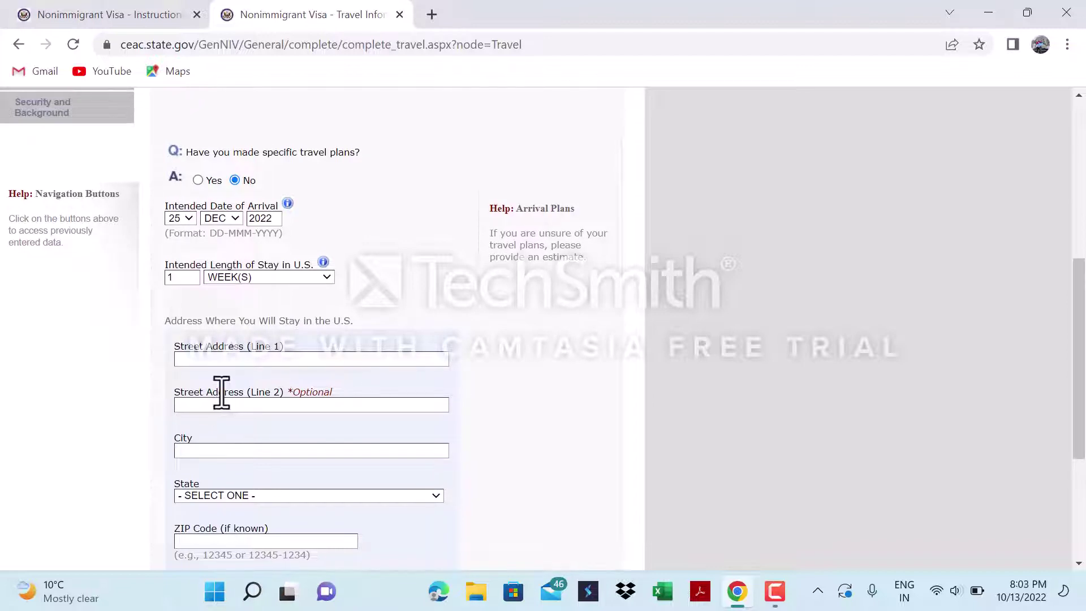
scroll(221, 390, "down", 1)
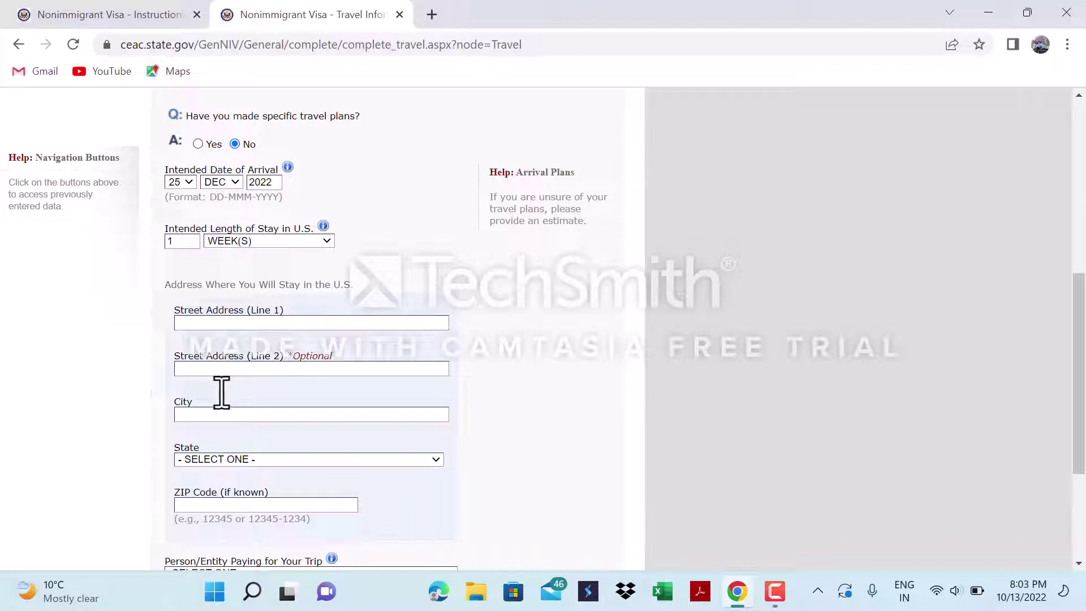
left_click(225, 323)
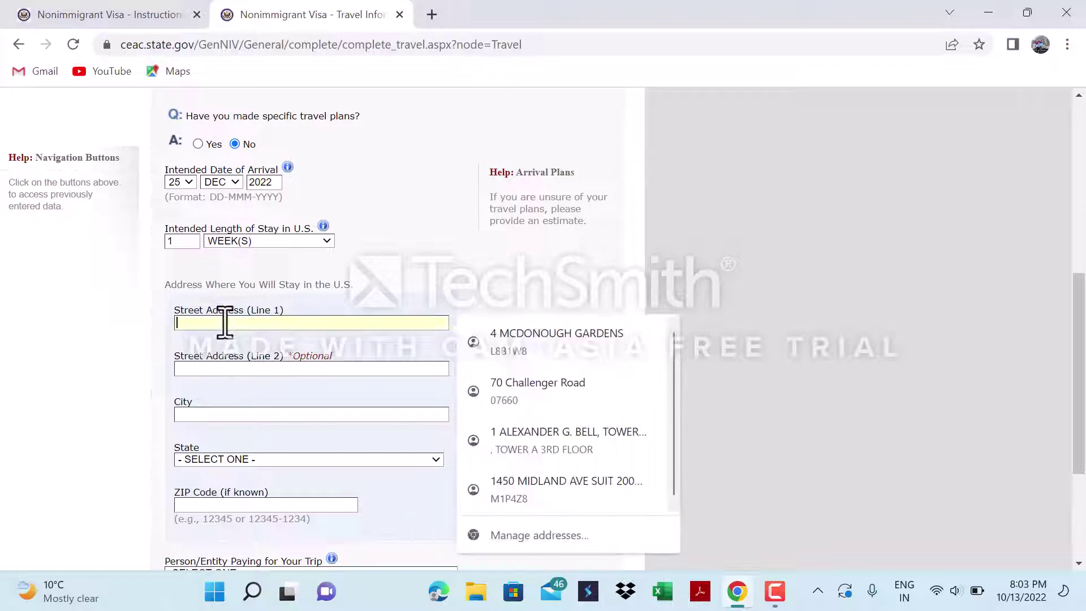
left_click(512, 410)
Set the person paying for the trip to SELF and continue to Travel Companions.
scroll(309, 438, "down", 2)
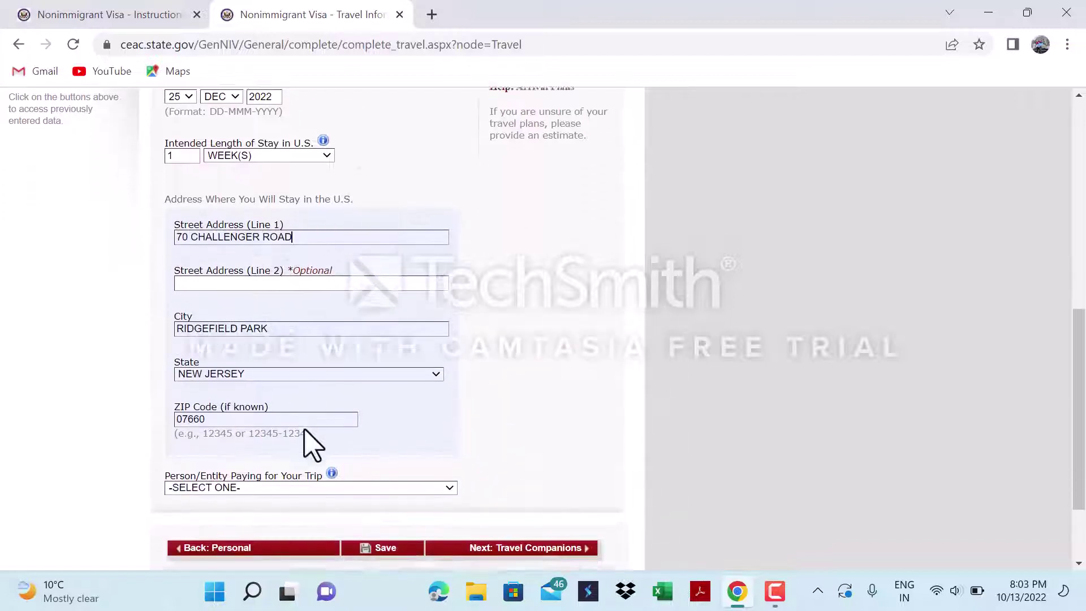
scroll(305, 429, "down", 2)
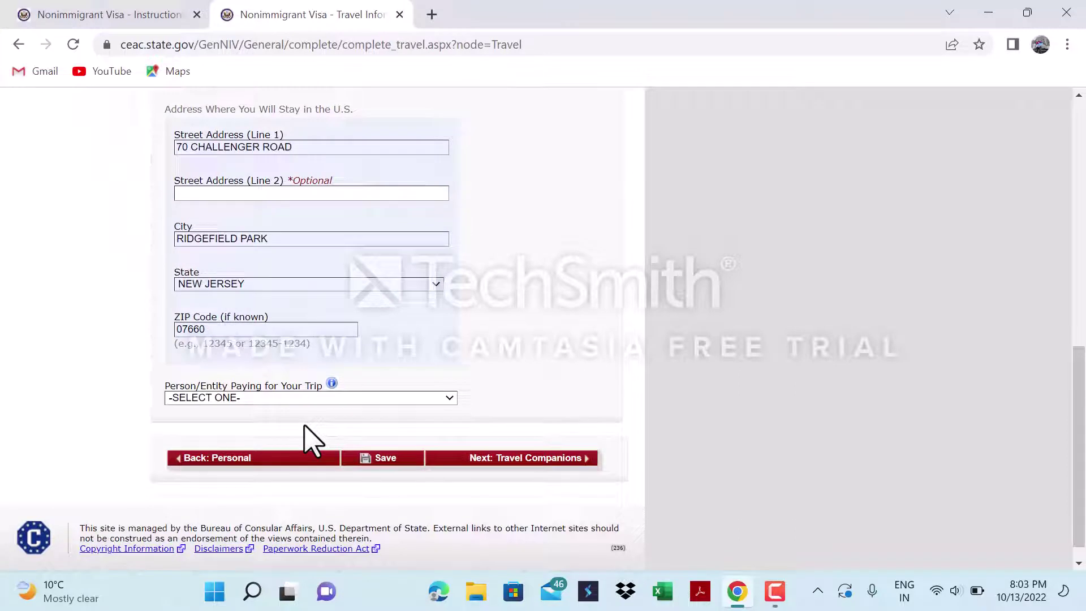
left_click(294, 398)
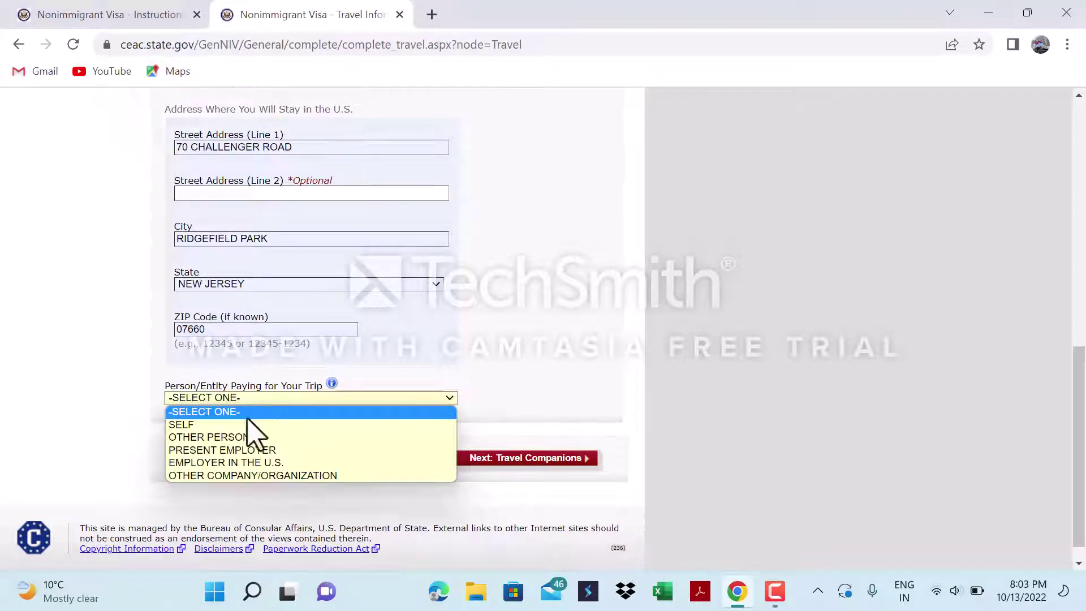
left_click(187, 425)
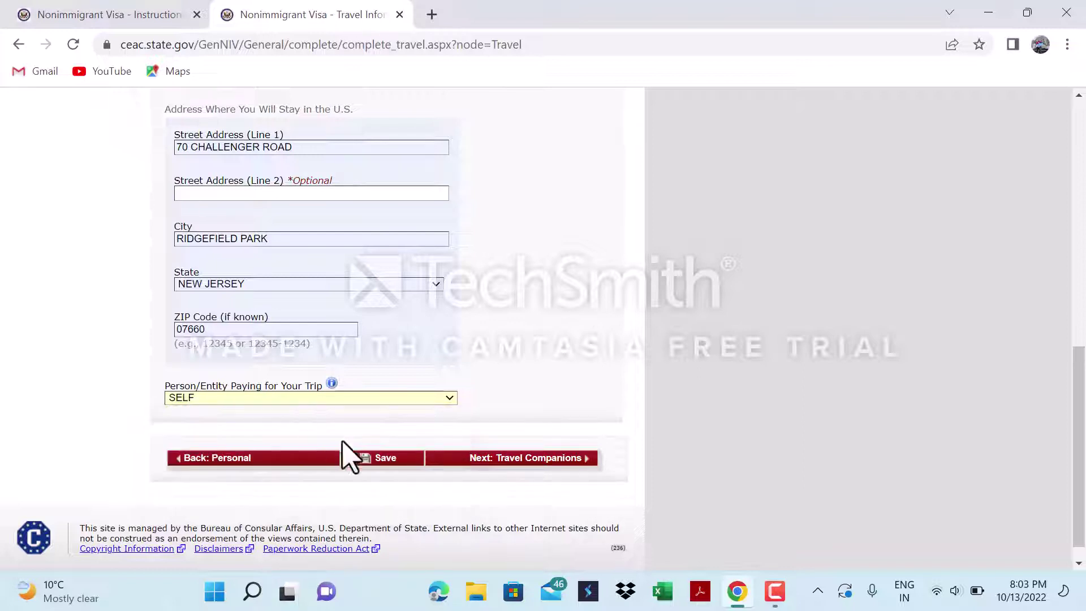
left_click(500, 460)
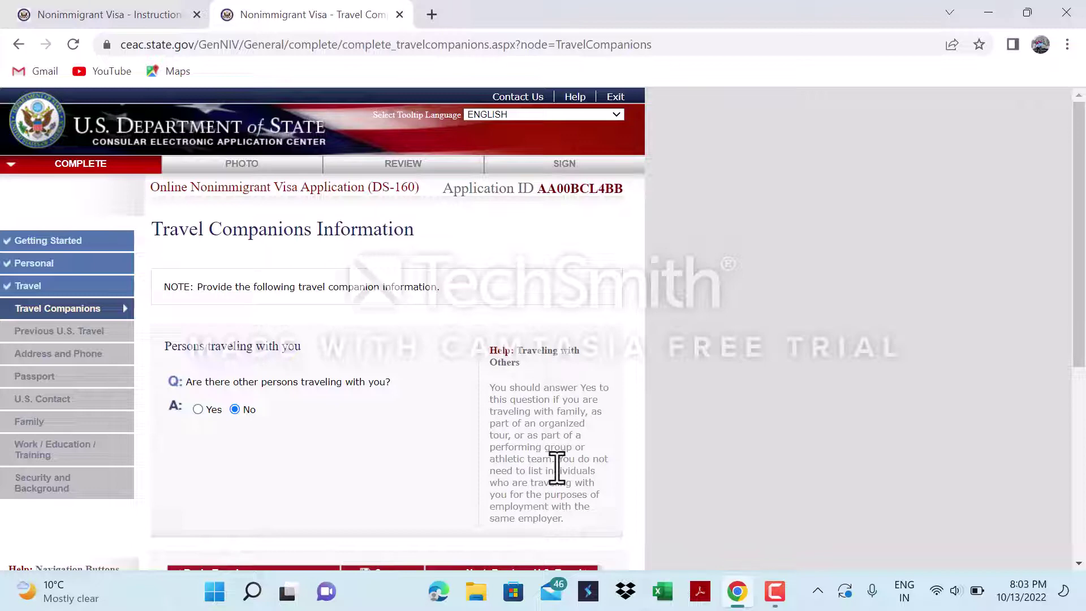
Scroll down the Travel Companions page, leaving other persons traveling answered No.
scroll(557, 468, "down", 1)
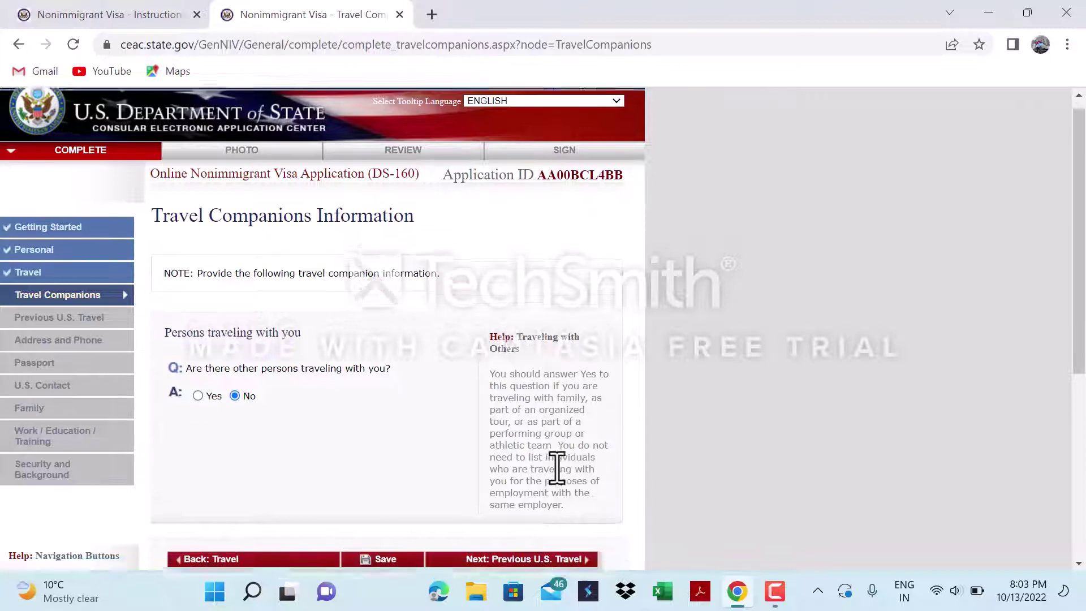
scroll(325, 455, "down", 1)
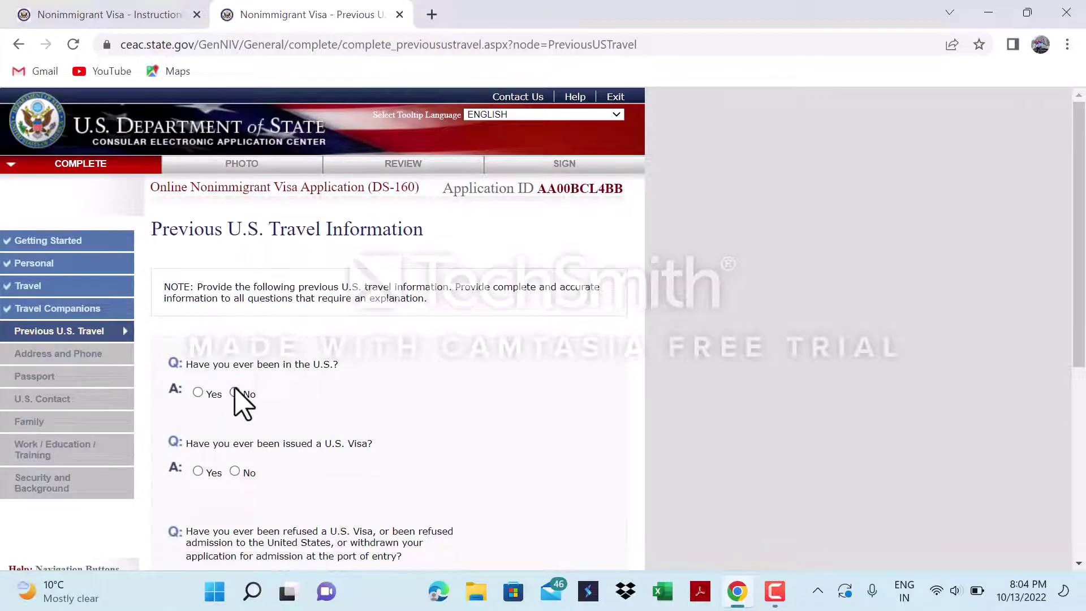
Answer No to prior visa refusal and immigrant petition questions, then go to Address and Phone.
scroll(268, 444, "down", 3)
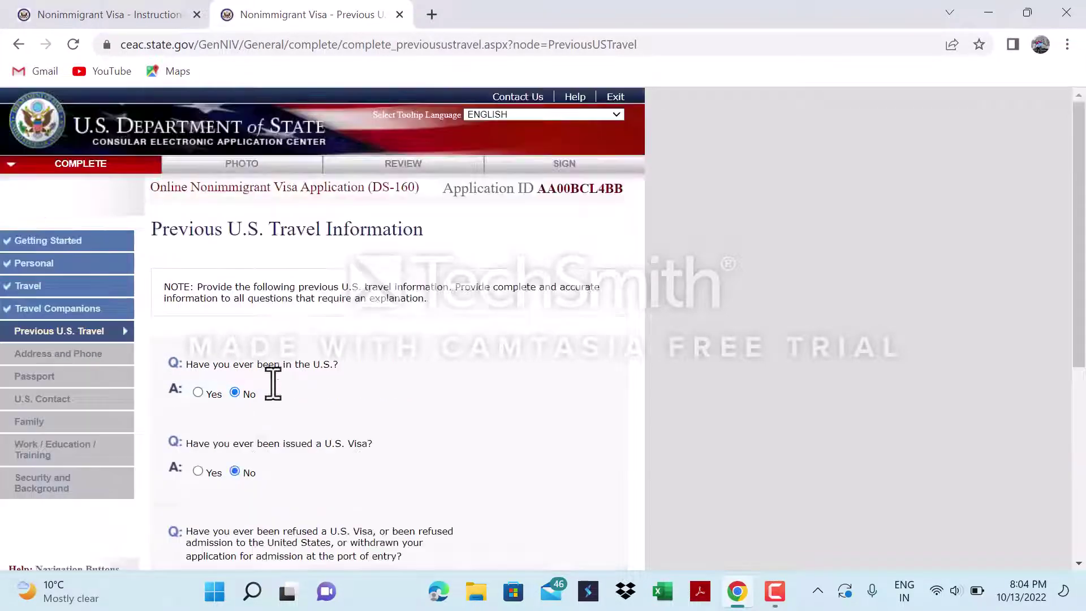
scroll(273, 385, "down", 4)
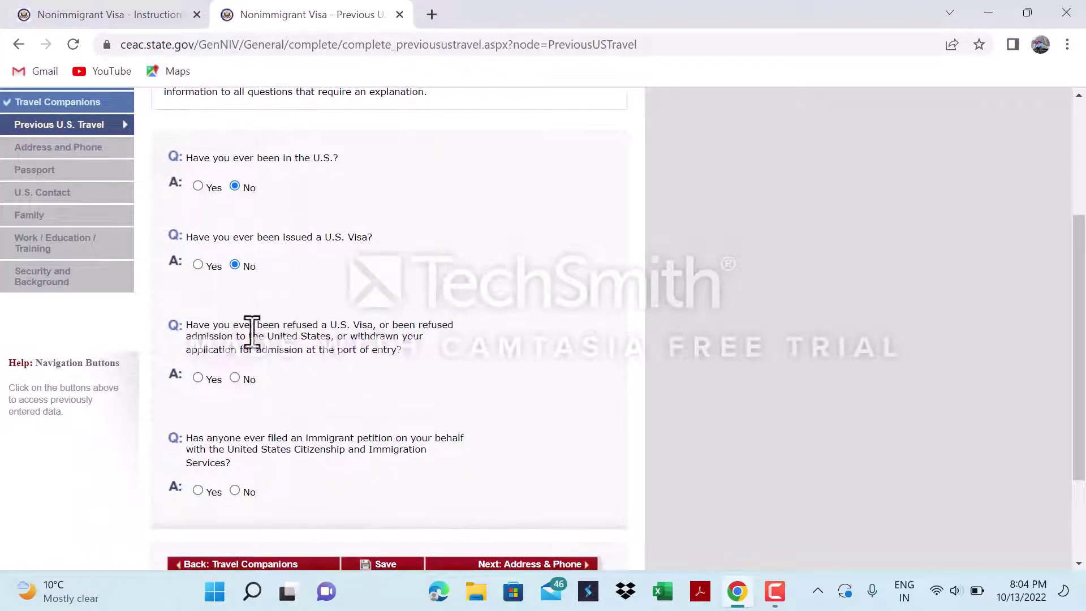
left_click(235, 378)
scroll(237, 512, "down", 5)
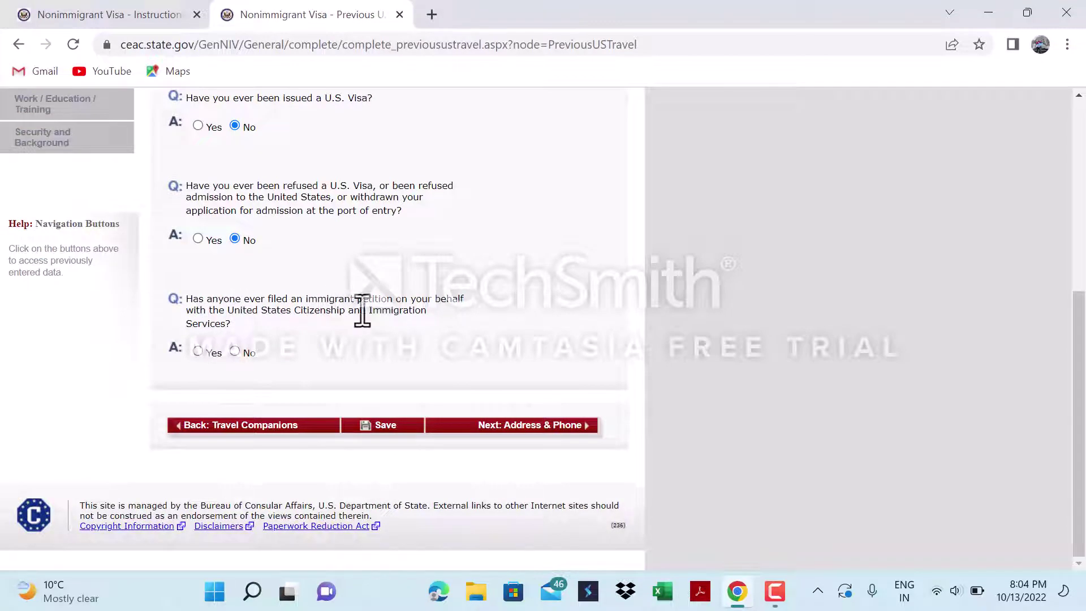
left_click(234, 351)
scroll(407, 368, "down", 5)
left_click(521, 428)
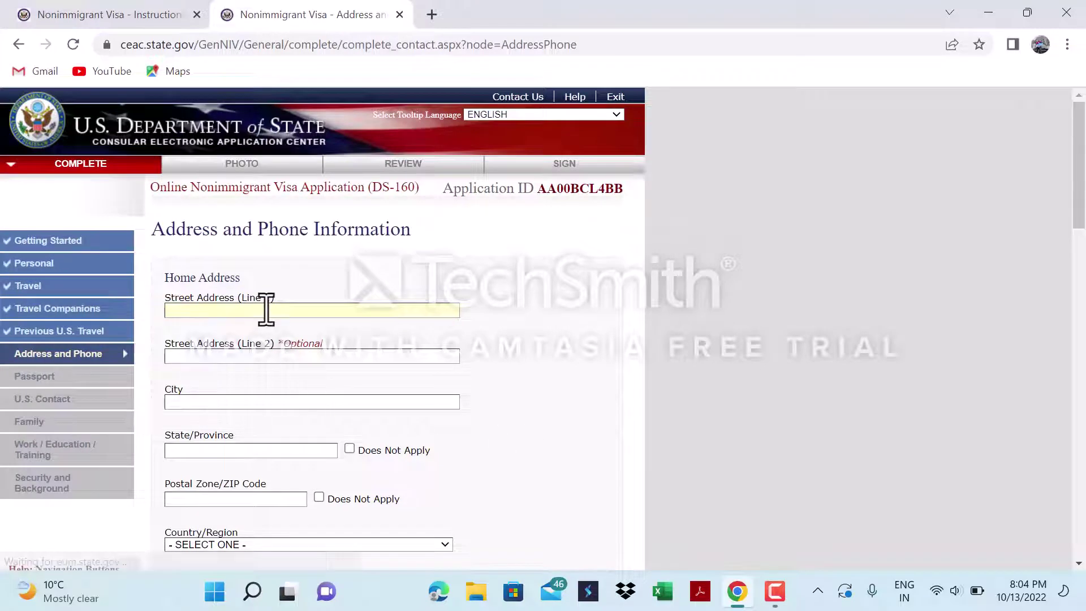
Fill the home address from a saved Chrome autofill address.
left_click(266, 309)
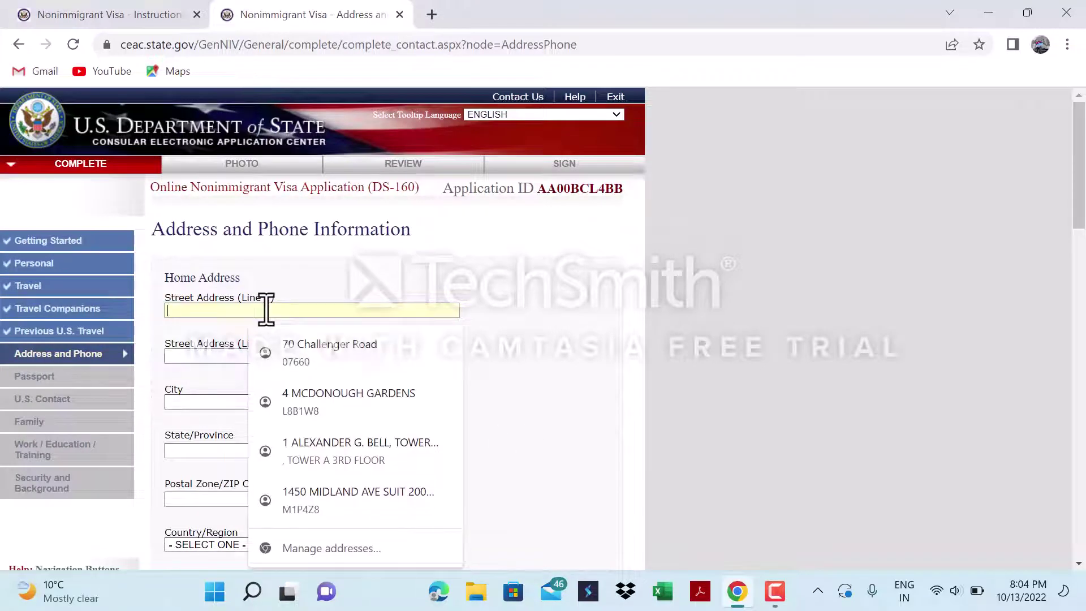
left_click(304, 421)
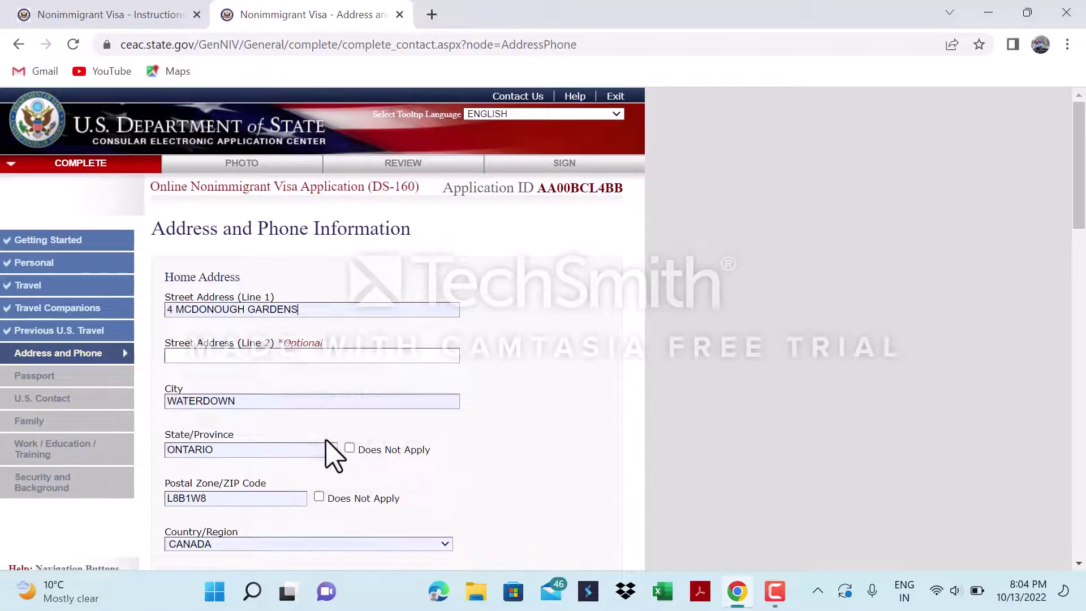
scroll(334, 453, "down", 3)
scroll(283, 254, "up", 1)
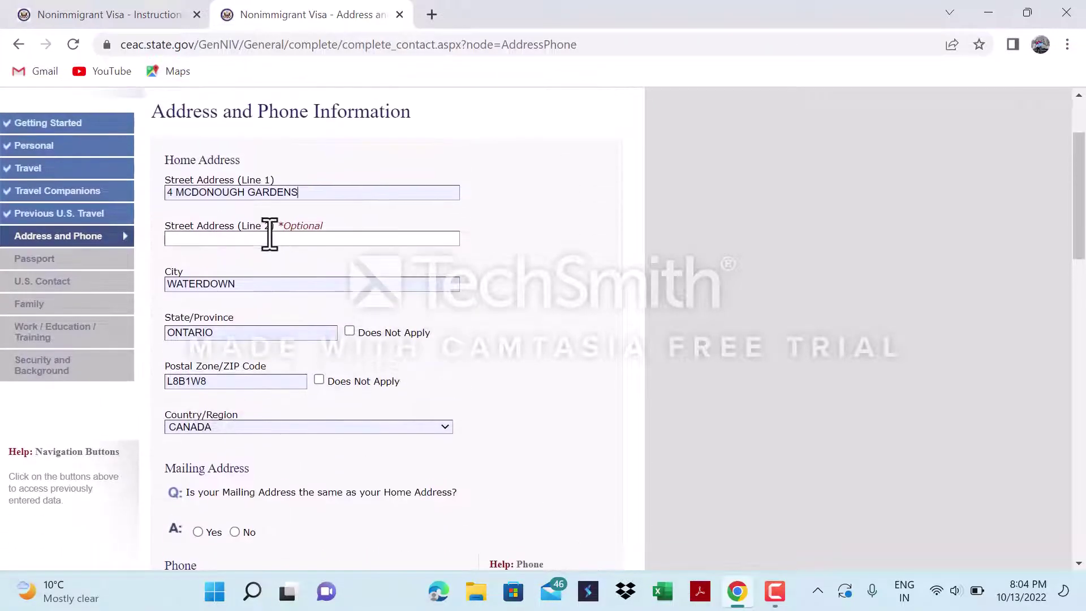
scroll(226, 382, "down", 3)
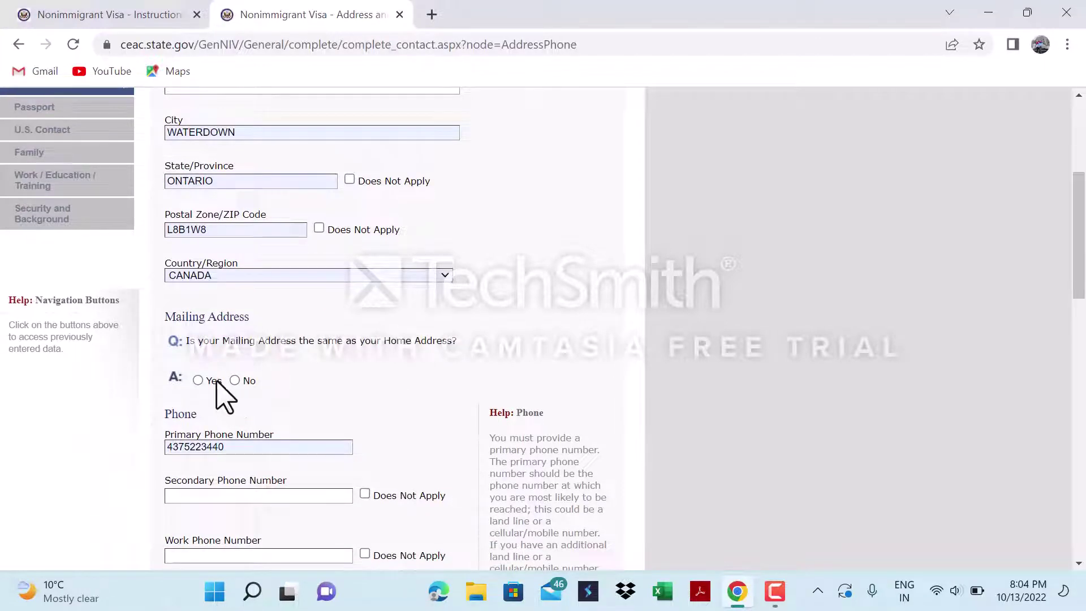
scroll(249, 439, "up", 2)
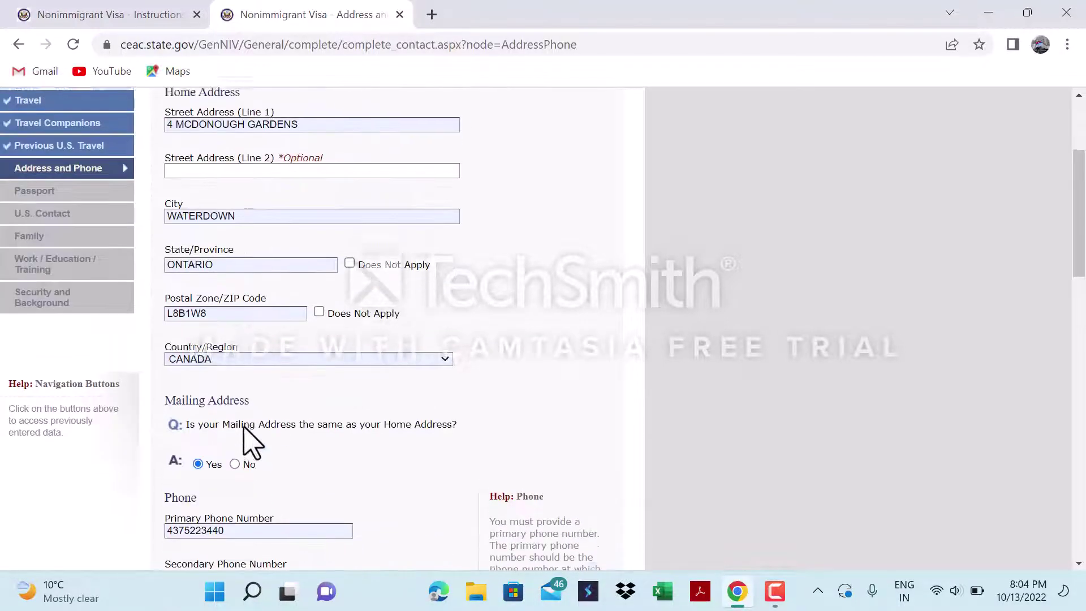
scroll(249, 439, "down", 3)
scroll(250, 438, "down", 1)
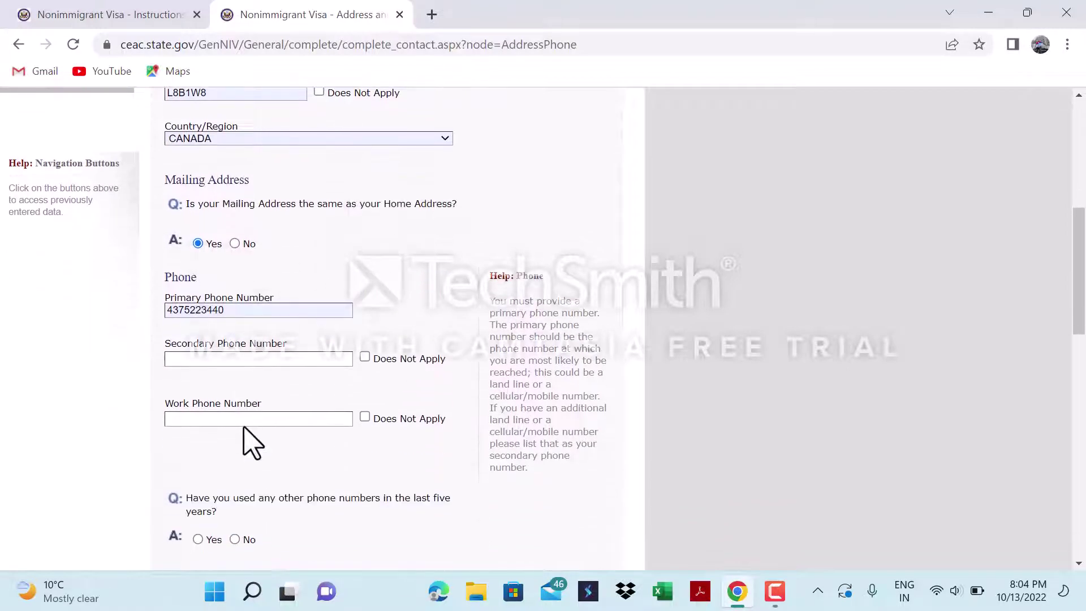
Mark the secondary and work phone numbers as Does Not Apply.
left_click(364, 357)
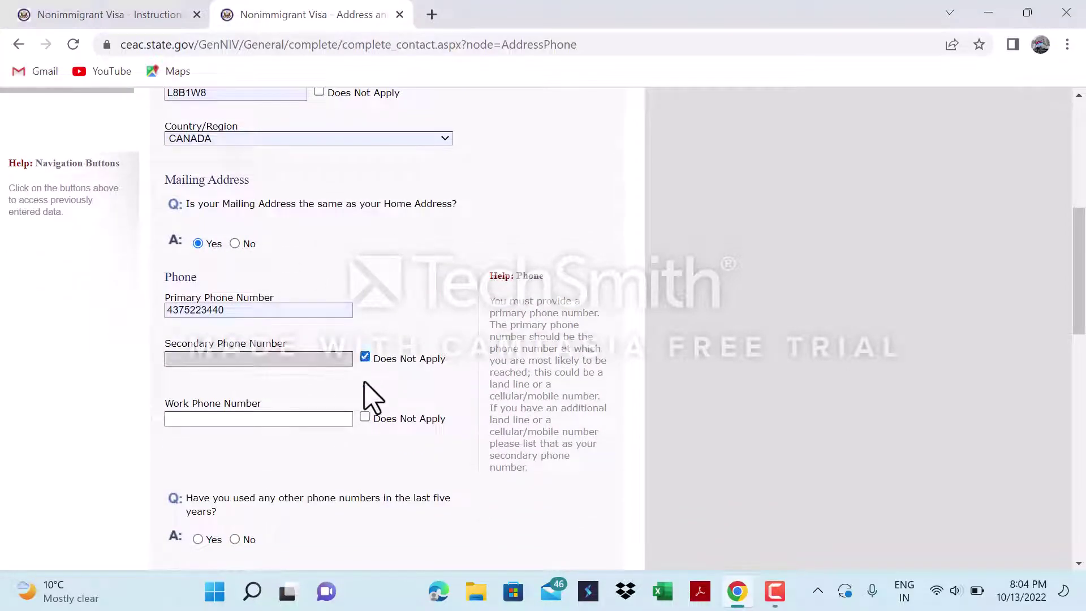
left_click(365, 417)
scroll(334, 480, "down", 3)
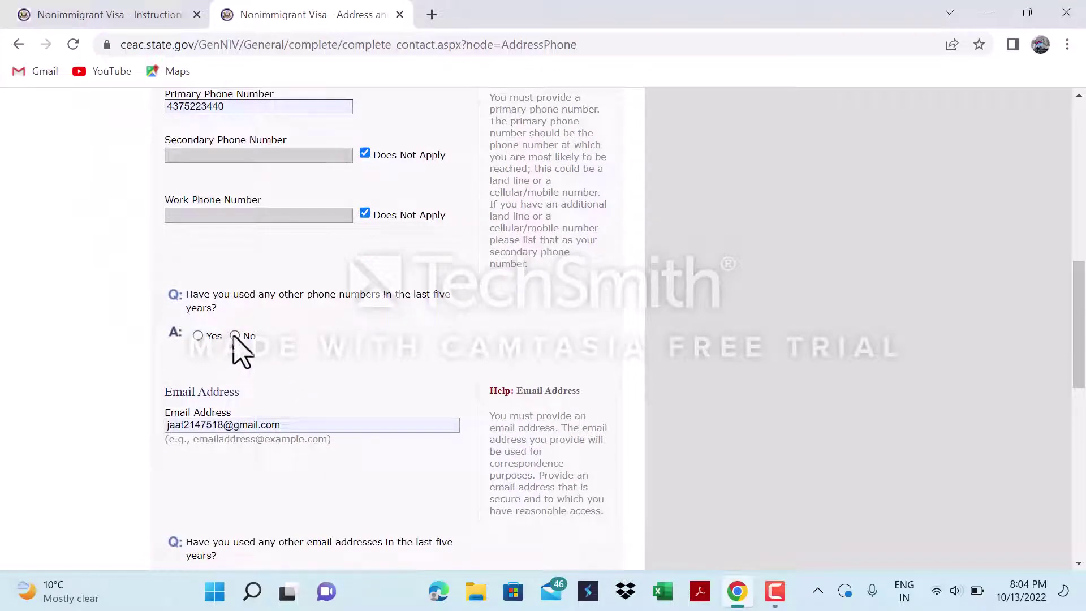
scroll(256, 402, "up", 3)
scroll(255, 400, "down", 4)
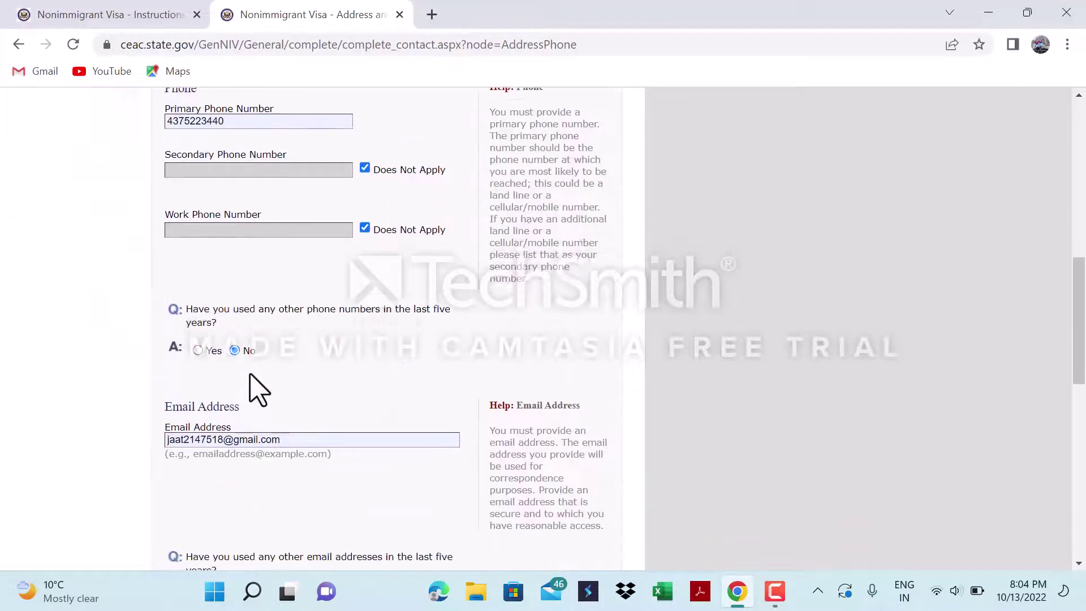
scroll(223, 432, "down", 3)
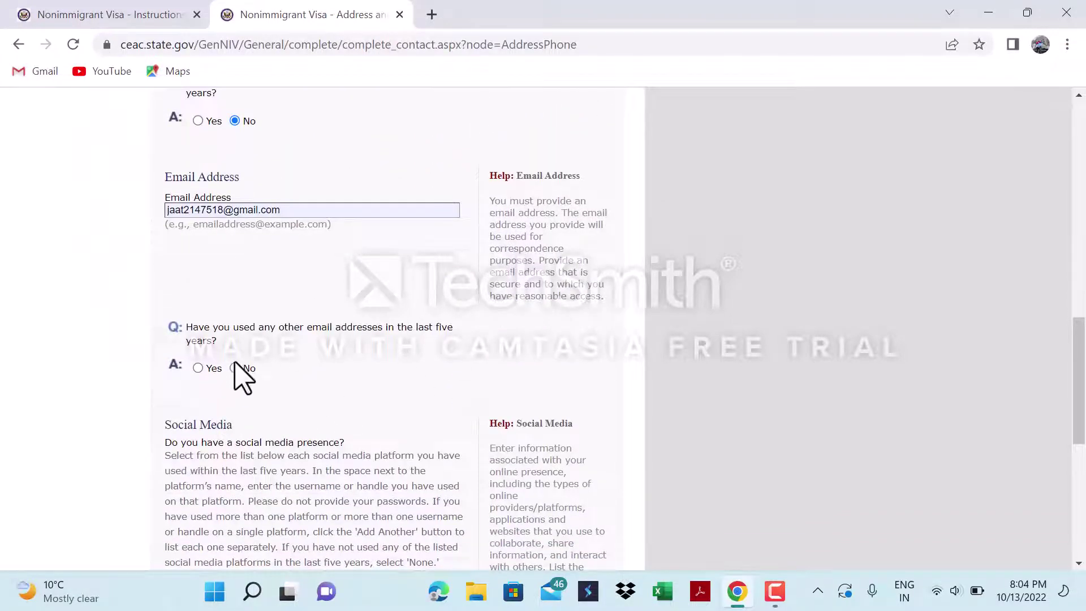
Answer No to having used other e-mail addresses.
left_click(235, 368)
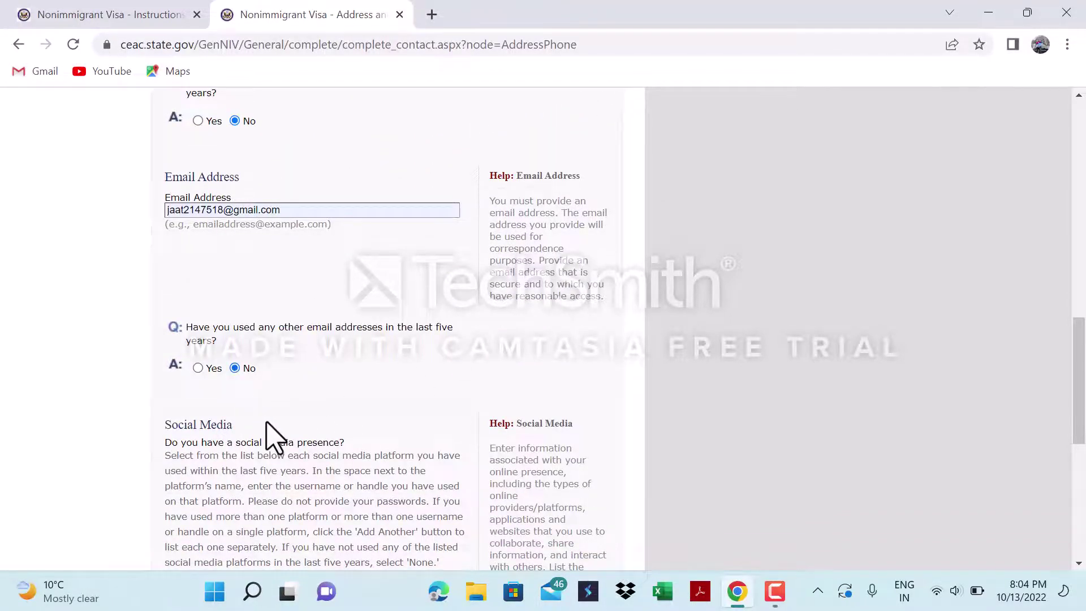
scroll(269, 424, "up", 1)
scroll(269, 418, "down", 5)
scroll(270, 423, "down", 1)
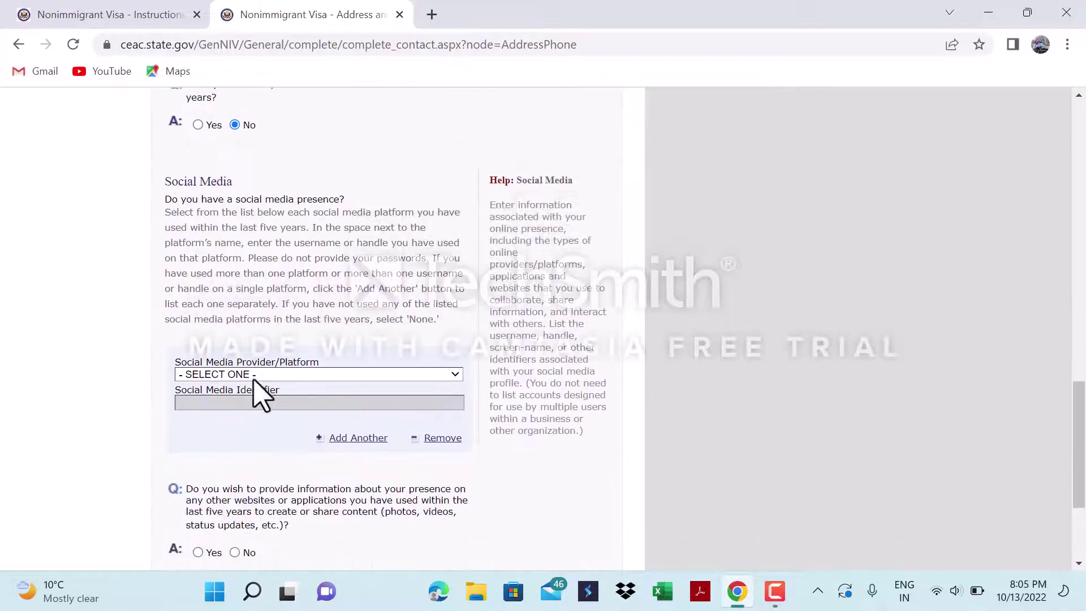
List INSTAGRAM with the applicant's autofilled handle and answer No about other websites.
left_click(261, 374)
scroll(254, 339, "down", 1)
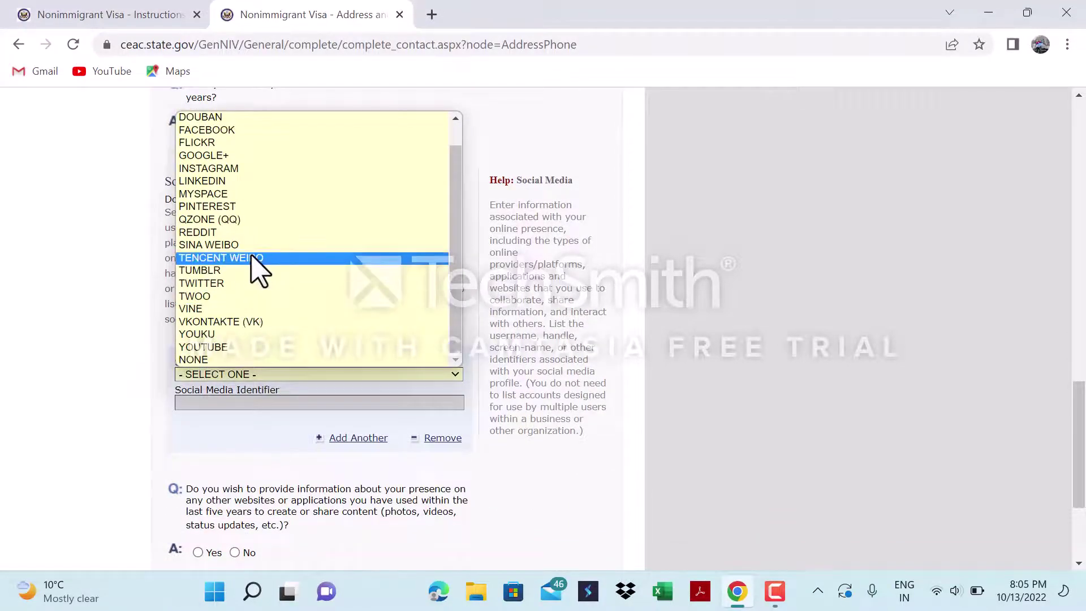
left_click(242, 168)
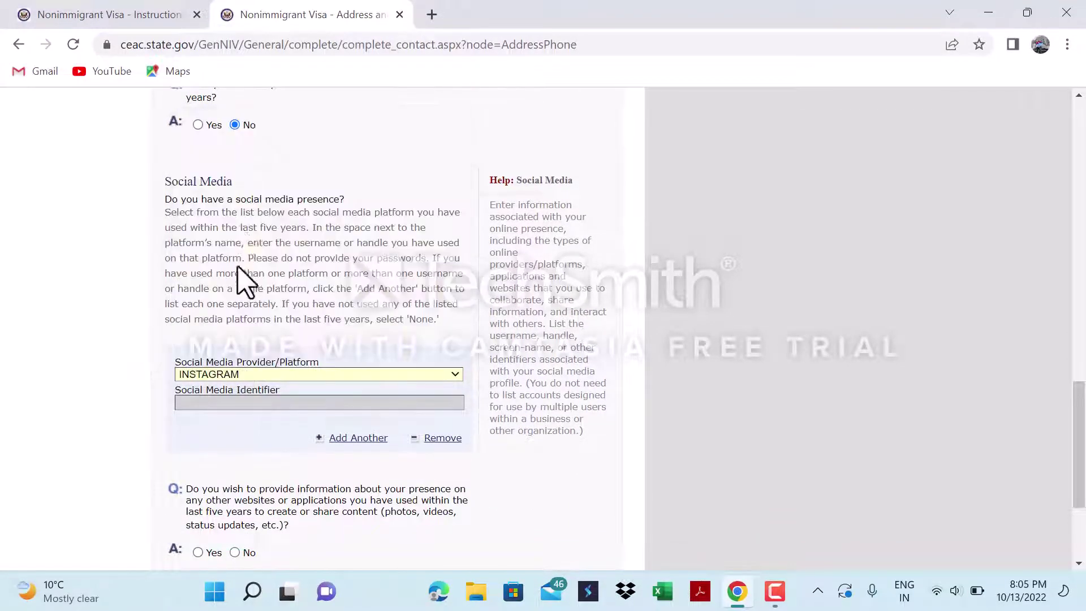
scroll(236, 455, "up", 3)
scroll(236, 455, "down", 3)
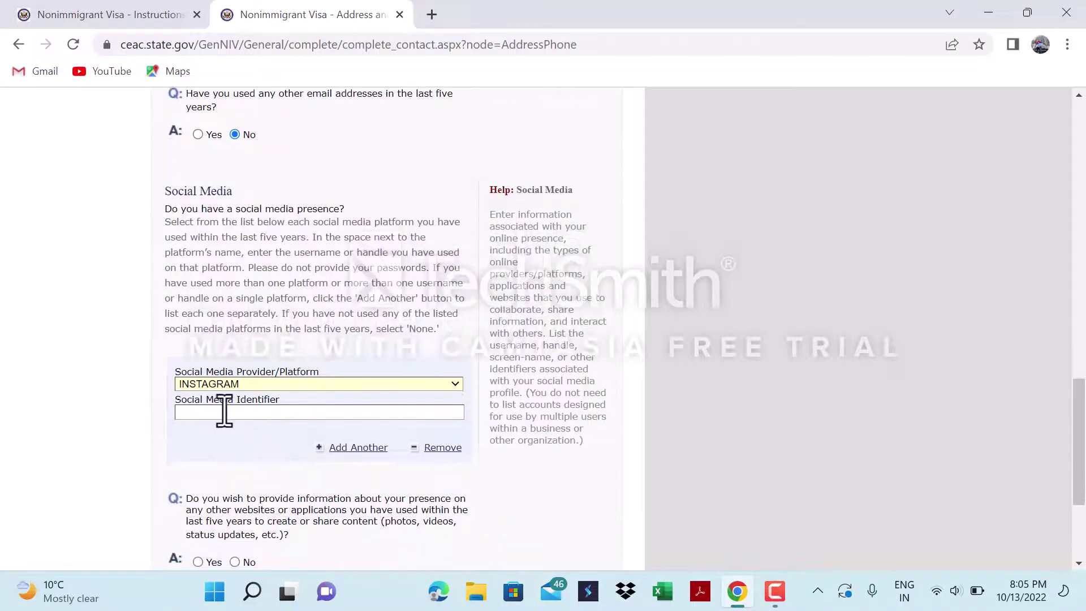
left_click(222, 413)
left_click(286, 460)
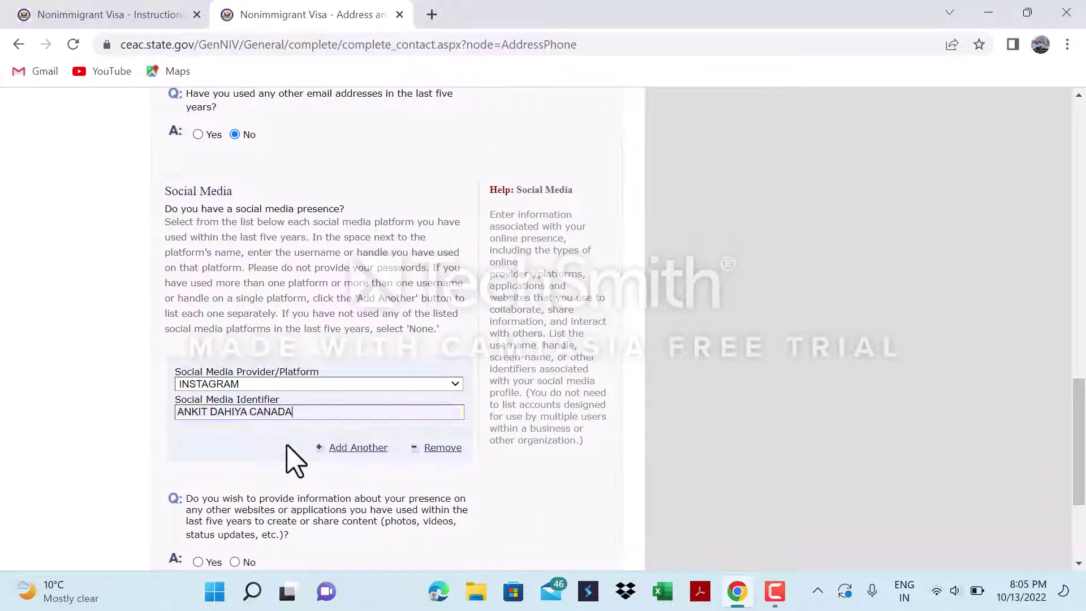
scroll(407, 484, "down", 3)
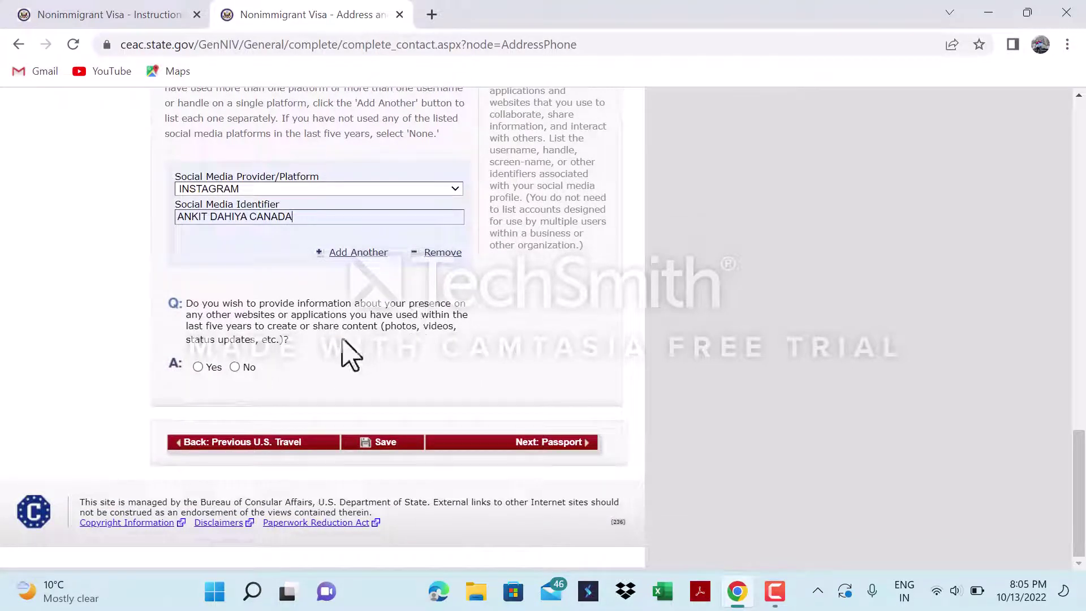
left_click(235, 367)
scroll(512, 452, "up", 3)
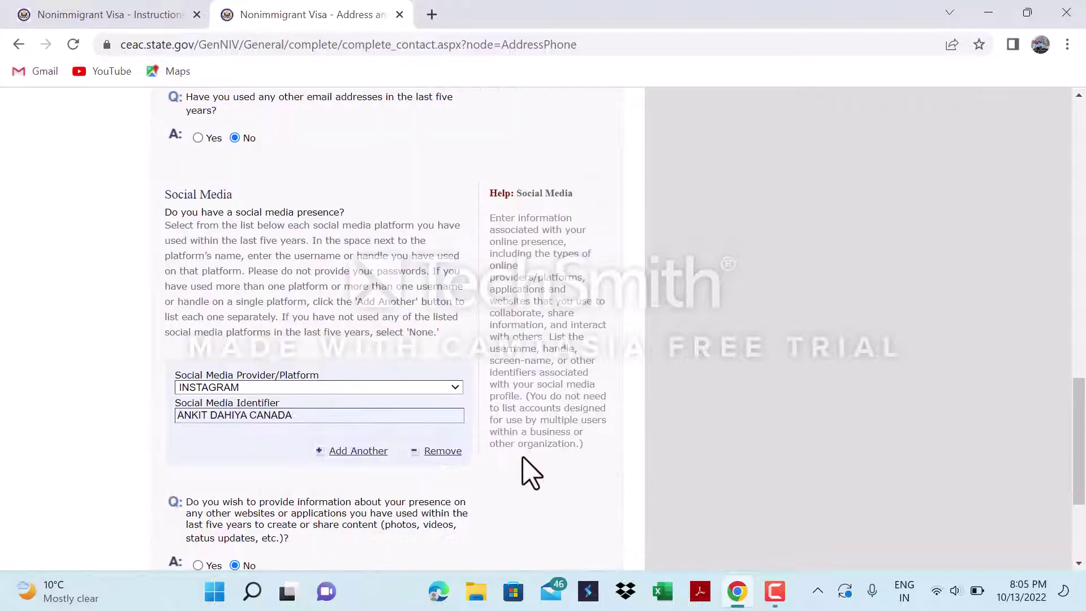
scroll(517, 490, "down", 3)
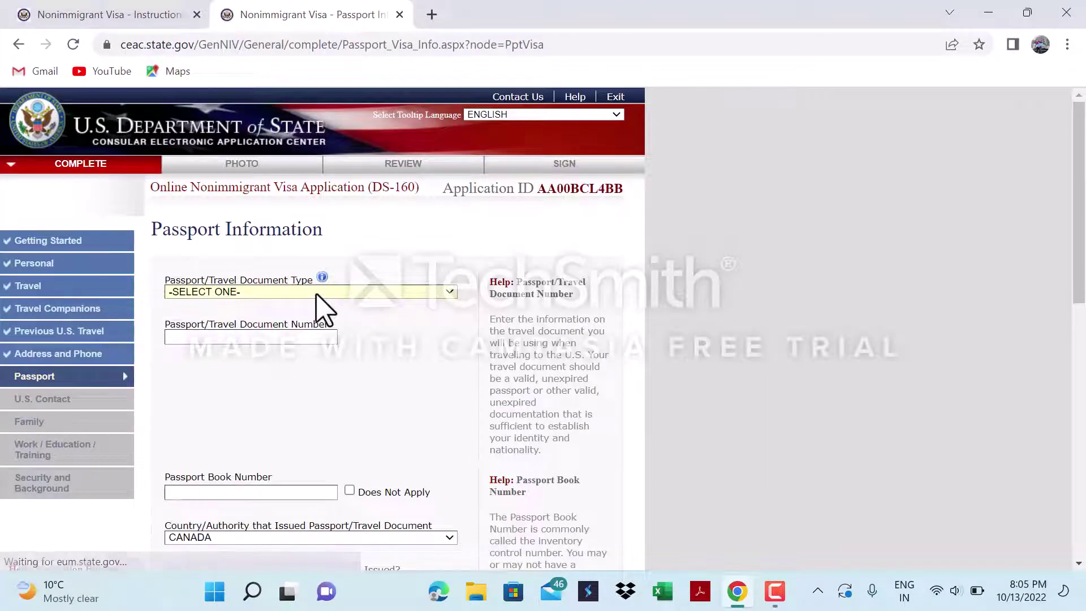
Set passport type to REGULAR, enter the passport number, and mark book number Does Not Apply.
left_click(273, 293)
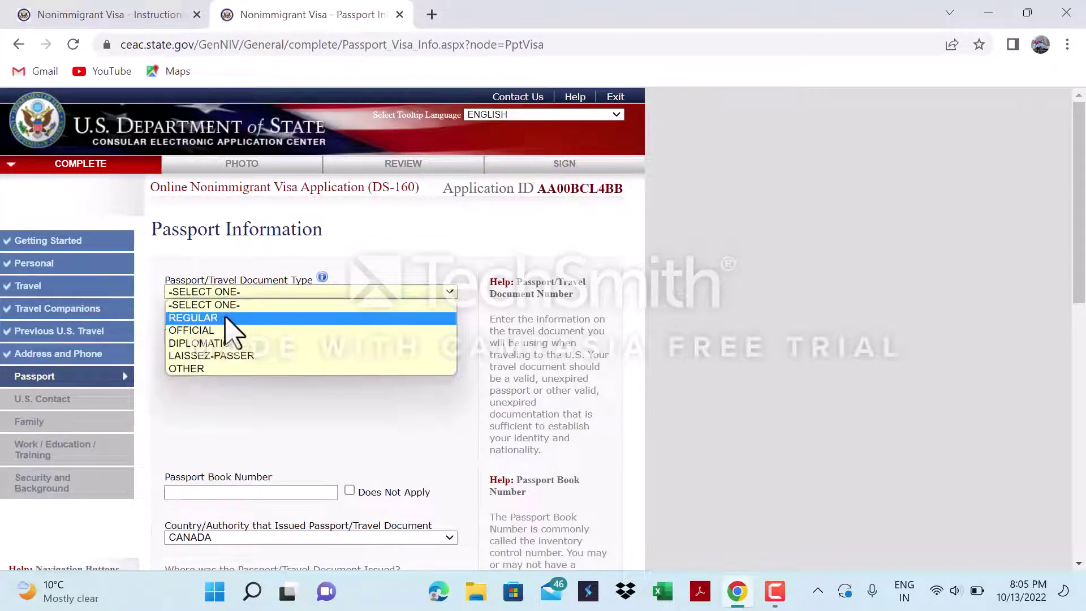
left_click(218, 317)
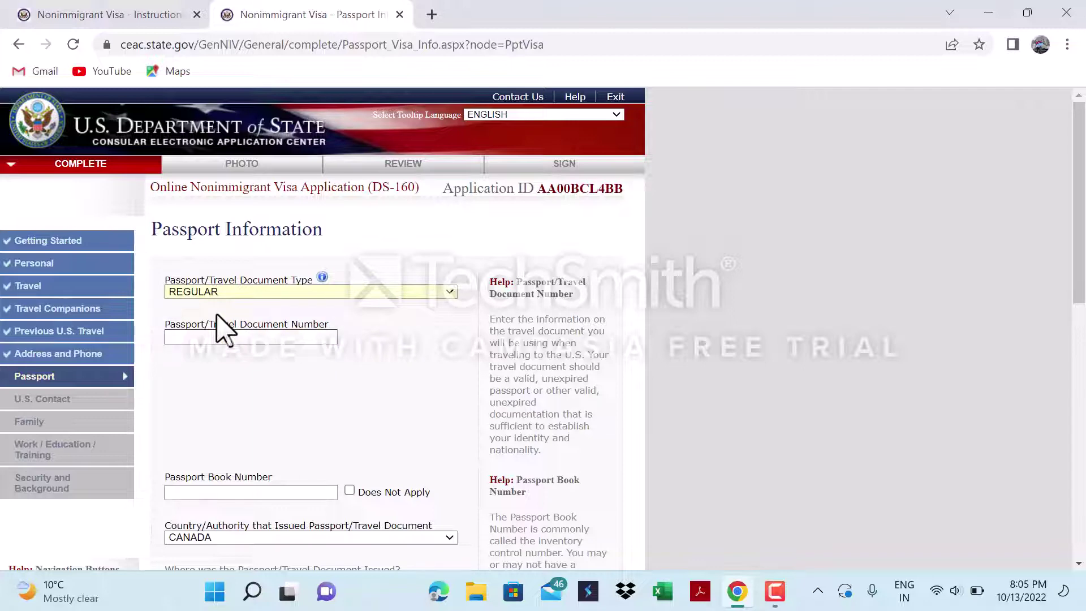
left_click(305, 337)
scroll(243, 342, "down", 2)
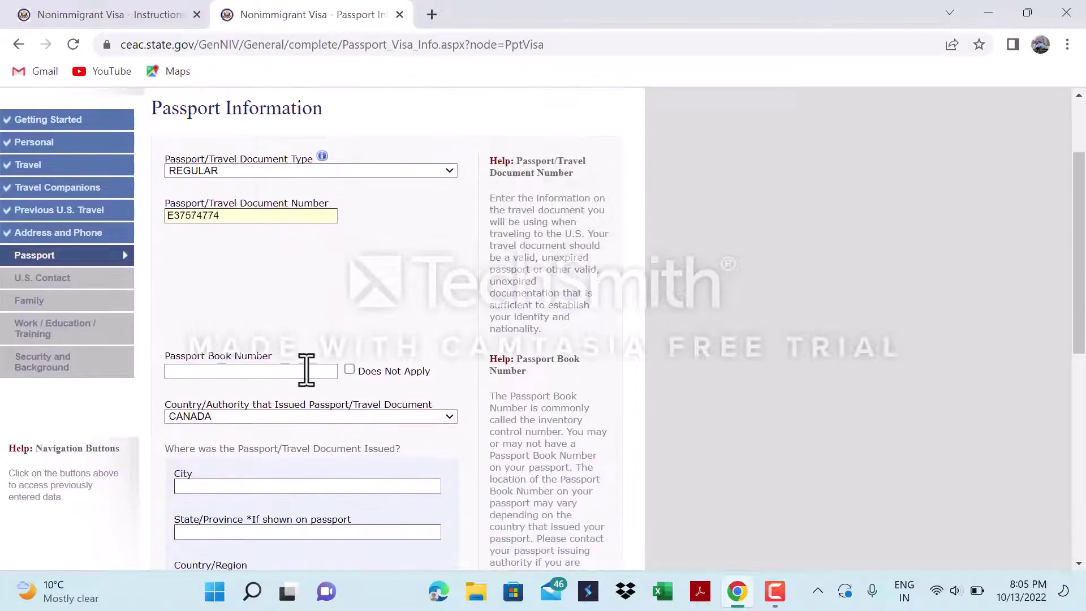
left_click(350, 369)
Set the issuing city to CHANDIGARH and start entering the state/province.
scroll(339, 448, "down", 3)
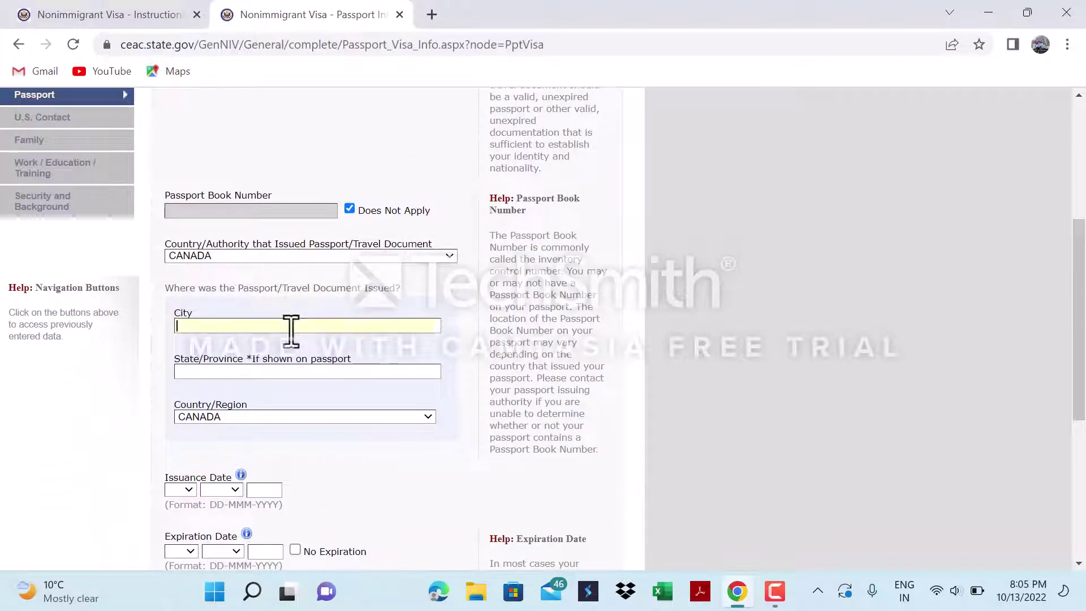
key("Escape")
type("CHAN")
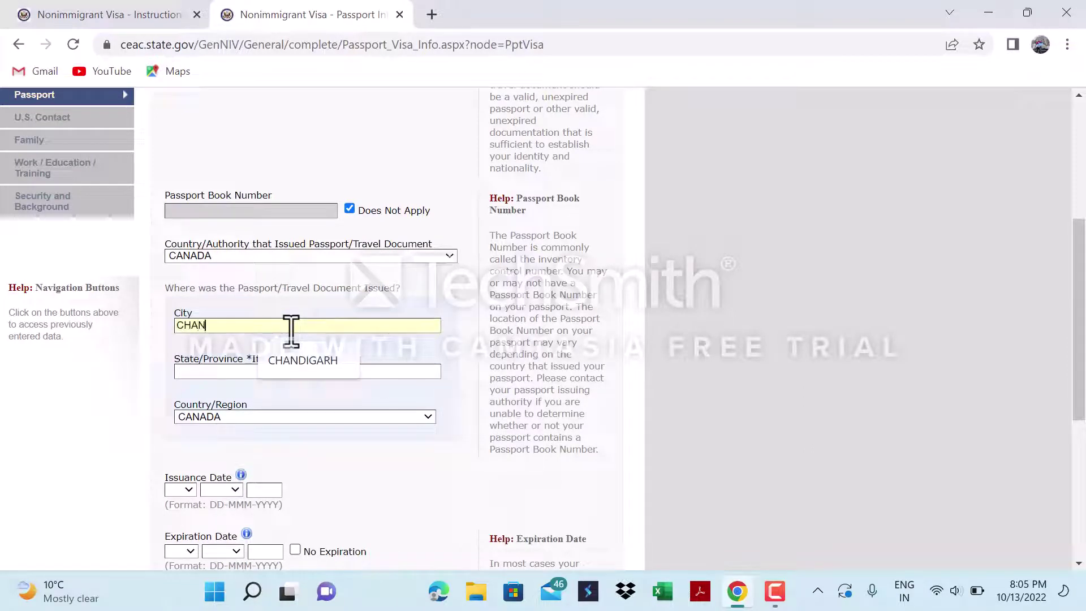
left_click(298, 363)
left_click(237, 372)
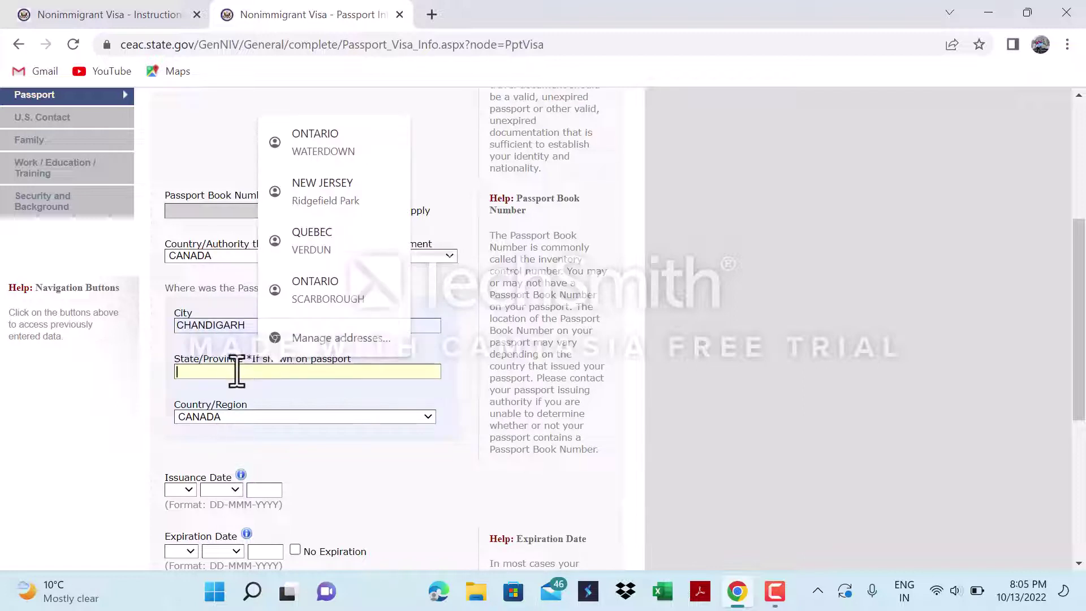
type("HARYANA")
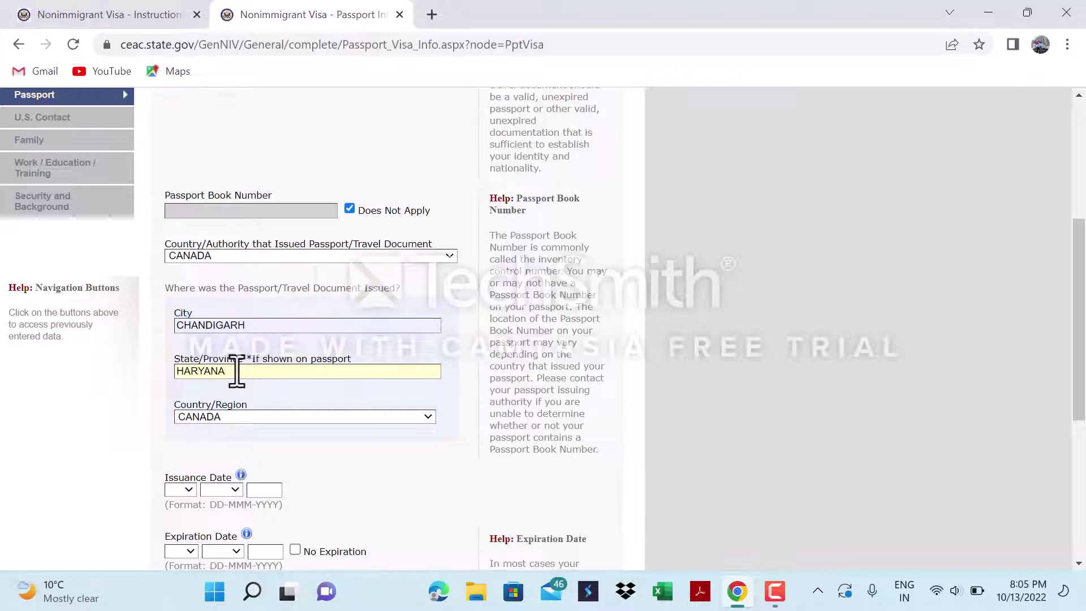
scroll(236, 372, "down", 1)
key("BackSpace")
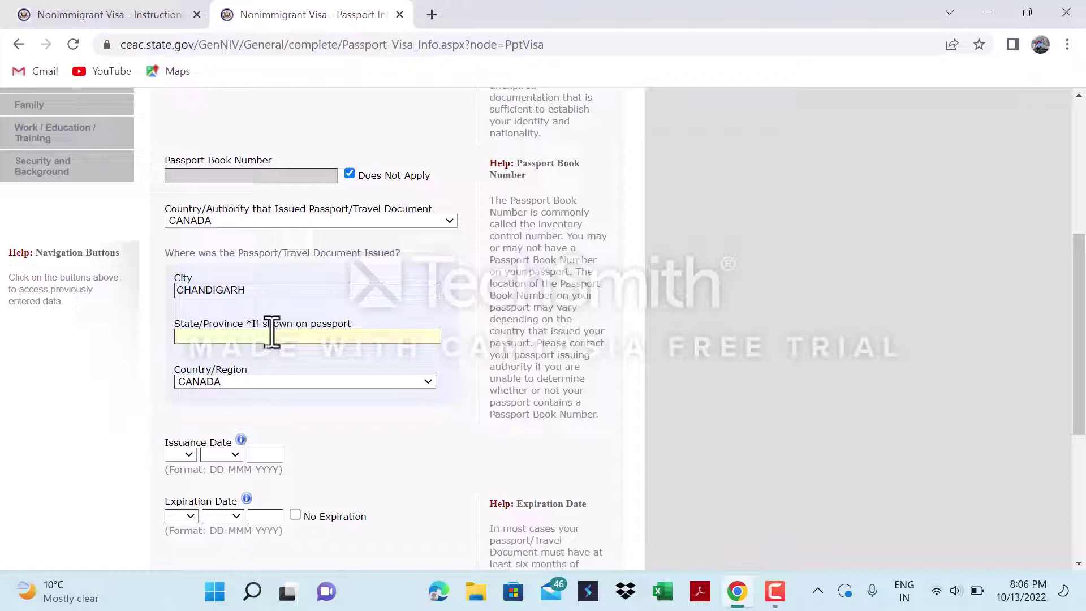
Choose INDIA for both the passport's issuing country/region and issuing authority.
left_click(249, 383)
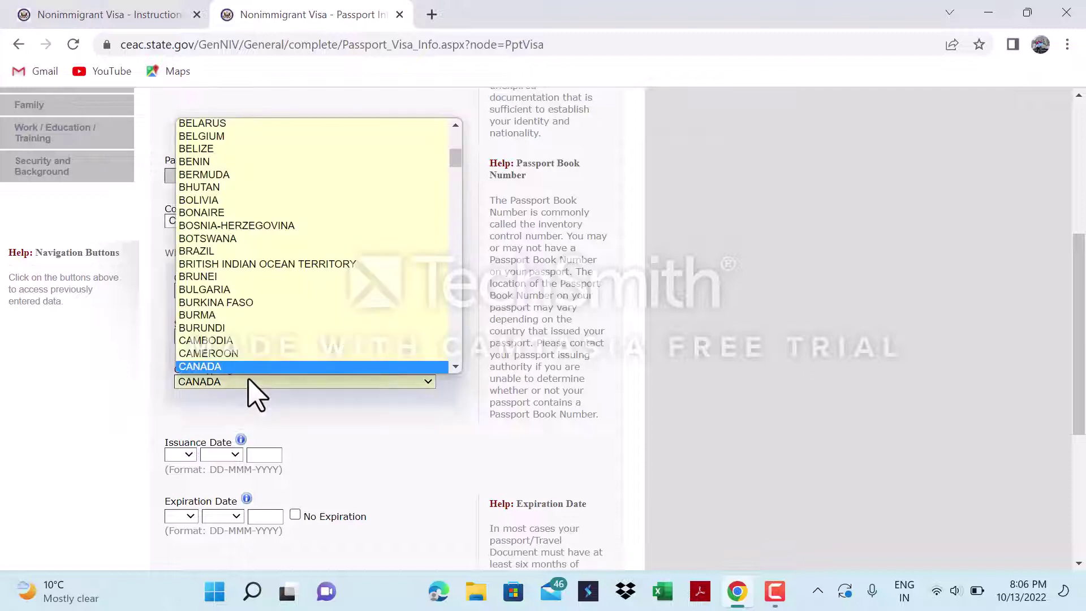
type("in")
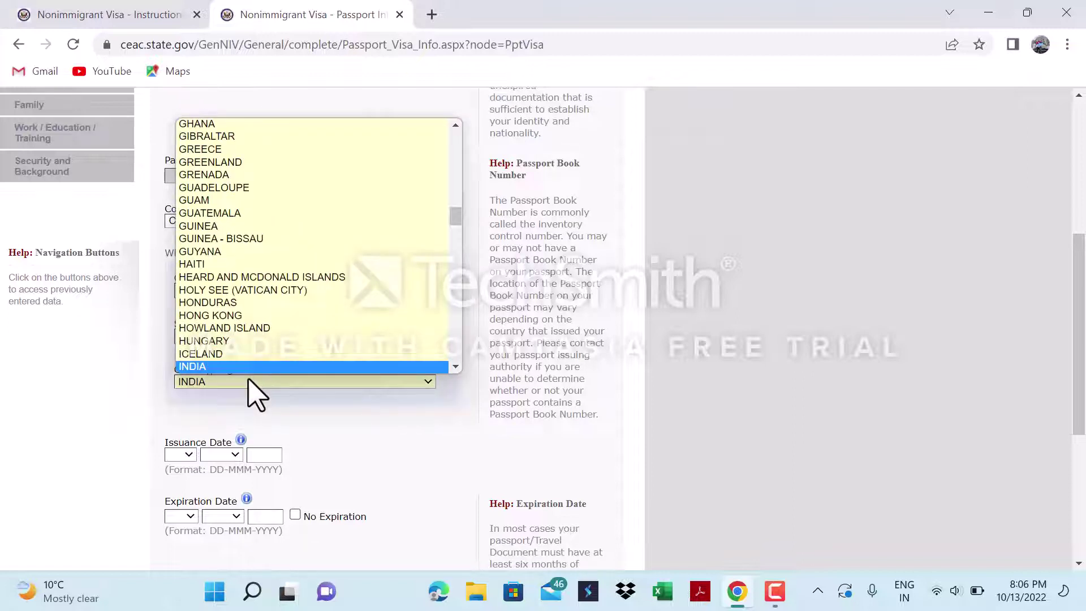
left_click(249, 380)
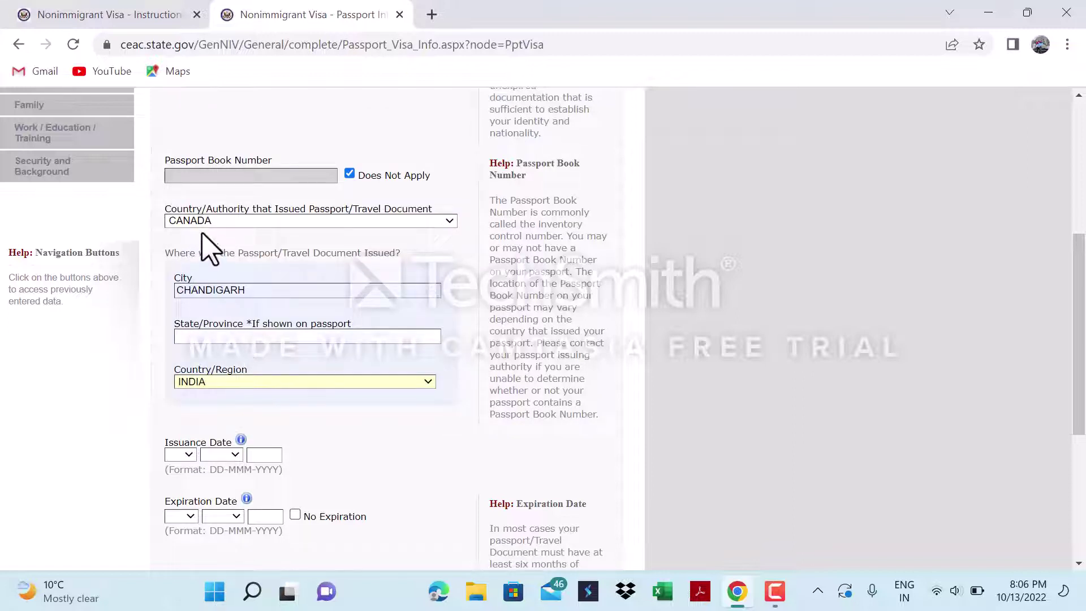
left_click(246, 221)
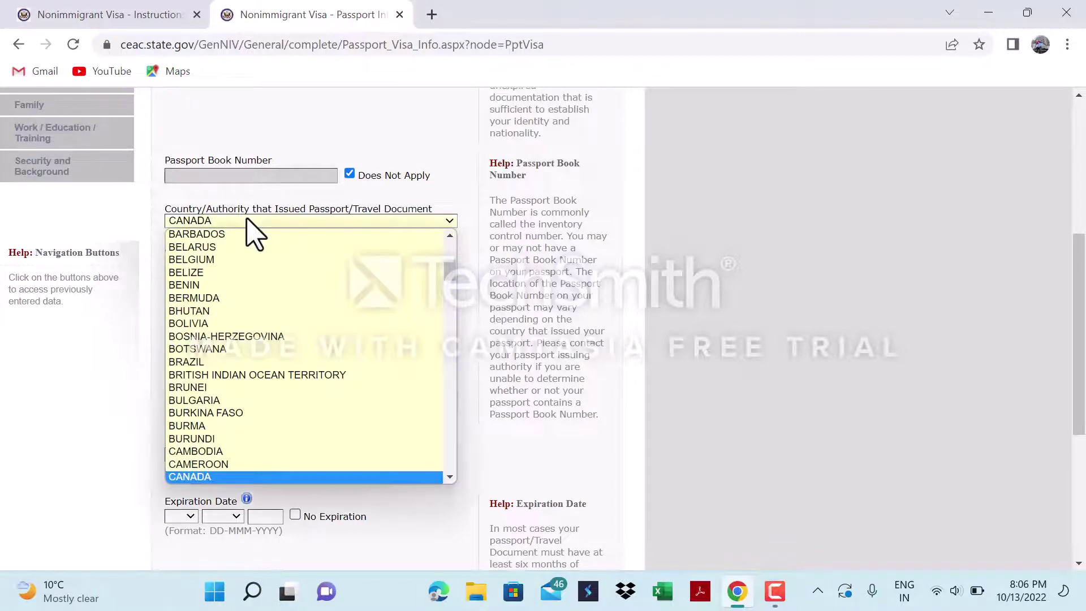
type("in")
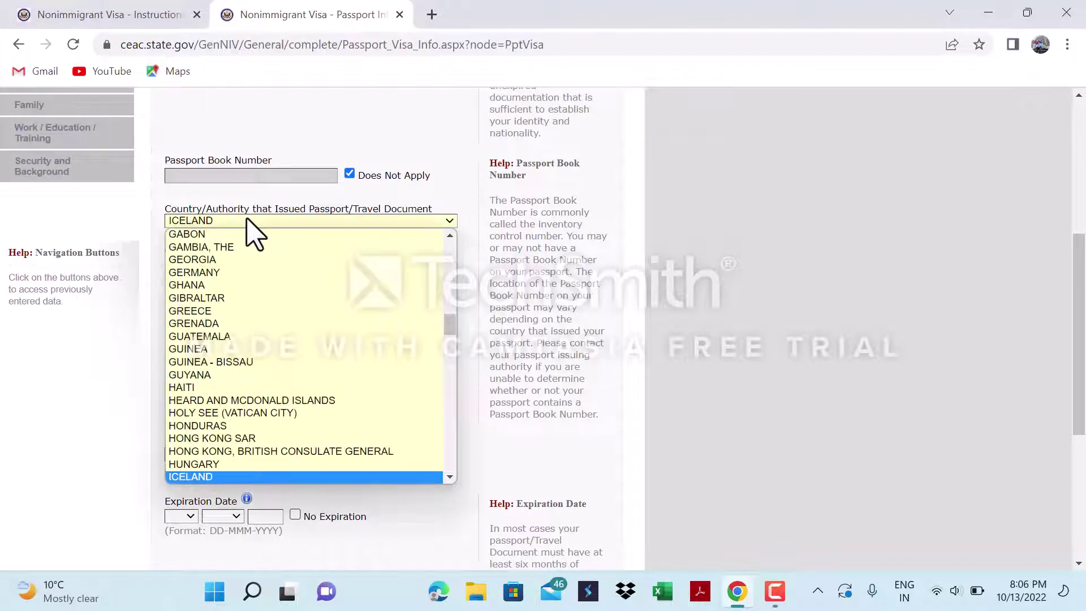
key("Return")
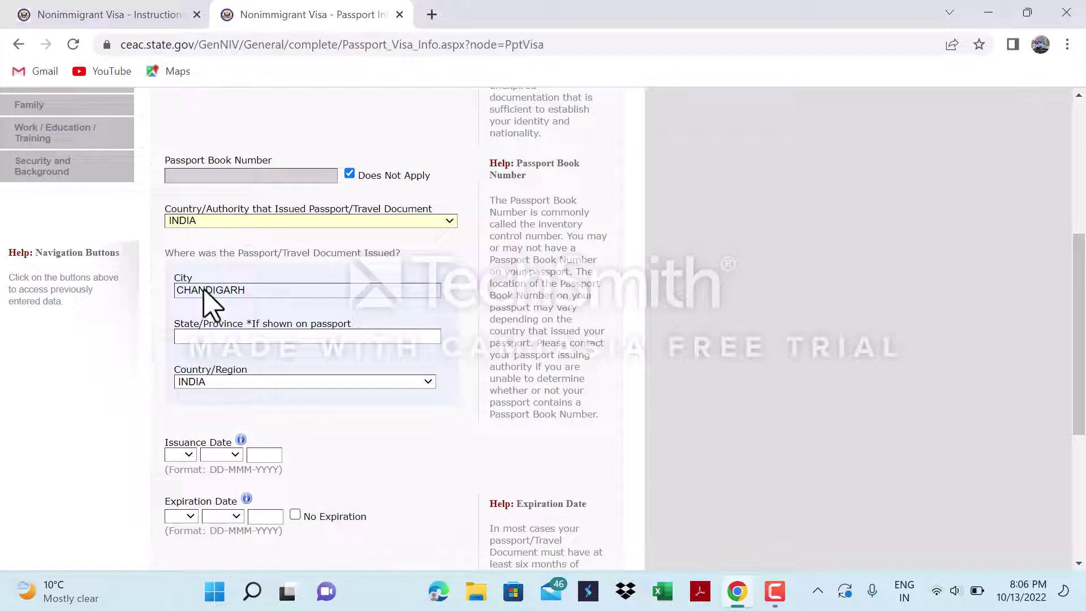
scroll(229, 383, "down", 3)
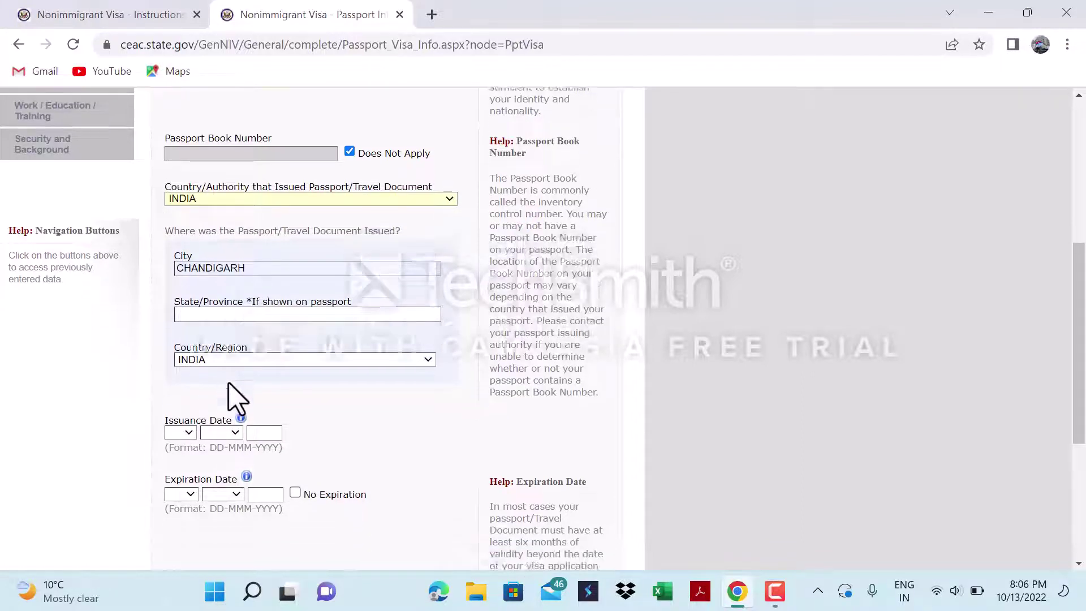
Set the passport issuance date to 13 JUN 2018.
left_click(189, 295)
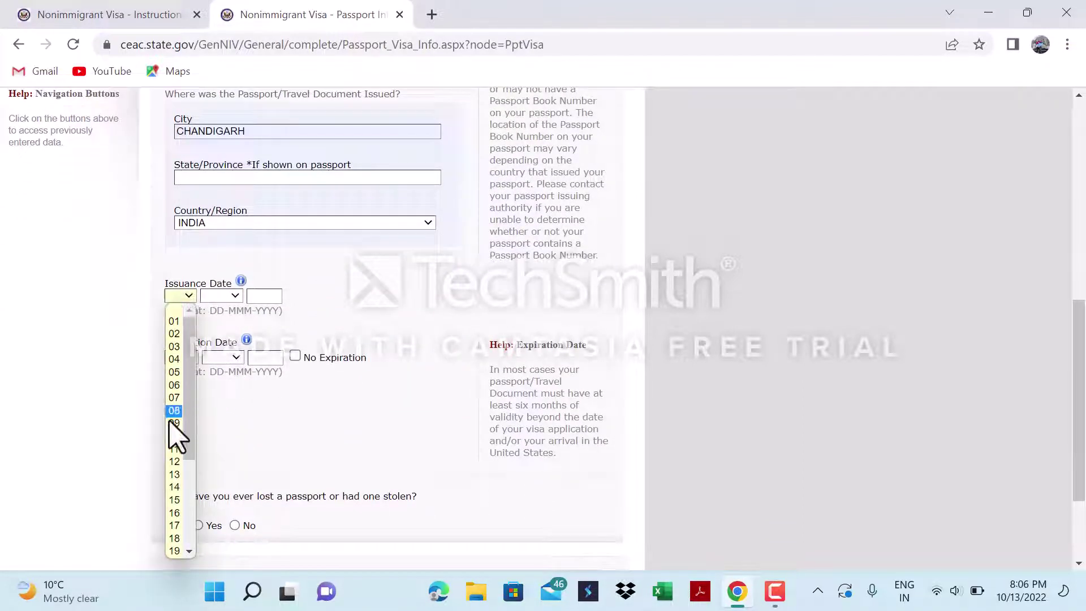
left_click(180, 474)
left_click(232, 295)
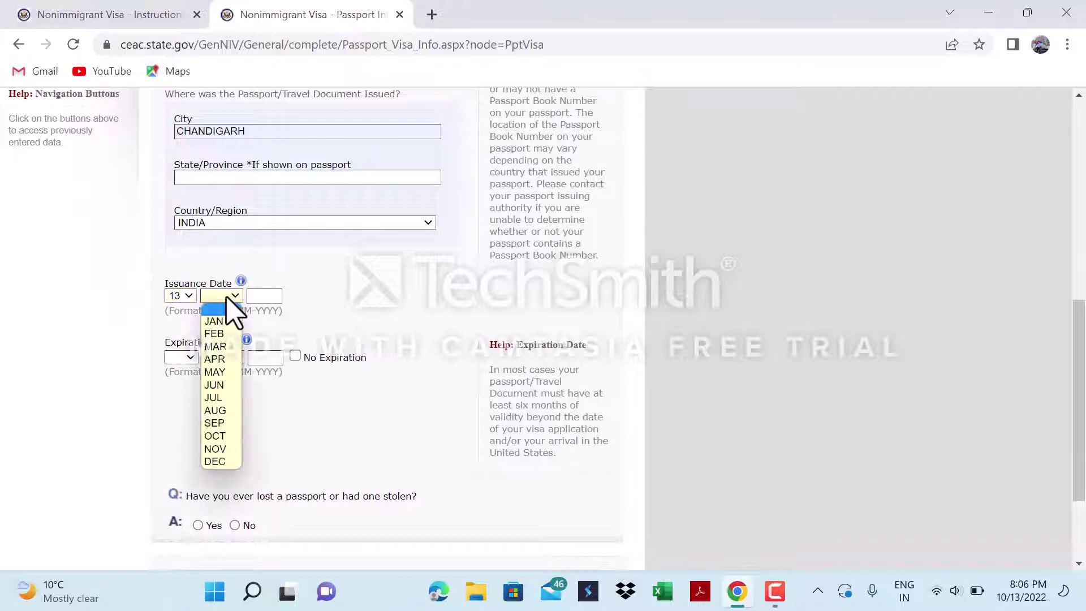
left_click(219, 384)
left_click(267, 297)
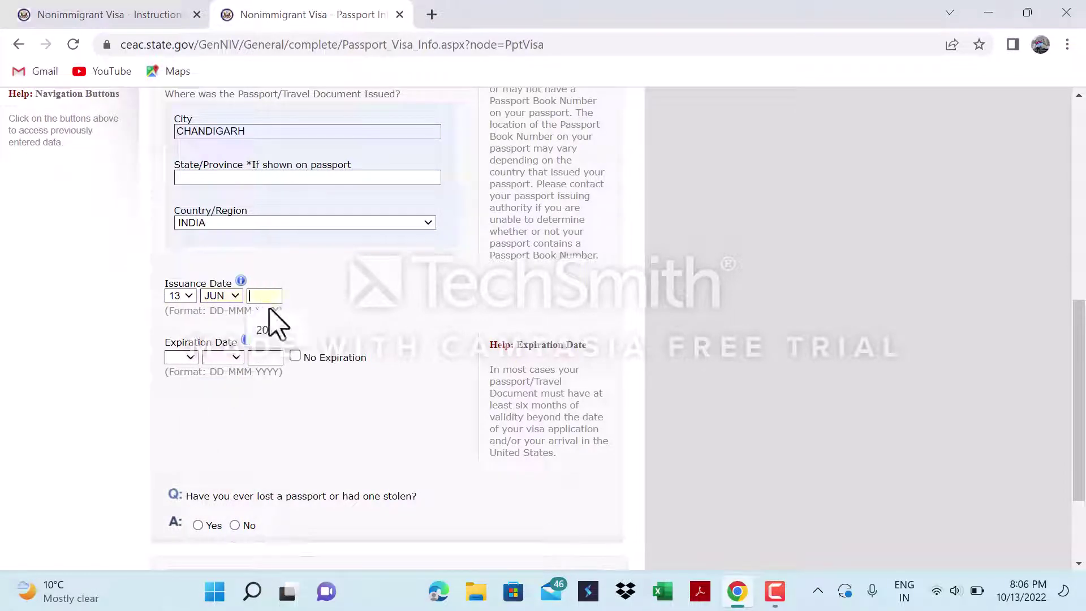
type("2018")
Set the passport expiration date to 18 AUG 2028.
left_click(190, 357)
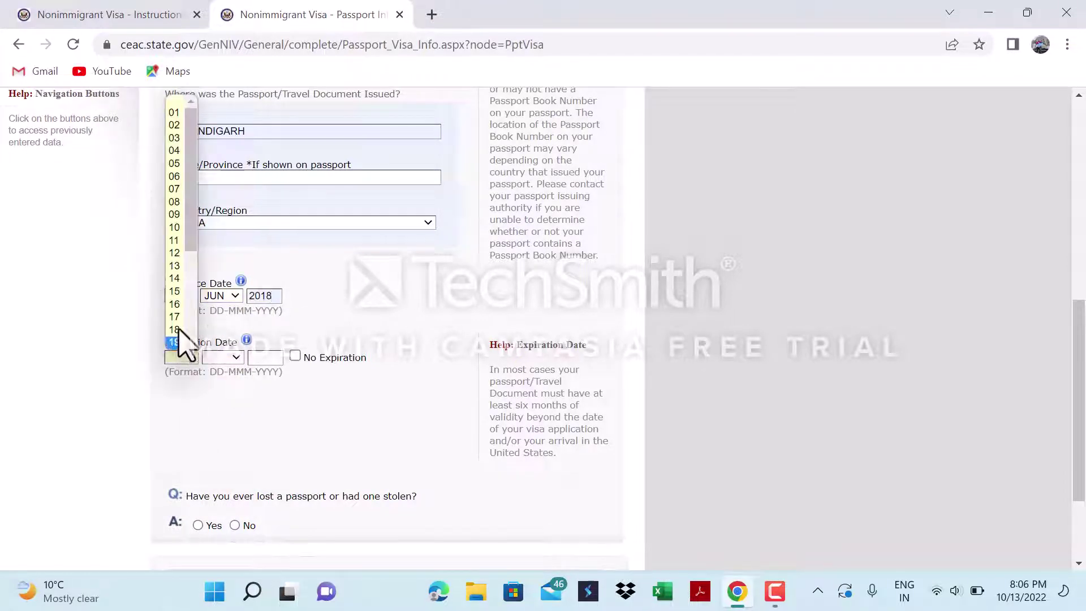
left_click(178, 335)
left_click(220, 357)
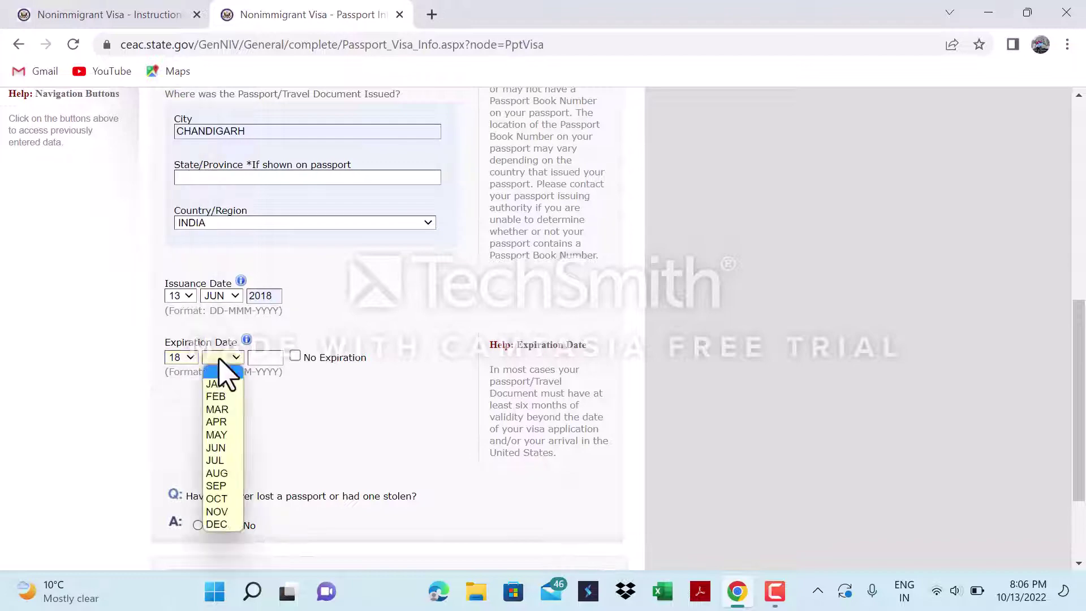
left_click(216, 472)
left_click(264, 357)
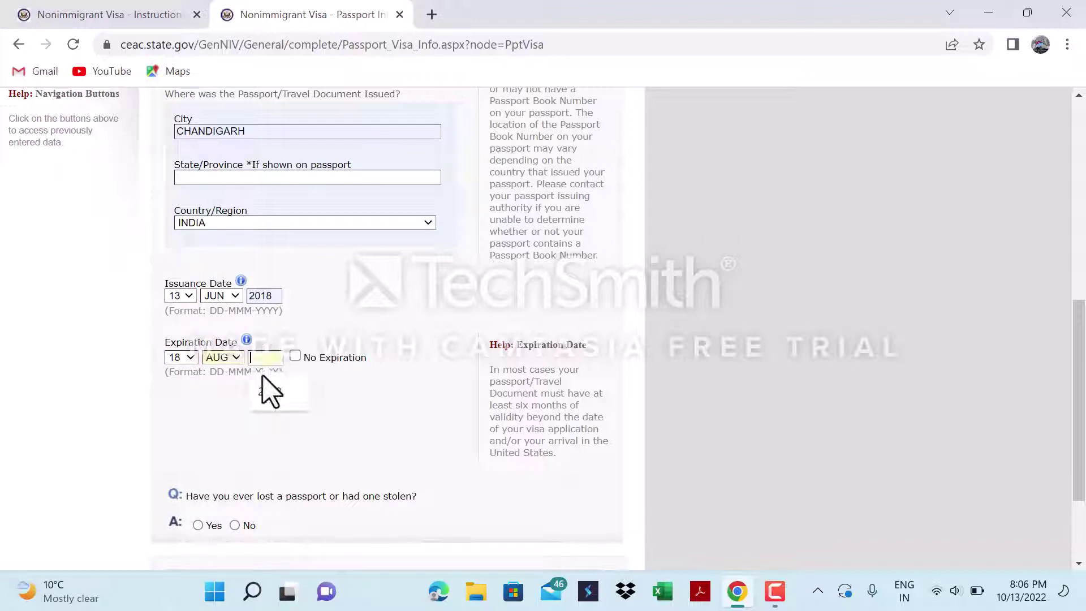
type("2028")
scroll(271, 396, "down", 2)
scroll(265, 398, "down", 1)
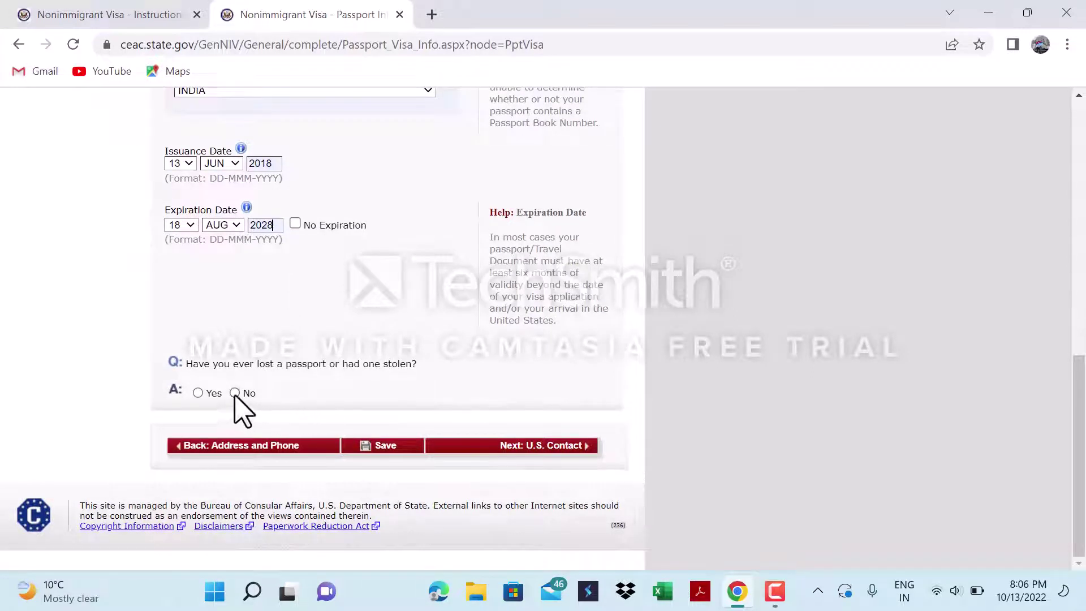
scroll(502, 444, "up", 3)
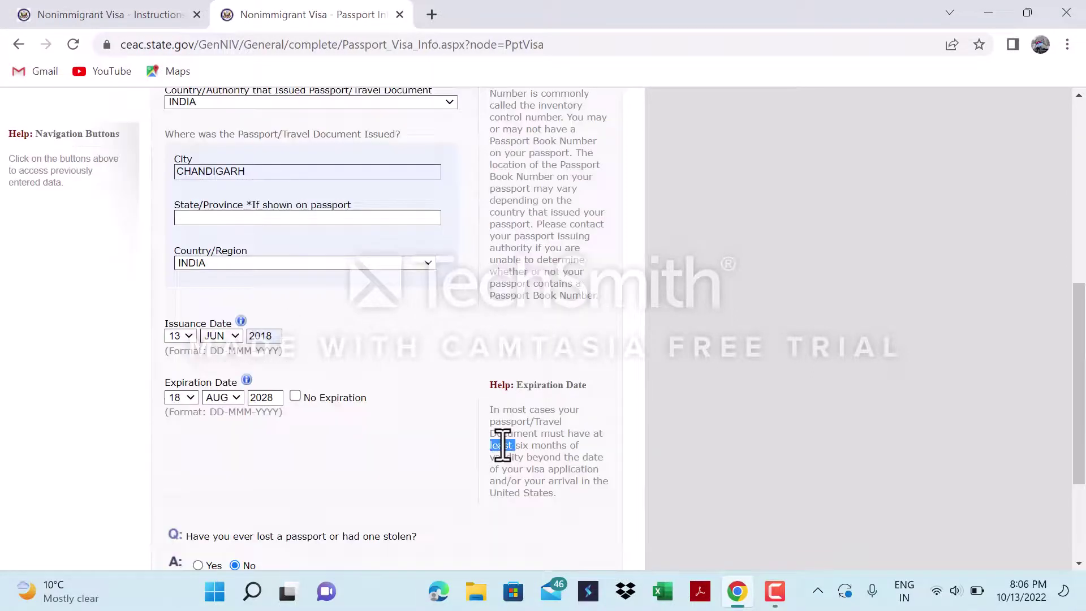
double_click(502, 445)
Advance from the Passport page to the U.S. Point of Contact page.
scroll(416, 473, "down", 3)
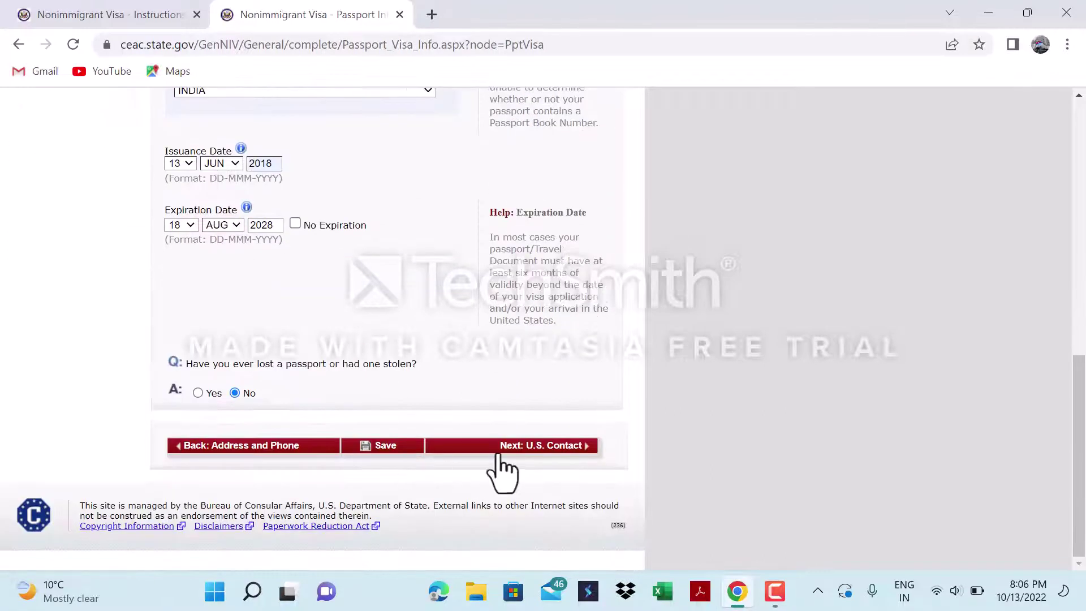
left_click(511, 450)
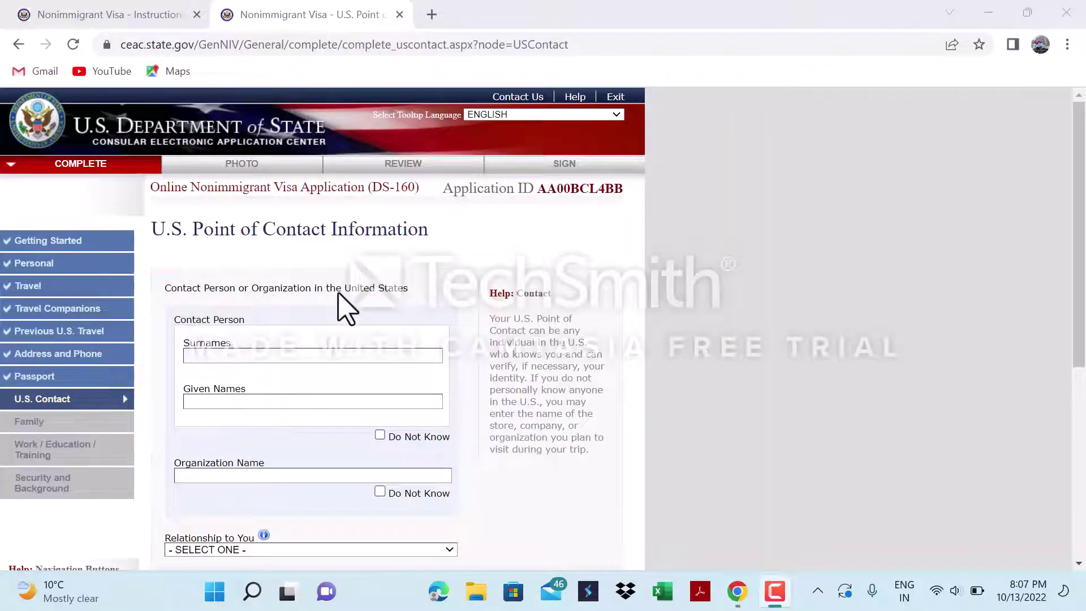
Mark contact person Do Not Know, organization HILTON GARDEN INN RIDGEFIELD PARK, relationship OTHER.
scroll(322, 359, "down", 2)
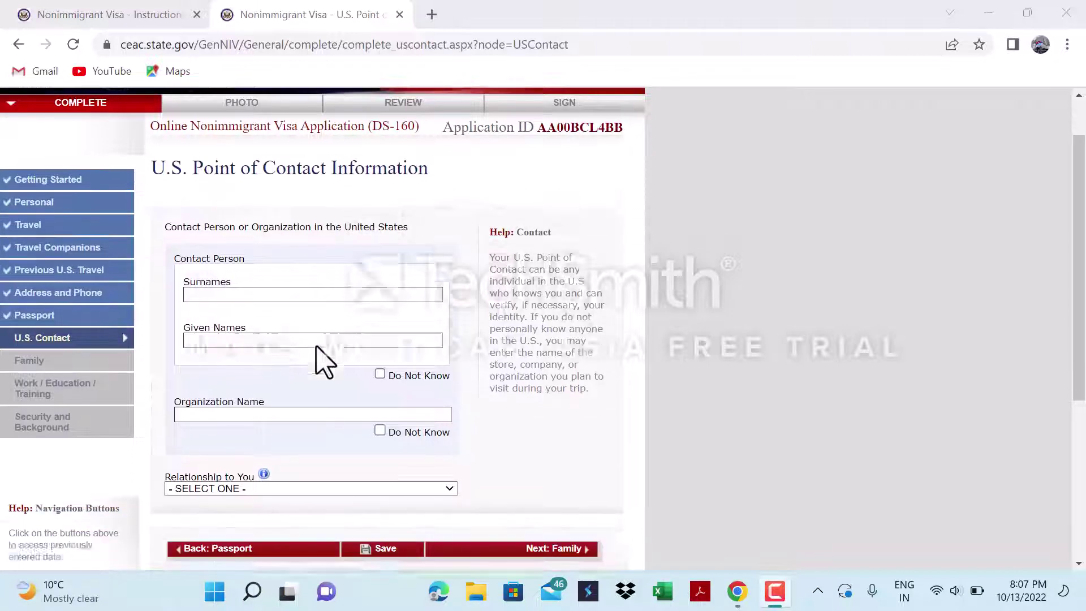
left_click(379, 295)
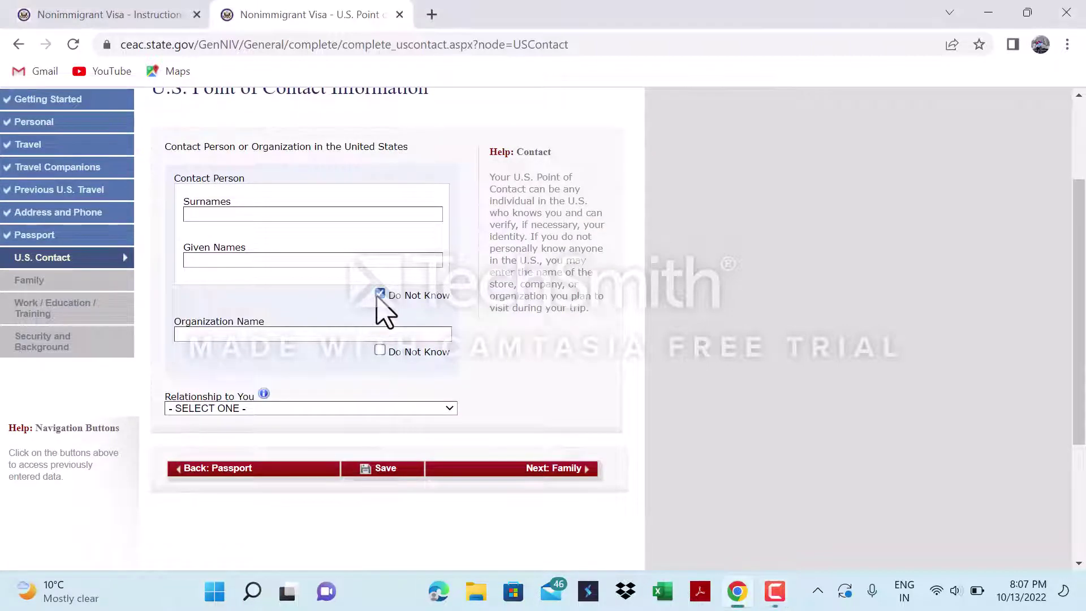
scroll(339, 367, "down", 3)
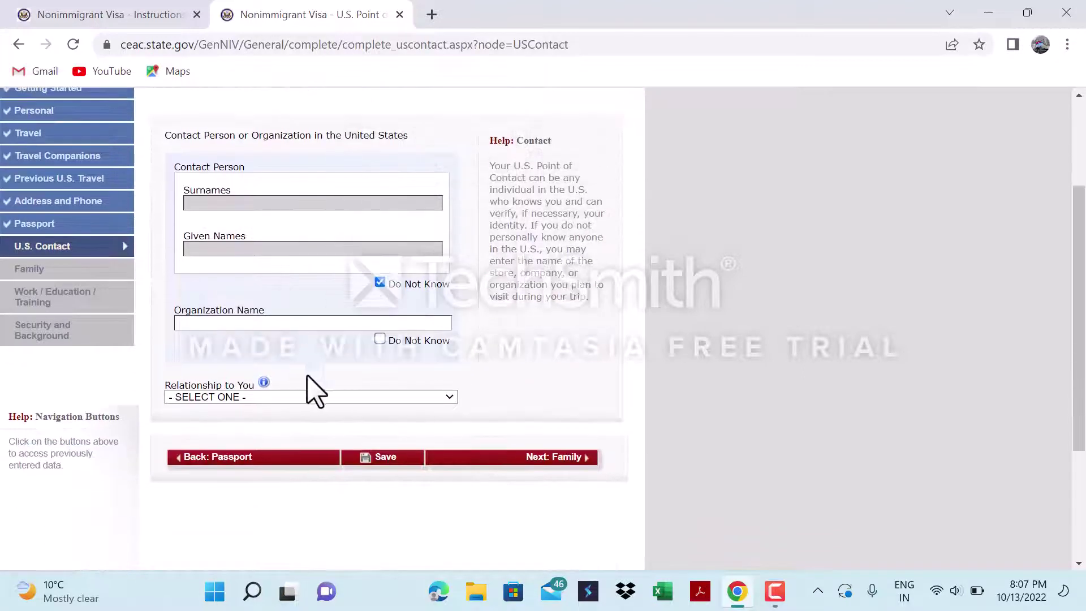
left_click(321, 322)
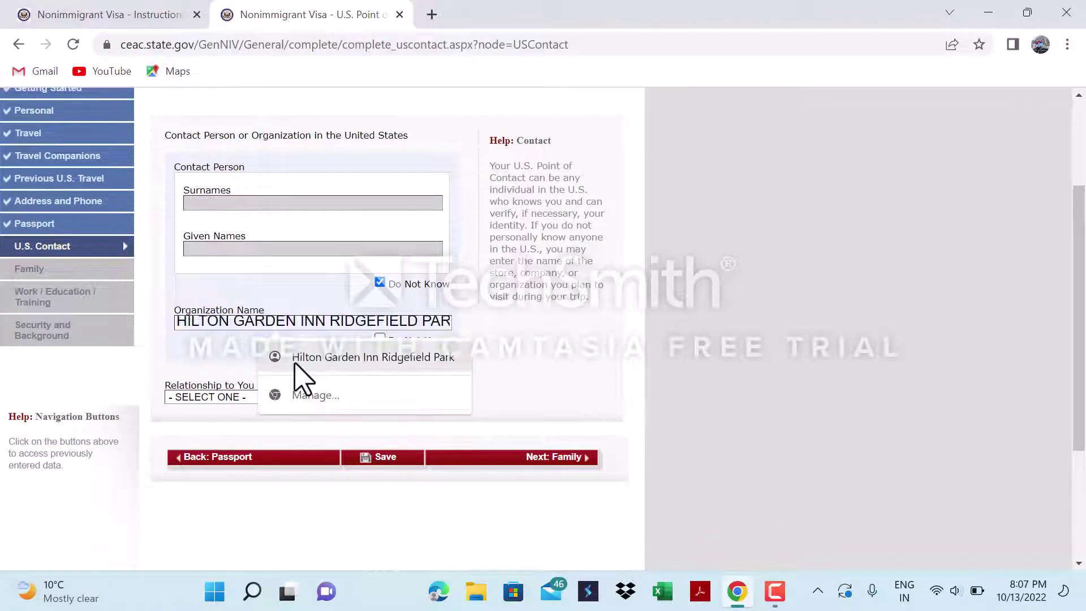
left_click(324, 362)
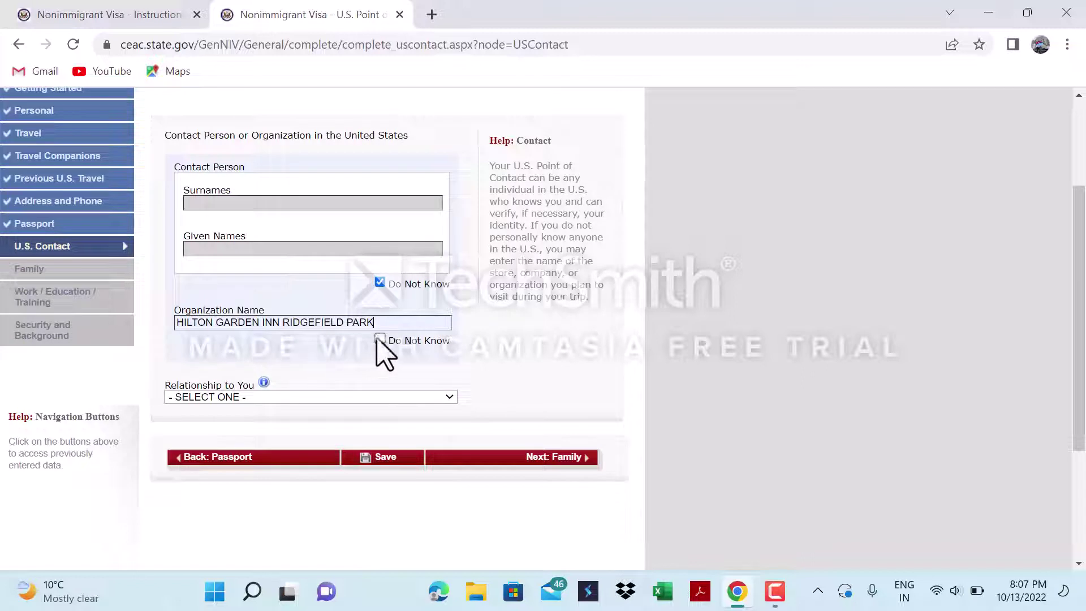
left_click(237, 397)
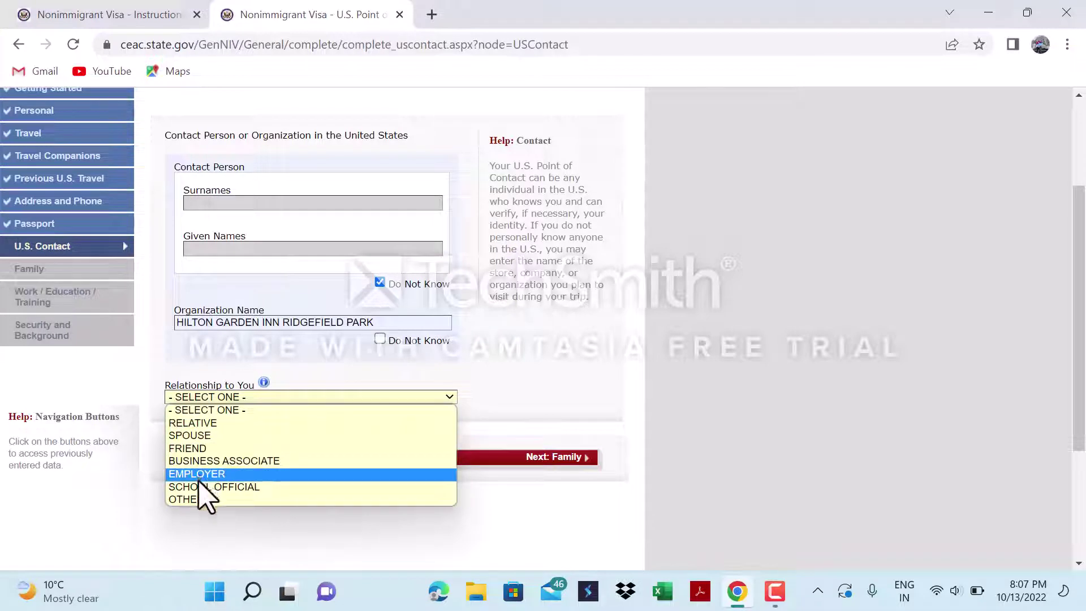
left_click(187, 499)
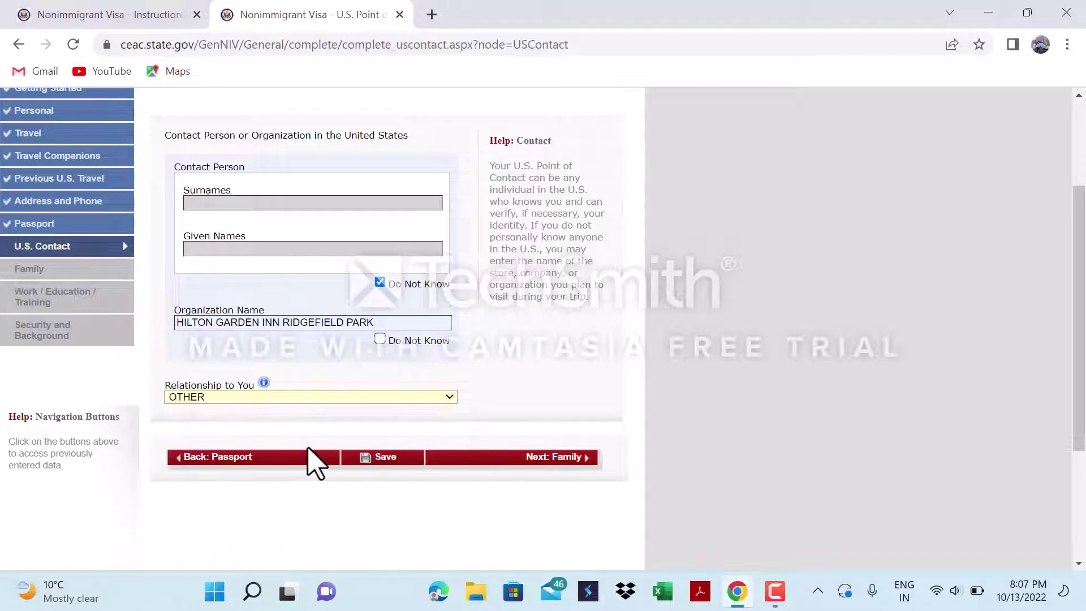
Fill the contact's street address, city, state and ZIP from a saved Chrome entry.
scroll(497, 492, "down", 3)
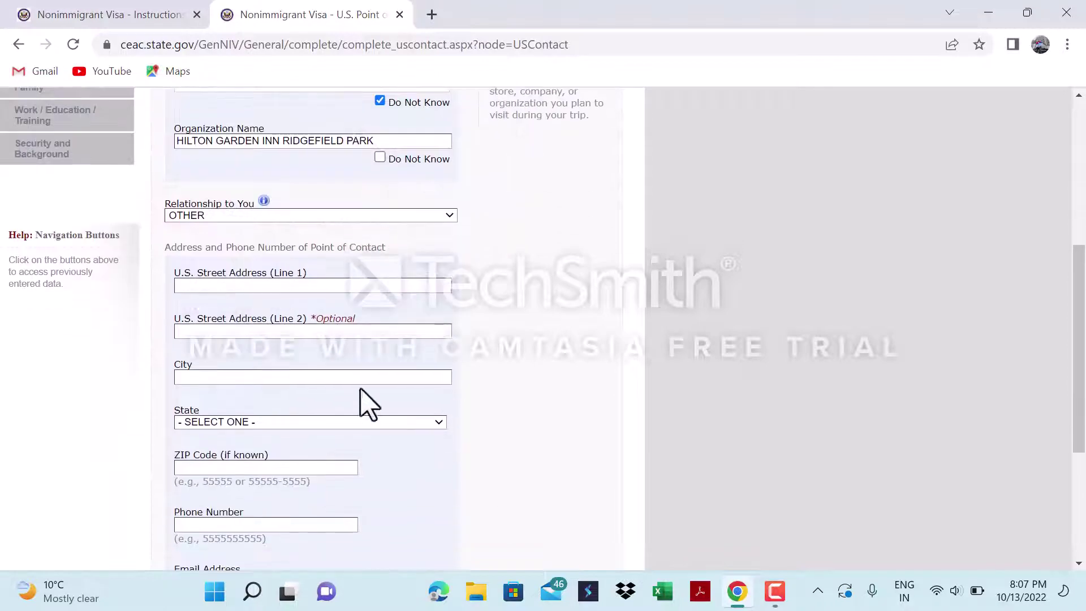
left_click(292, 287)
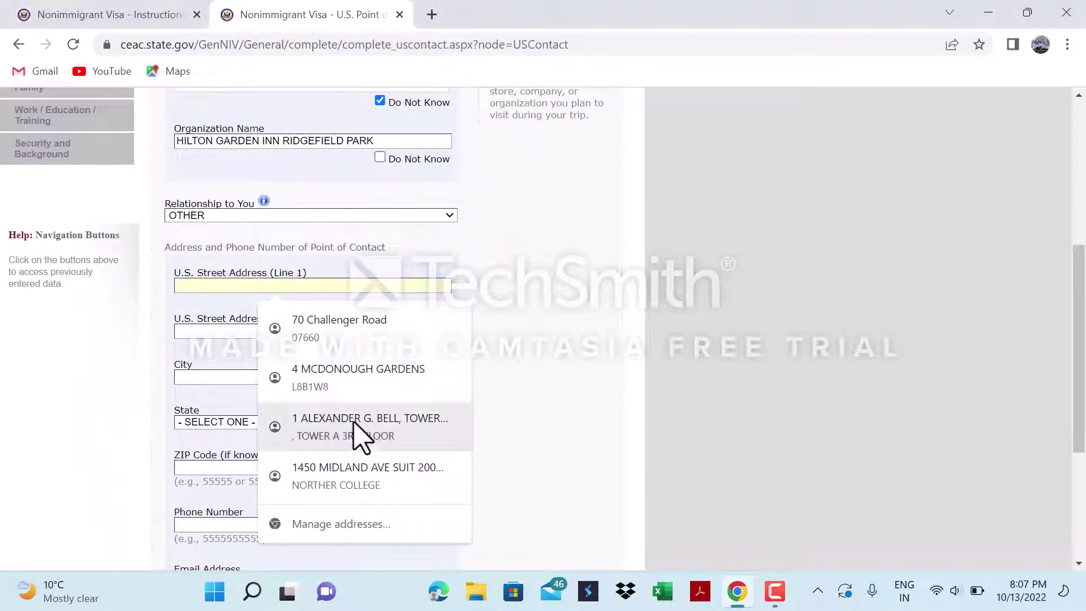
left_click(362, 328)
scroll(359, 407, "down", 4)
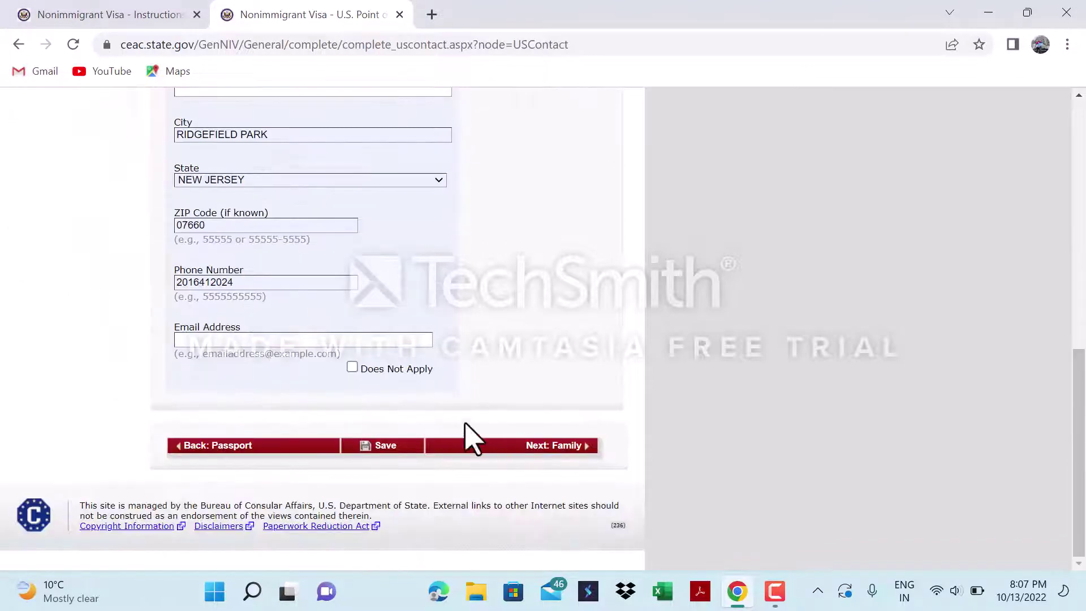
Mark the contact's e-mail as Does Not Apply and continue to Family.
left_click(351, 339)
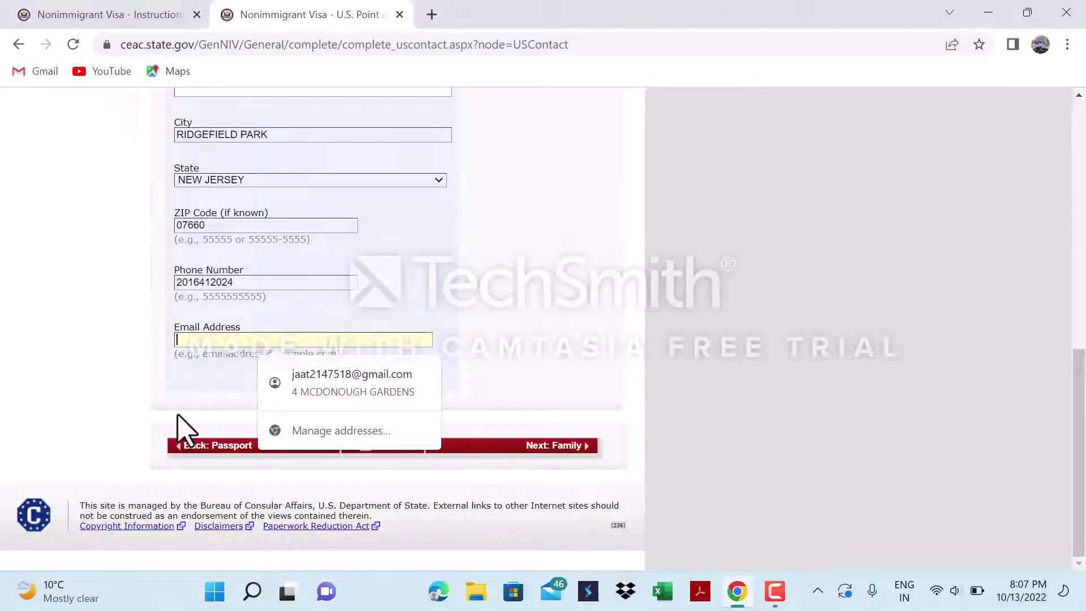
left_click(351, 348)
left_click(353, 368)
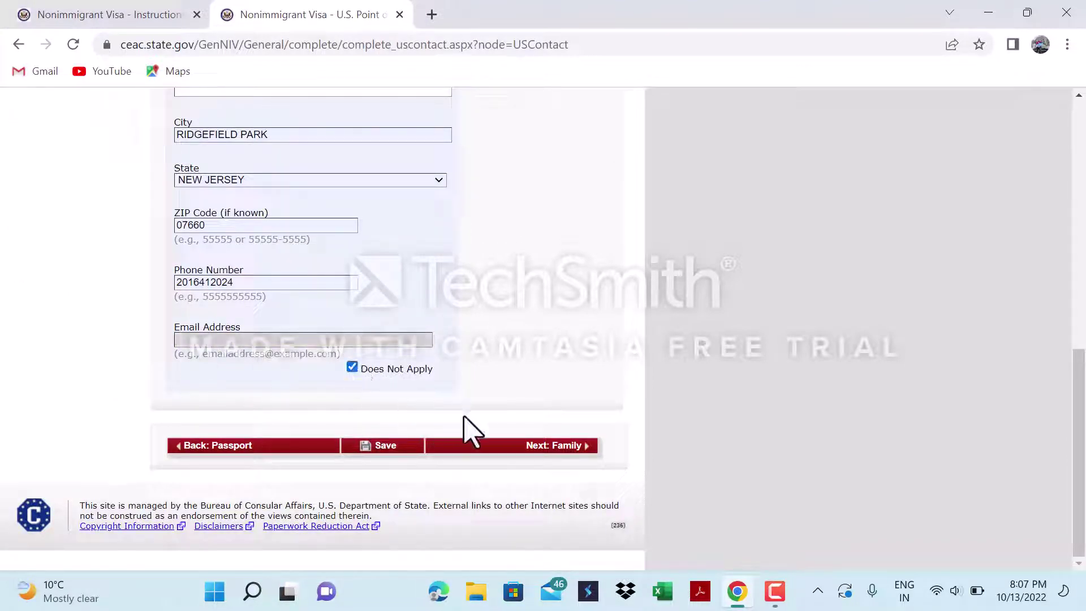
left_click(499, 450)
scroll(436, 375, "up", 6)
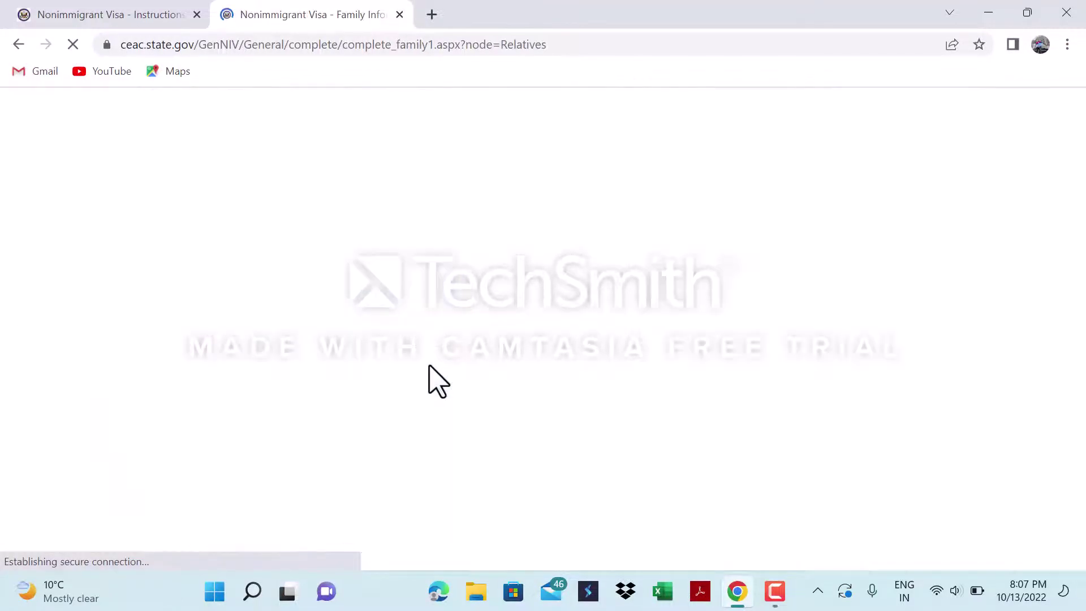
Enter the father's surname from autofill and mark his given names Do Not Know.
scroll(235, 388, "down", 2)
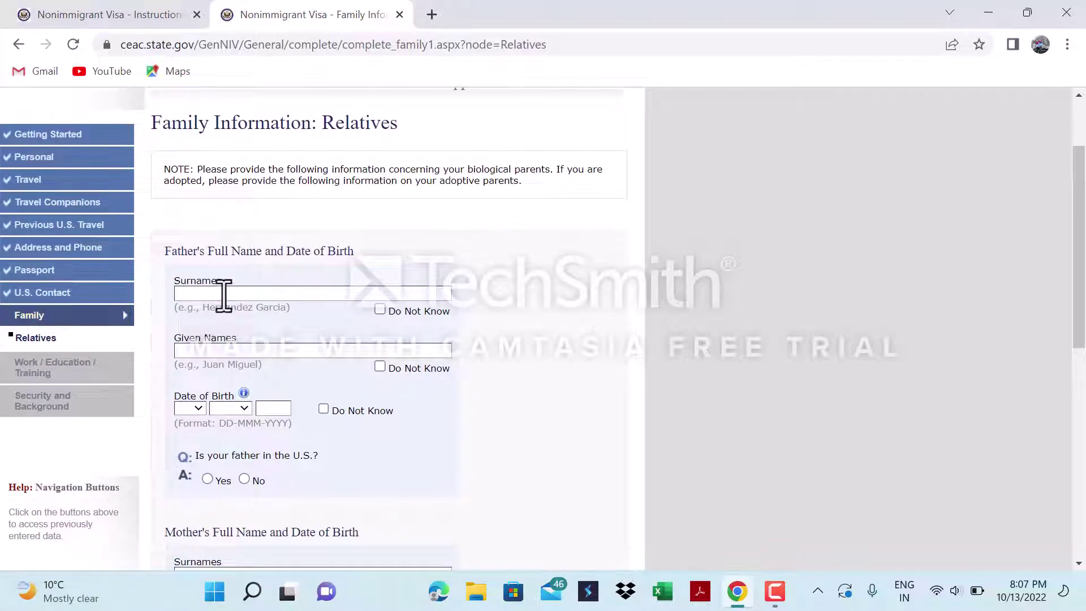
left_click(224, 293)
type("NARENDER KUMAR")
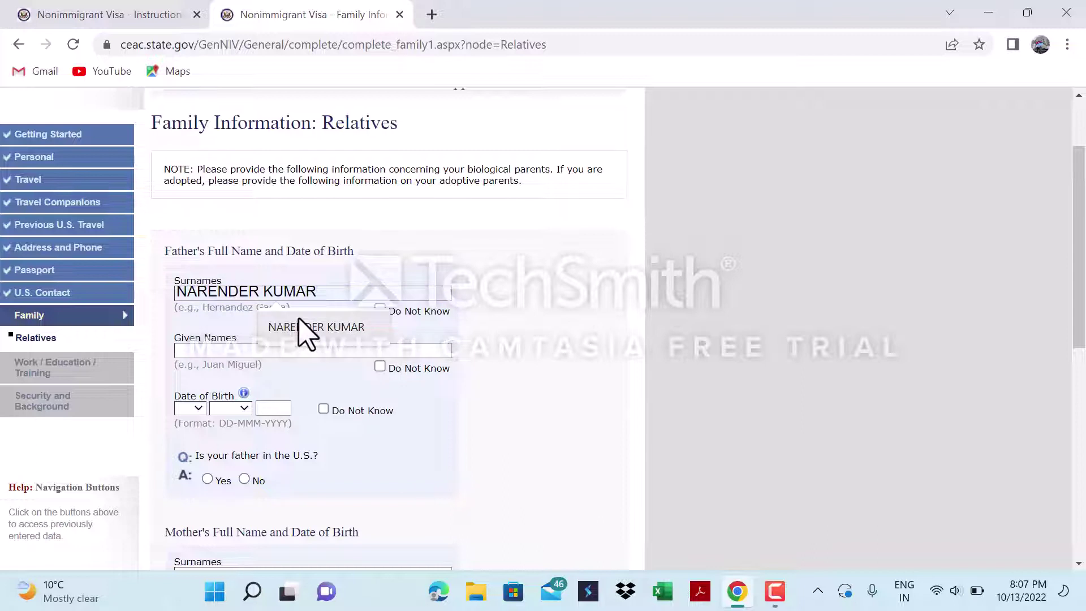
left_click(303, 331)
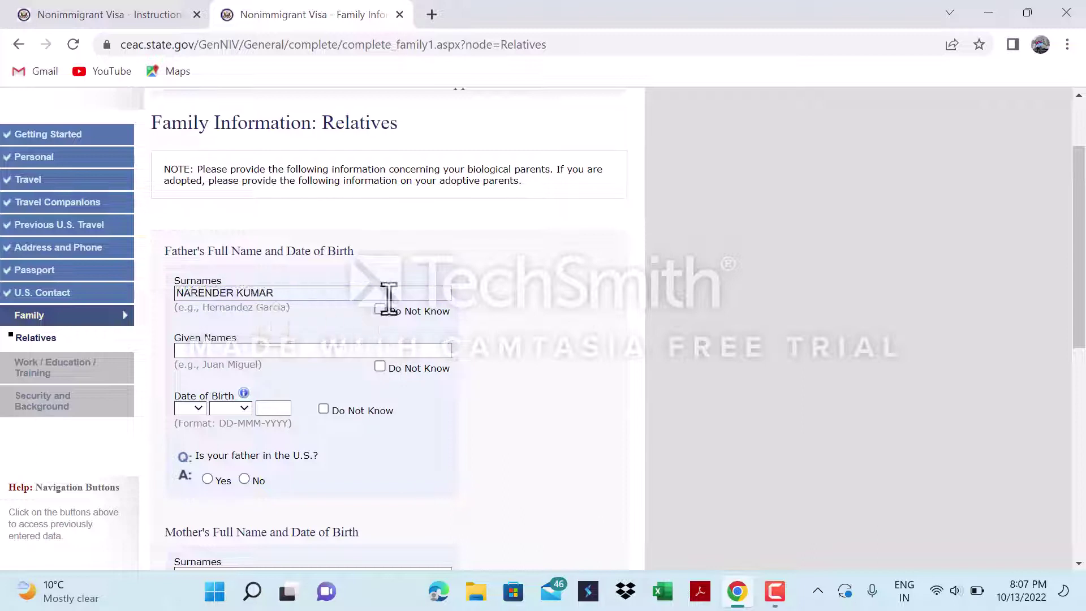
left_click(380, 366)
scroll(352, 413, "down", 2)
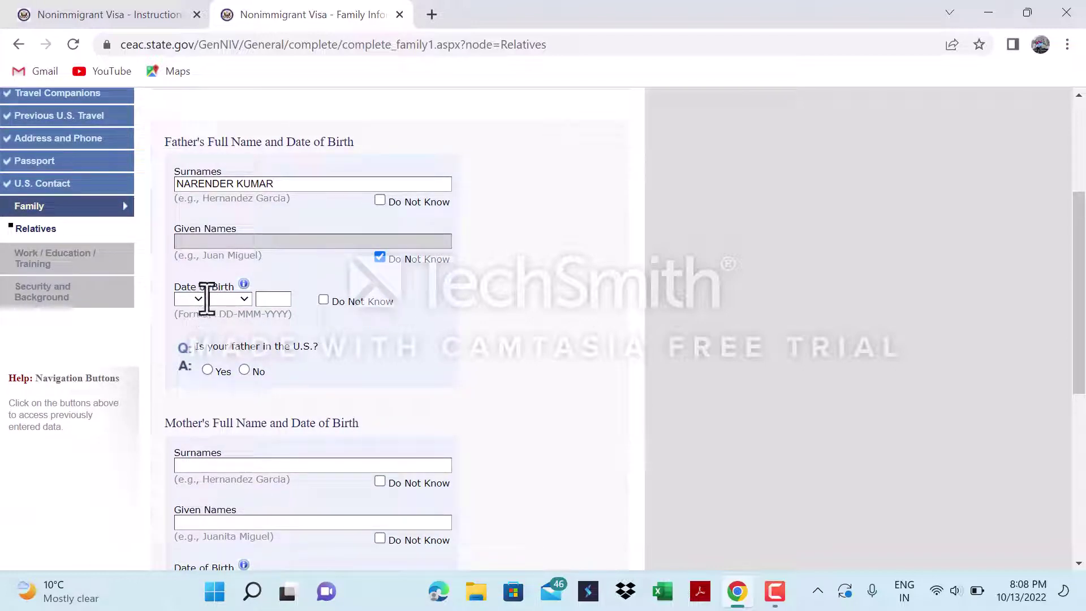
left_click(199, 299)
left_click(187, 379)
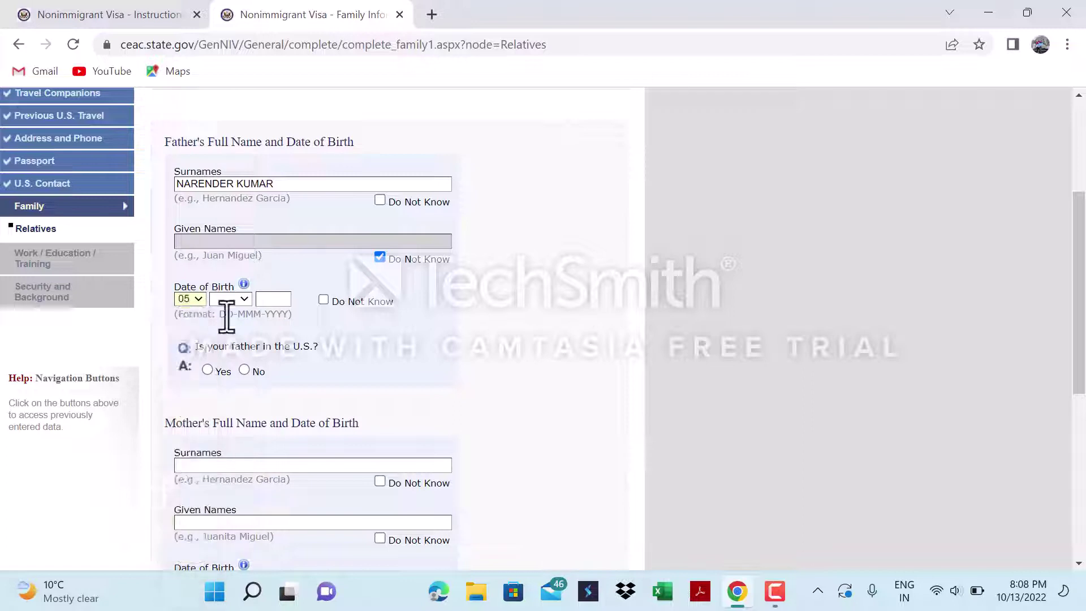
left_click(239, 299)
left_click(225, 390)
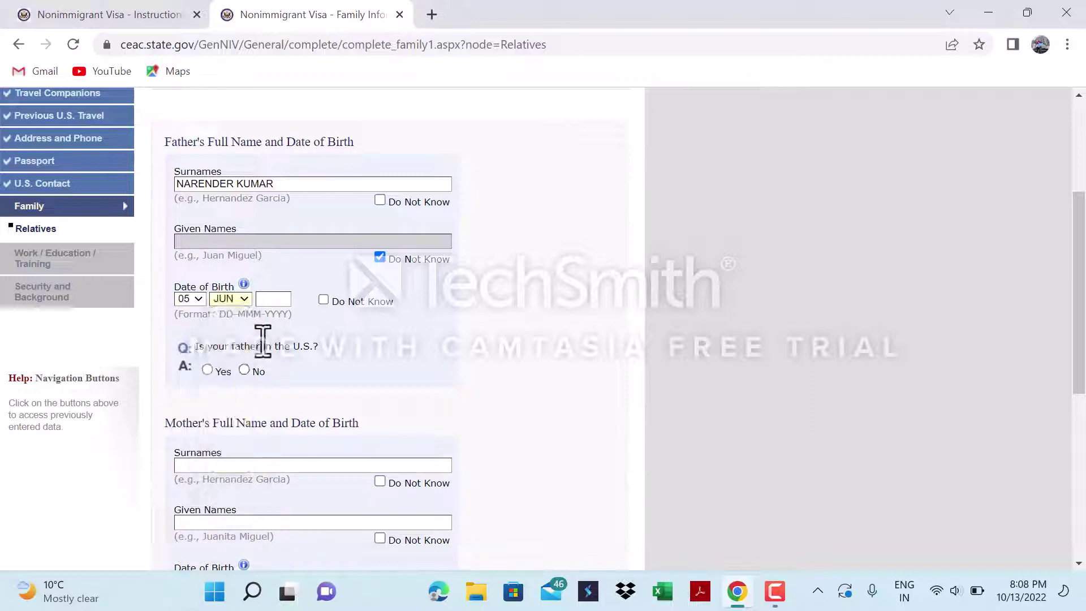
left_click(275, 299)
left_click(282, 332)
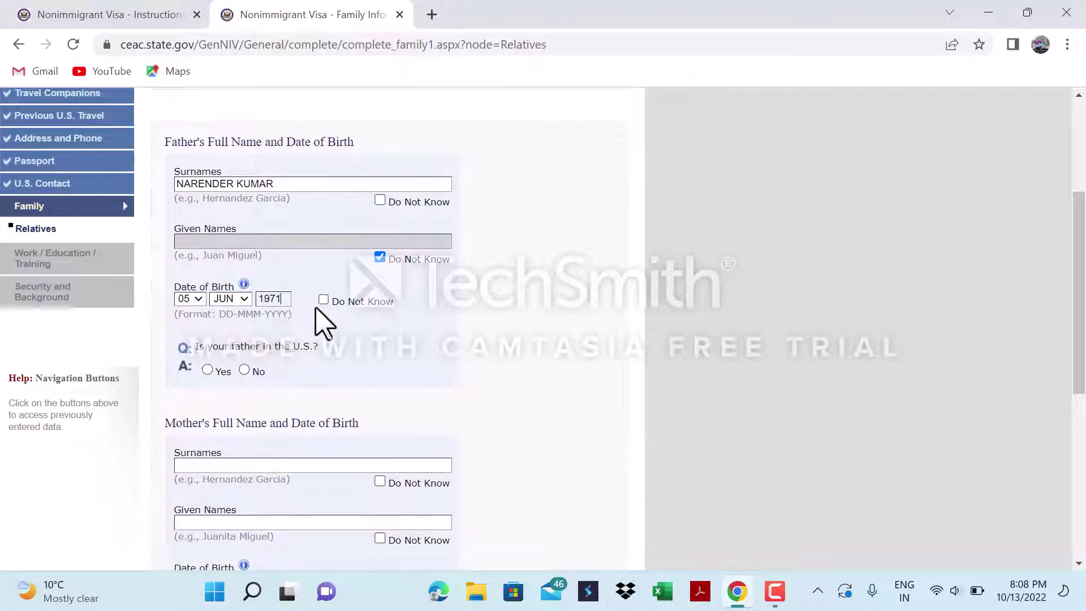
scroll(321, 345, "down", 1)
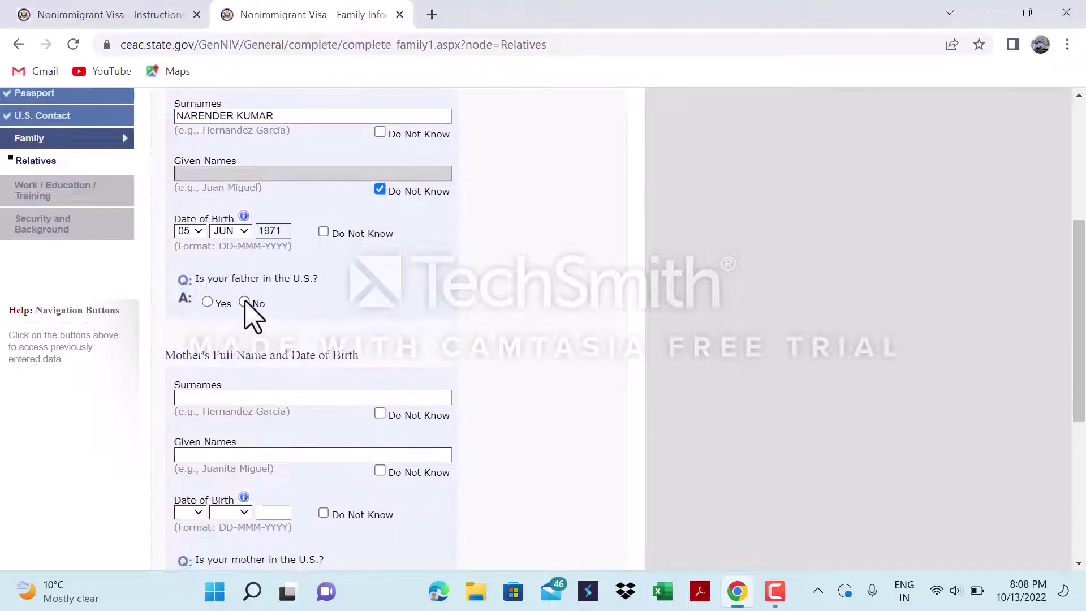
left_click(245, 302)
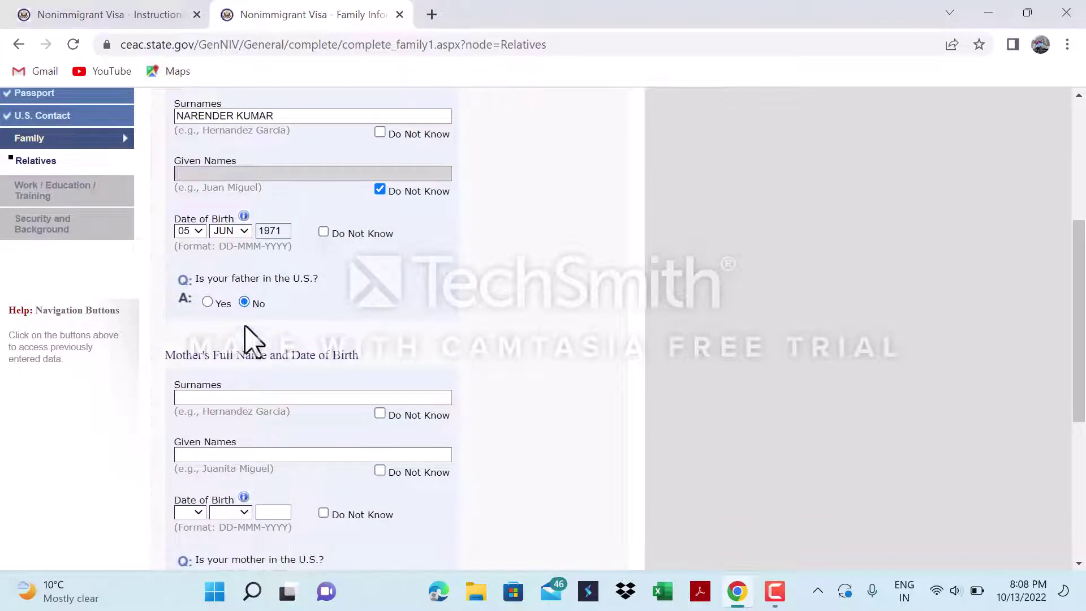
Enter the mother's surname from autofill and her given names as FNU.
left_click(327, 398)
type("SUNITA")
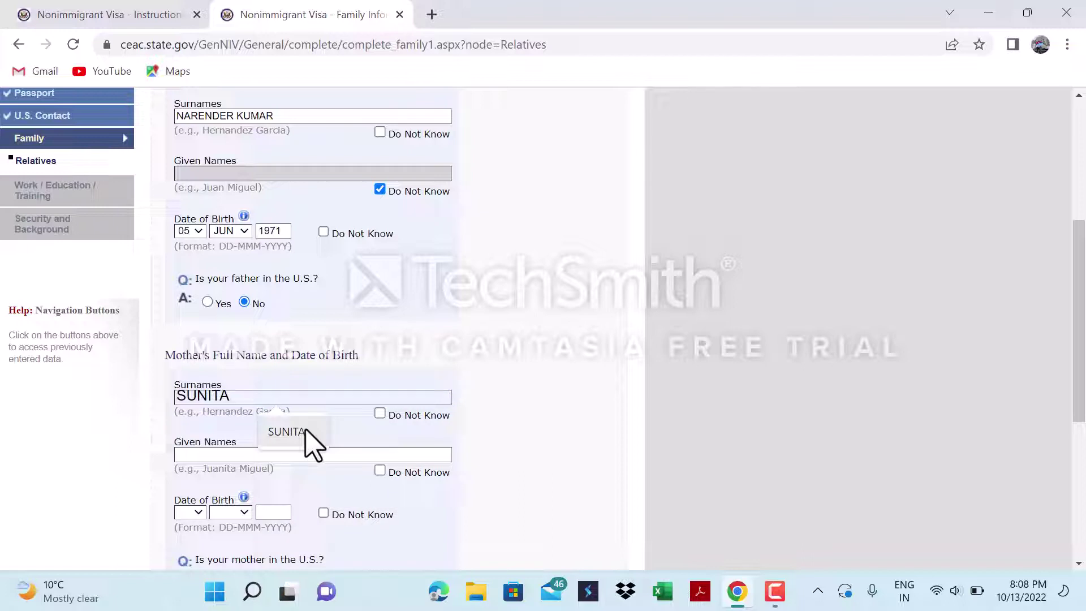
left_click(307, 441)
left_click(218, 455)
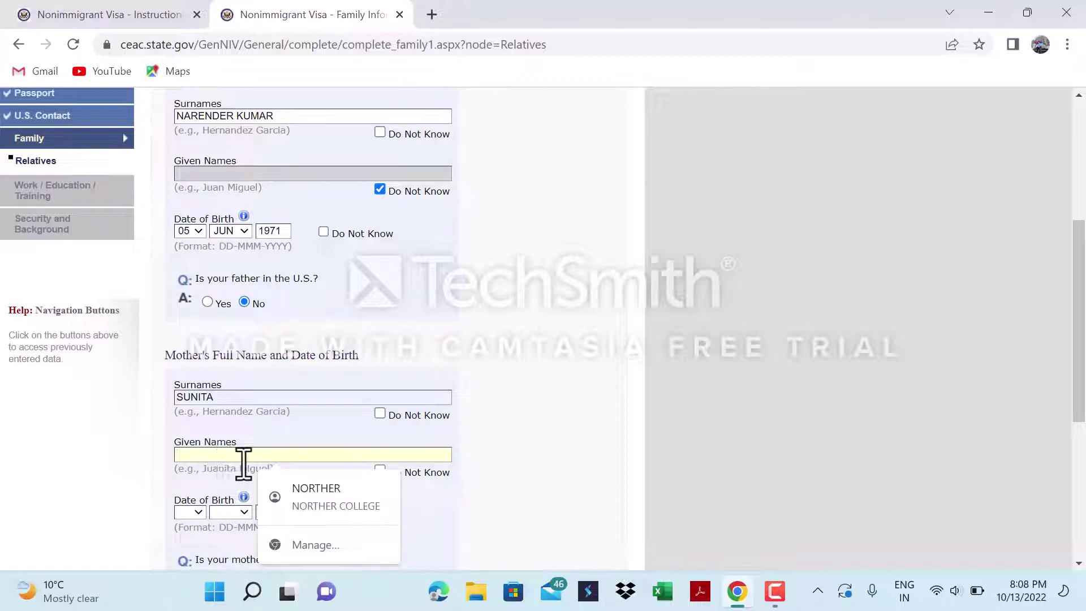
type("F")
left_click(277, 487)
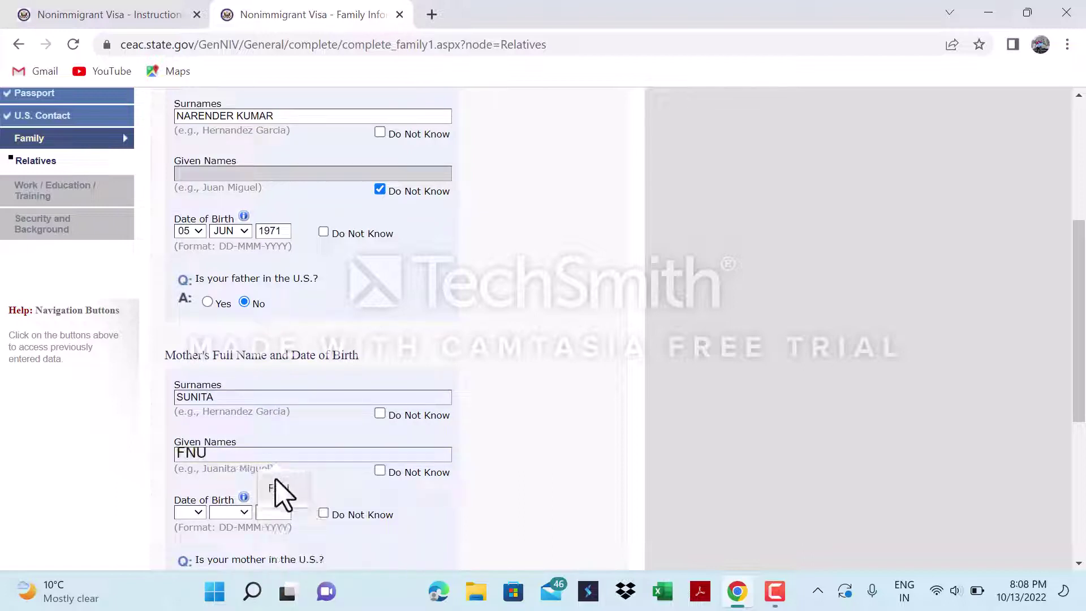
scroll(283, 421, "up", 1)
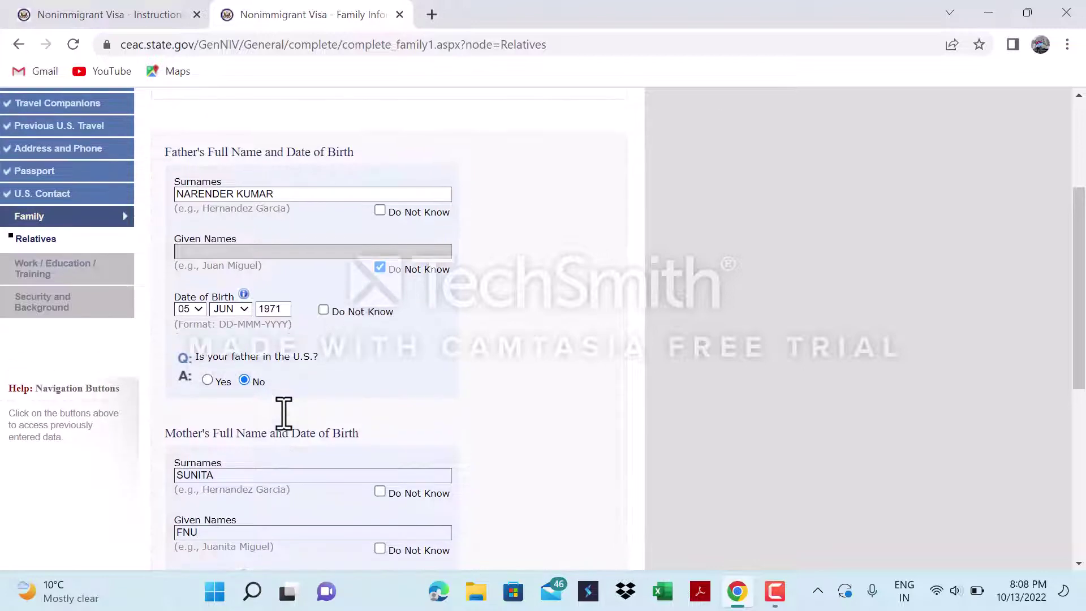
scroll(283, 421, "down", 1)
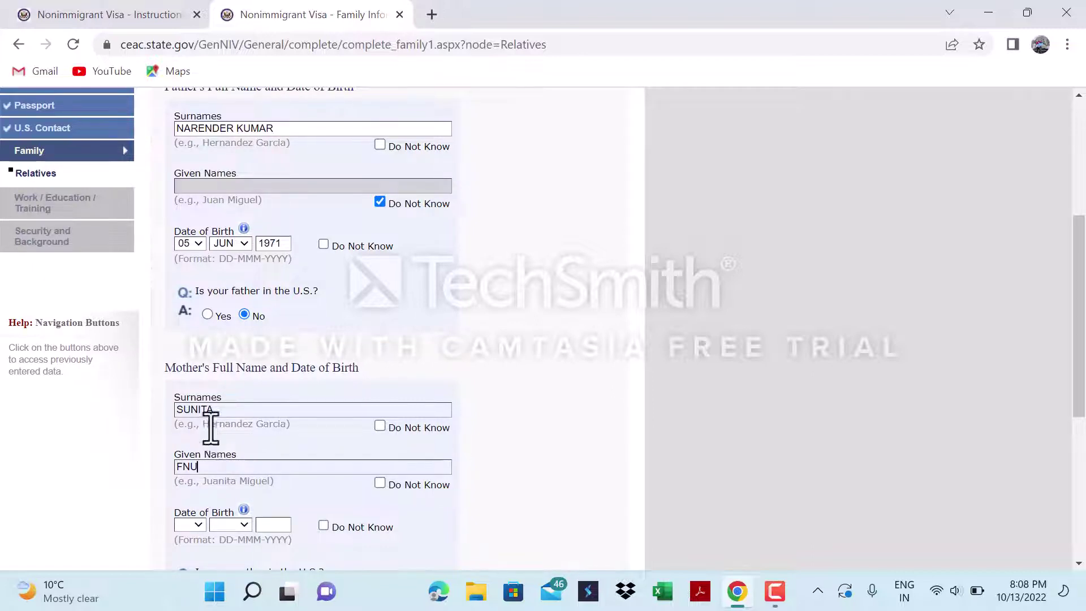
scroll(214, 444, "down", 1)
left_click(199, 442)
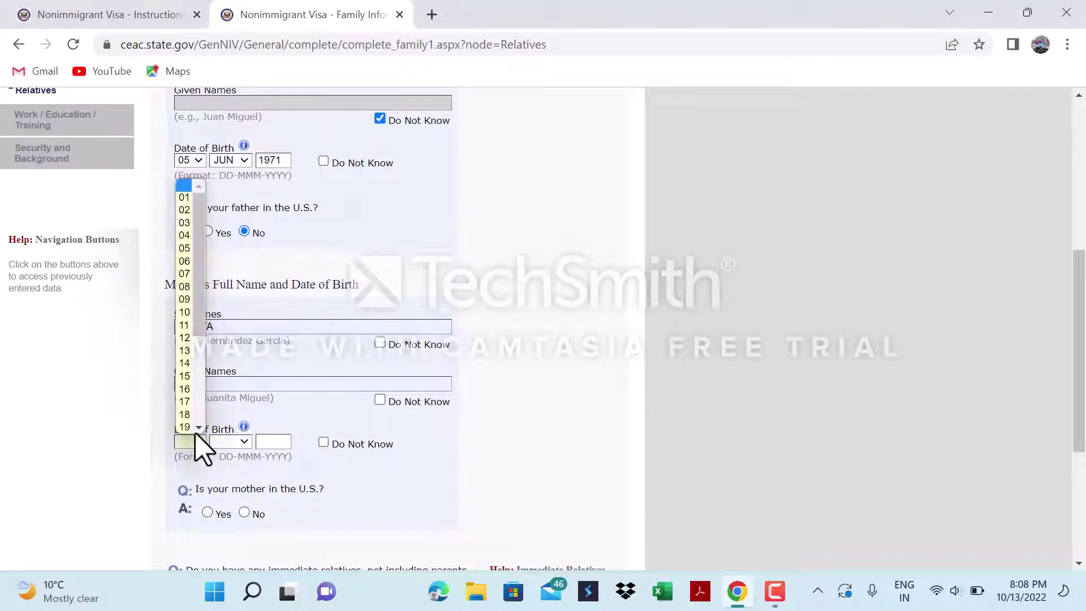
left_click(187, 403)
left_click(229, 442)
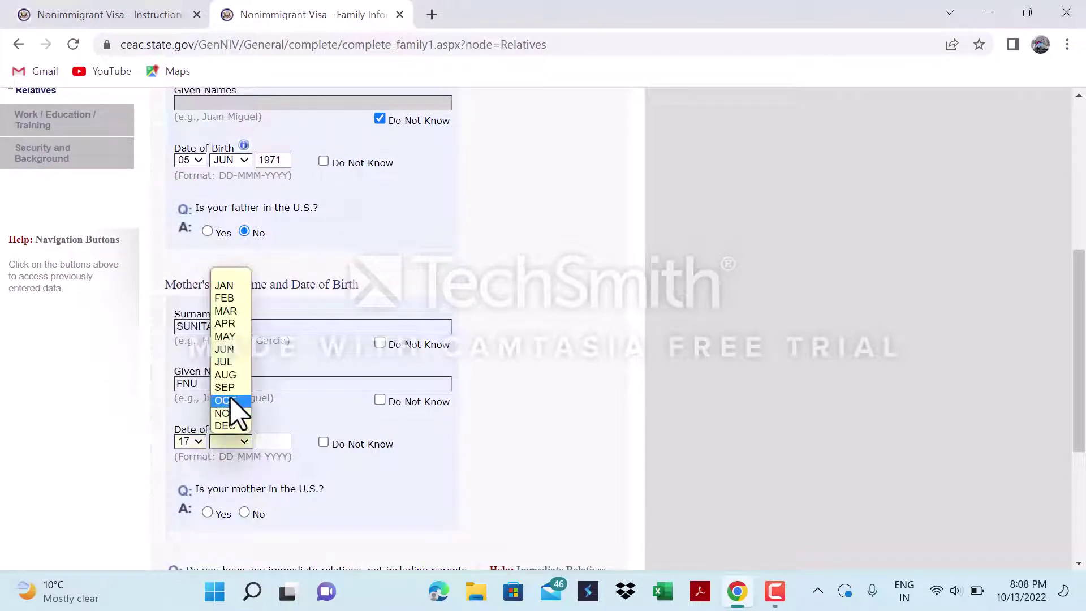
left_click(226, 365)
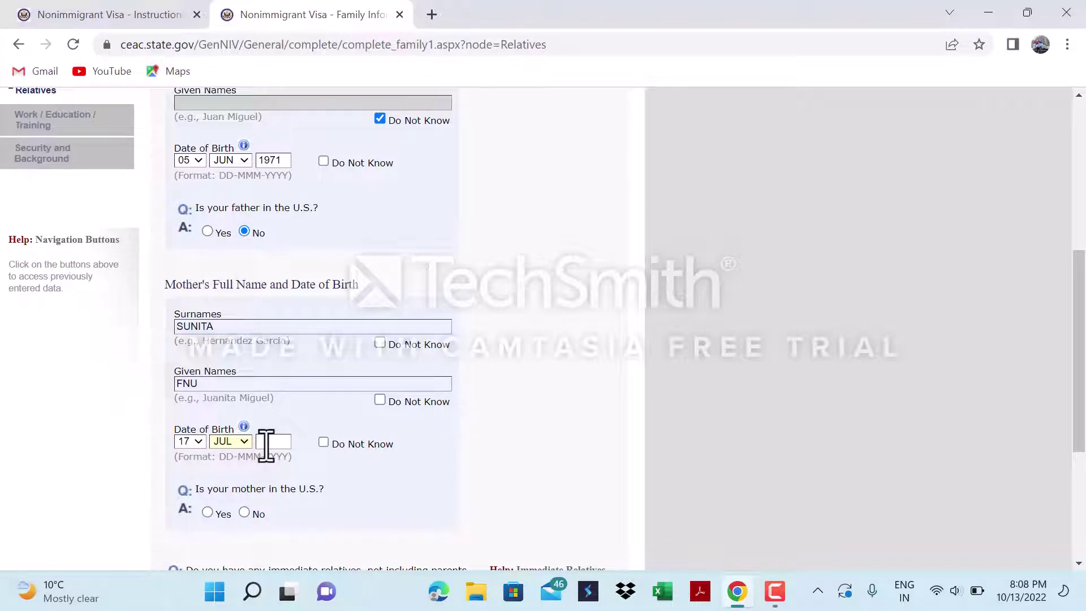
left_click(266, 444)
left_click(276, 474)
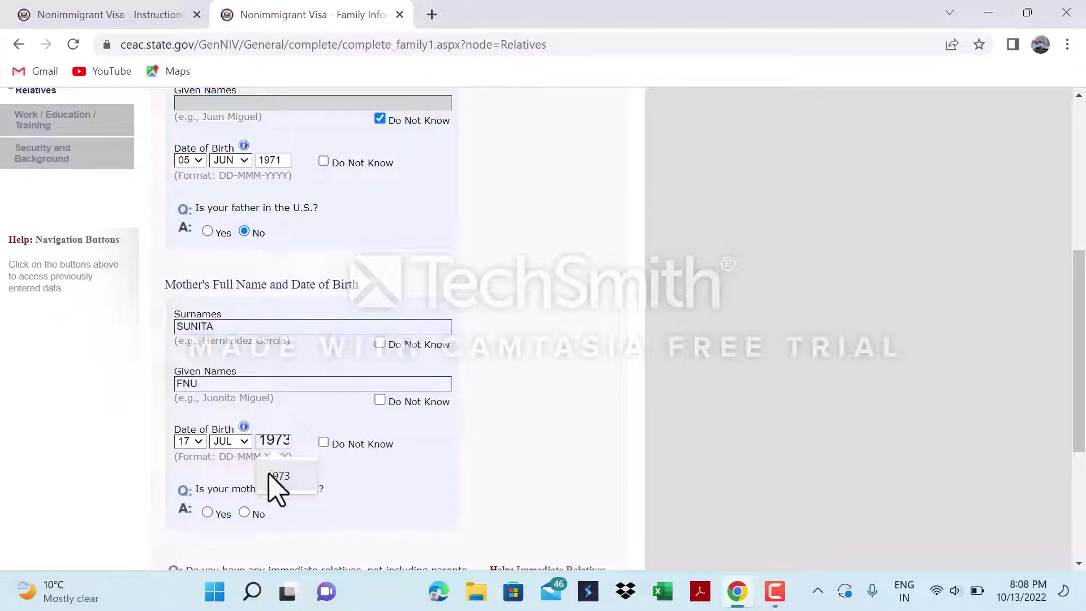
left_click(244, 512)
Answer No to other relatives in the U.S. and continue to Work/Education/Training.
scroll(327, 514, "down", 2)
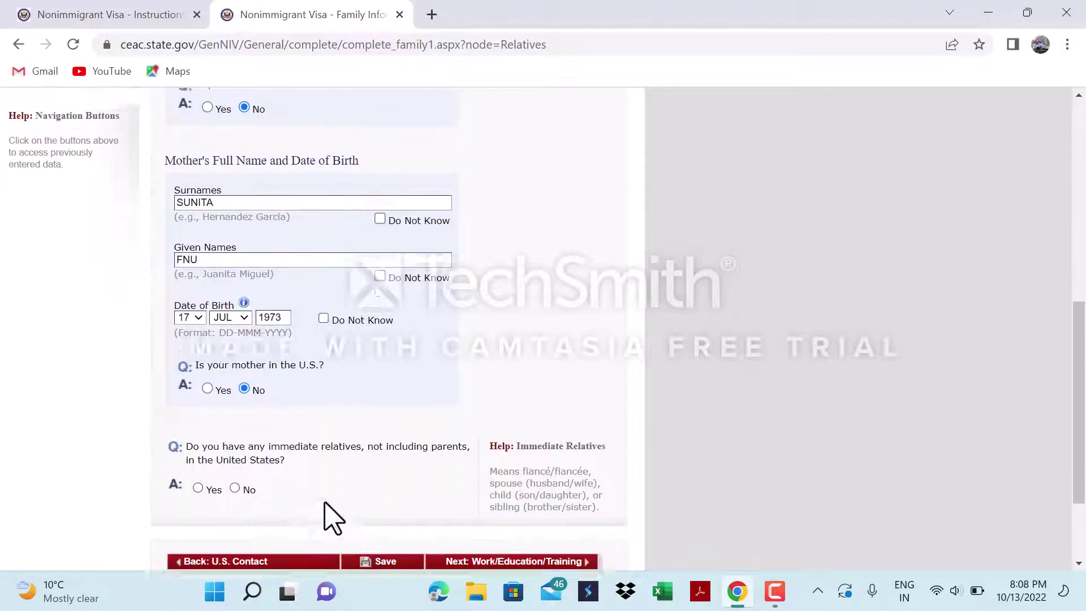
scroll(325, 506, "down", 2)
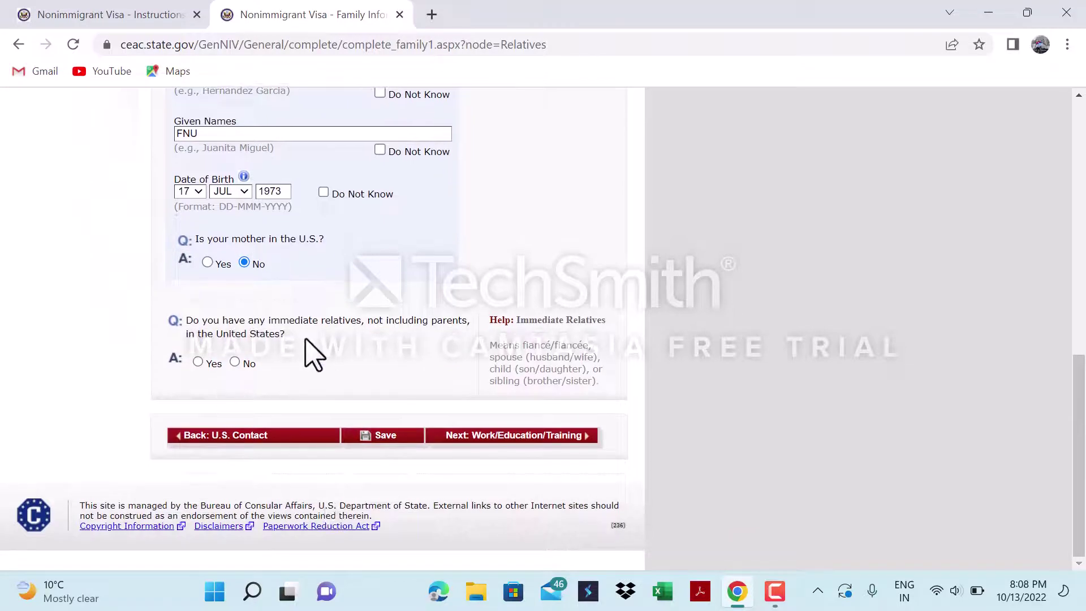
left_click_drag(216, 362, 232, 366)
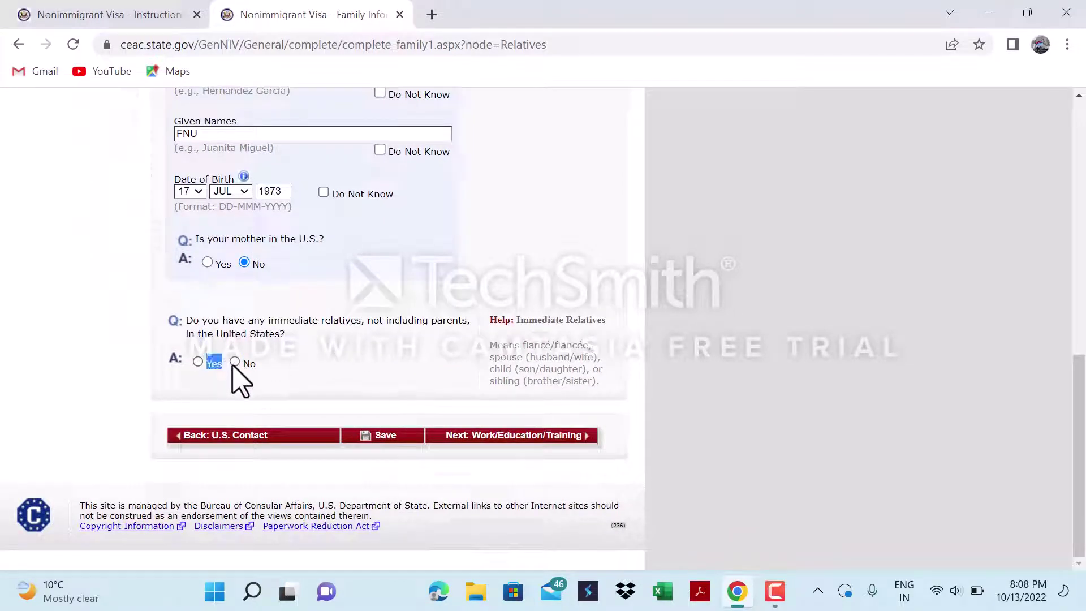
left_click(234, 361)
scroll(381, 499, "down", 4)
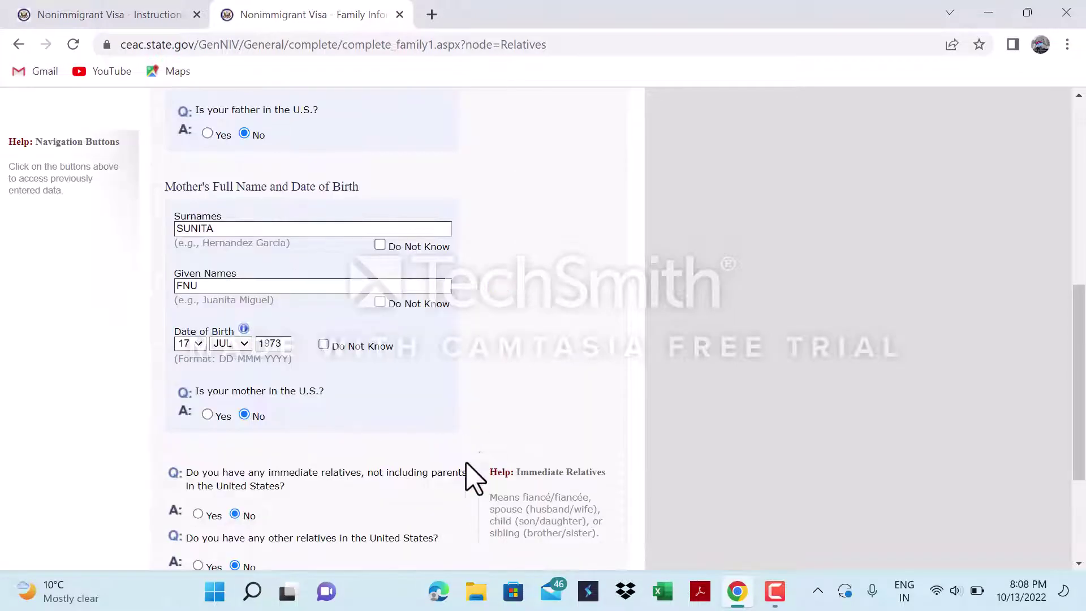
scroll(466, 477, "down", 3)
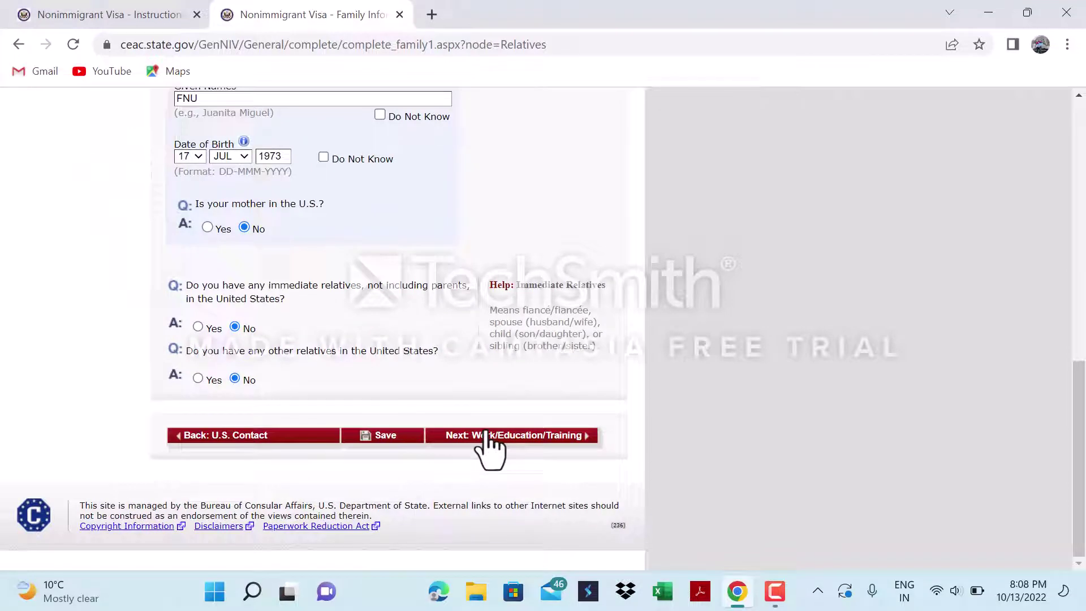
left_click(486, 434)
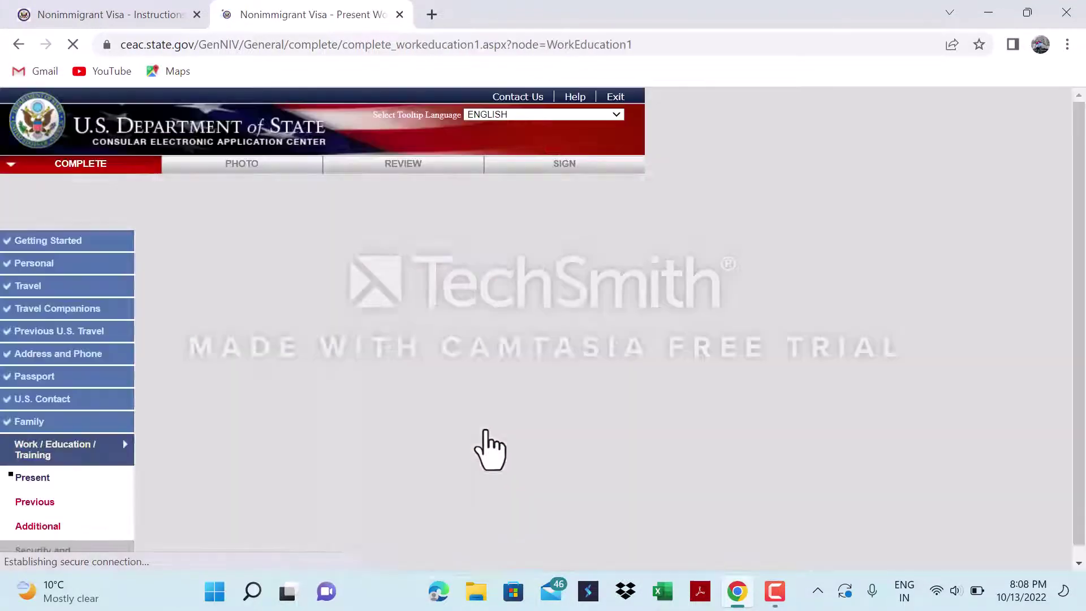
Set primary occupation to COMMUNICATIONS and employer name to BELL TECHNICAL SOLUTIONS.
left_click(217, 363)
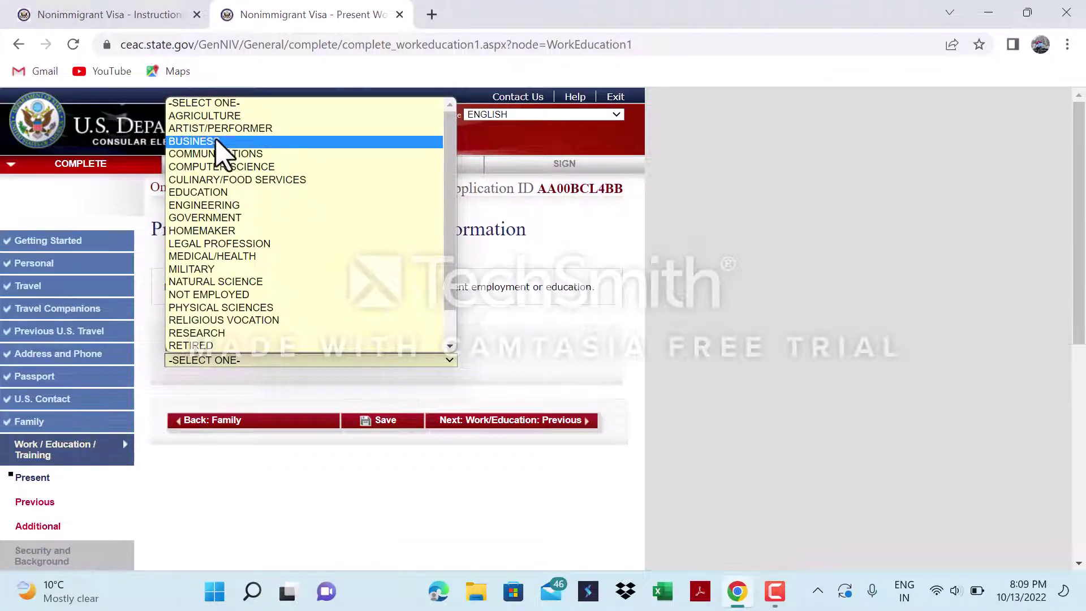
left_click(217, 154)
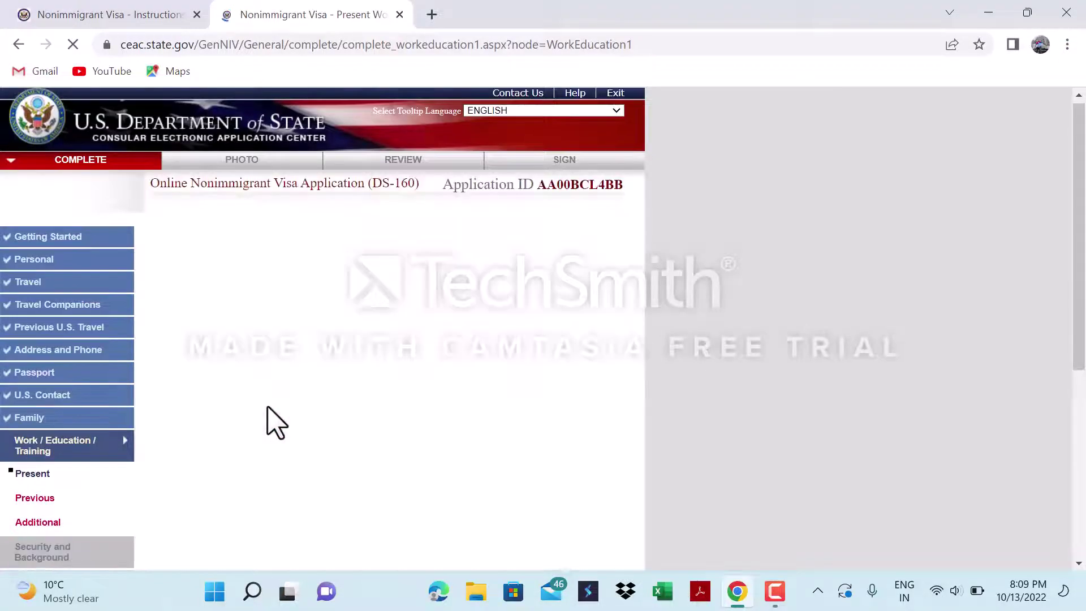
scroll(272, 402, "down", 1)
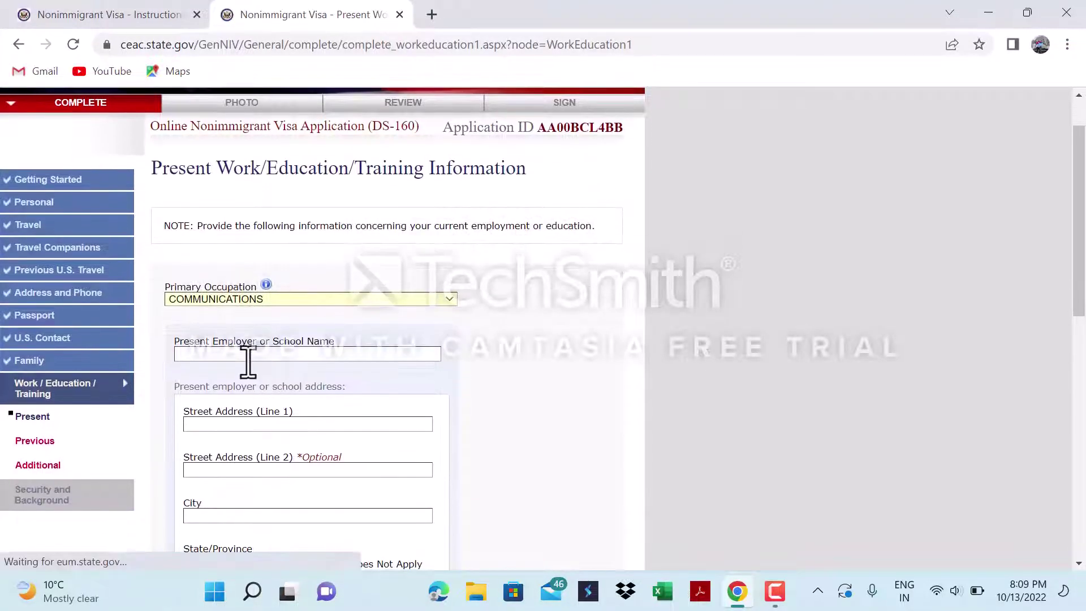
left_click(247, 356)
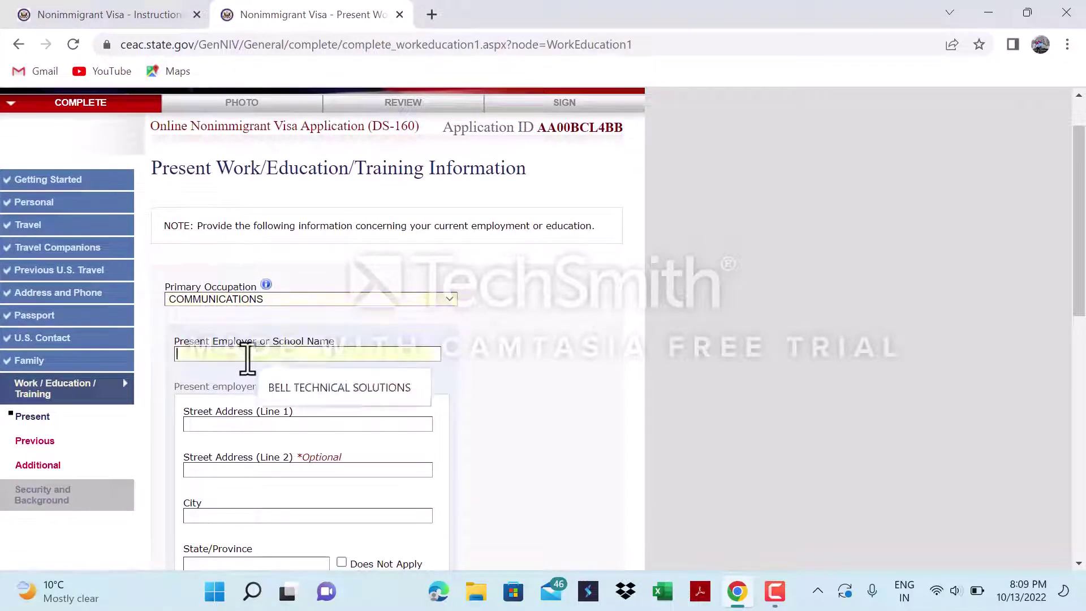
left_click(277, 389)
Fill the employer address (VERDUN, QUEBEC) from the saved address suggestion.
scroll(278, 434, "down", 2)
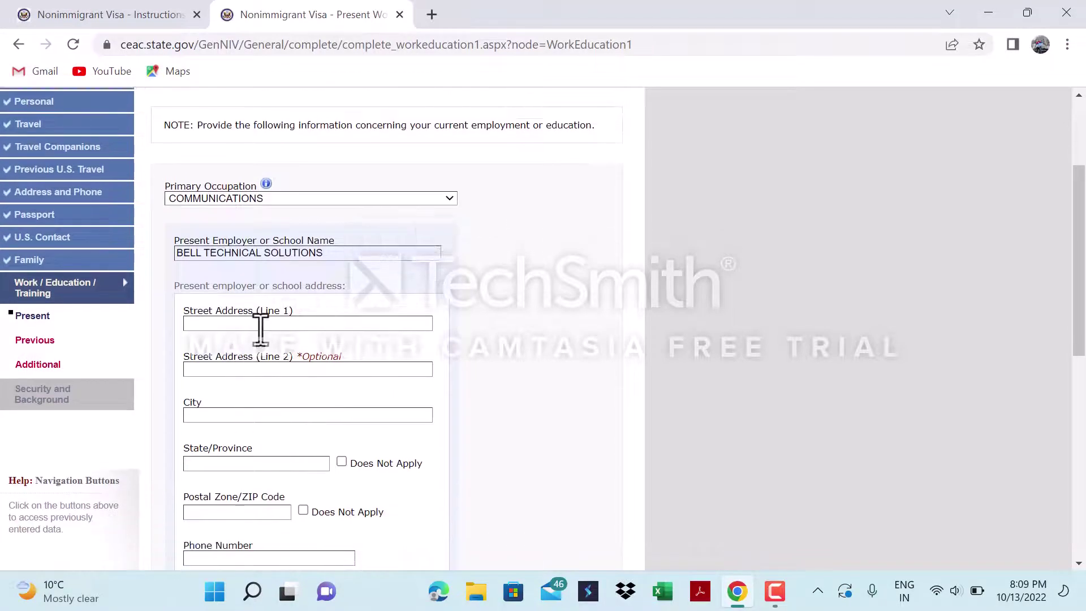
left_click(263, 324)
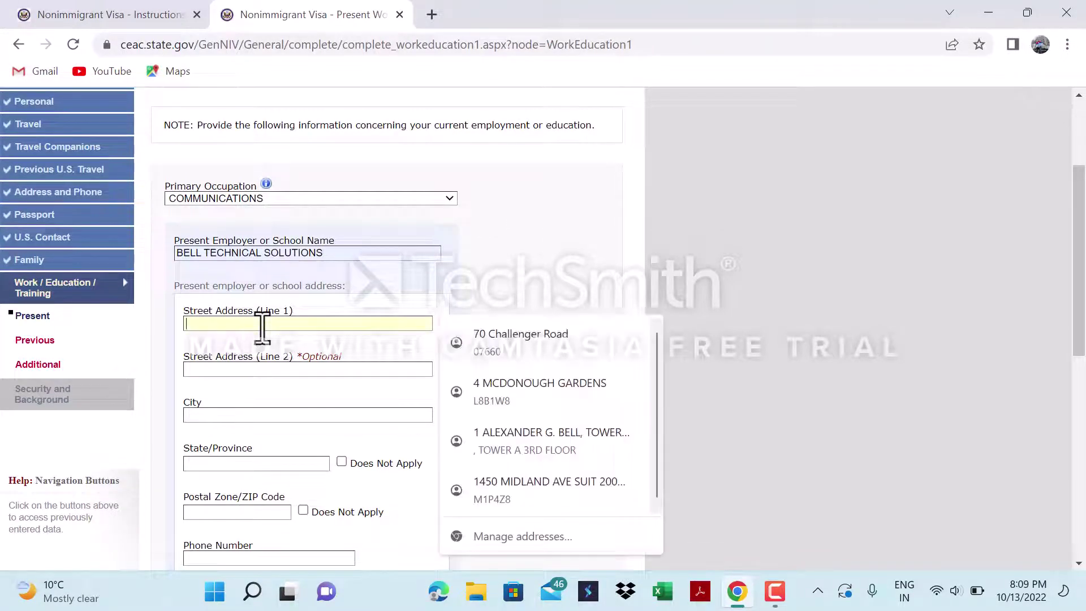
left_click(500, 458)
scroll(358, 460, "down", 4)
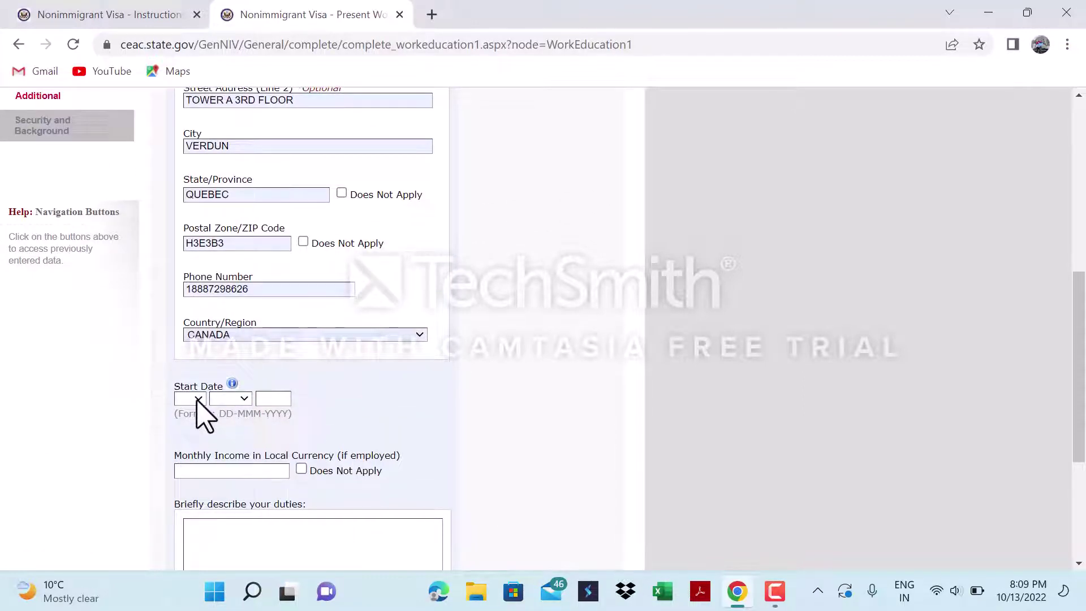
Set the employment start date to 24 MAY 2022.
left_click(198, 399)
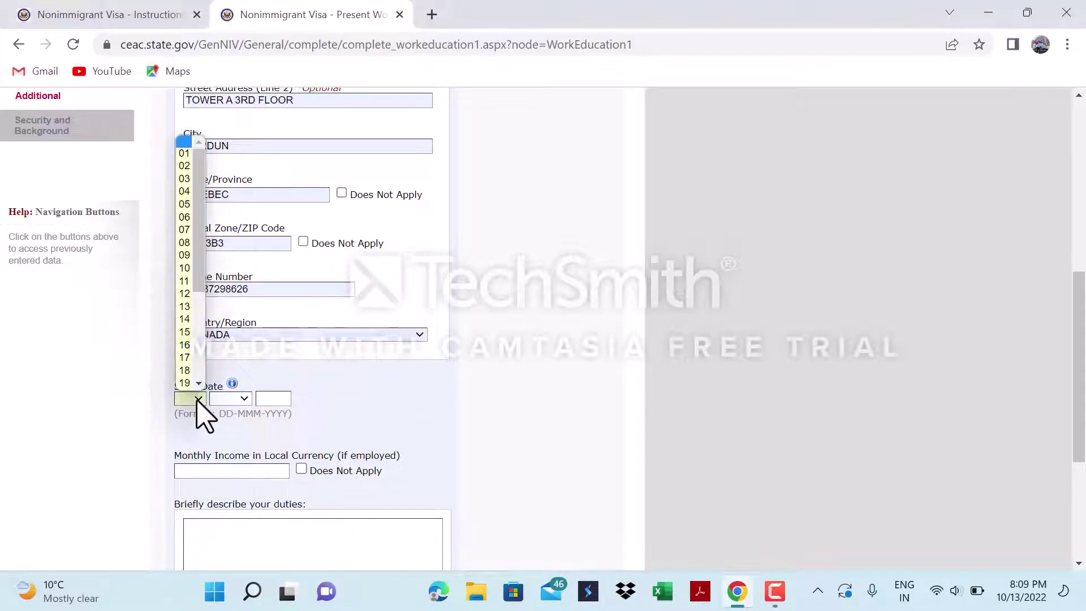
scroll(189, 368, "down", 3)
left_click(194, 352)
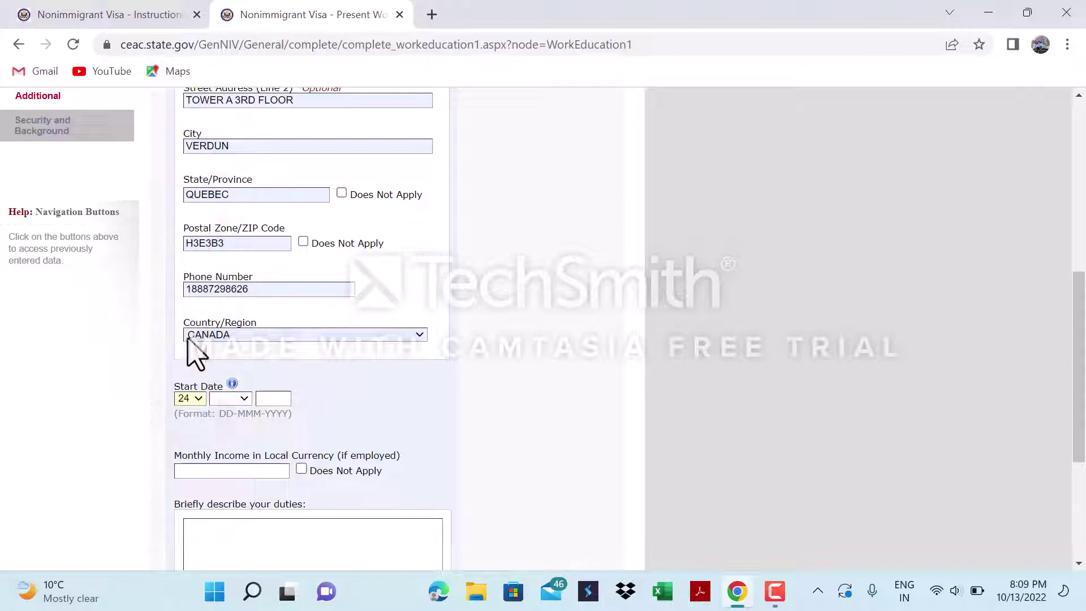
left_click(231, 399)
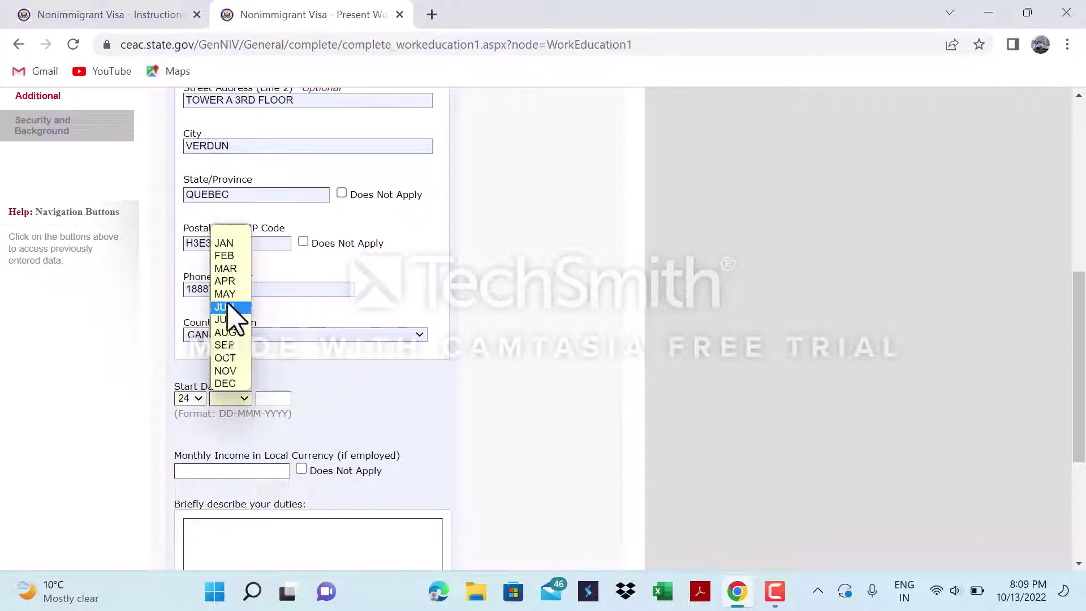
left_click(226, 294)
left_click(269, 398)
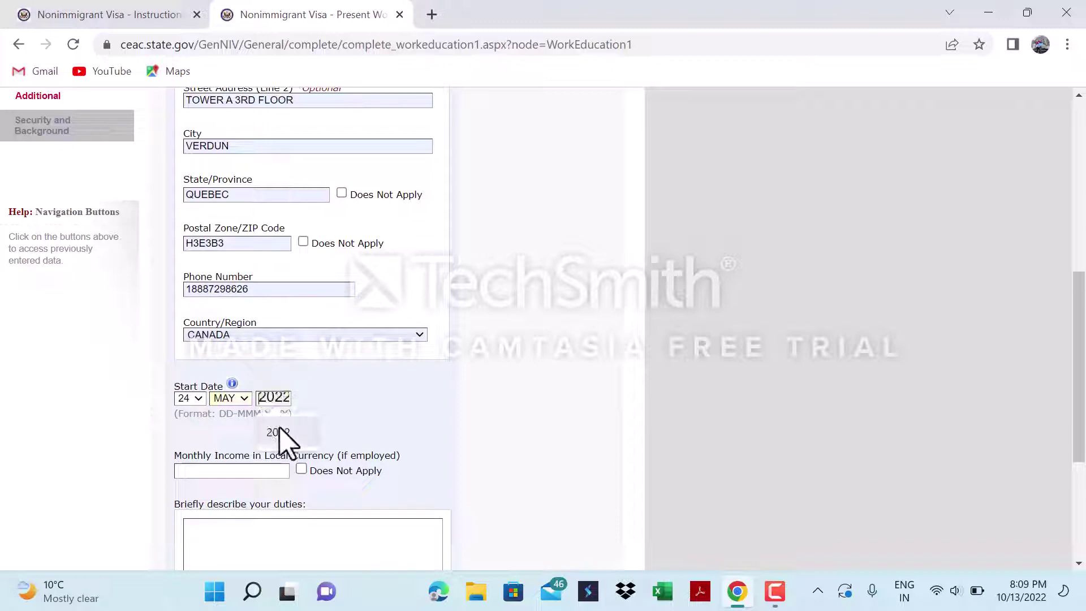
left_click(270, 469)
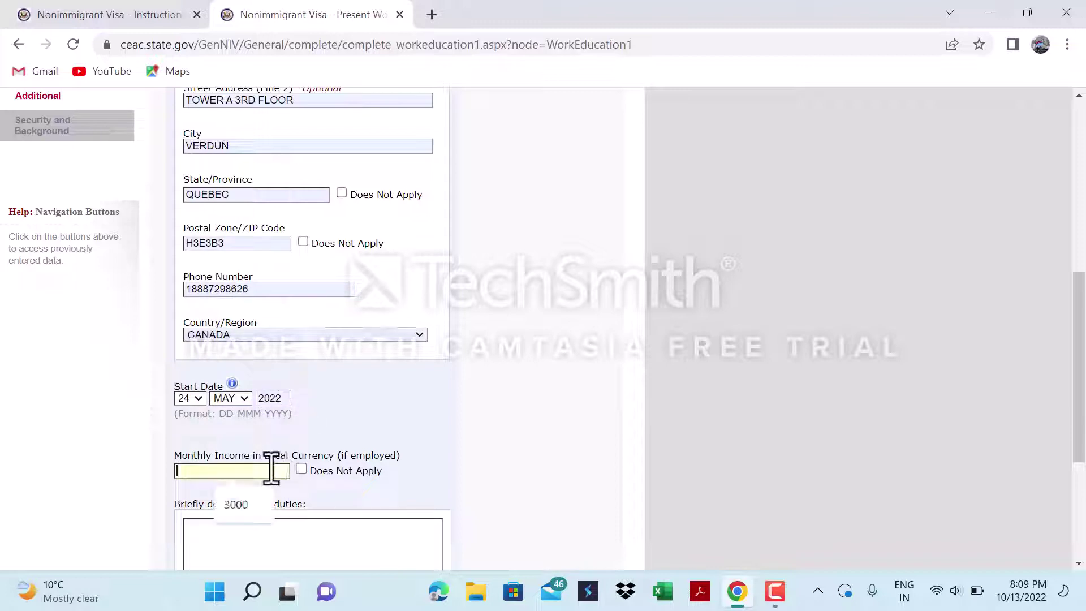
Enter monthly income 3000 and duties FIBRE AND COPPER REPAIR JOB, then go to Previous Work/Education.
left_click(238, 509)
scroll(277, 526, "down", 3)
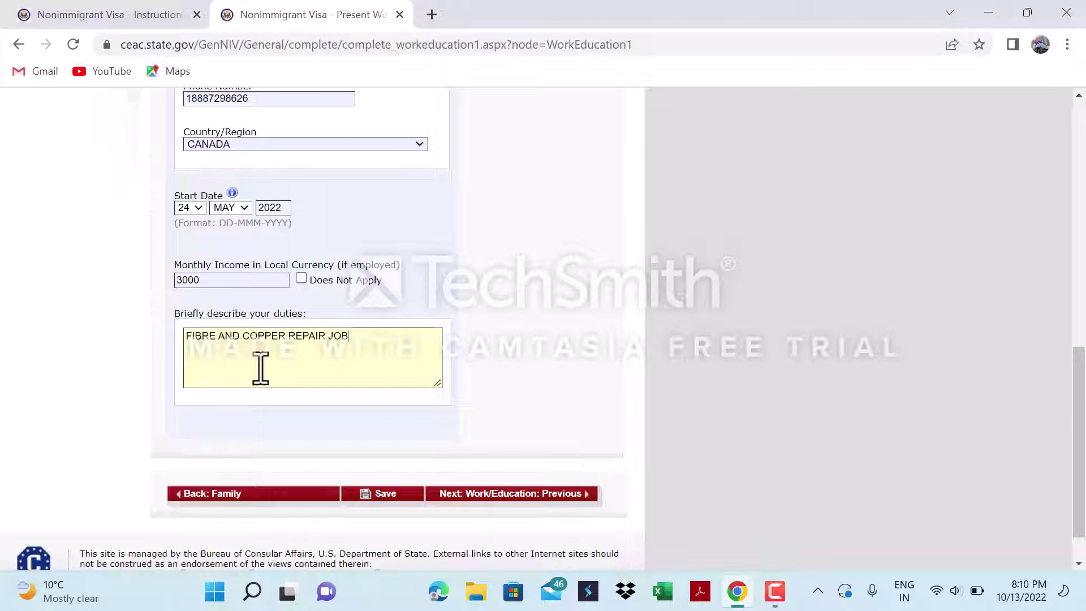
left_click(507, 515)
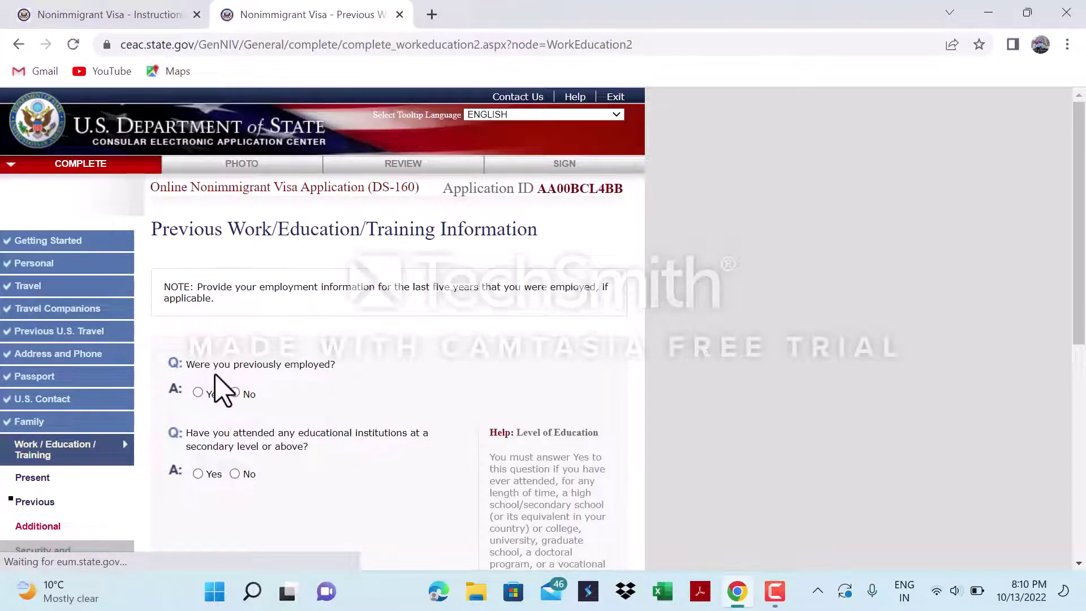
Answer No to previous employment and Yes to having attended educational institutions.
scroll(252, 383, "down", 2)
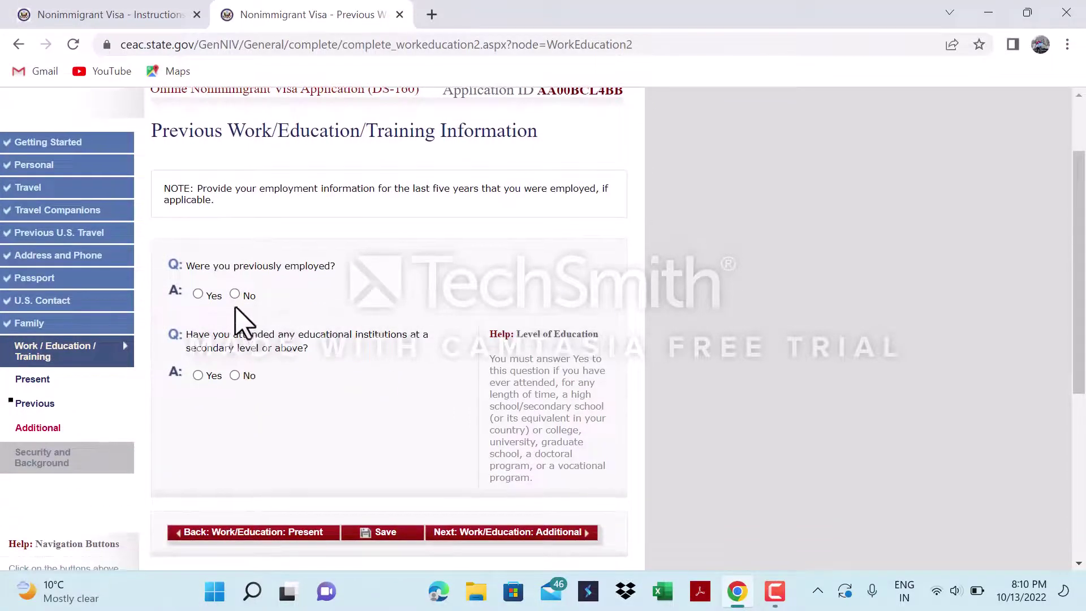
left_click(236, 297)
scroll(277, 384, "up", 2)
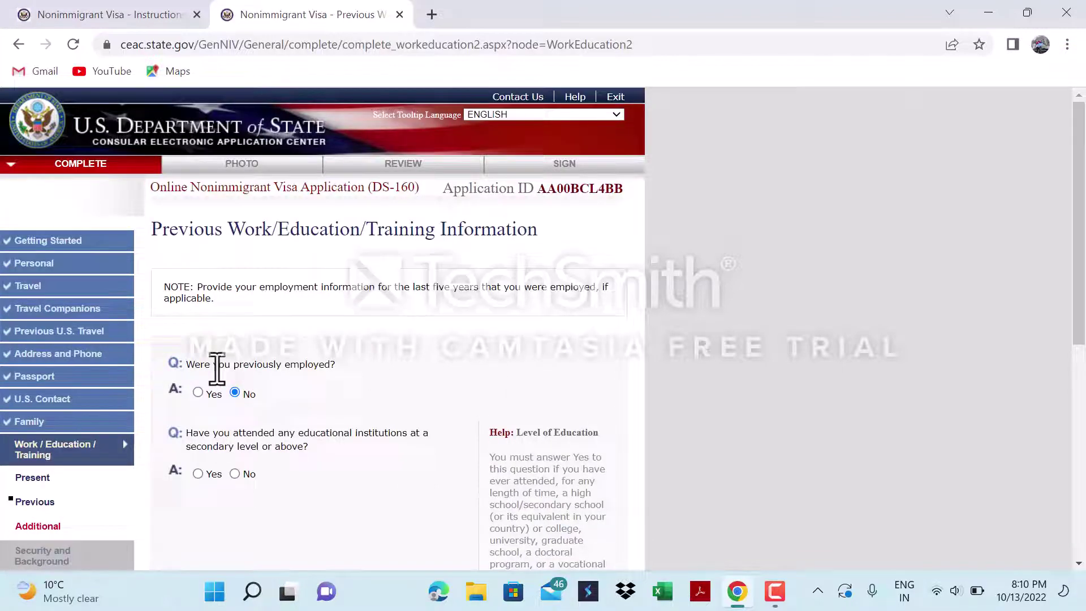
left_click(198, 473)
scroll(206, 492, "down", 3)
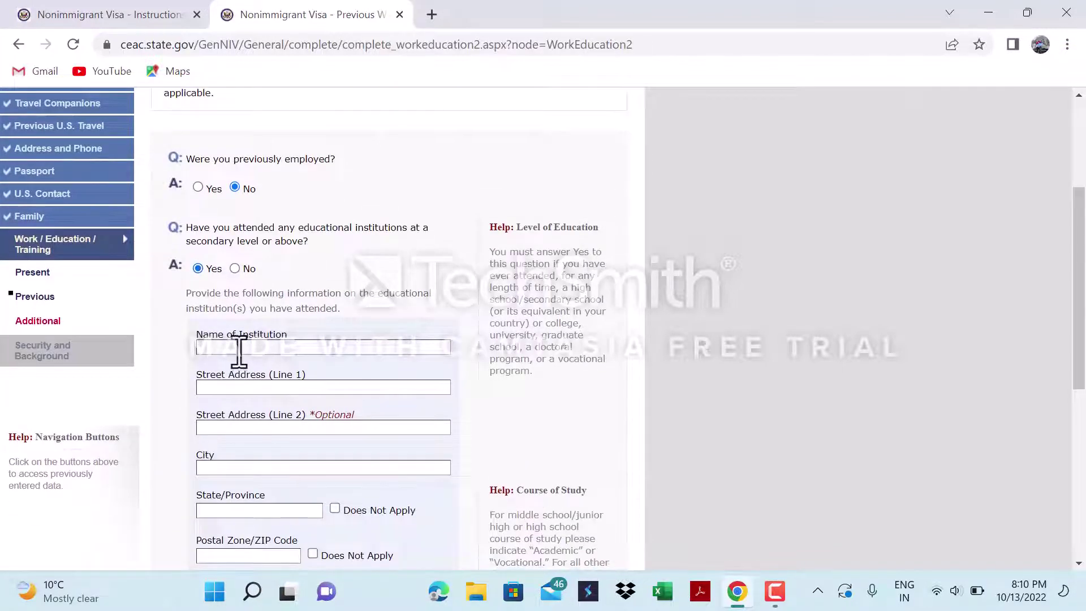
Fill in NORTHER COLLEGE, Scarborough, Ontario, Canada, with the business analytics course of study.
left_click(239, 351)
left_click(346, 406)
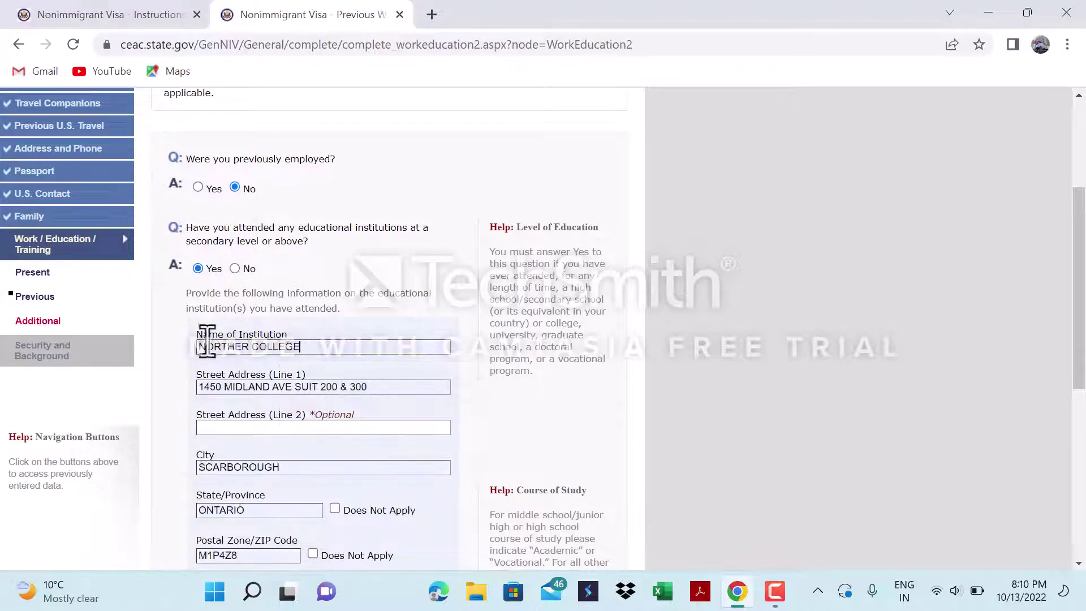
scroll(235, 420, "down", 3)
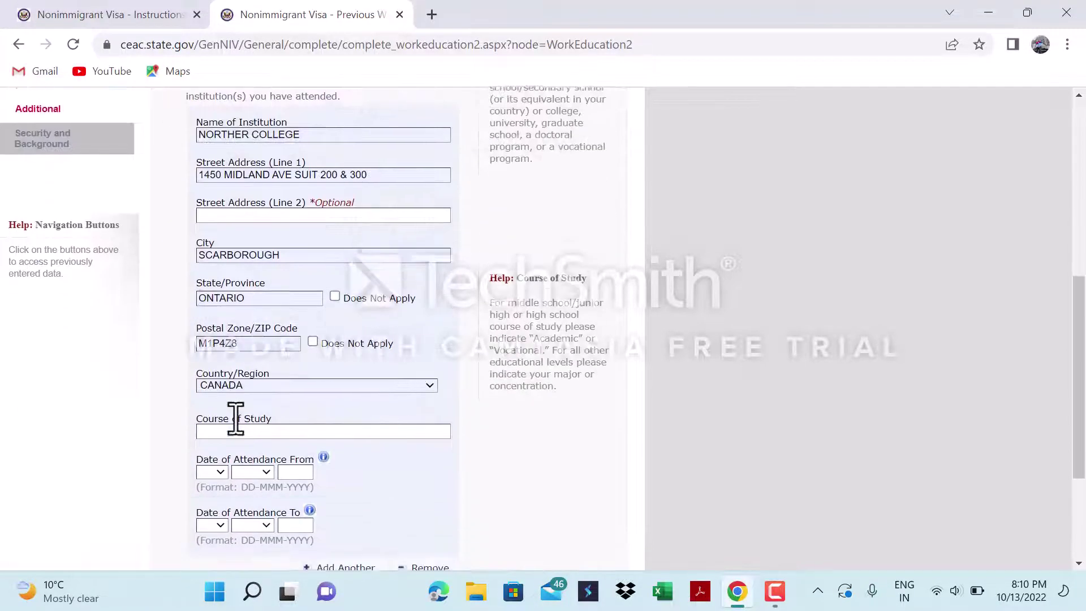
scroll(235, 416, "down", 1)
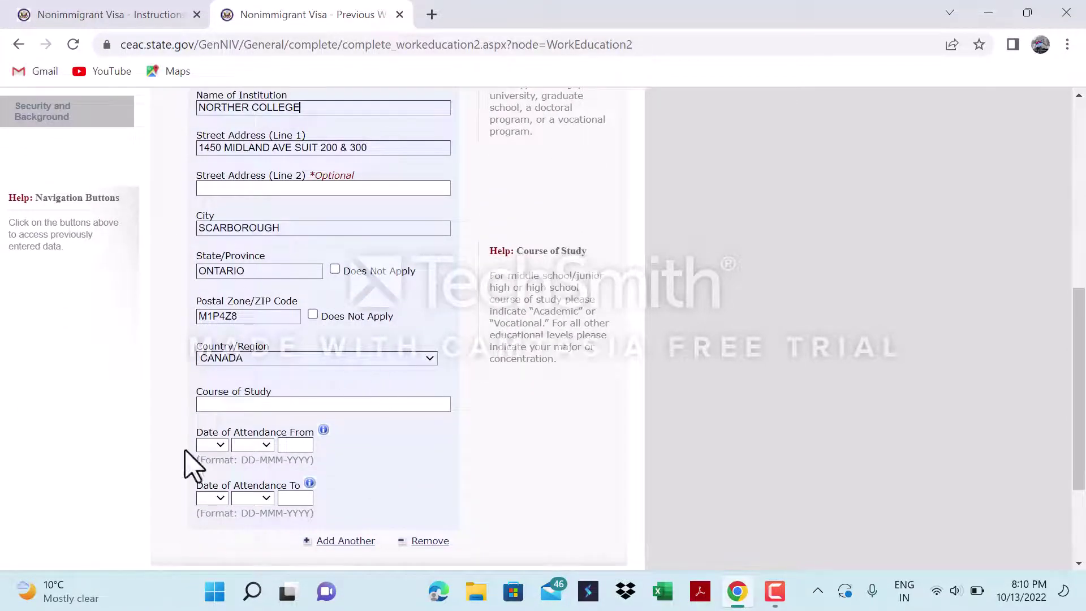
left_click(254, 405)
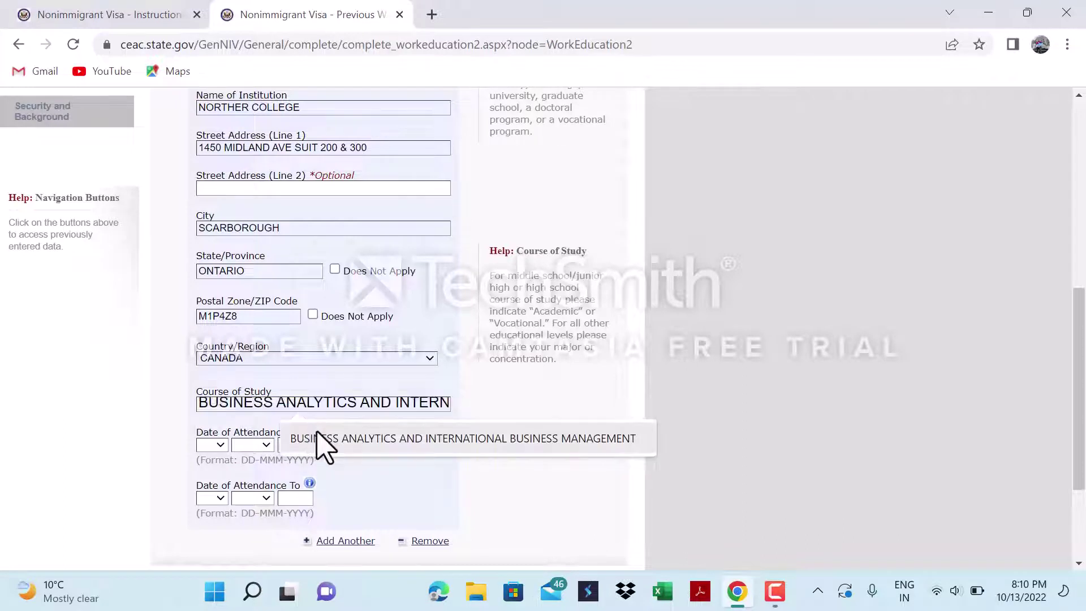
left_click(325, 444)
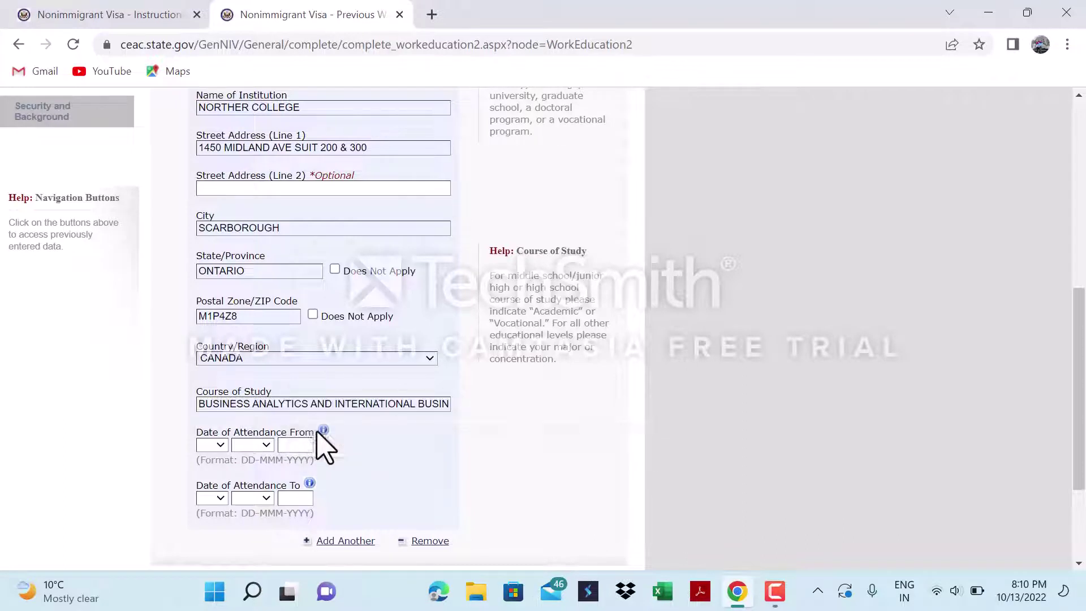
Set the attendance start day and month to 18 SEP.
left_click(216, 444)
left_click(210, 417)
left_click(263, 445)
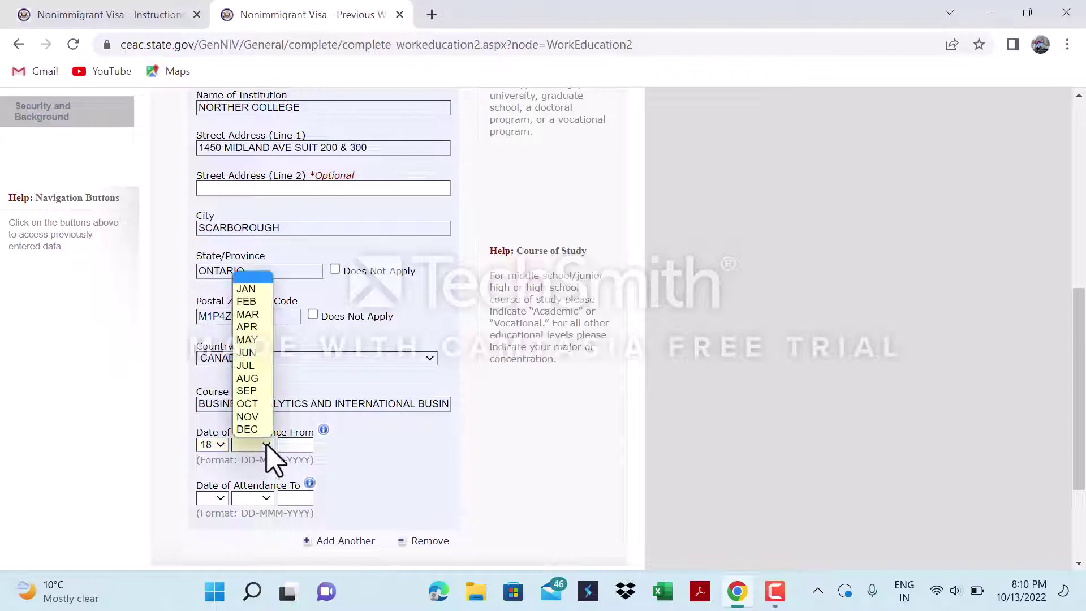
left_click(249, 391)
left_click(295, 445)
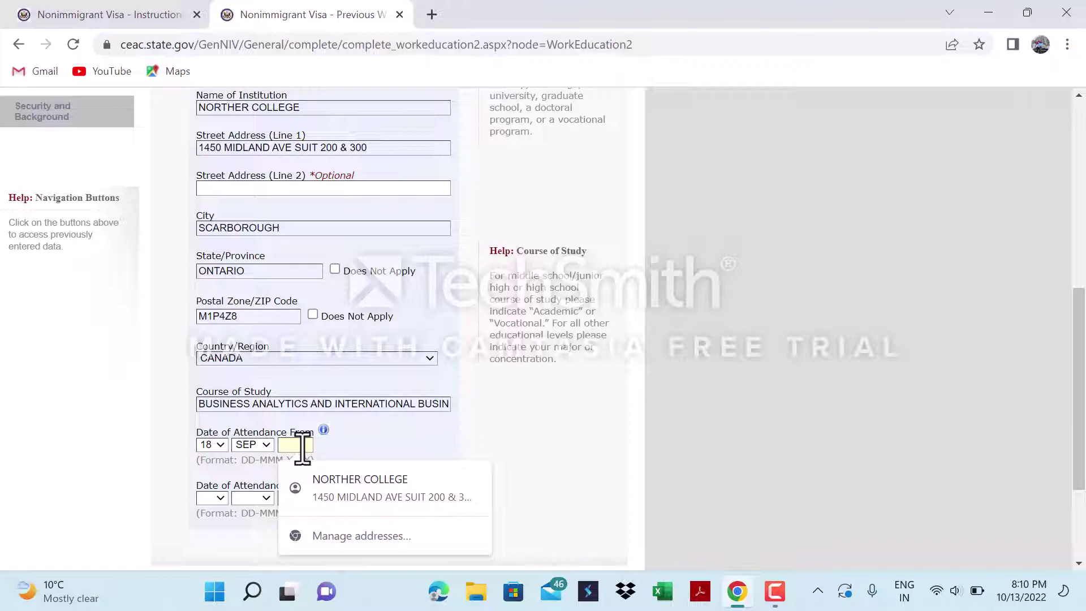
Enter the start year and set the attendance end date to 13 JAN 2022.
type("202")
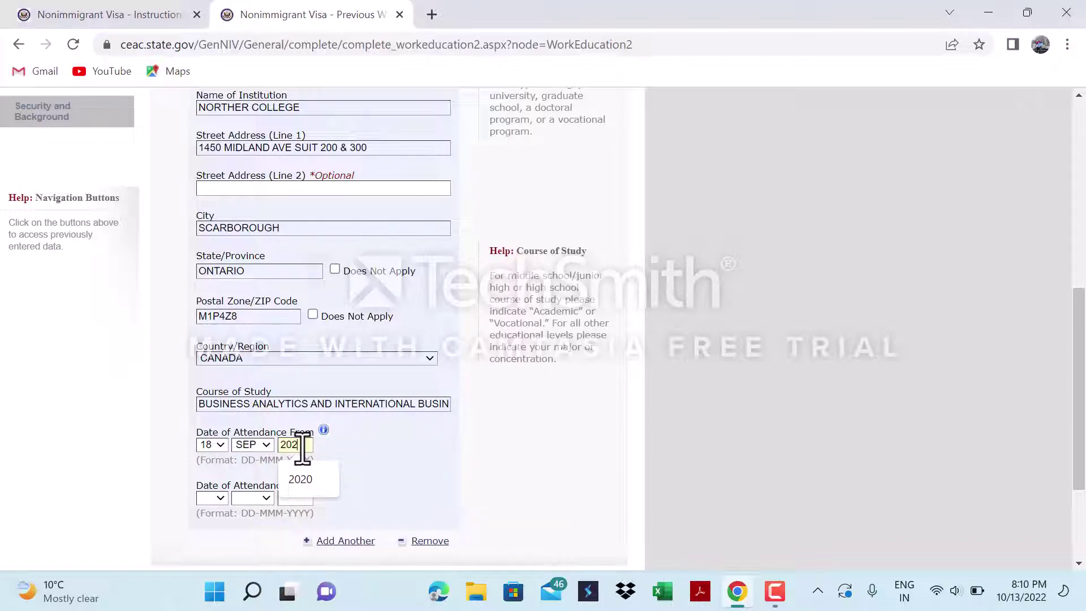
type("1")
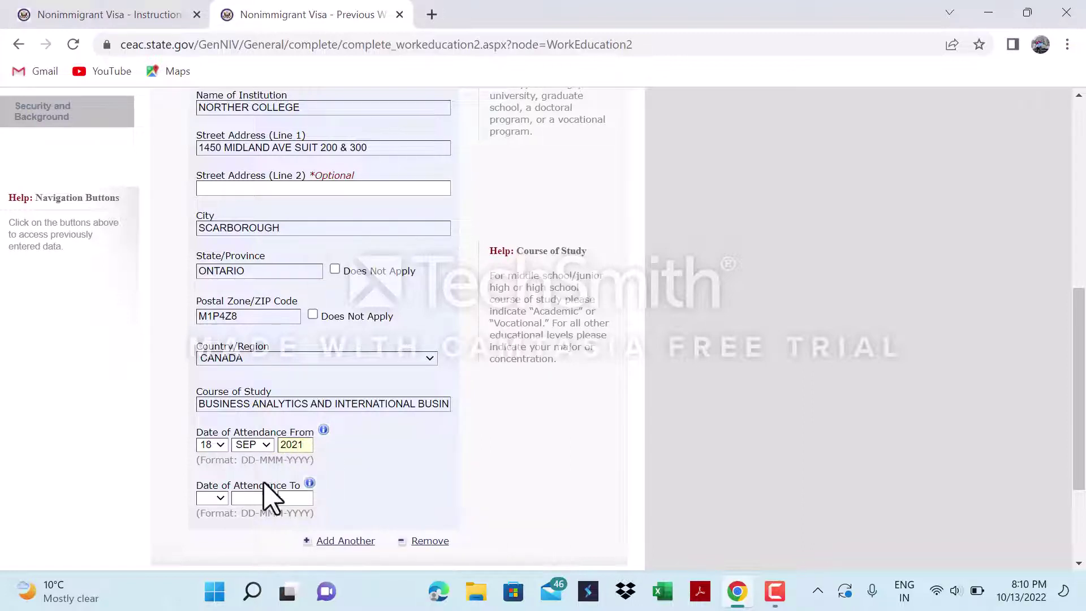
left_click(217, 499)
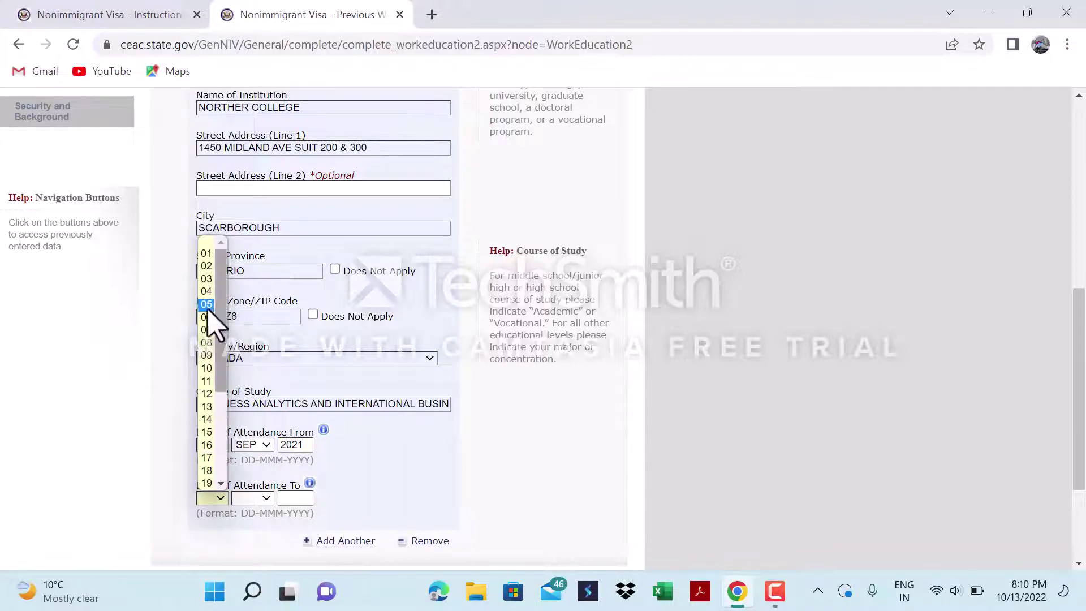
left_click(206, 406)
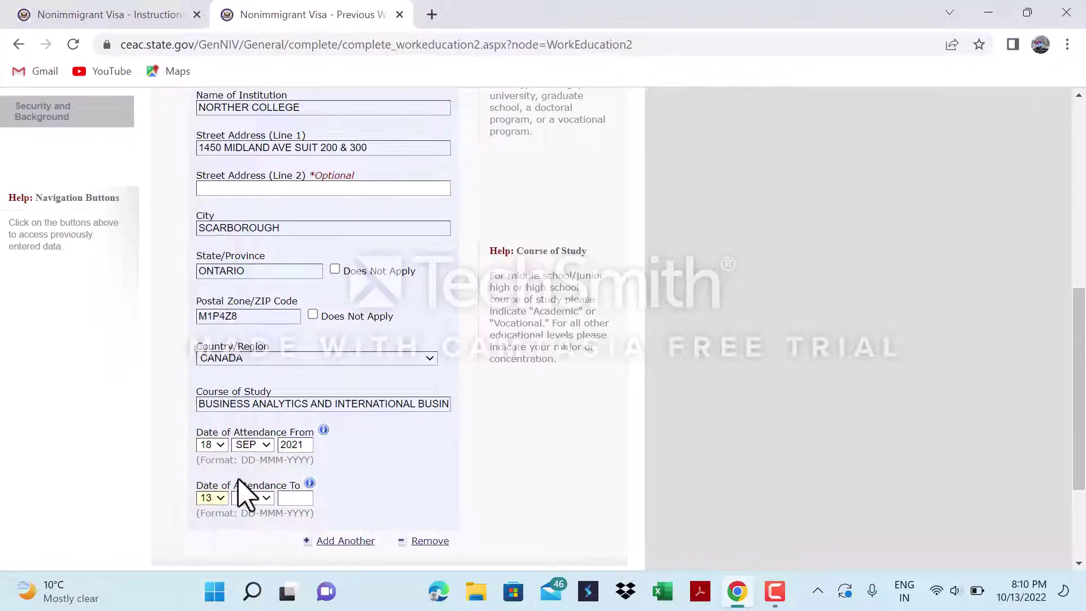
left_click(253, 498)
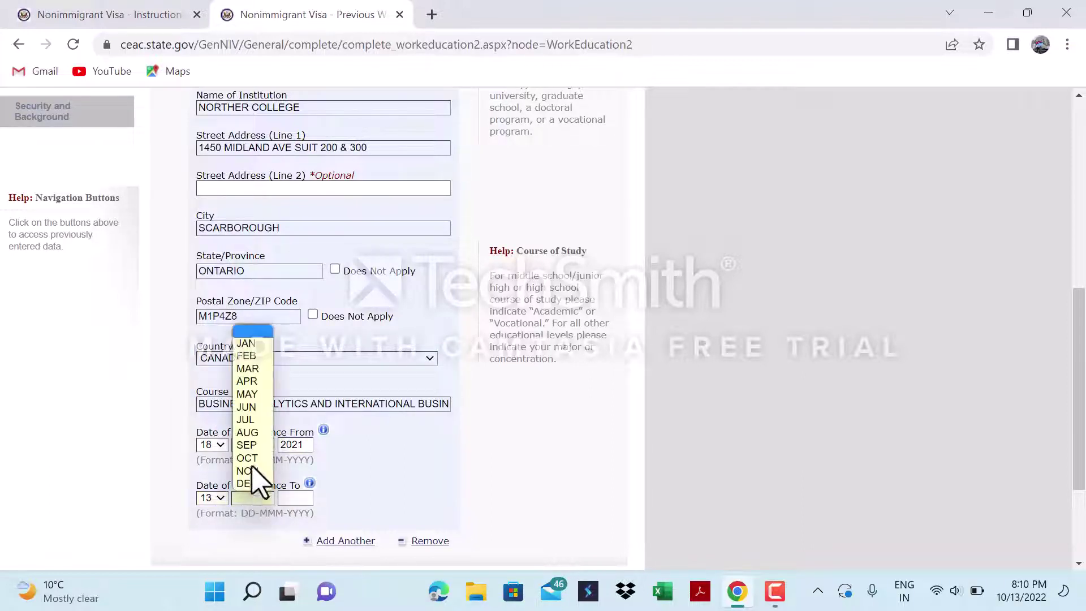
left_click(247, 344)
left_click(298, 498)
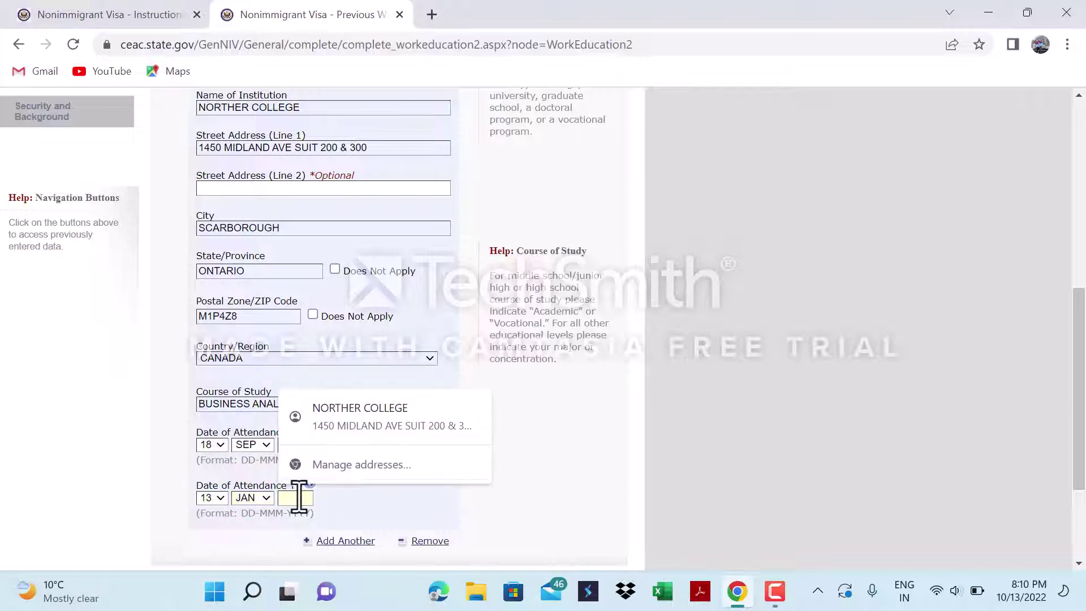
type("2024")
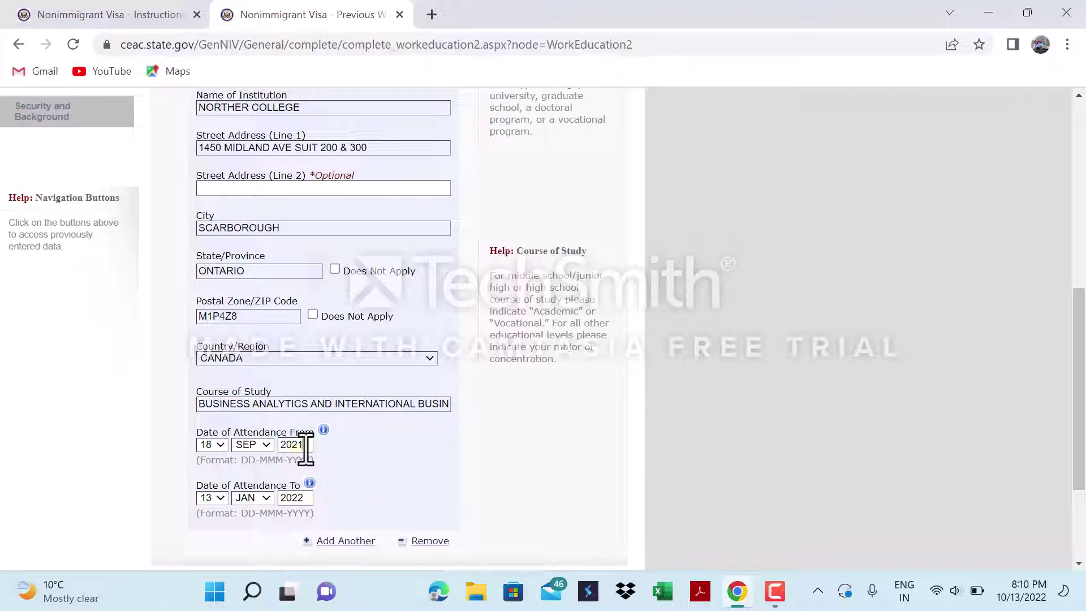
Correct the attendance start year to 2020 and continue to Additional Work/Education.
key("BackSpace")
type("0")
scroll(313, 452, "down", 3)
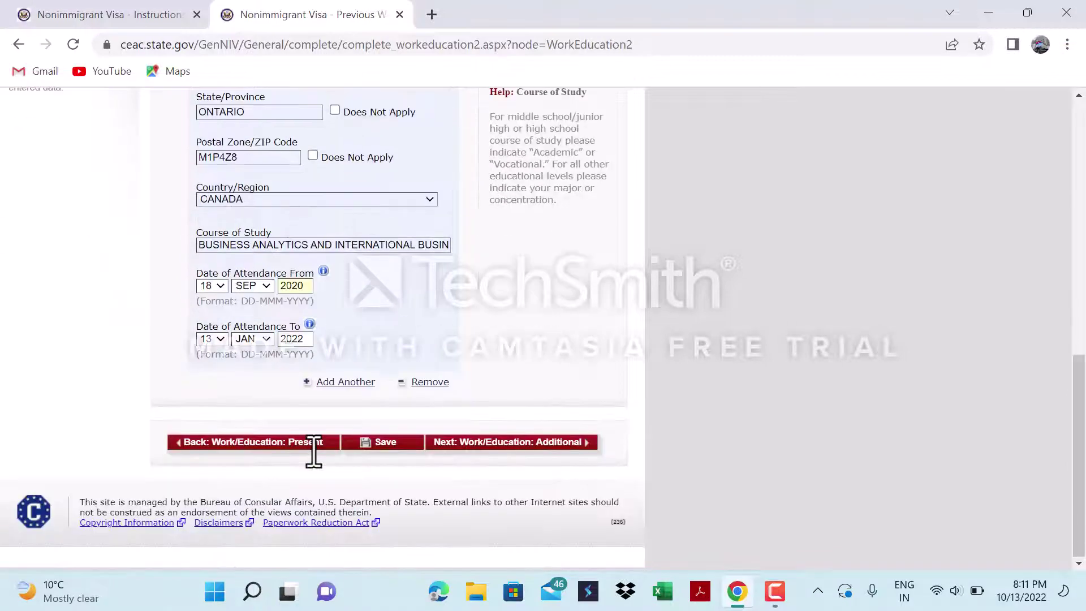
left_click(544, 444)
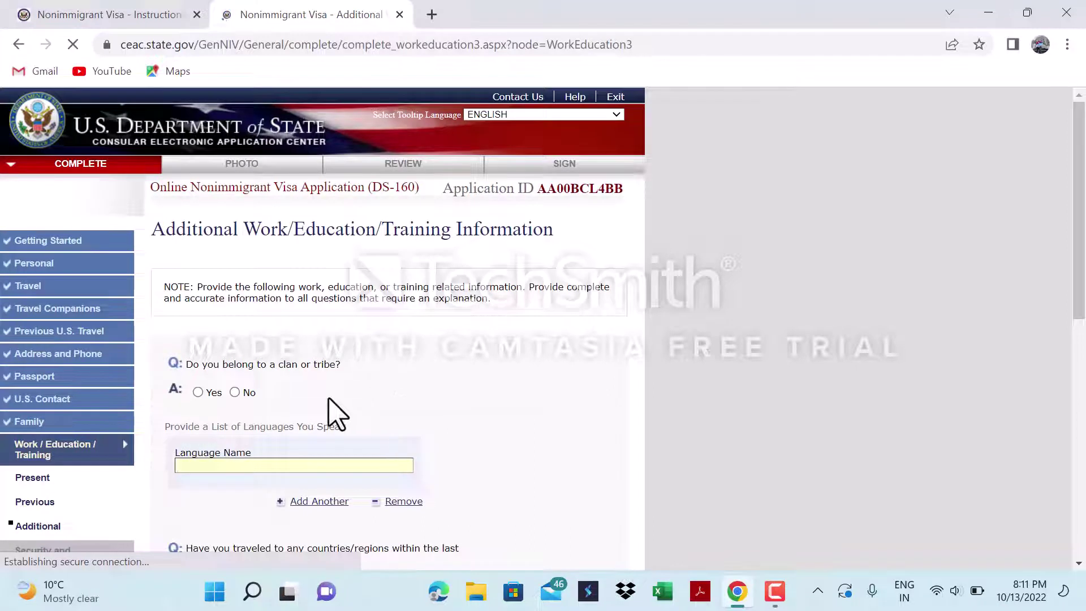
Answer No to clan or tribe membership and enter HINDI as the first language.
left_click(234, 392)
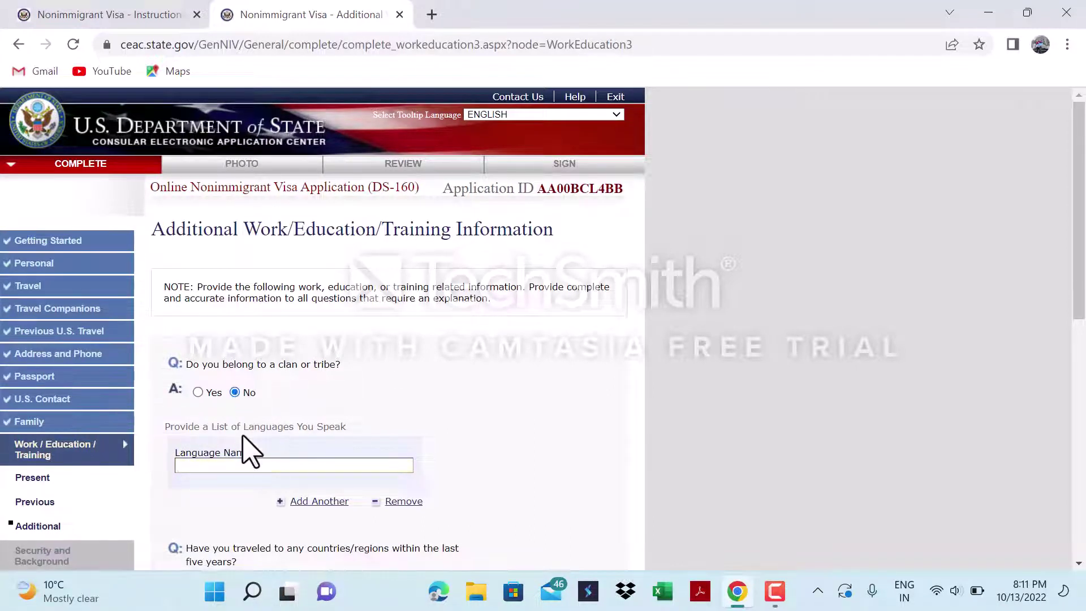
scroll(243, 446, "down", 2)
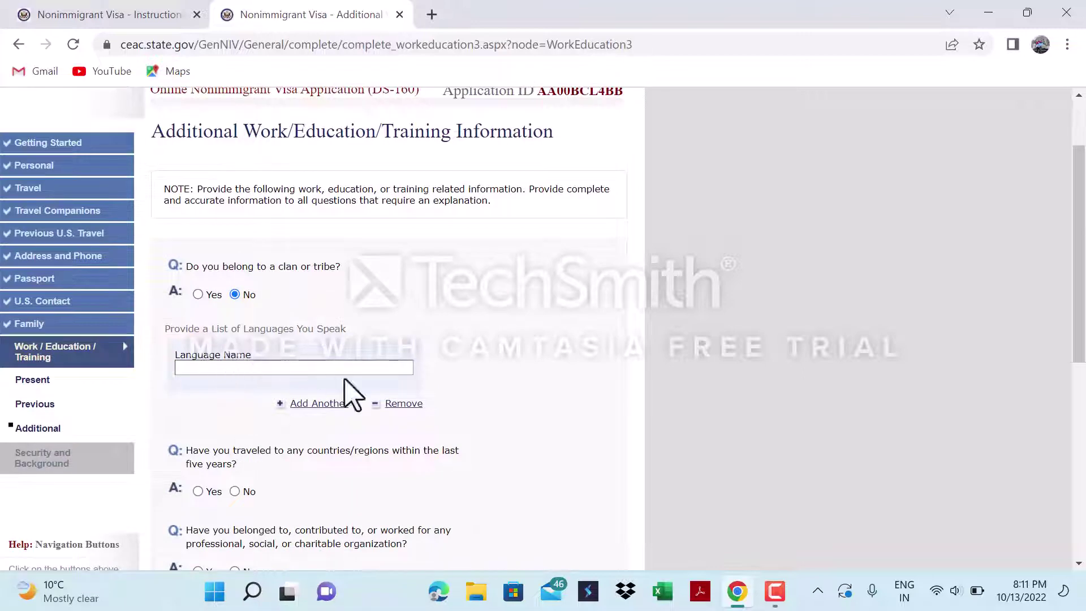
left_click(279, 368)
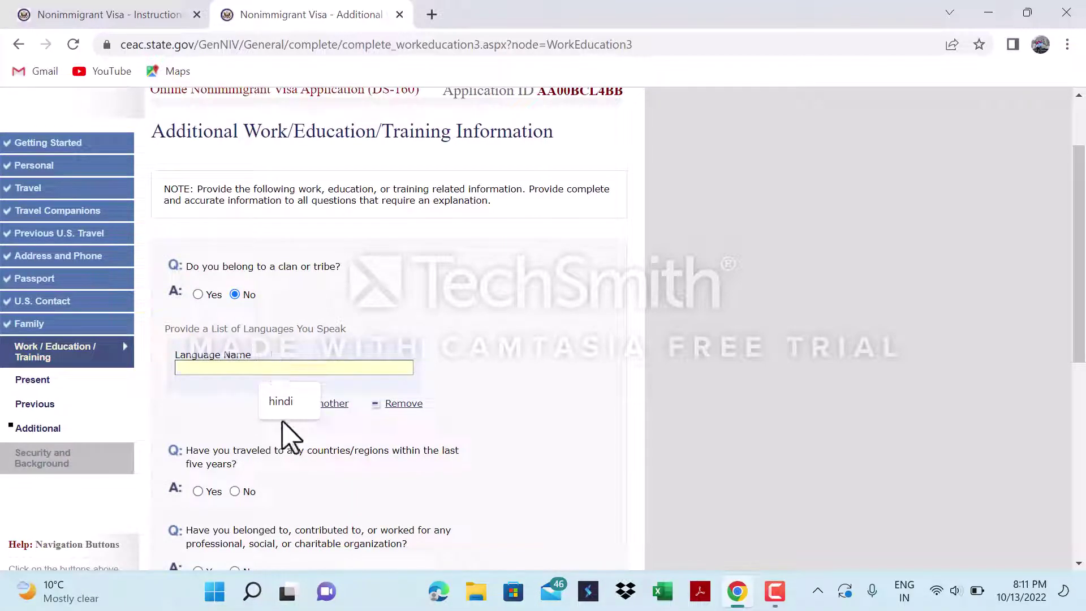
left_click(282, 401)
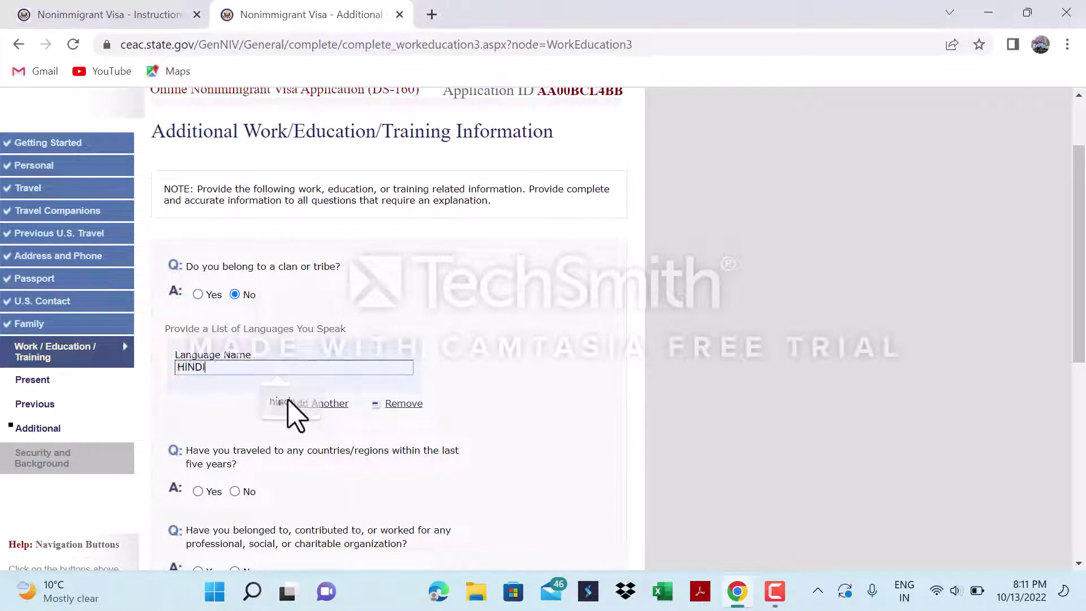
Add ENGLISH as a second spoken language.
left_click(327, 403)
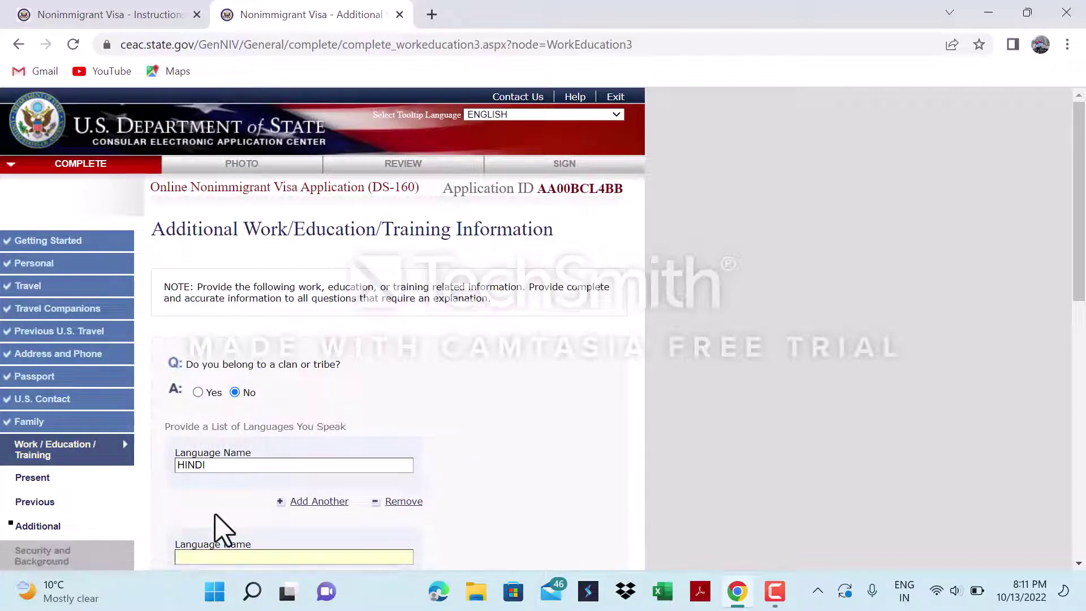
scroll(218, 529, "down", 2)
type("EN")
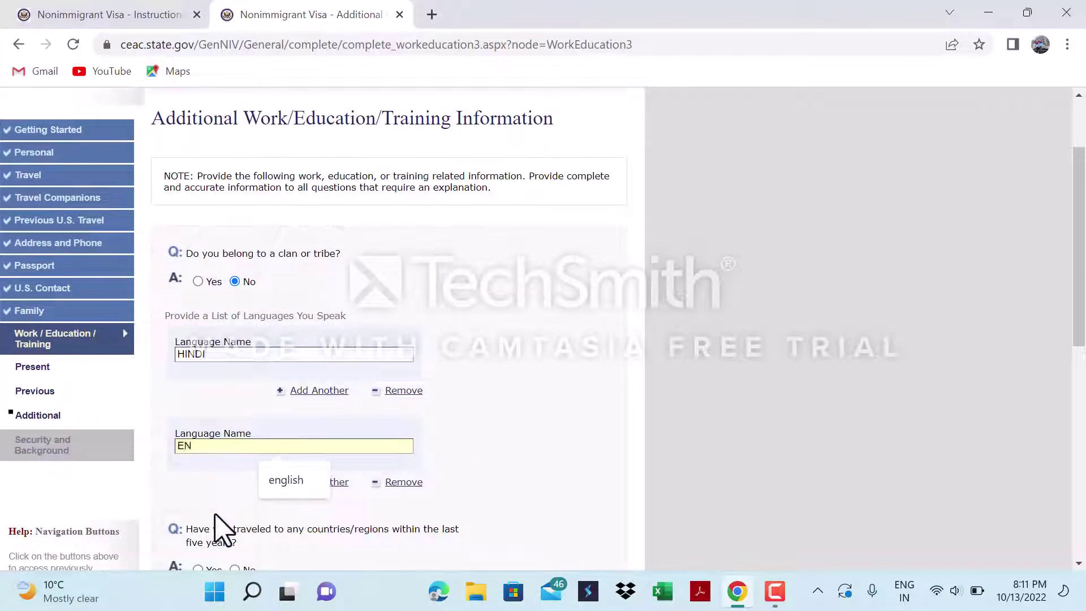
type("GLISH")
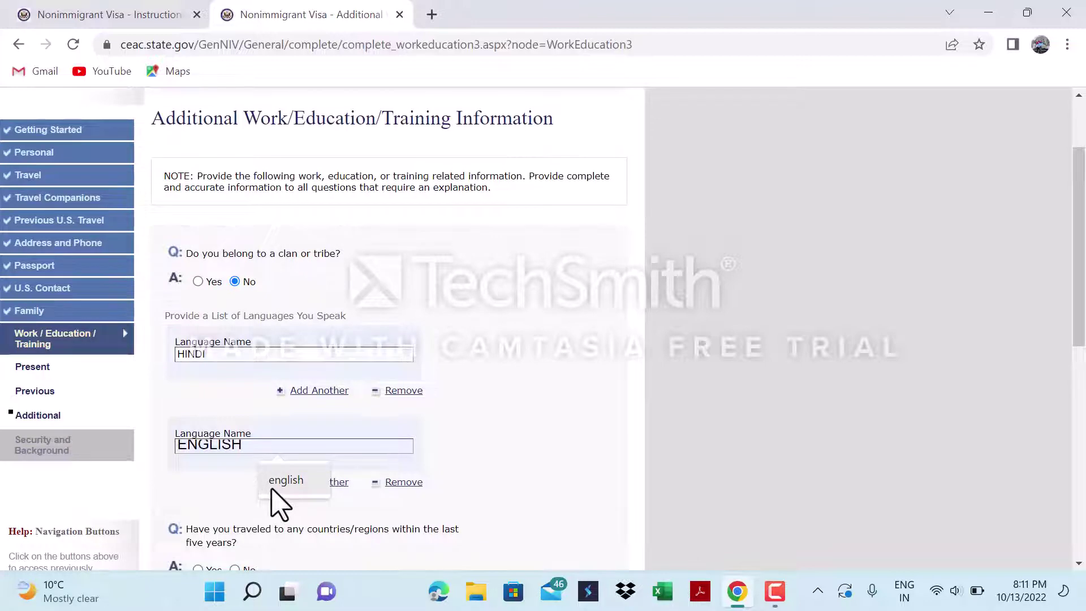
left_click(277, 489)
scroll(328, 533, "down", 1)
scroll(327, 533, "down", 2)
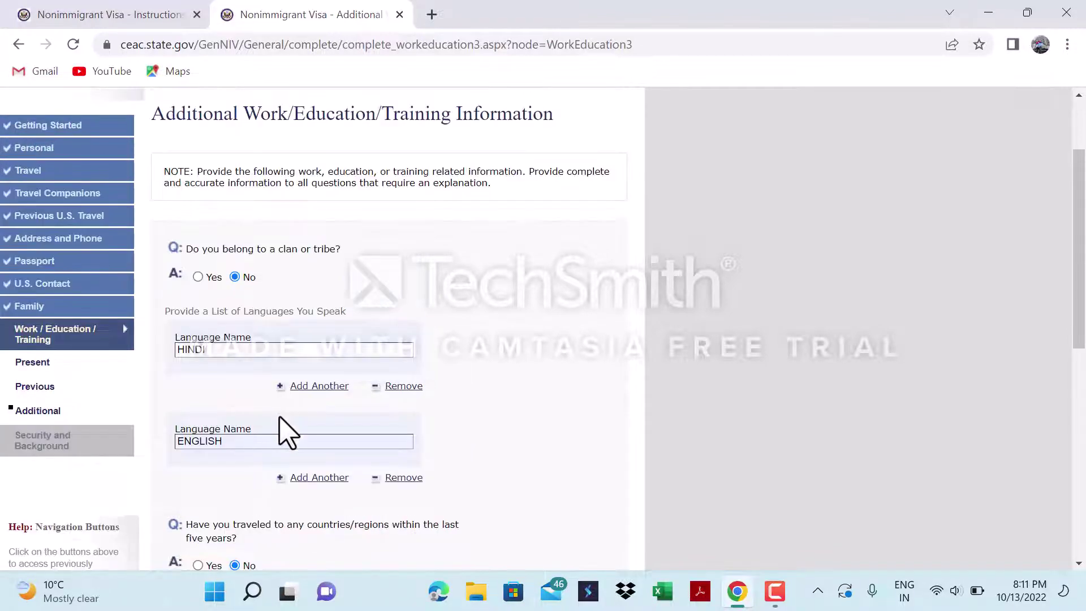
scroll(279, 432, "down", 3)
Answer No to professional organizations, specialized skills and military service.
scroll(286, 432, "down", 2)
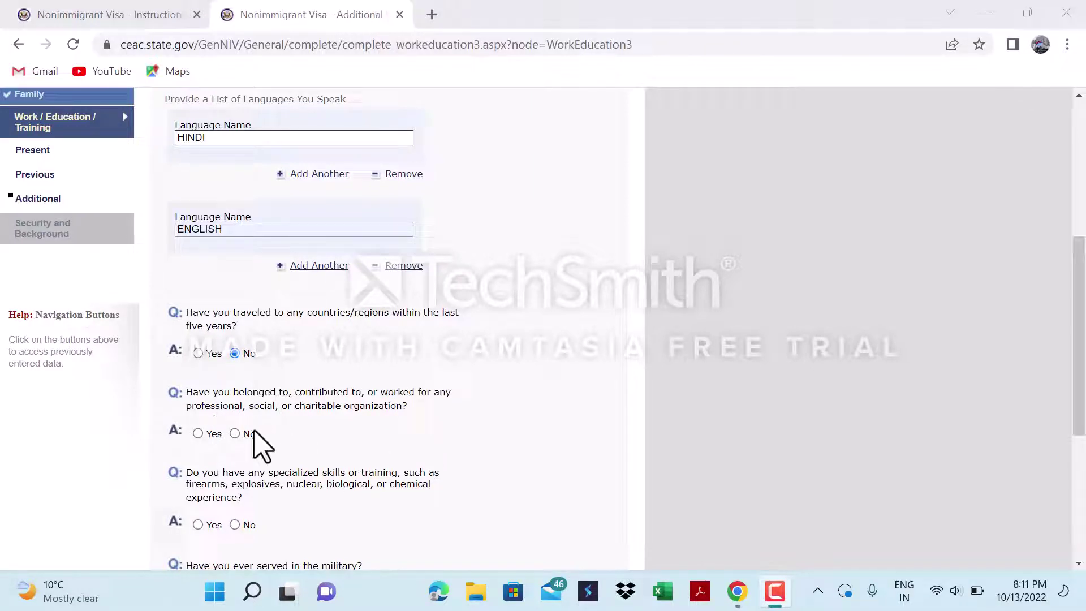
left_click(234, 434)
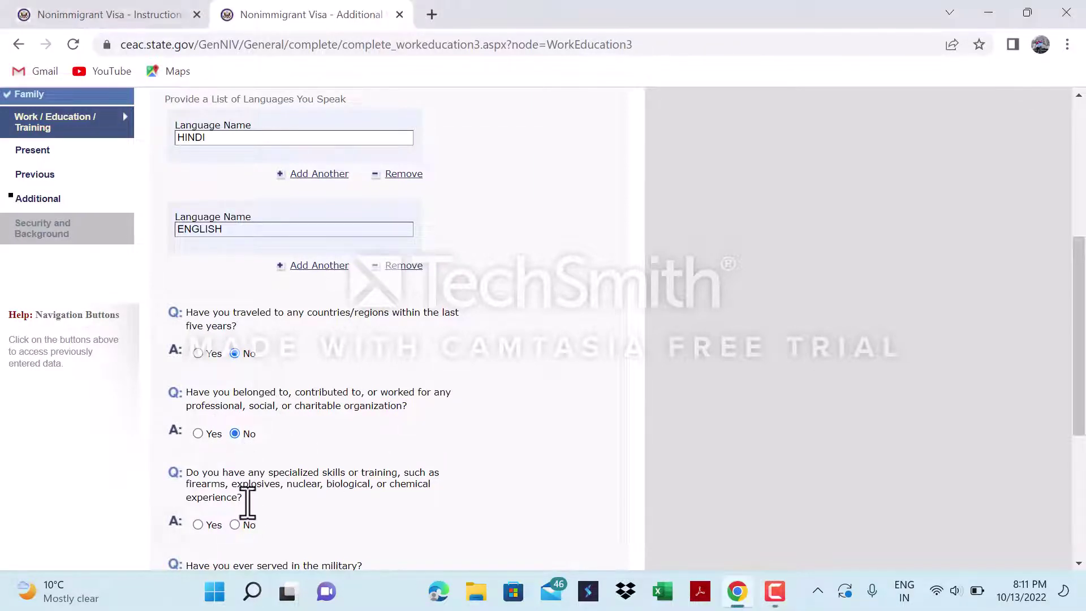
scroll(242, 518, "up", 2)
scroll(242, 525, "down", 6)
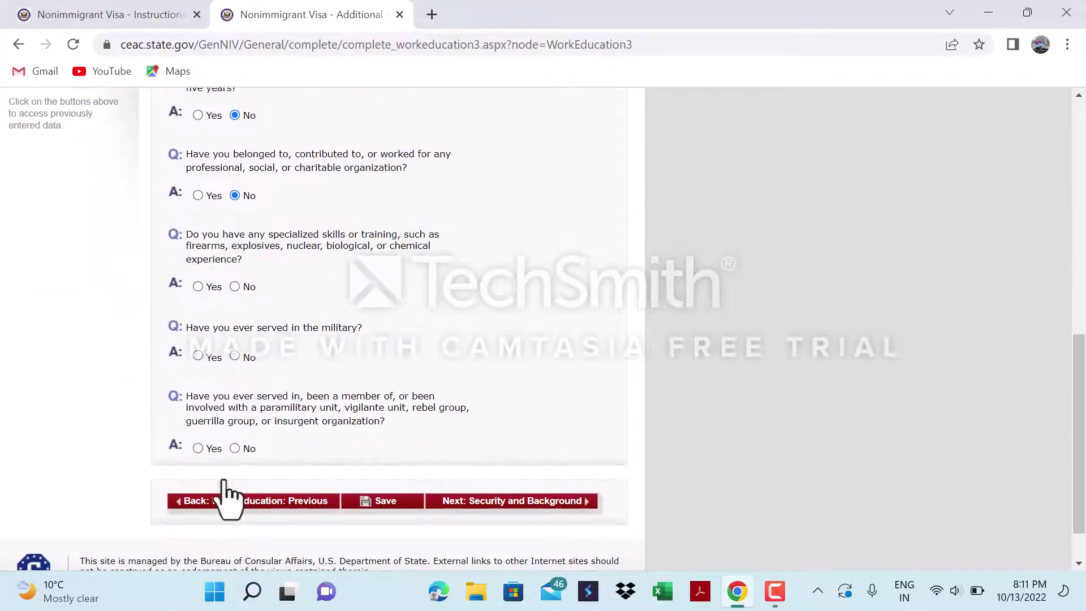
left_click(234, 287)
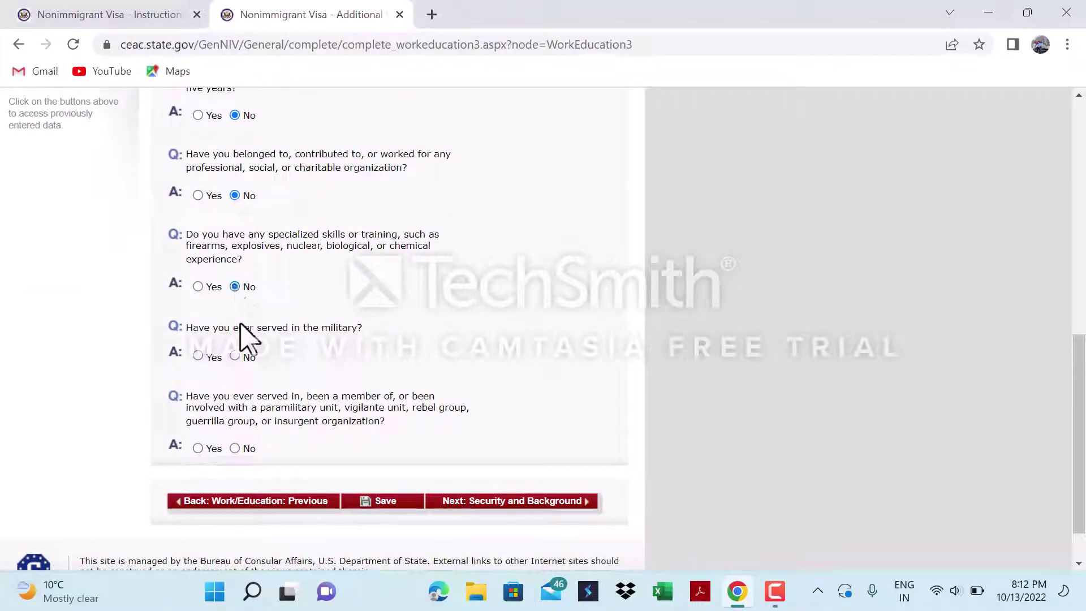
left_click(234, 356)
Answer No to paramilitary involvement and proceed to Security and Background.
scroll(242, 448, "up", 4)
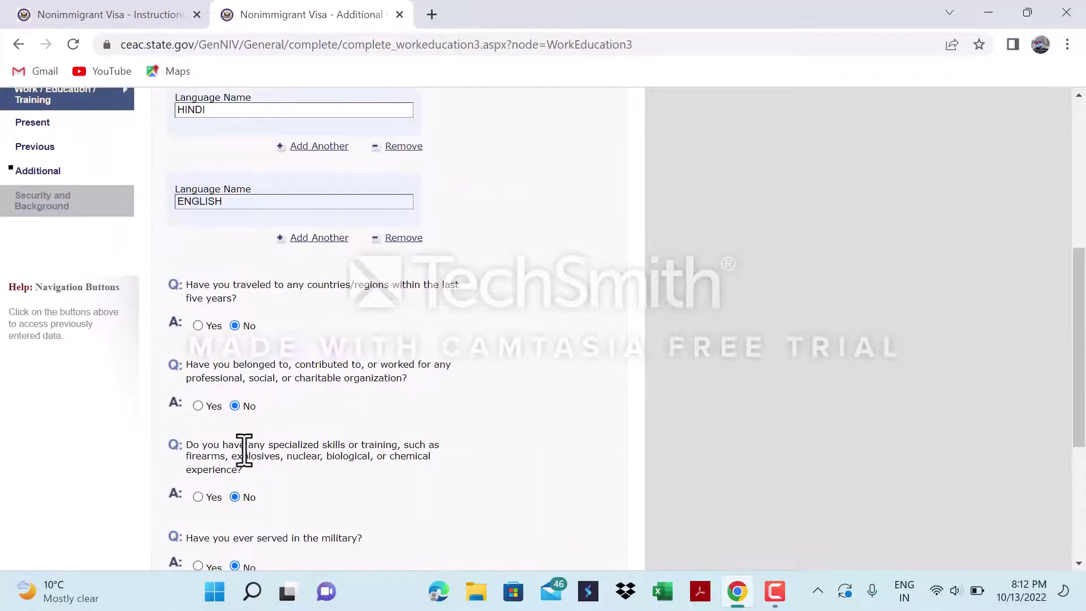
scroll(242, 514, "down", 4)
scroll(242, 517, "down", 1)
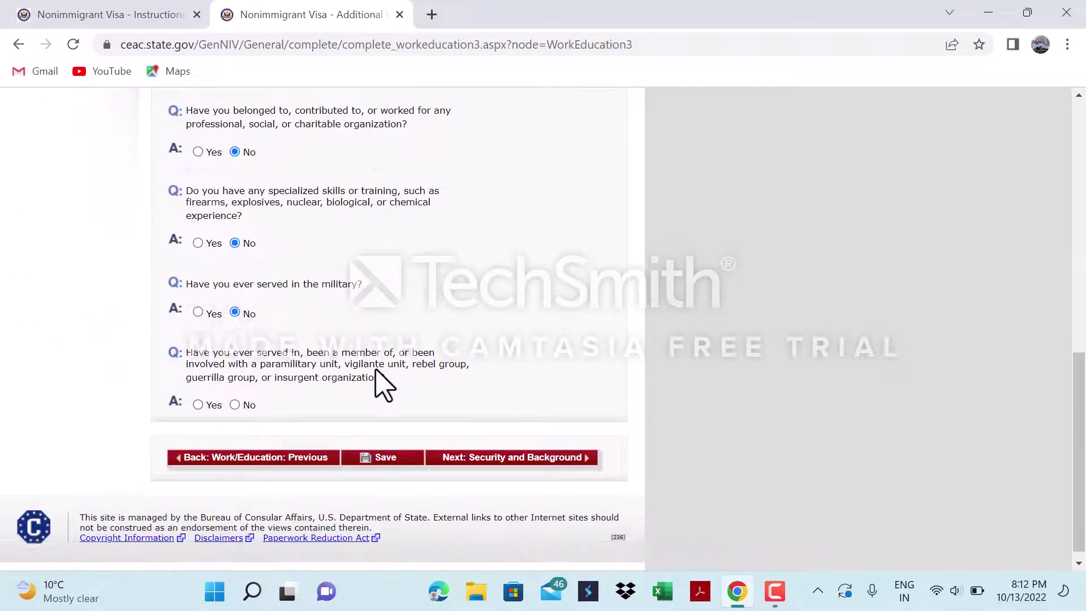
left_click(235, 405)
left_click(475, 455)
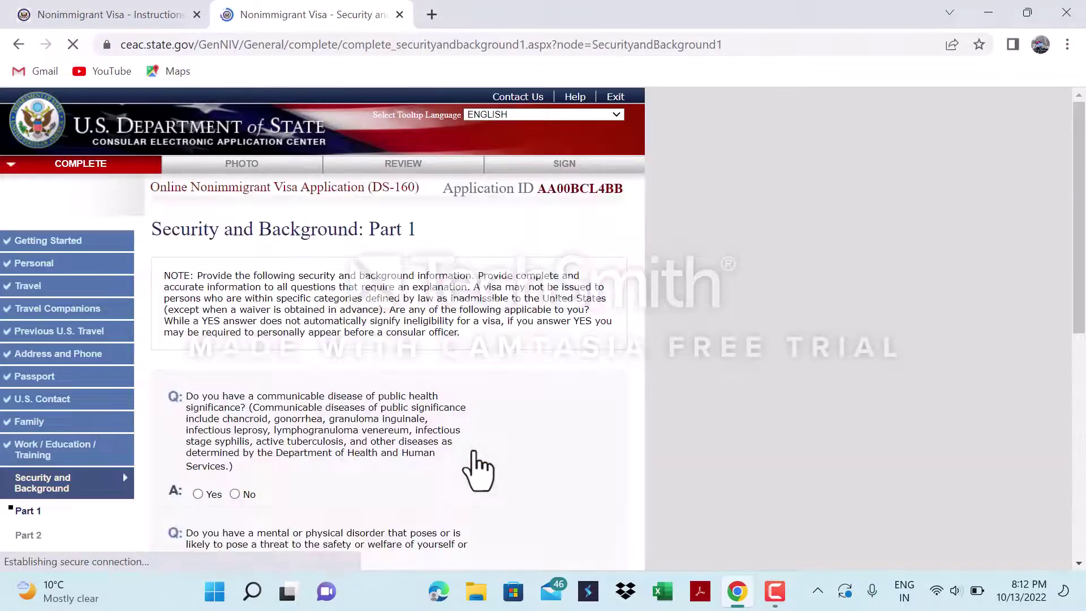
Answer No to communicable disease, mental or physical disorder and drug abuse, then go to Part 2.
scroll(280, 436, "down", 3)
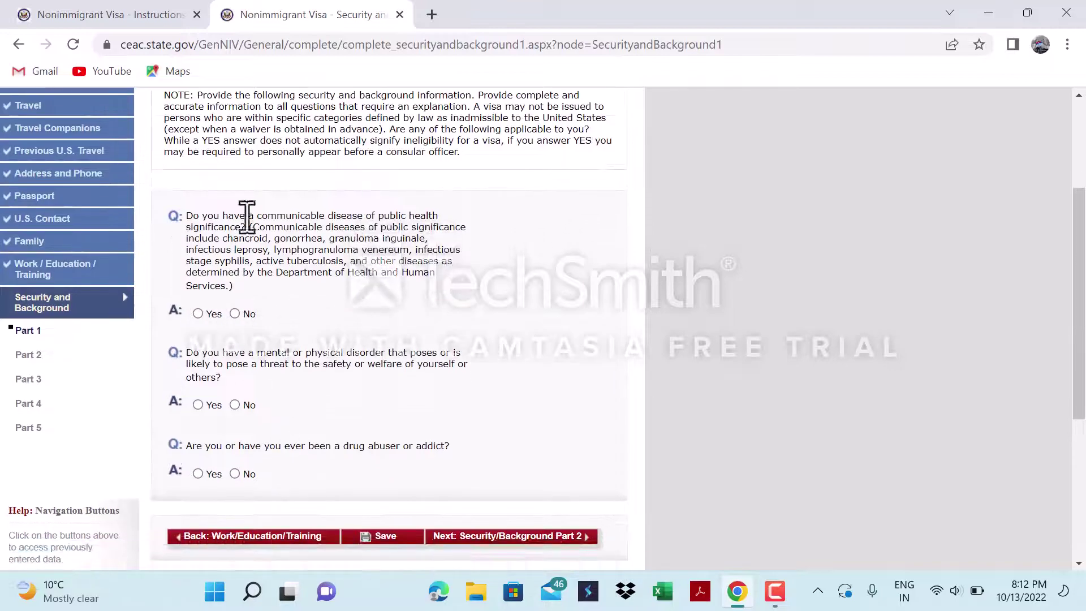
left_click(236, 312)
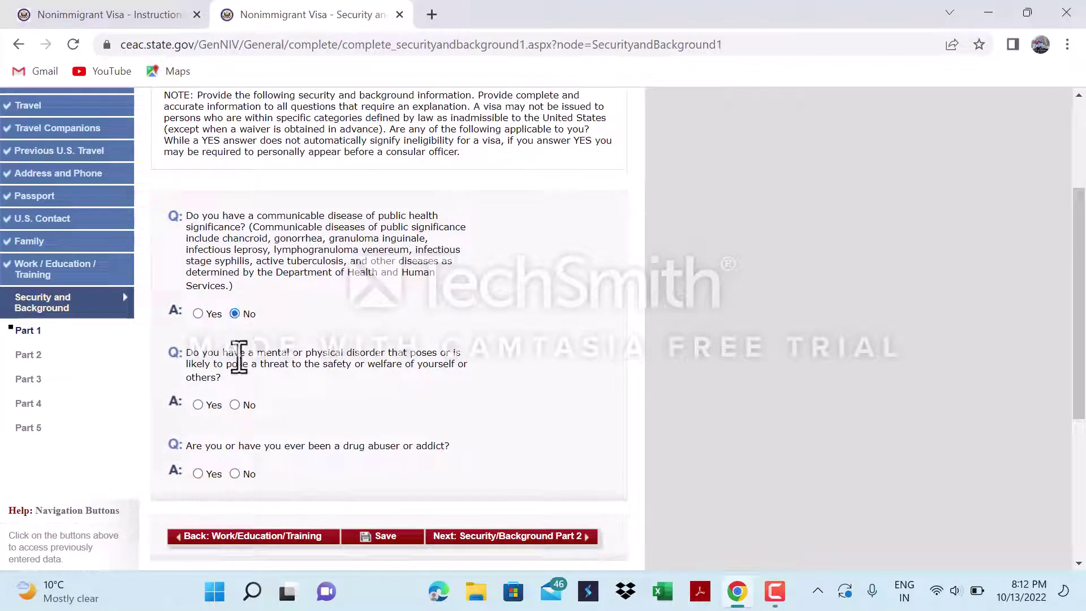
left_click(235, 405)
left_click(235, 473)
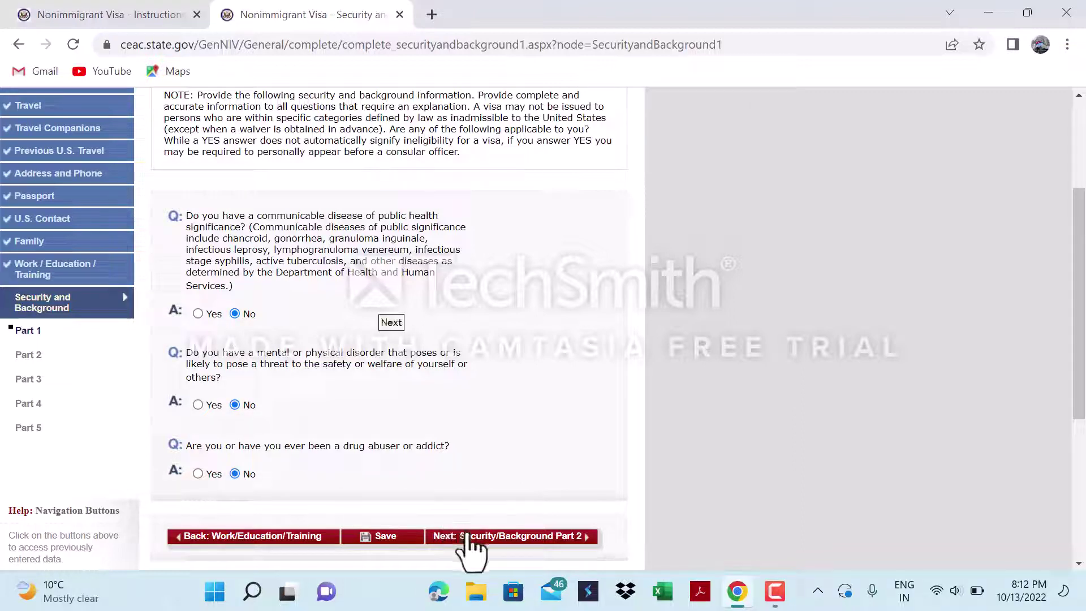
left_click(467, 536)
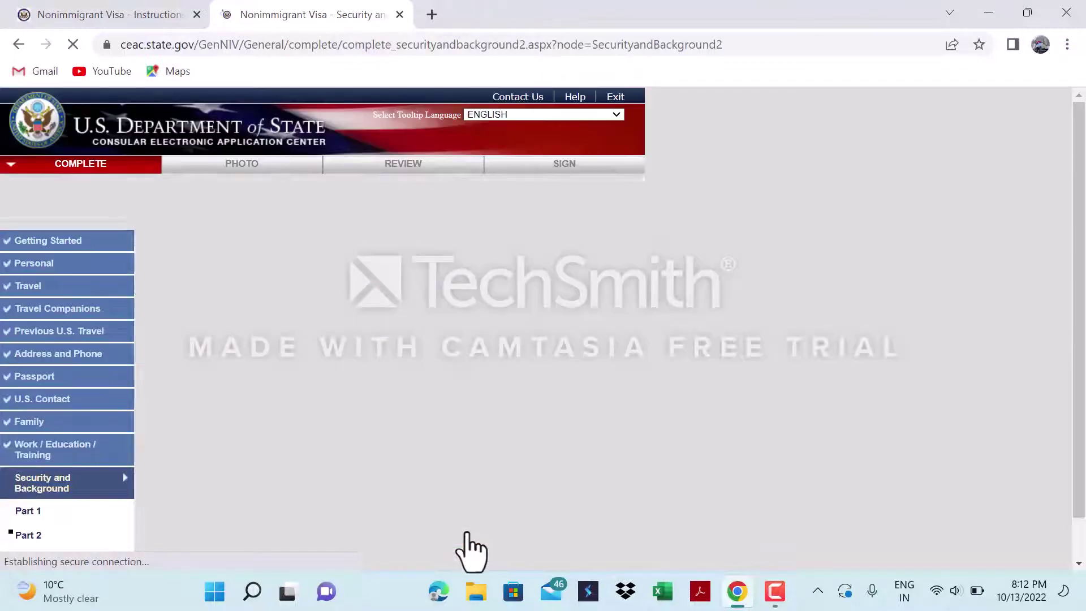
Answer No to arrests, controlled substance violations and prostitution, then continue to Part 3.
scroll(221, 421, "down", 1)
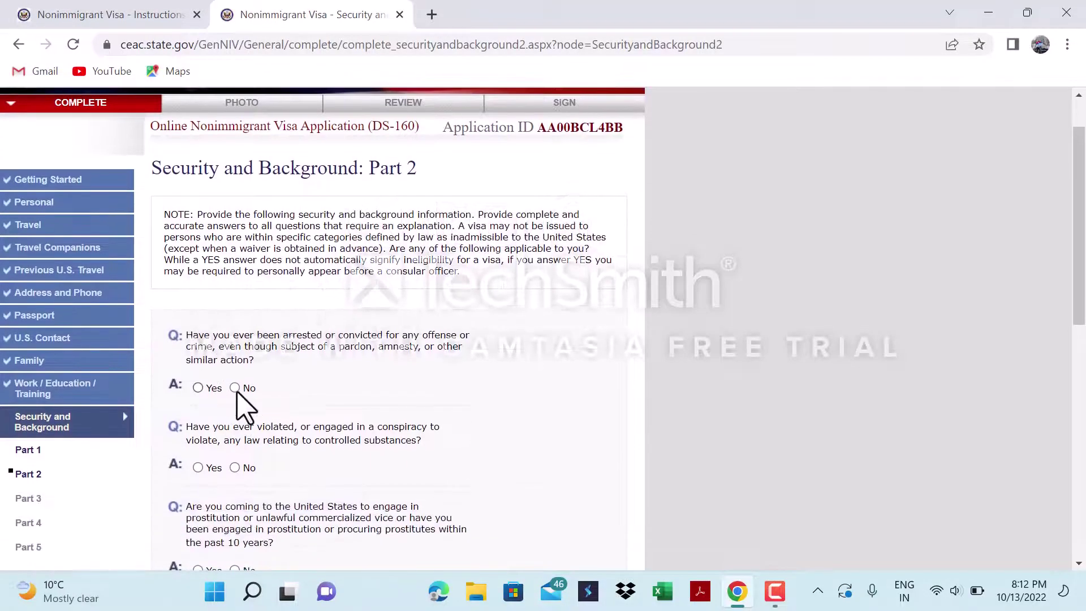
left_click(235, 388)
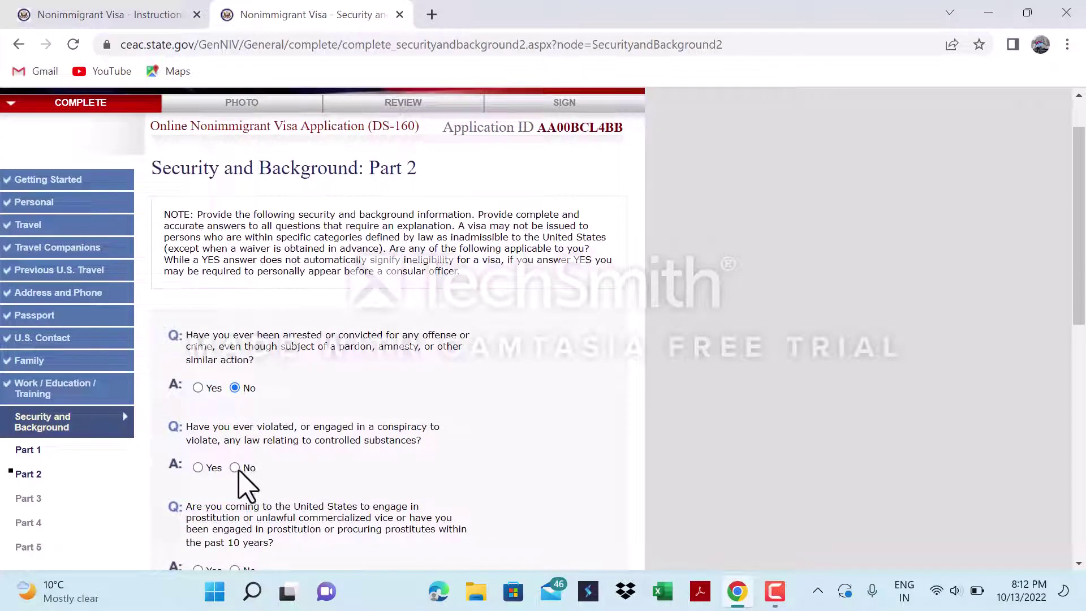
left_click(235, 468)
scroll(238, 473, "down", 3)
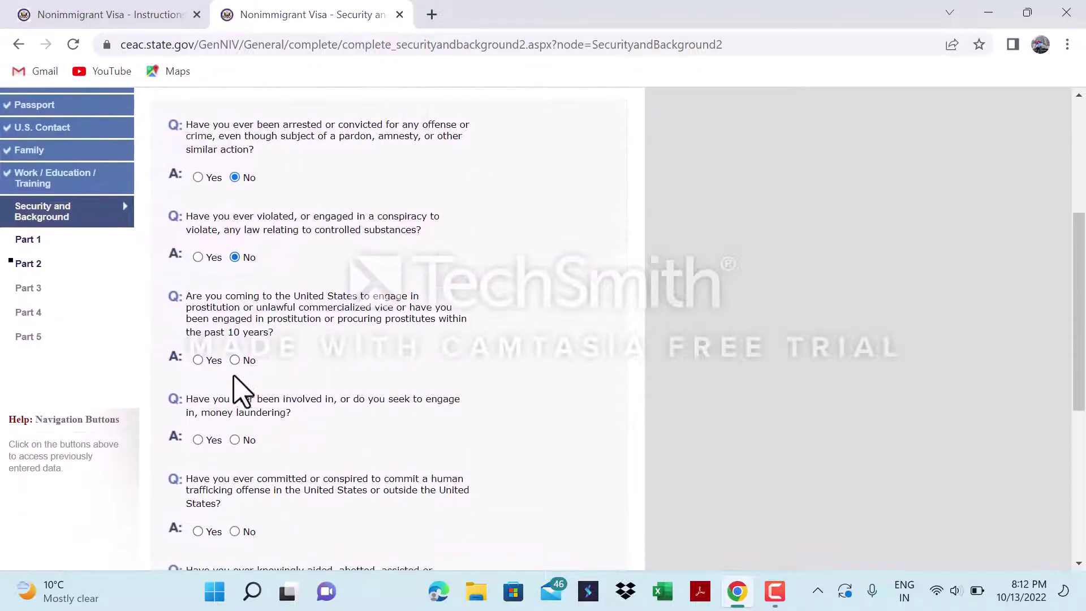
left_click(235, 360)
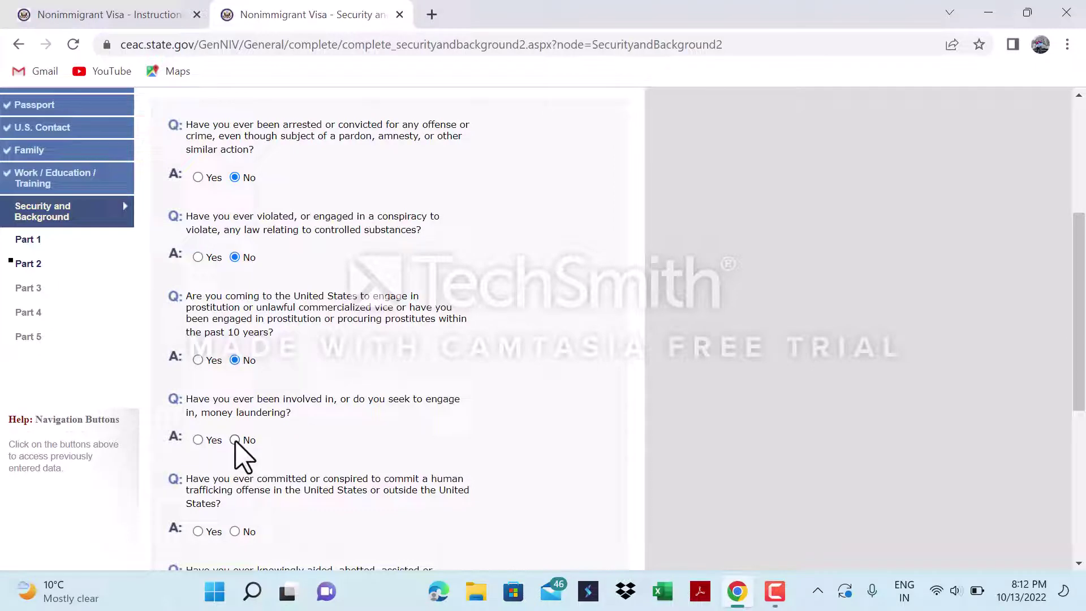
scroll(242, 476, "down", 2)
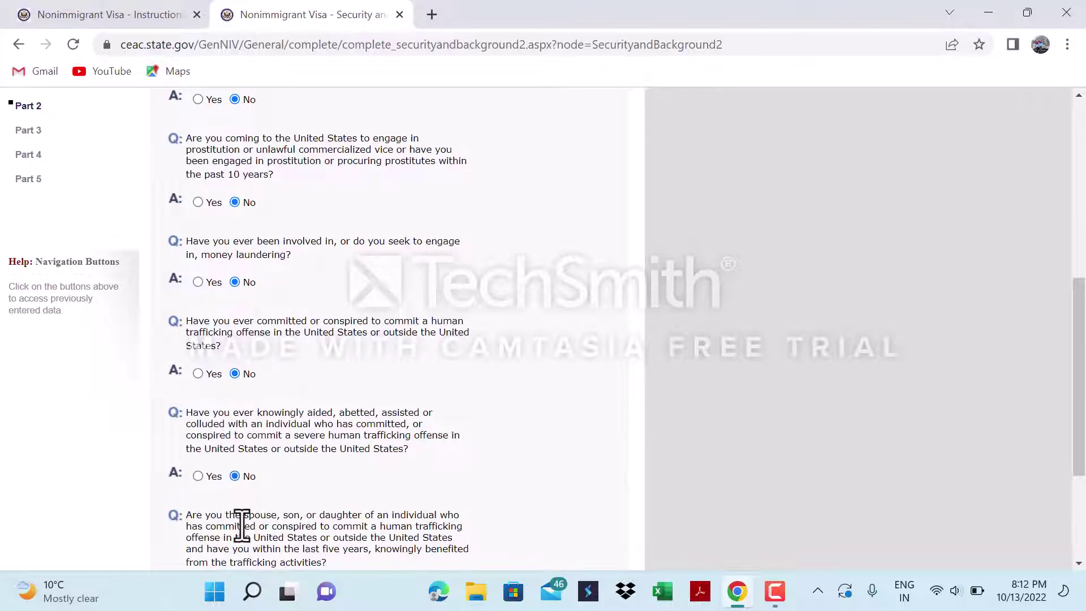
scroll(240, 518, "down", 3)
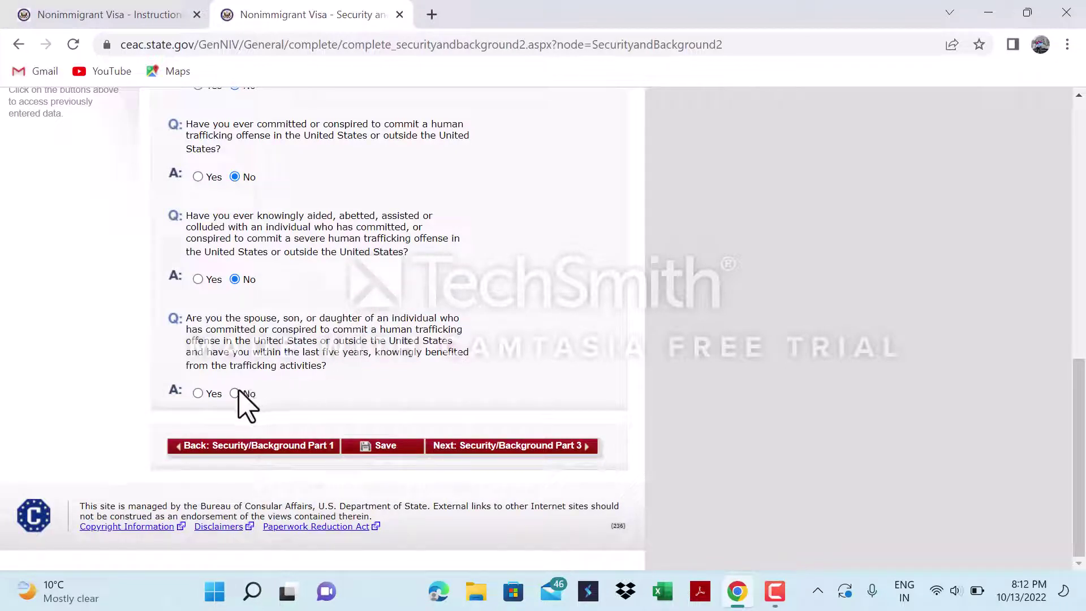
left_click(453, 447)
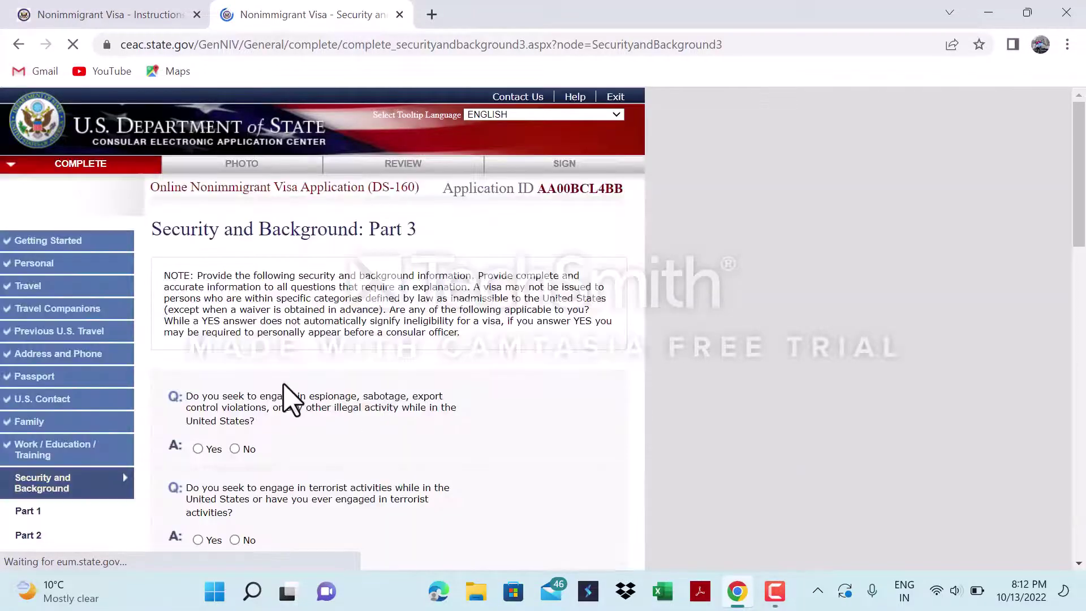
Answer No to the espionage, terrorist-organization, genocide and torture questions.
scroll(288, 399, "down", 1)
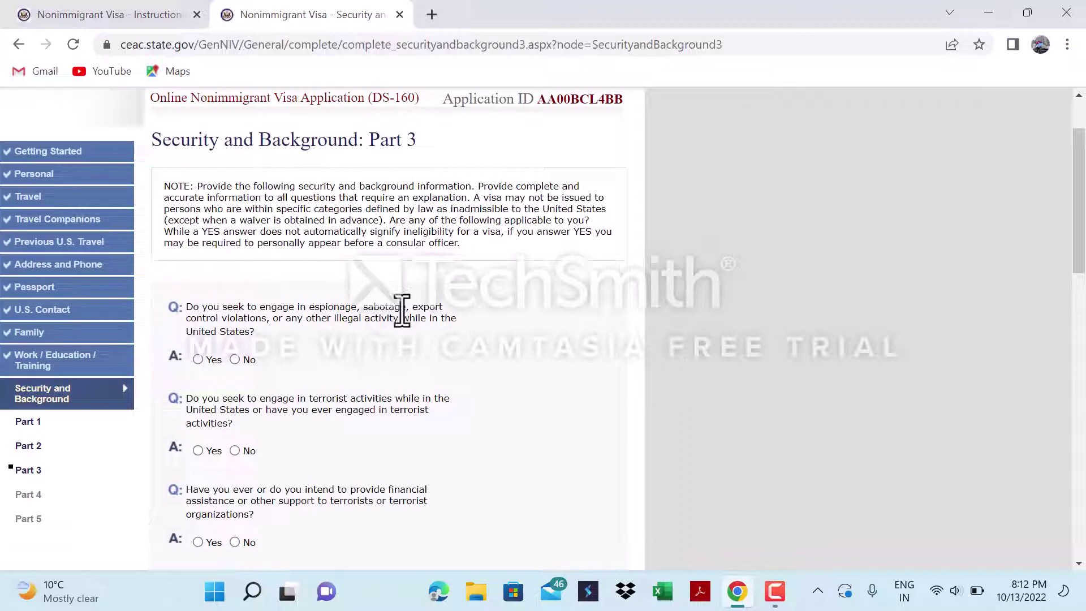
left_click(235, 360)
scroll(294, 531, "down", 1)
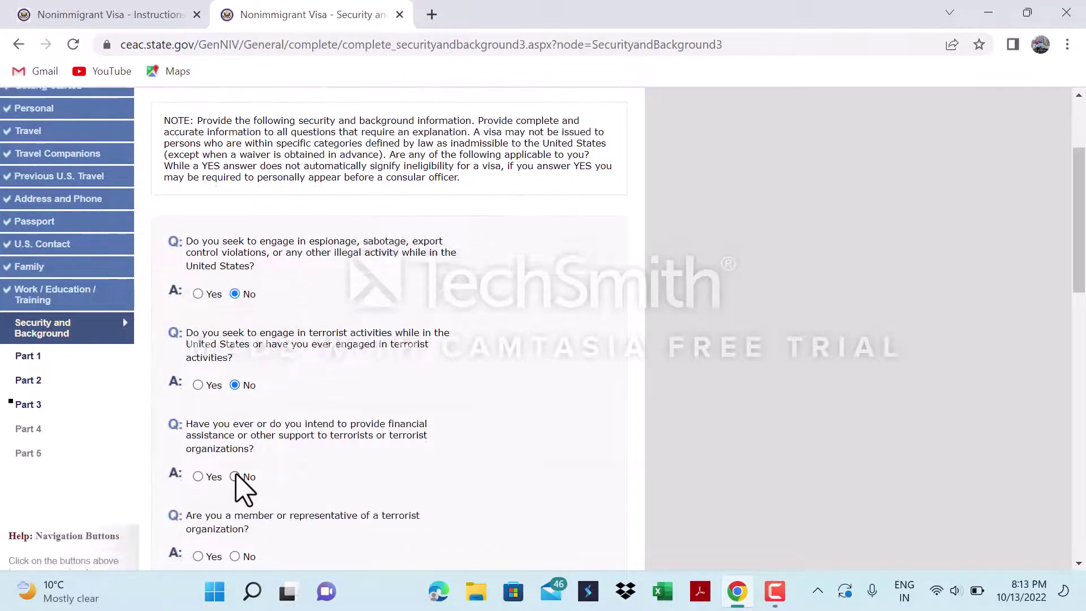
scroll(235, 477, "down", 4)
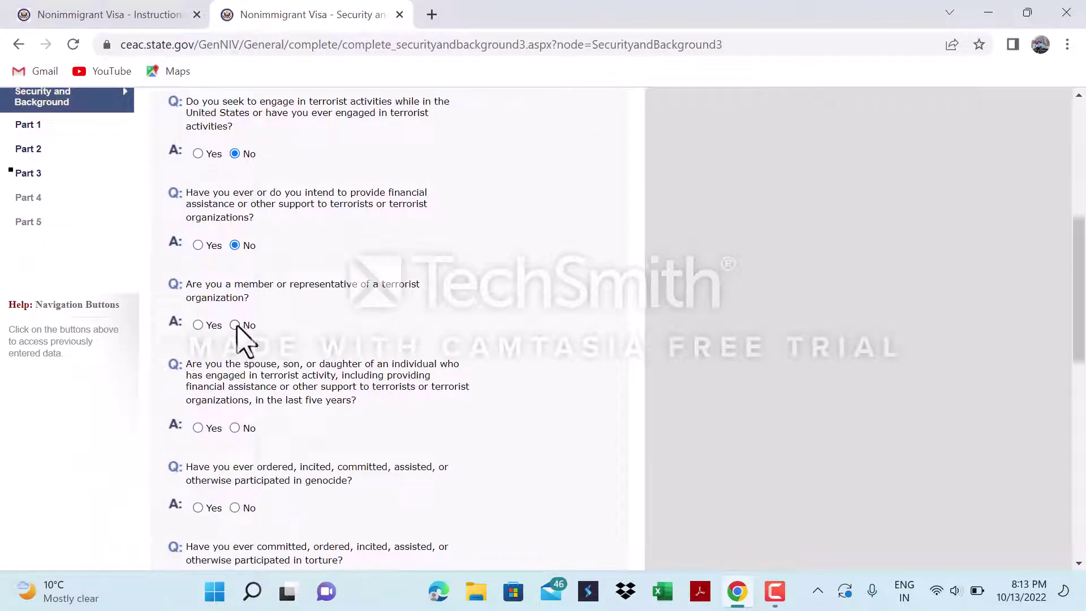
left_click(235, 325)
left_click(234, 507)
scroll(238, 512, "down", 2)
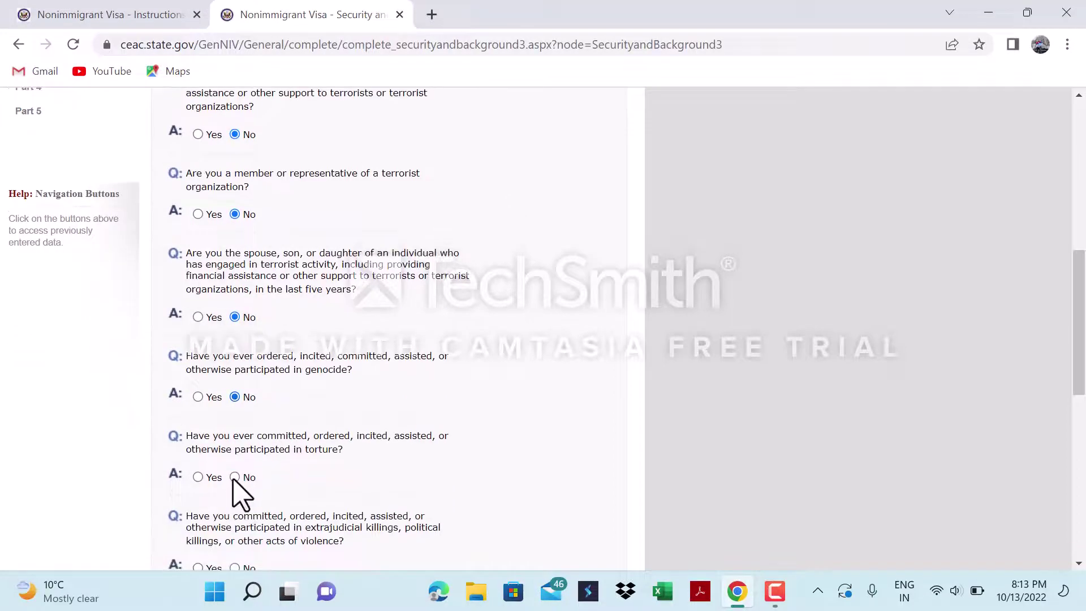
left_click(235, 478)
Answer No to the religious-freedom and organ-transplantation questions.
scroll(235, 469, "down", 4)
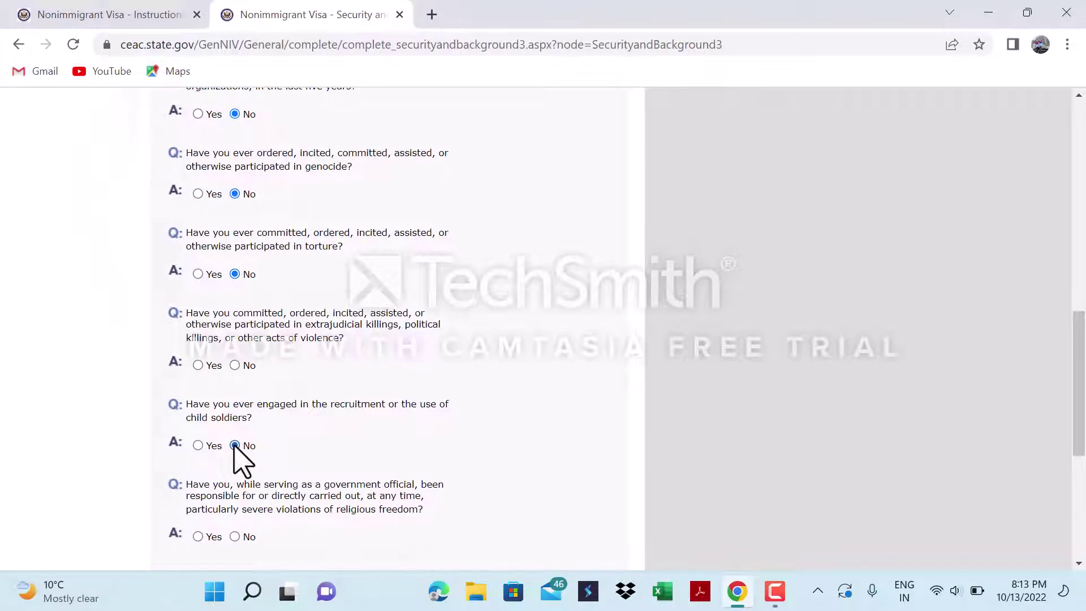
scroll(235, 447, "down", 3)
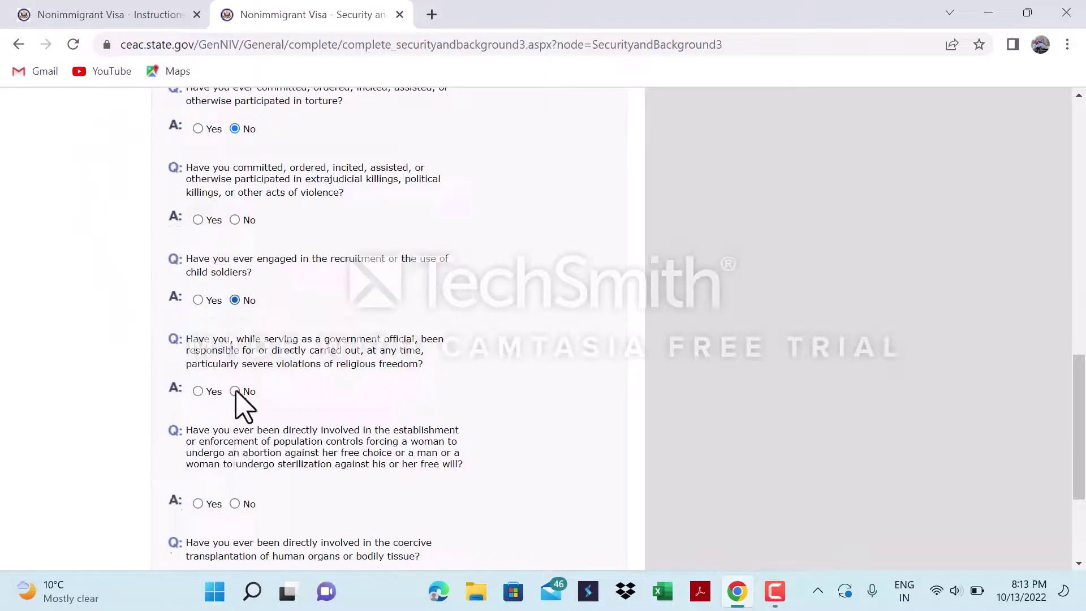
left_click(235, 391)
scroll(242, 443, "down", 1)
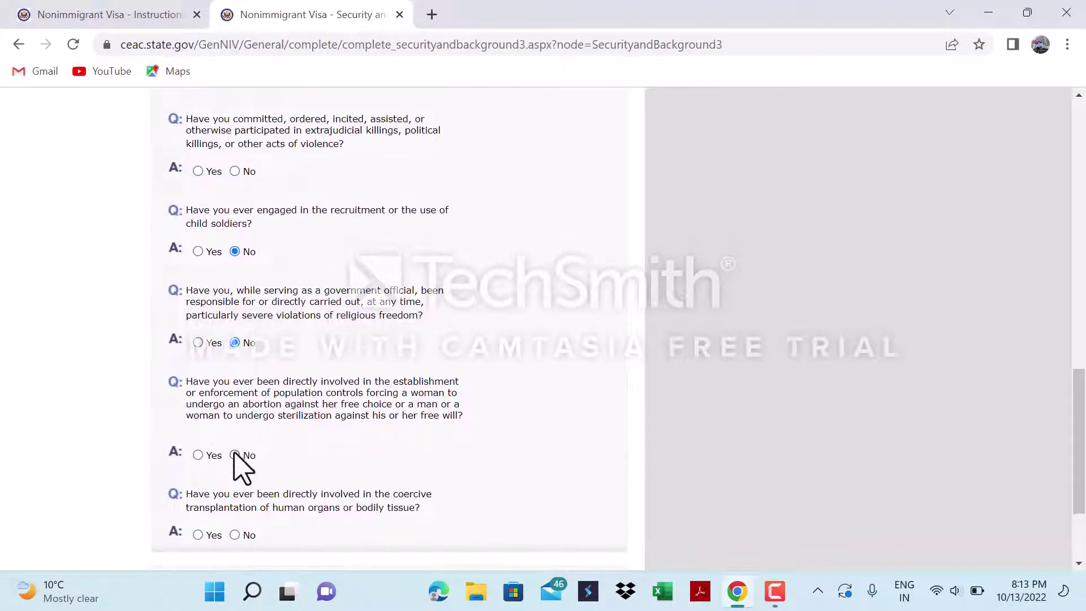
left_click(235, 535)
scroll(491, 560, "down", 3)
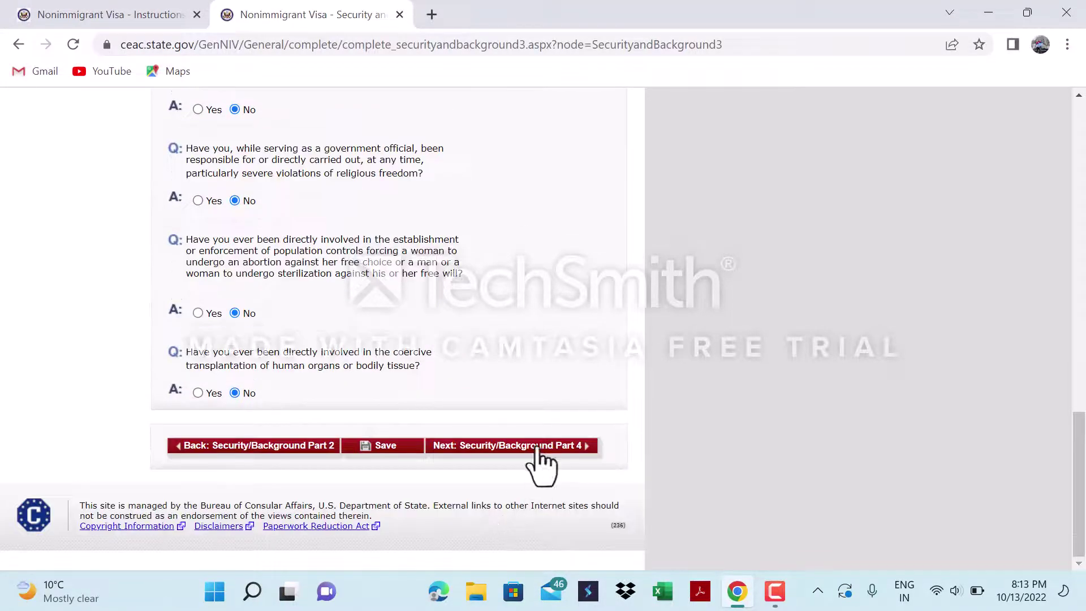
Fix the flagged extrajudicial-killings question by answering No.
left_click(536, 447)
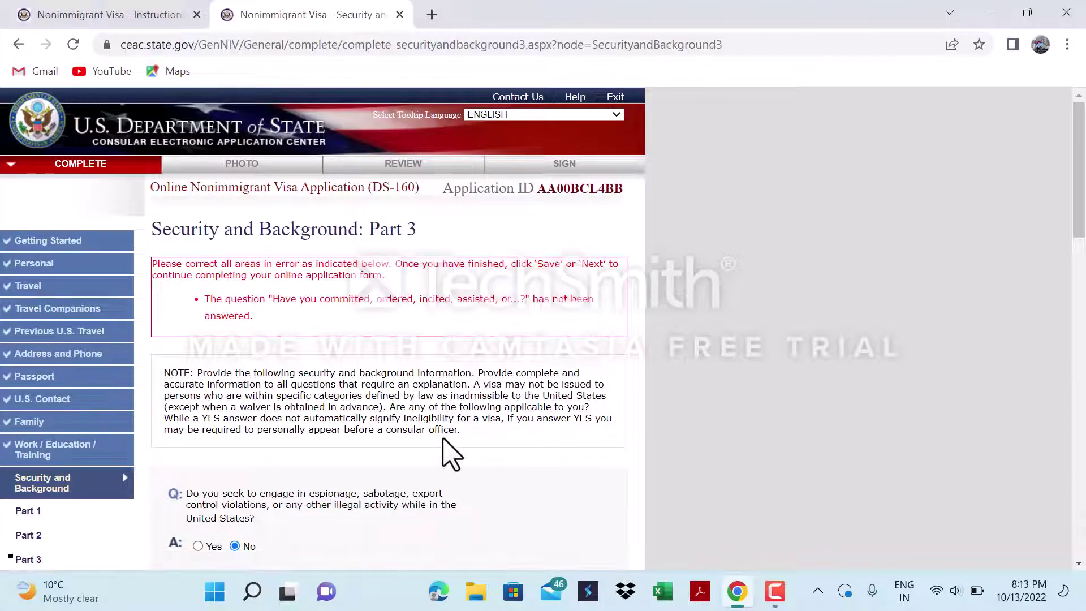
scroll(448, 448, "down", 1)
scroll(451, 453, "down", 10)
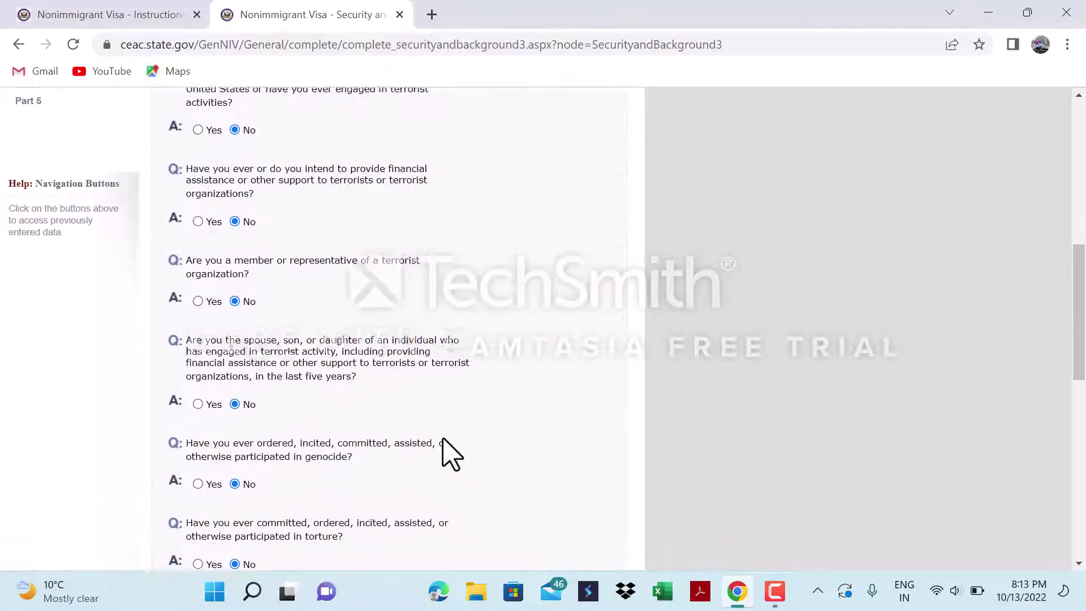
scroll(450, 452, "down", 2)
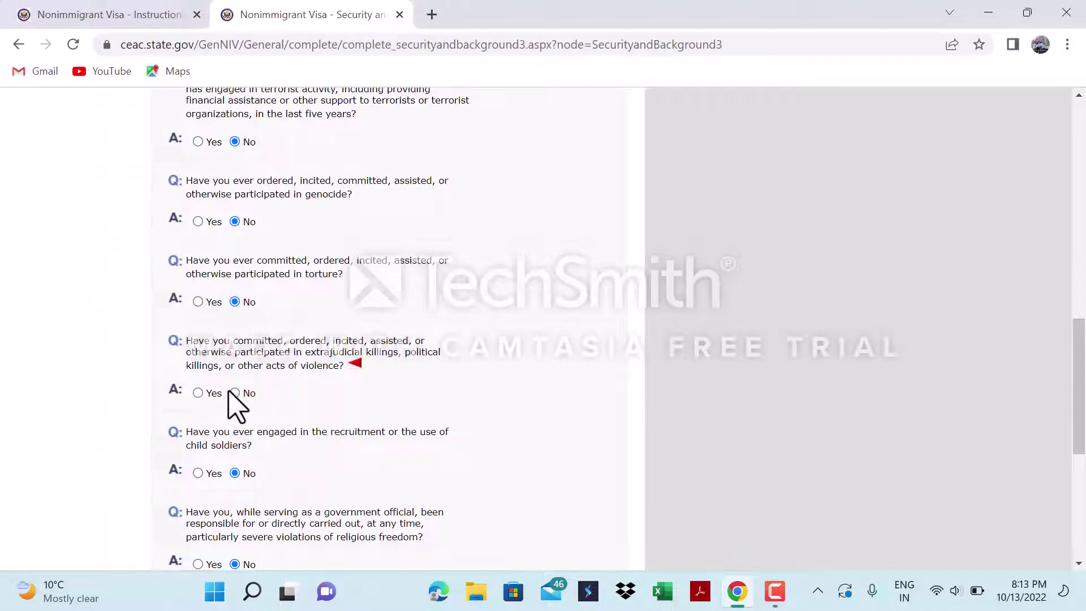
left_click(234, 393)
scroll(339, 491, "down", 6)
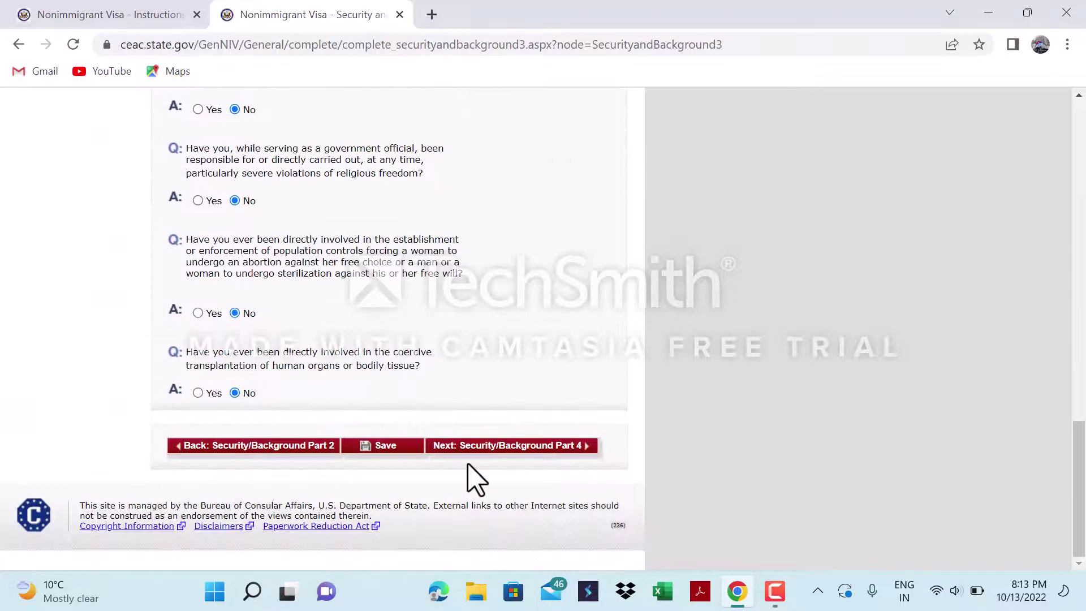
Pass Part 4, answer No to Part 5's illegal voting and citizenship-renunciation questions, then proceed to PHOTO.
left_click(484, 446)
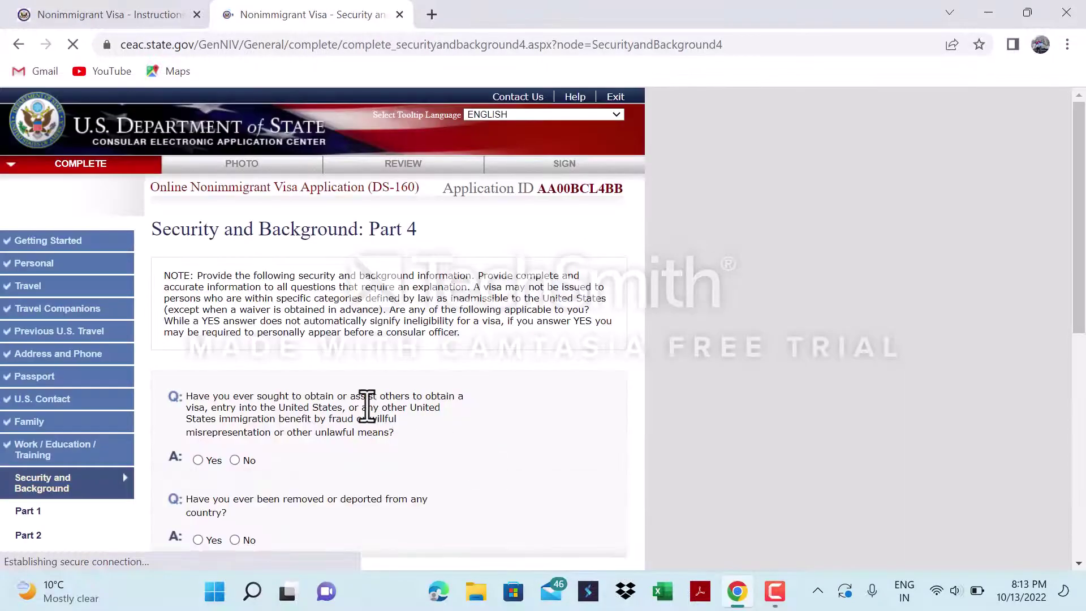
scroll(364, 424, "down", 3)
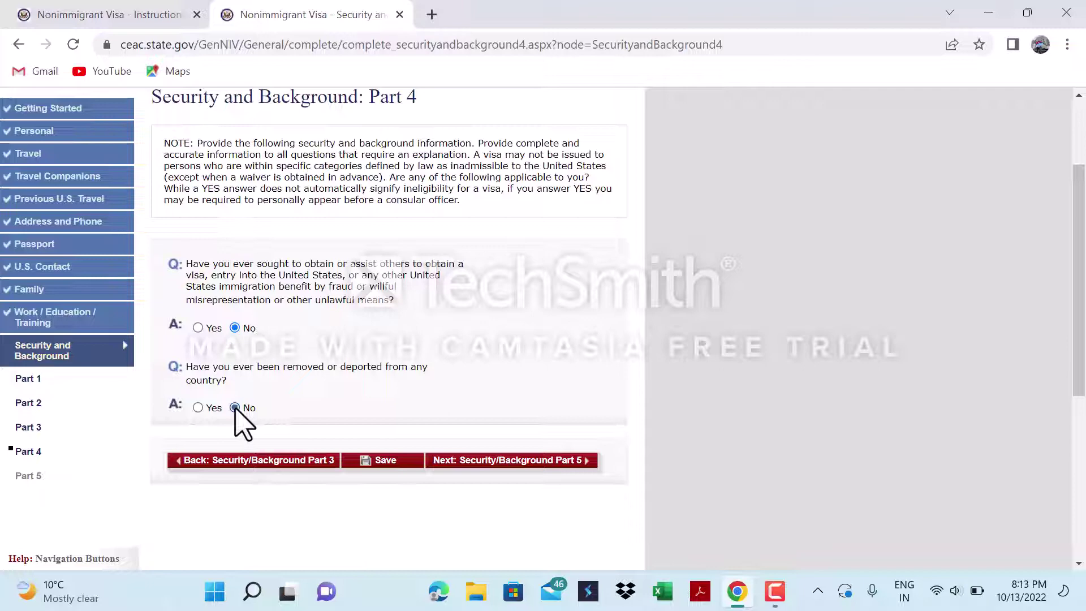
left_click(472, 461)
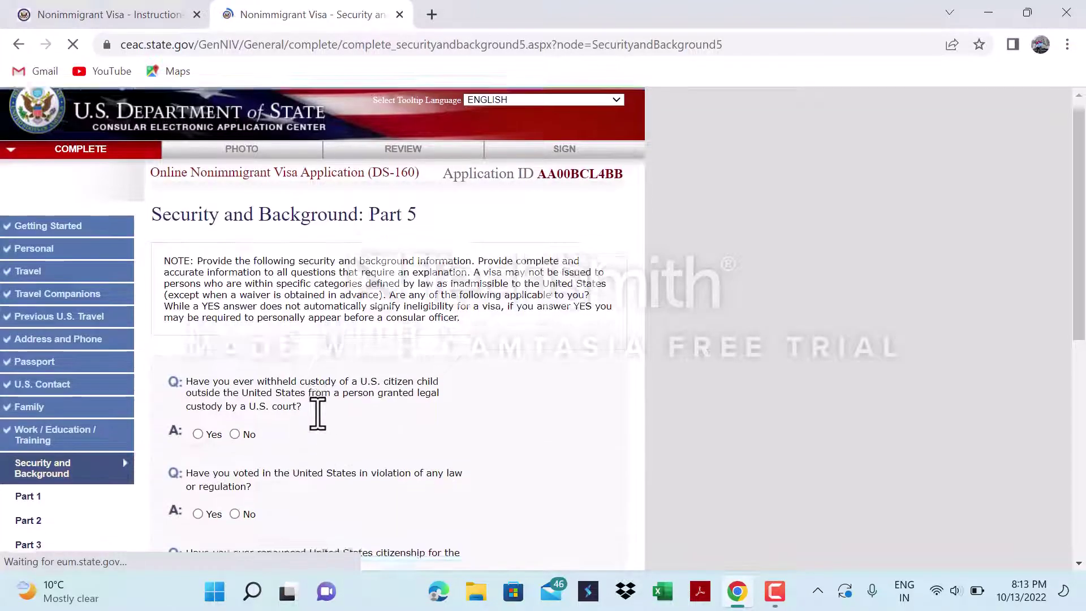
scroll(317, 413, "down", 2)
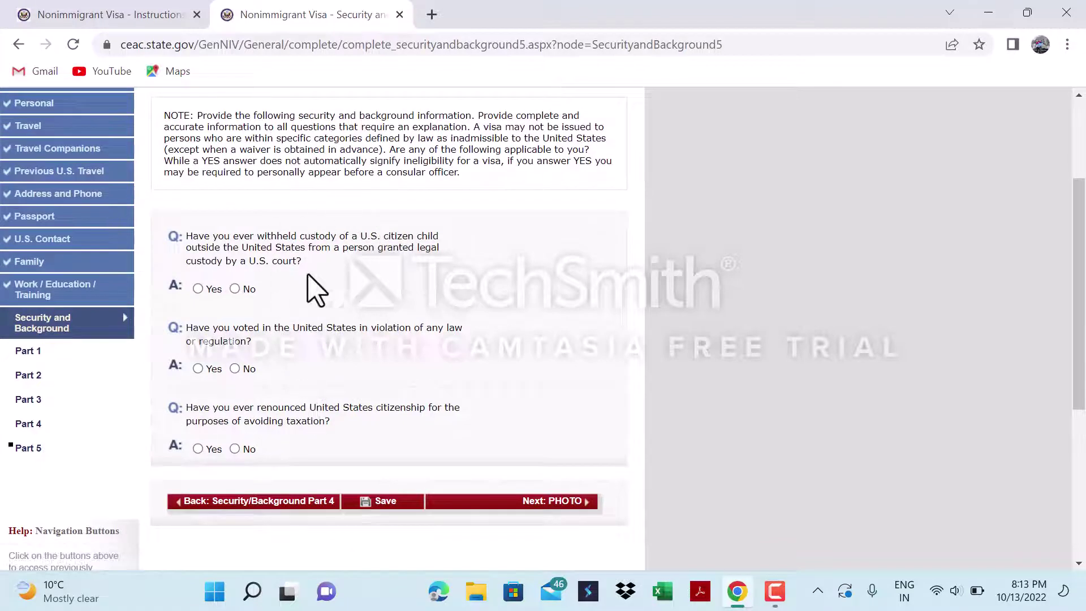
left_click(235, 368)
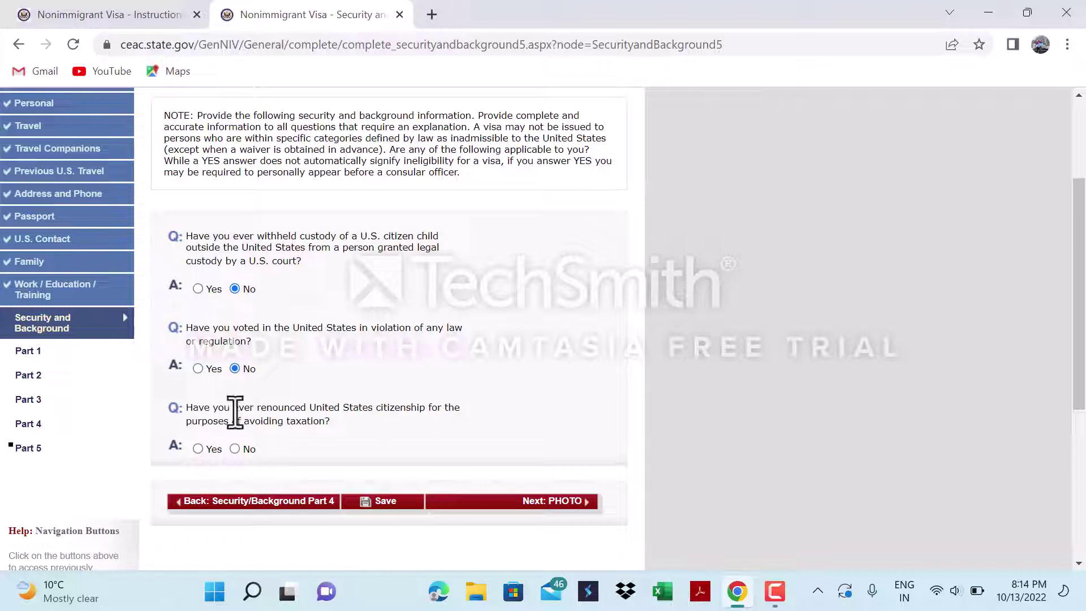
left_click(235, 449)
left_click(496, 501)
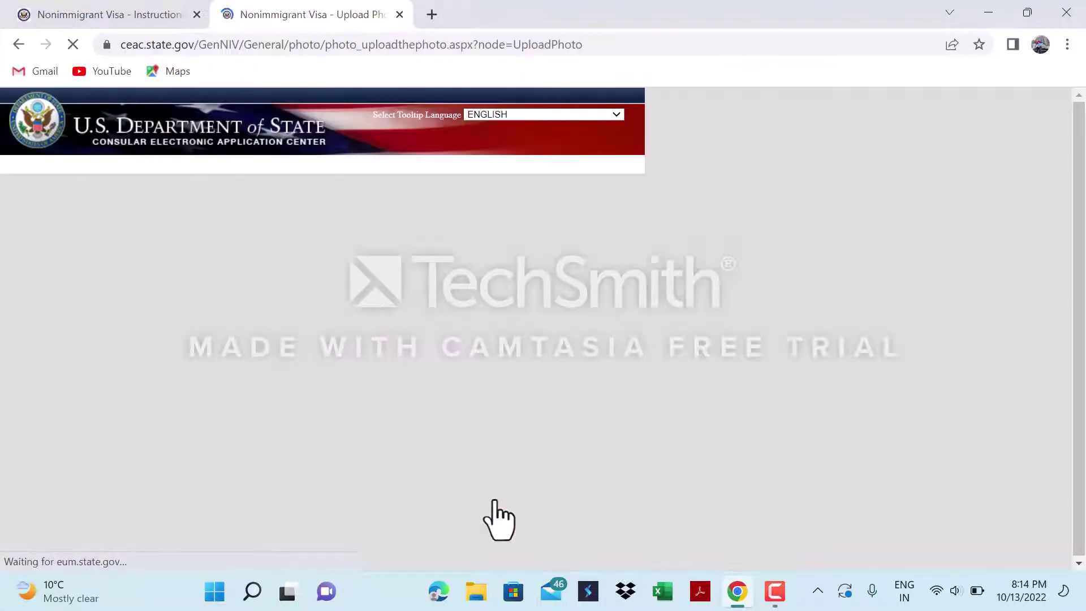
Select US VISA APPLICATIONUntitled Project.mp4 from Downloads as the photo file.
scroll(446, 485, "down", 4)
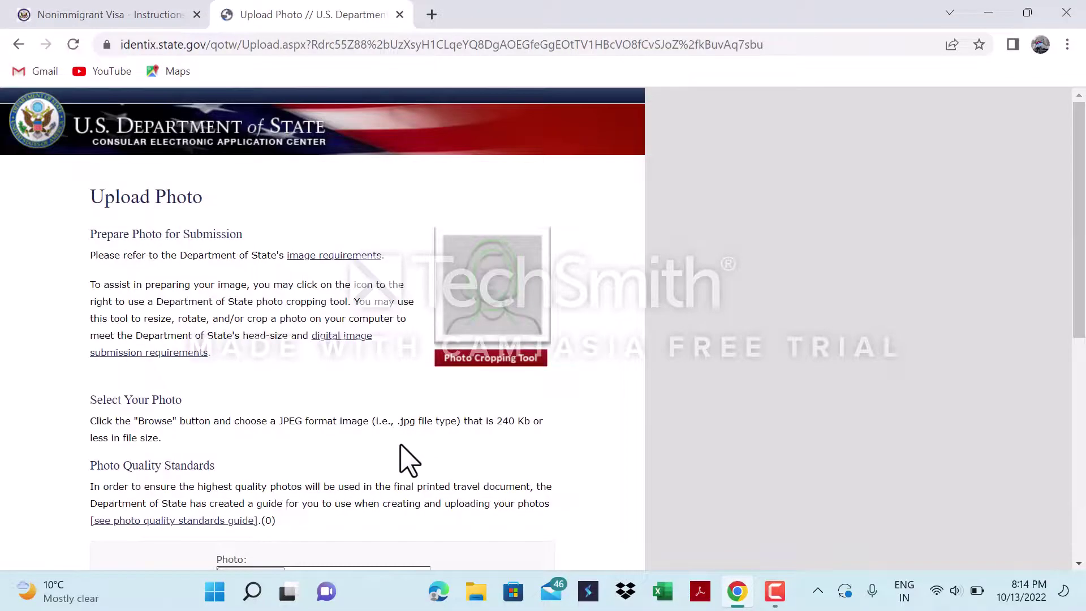
scroll(384, 430, "down", 8)
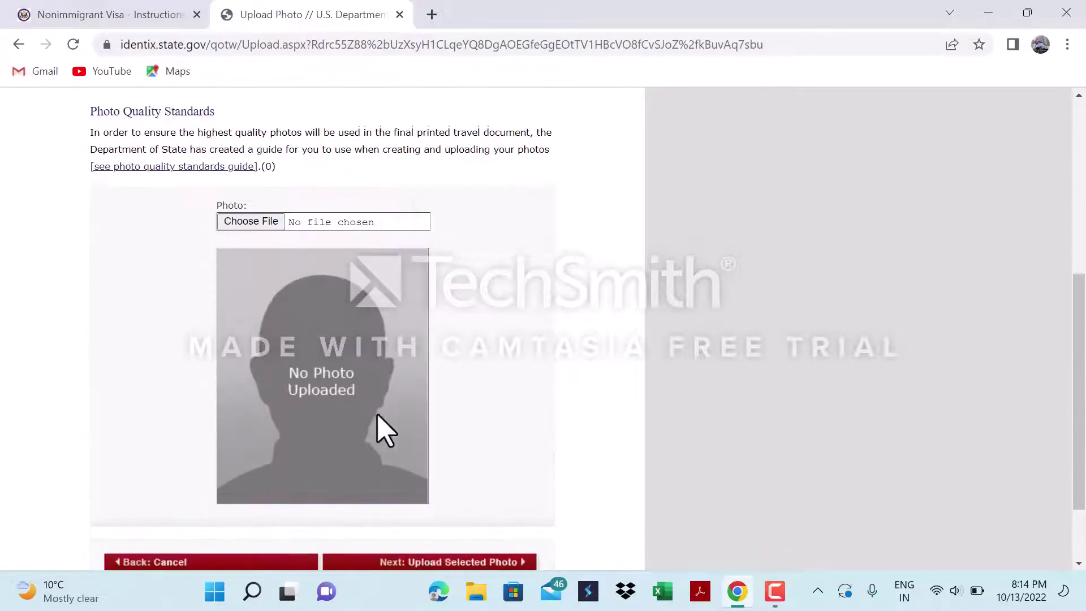
left_click(257, 130)
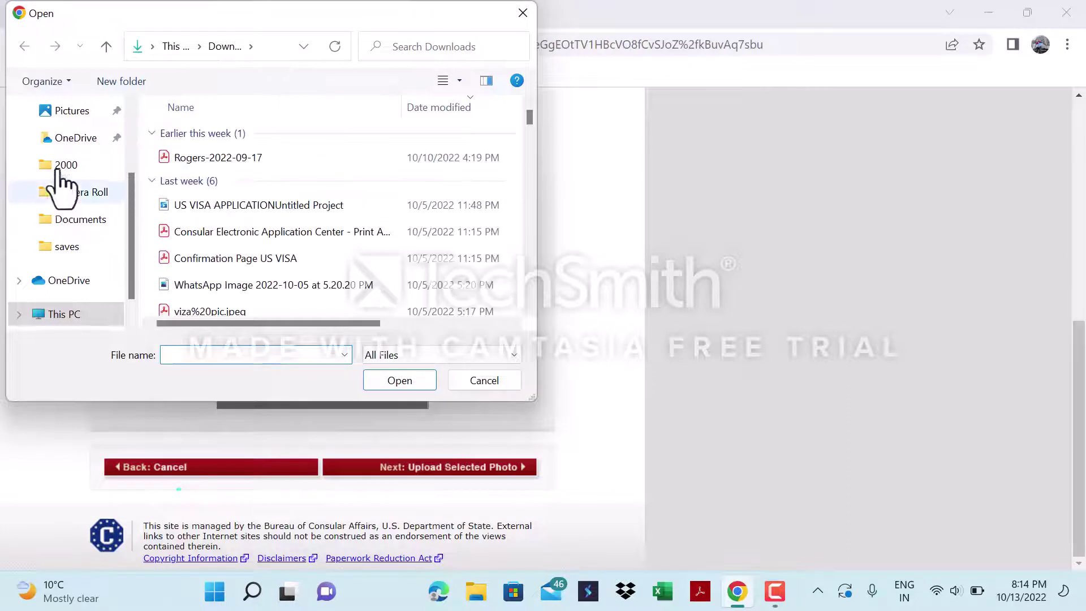
scroll(91, 246, "down", 1)
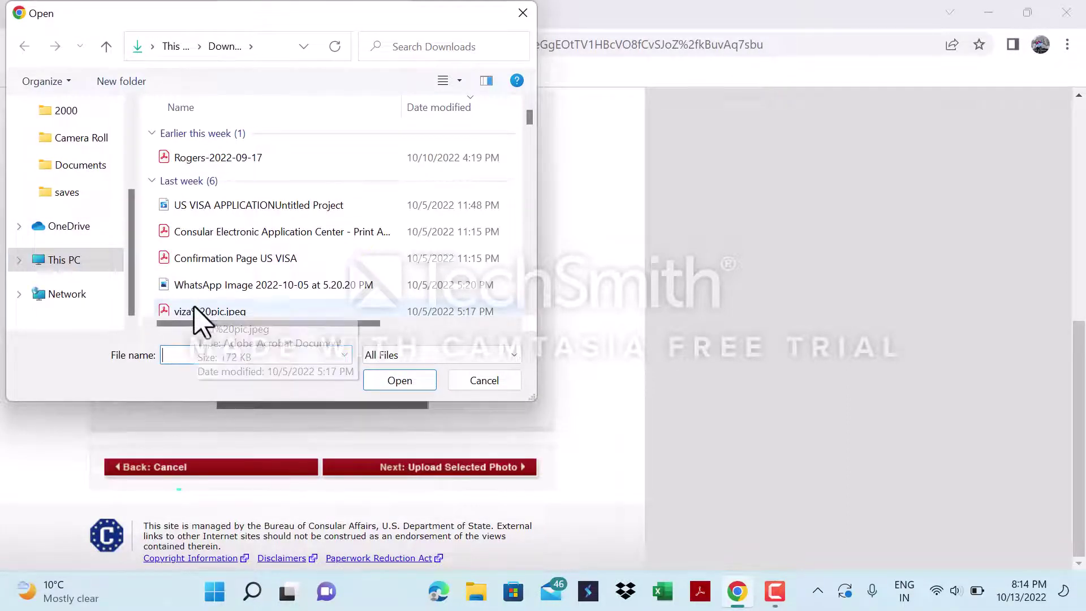
scroll(244, 234, "down", 2)
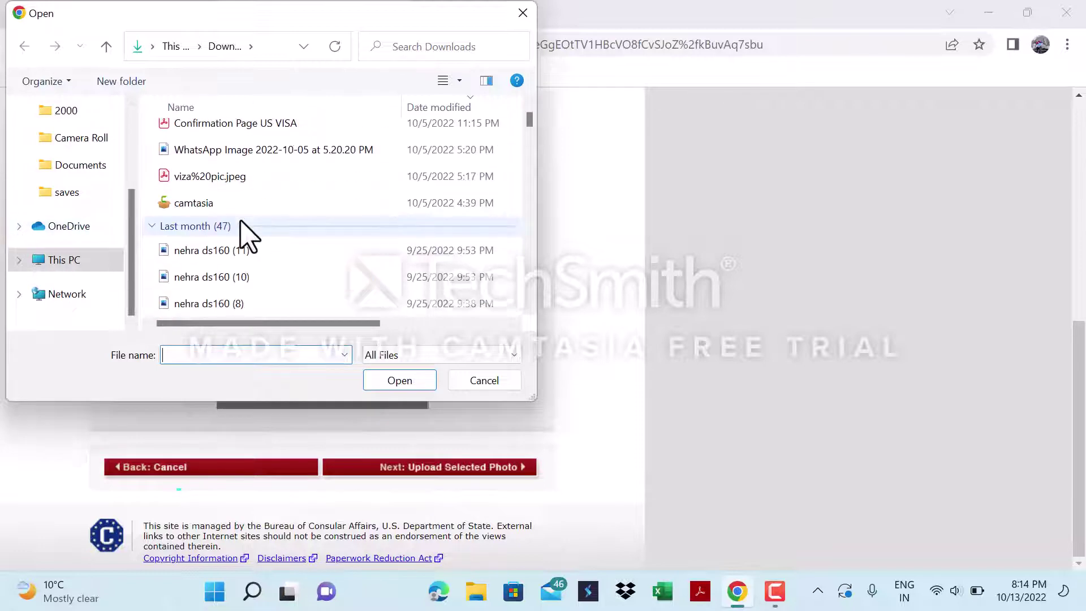
scroll(242, 226, "up", 3)
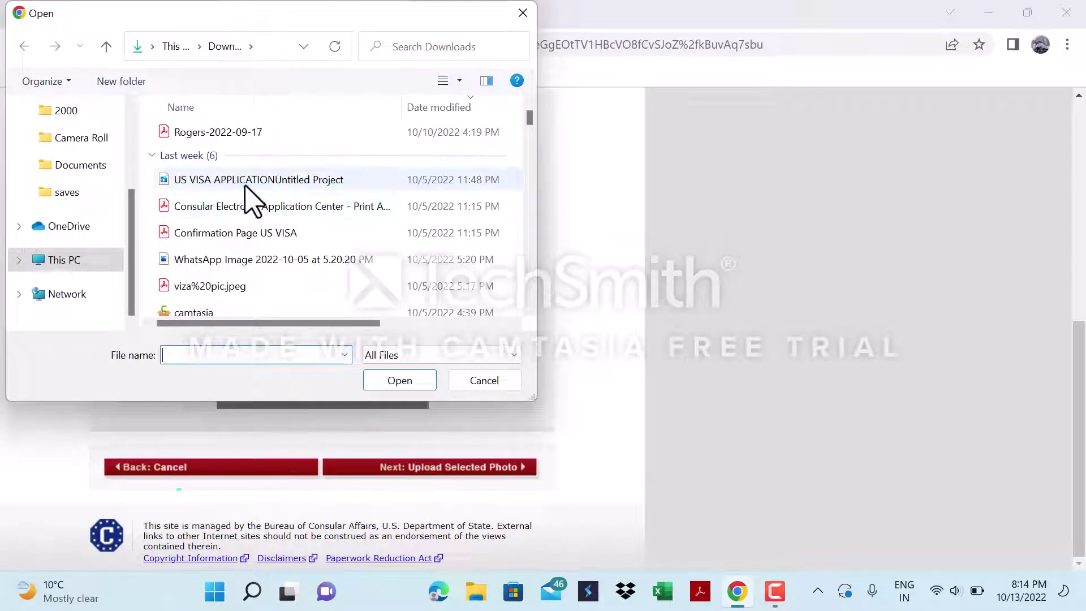
double_click(244, 181)
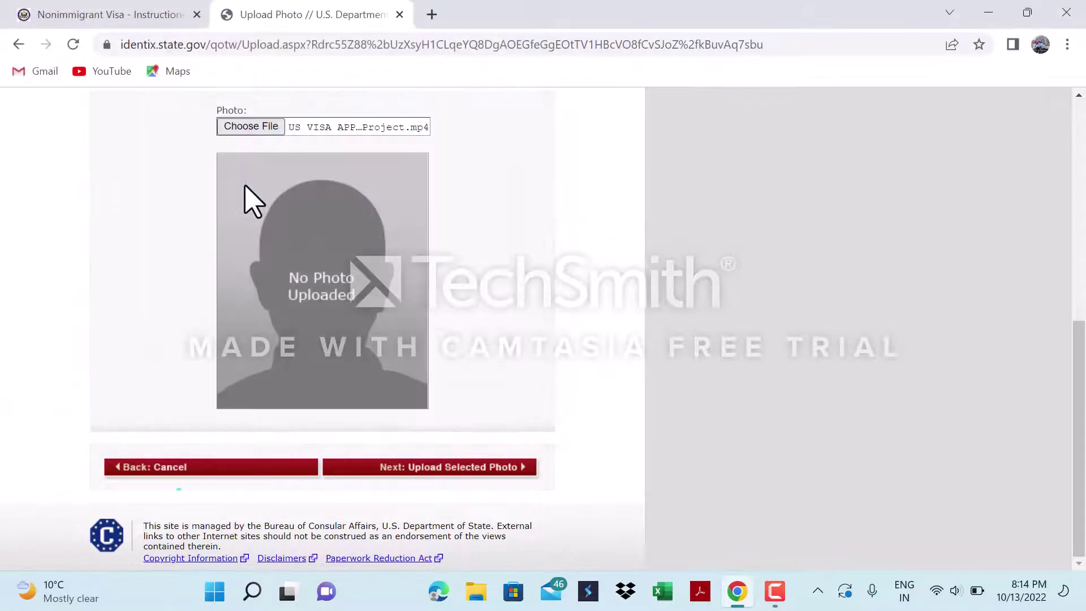
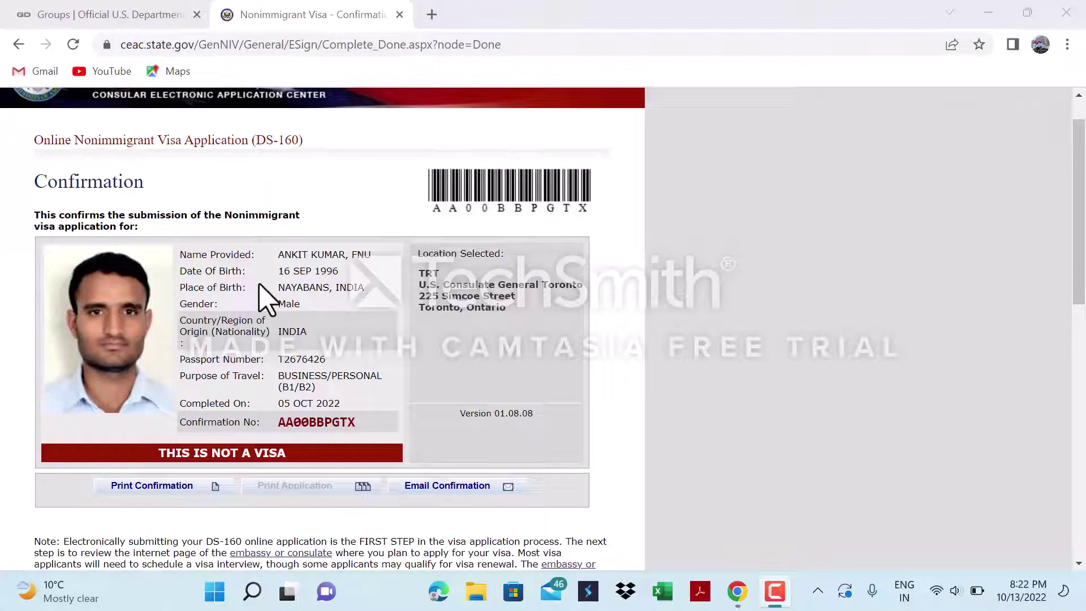
Review the submitted DS-160 confirmation page and highlight the Confirmation No. value.
scroll(263, 297, "down", 10)
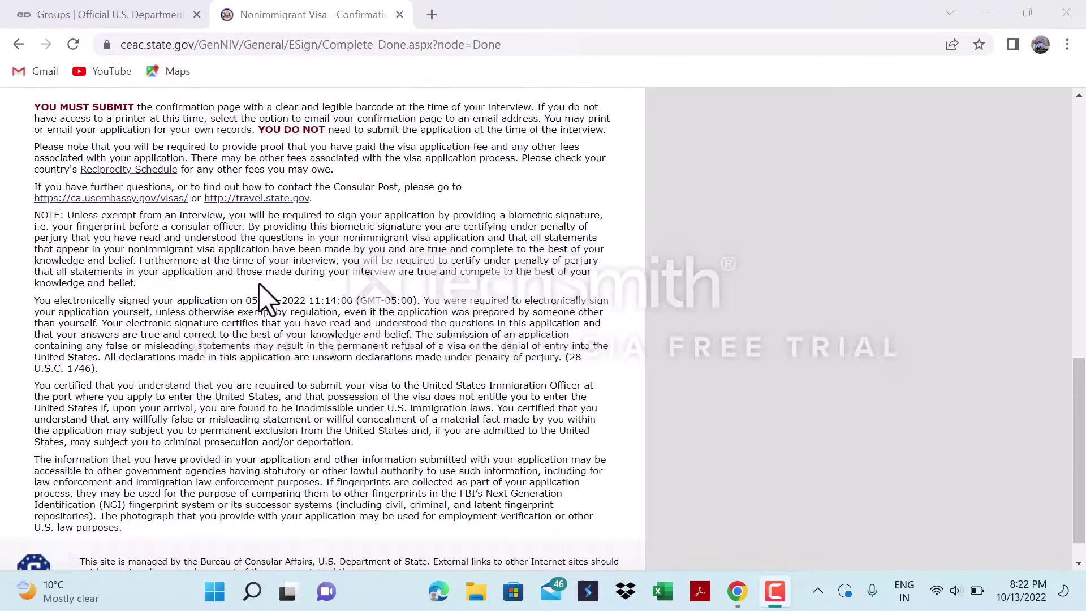
scroll(263, 297, "up", 10)
scroll(265, 297, "up", 2)
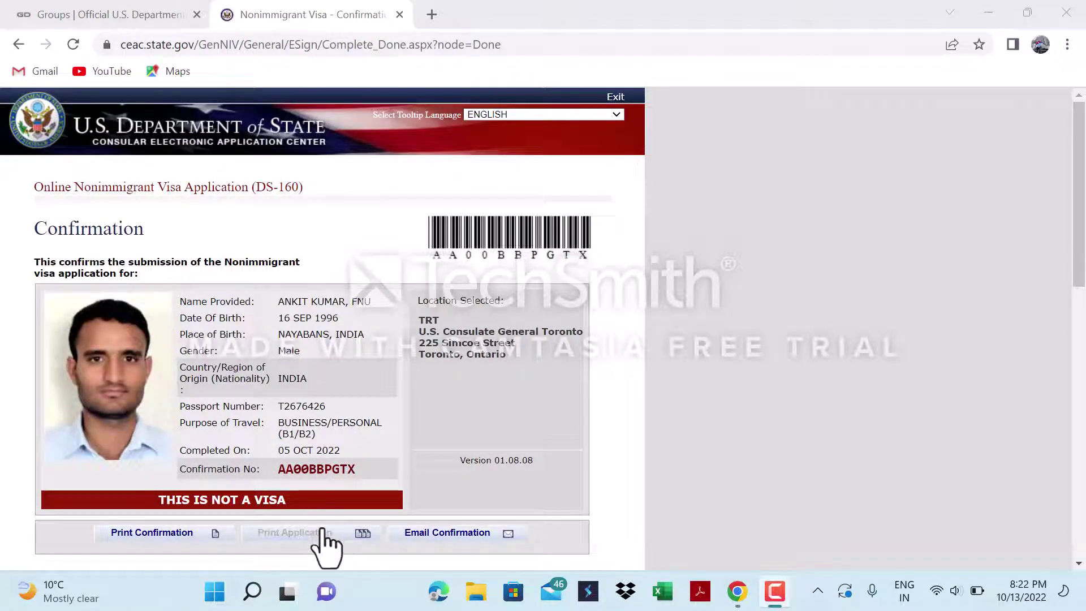
scroll(327, 542, "down", 2)
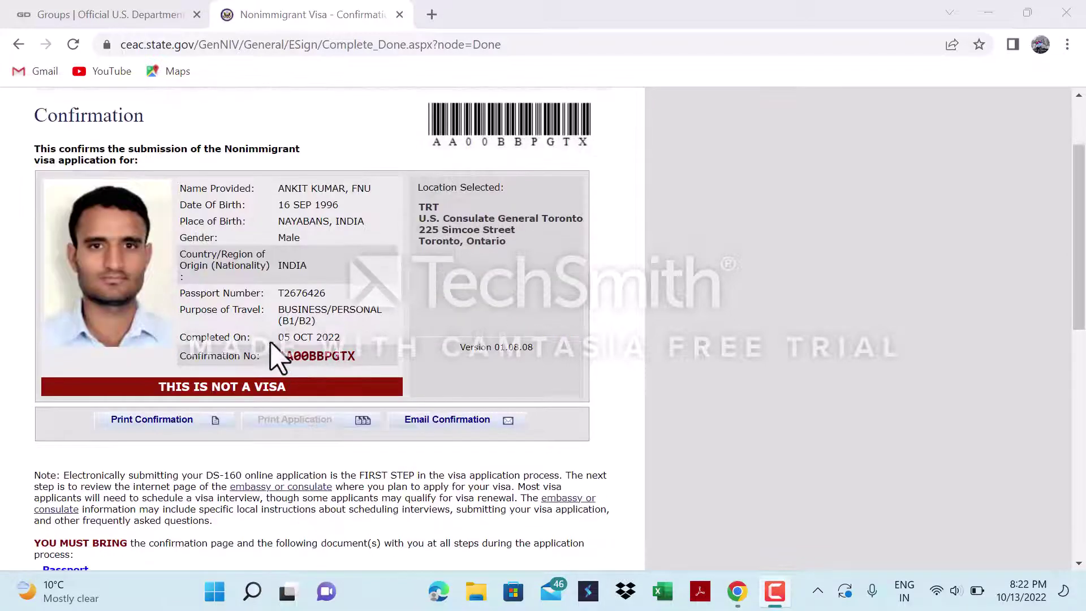
left_click_drag(278, 356, 357, 352)
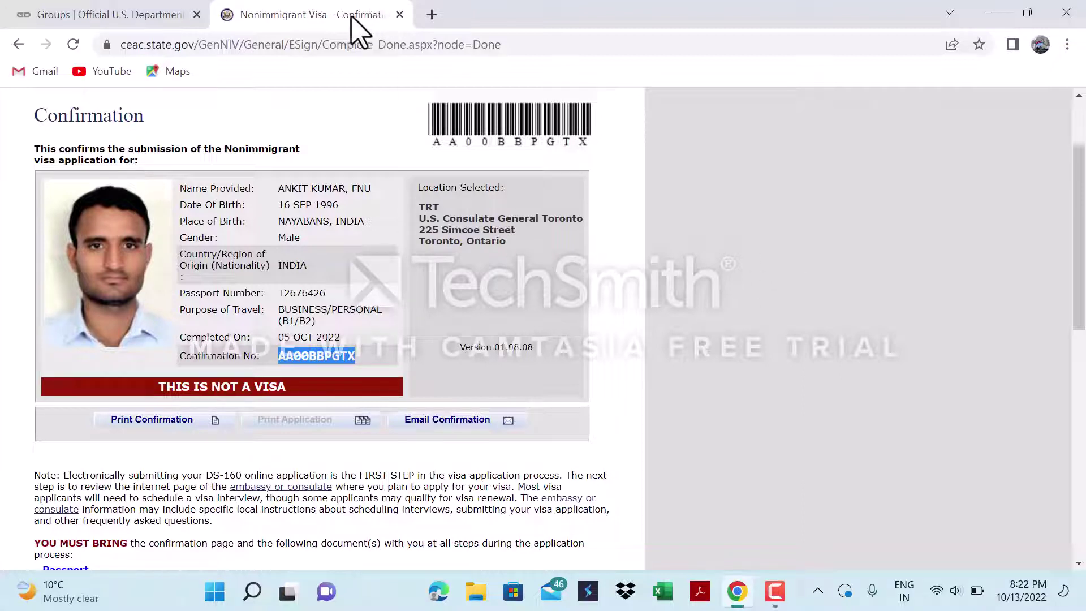
In a new tab, search Google for 'us visa appointment' and open the ais.usvisa-info.com result.
left_click(432, 15)
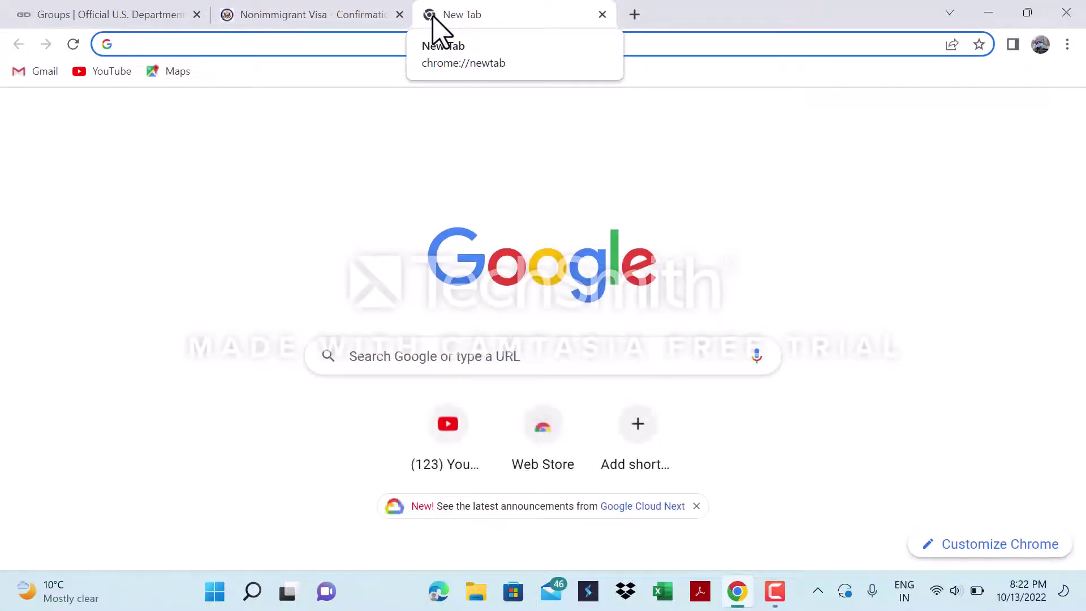
left_click(412, 355)
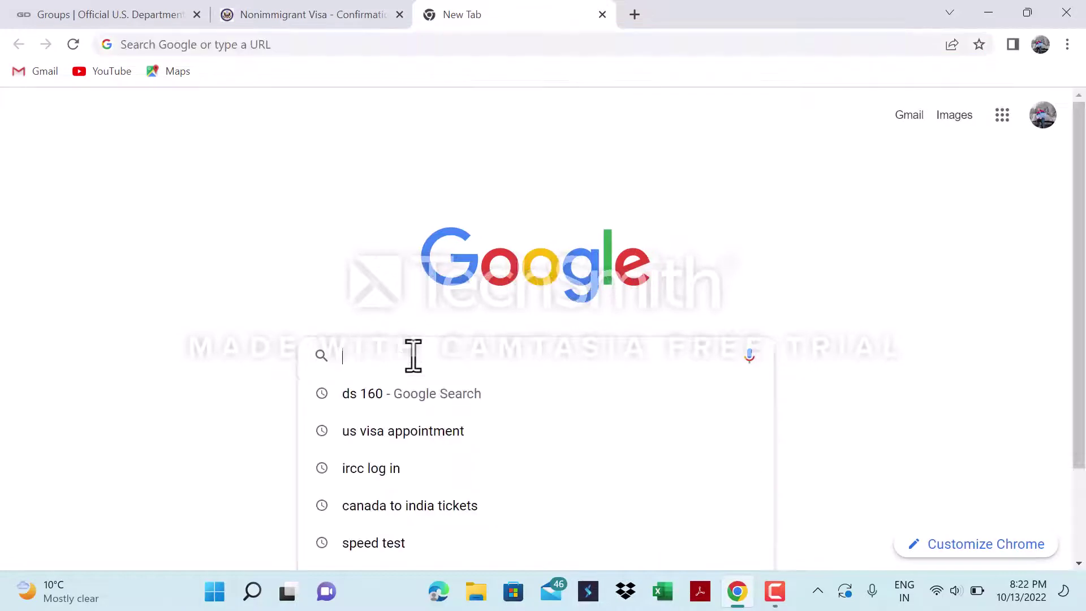
type("US")
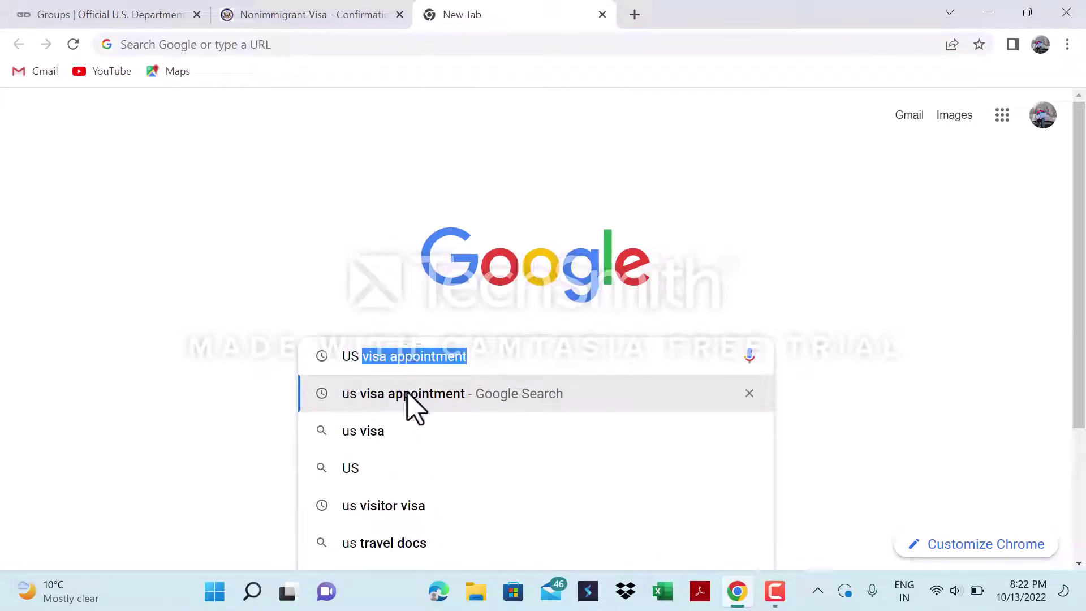
left_click(407, 393)
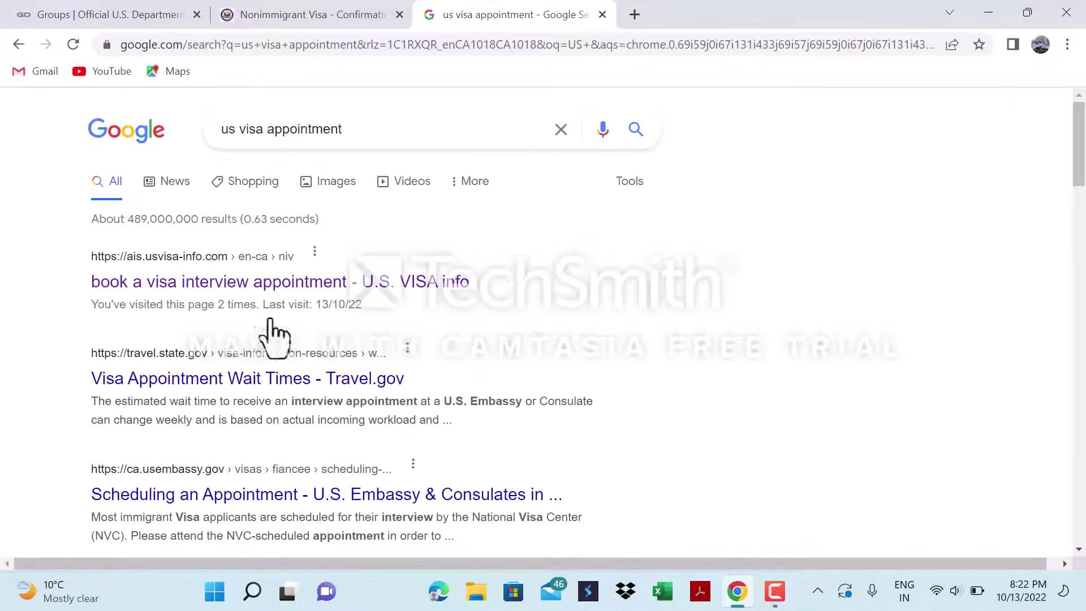
left_click(210, 294)
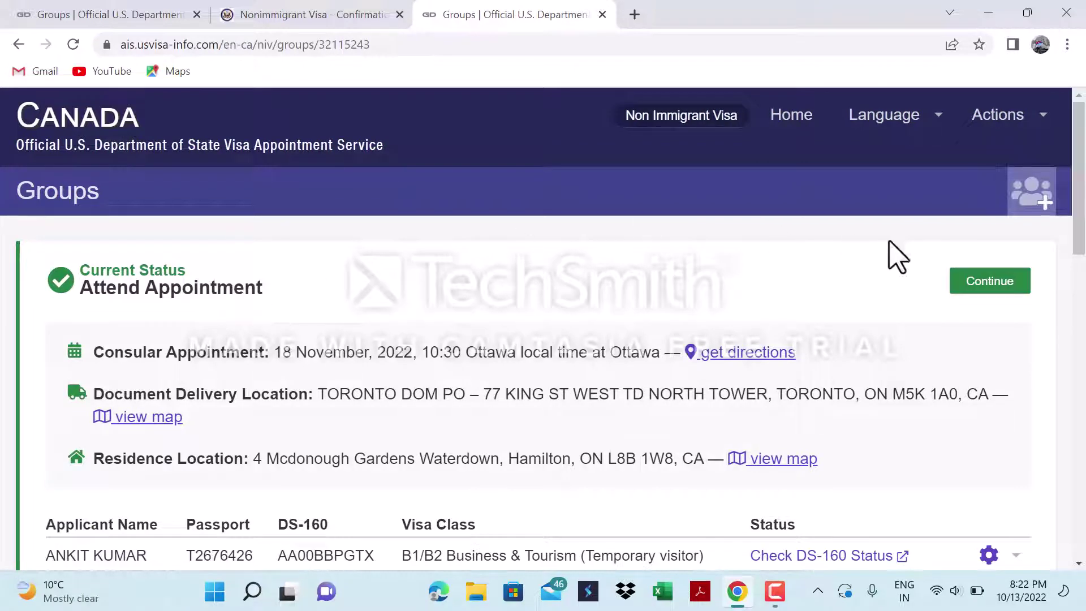
Sign out of the visa account, zoom the page out, and scroll to the Apply/Continue options.
mouse_move(1008, 121)
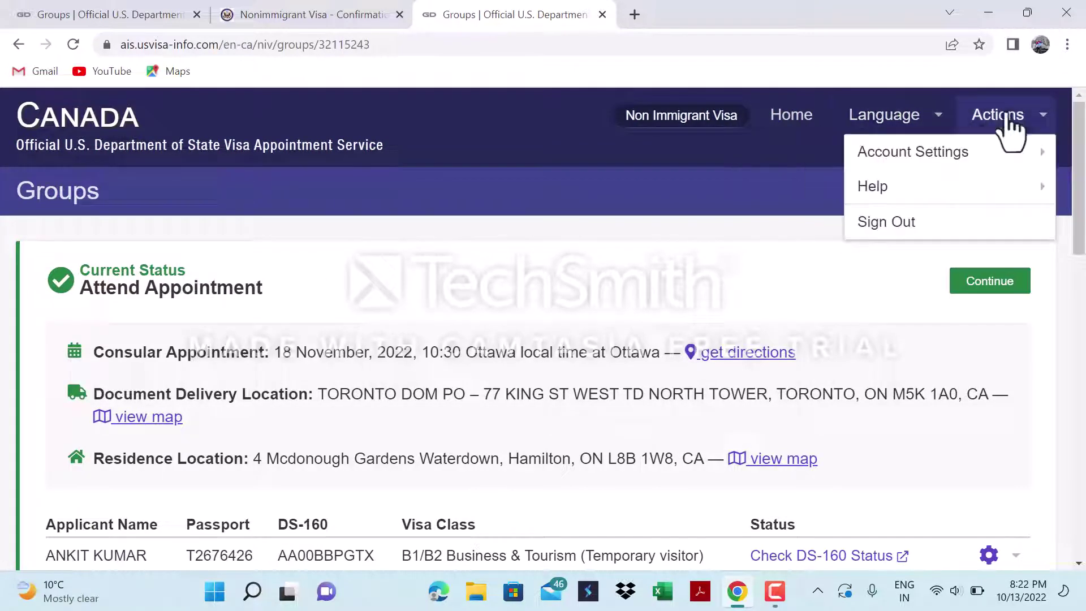
left_click(908, 225)
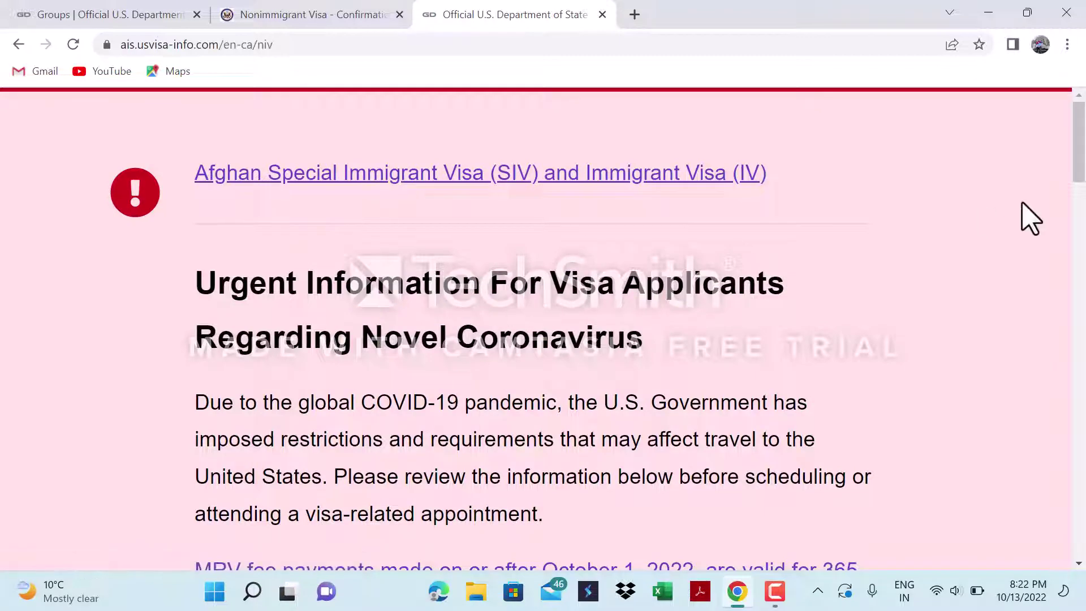
left_click(1067, 44)
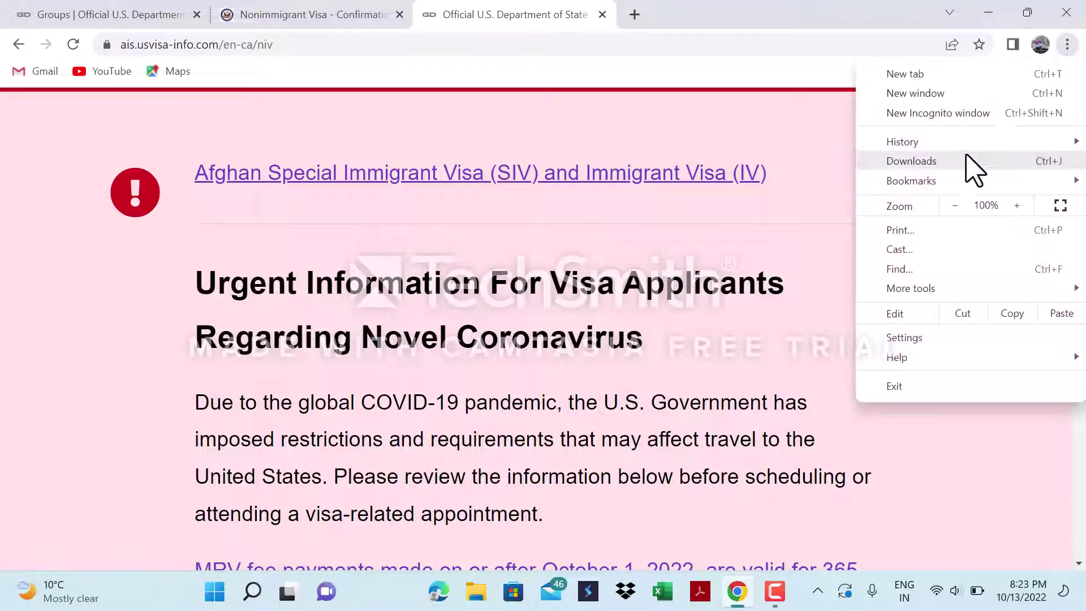
left_click(955, 205)
scroll(512, 325, "down", 5)
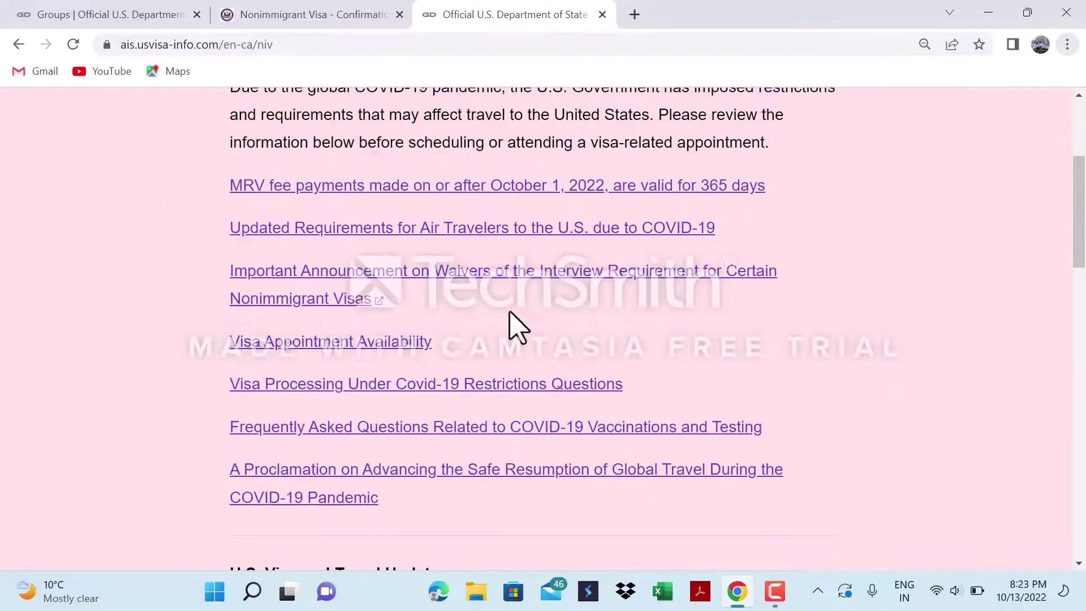
scroll(510, 313, "down", 12)
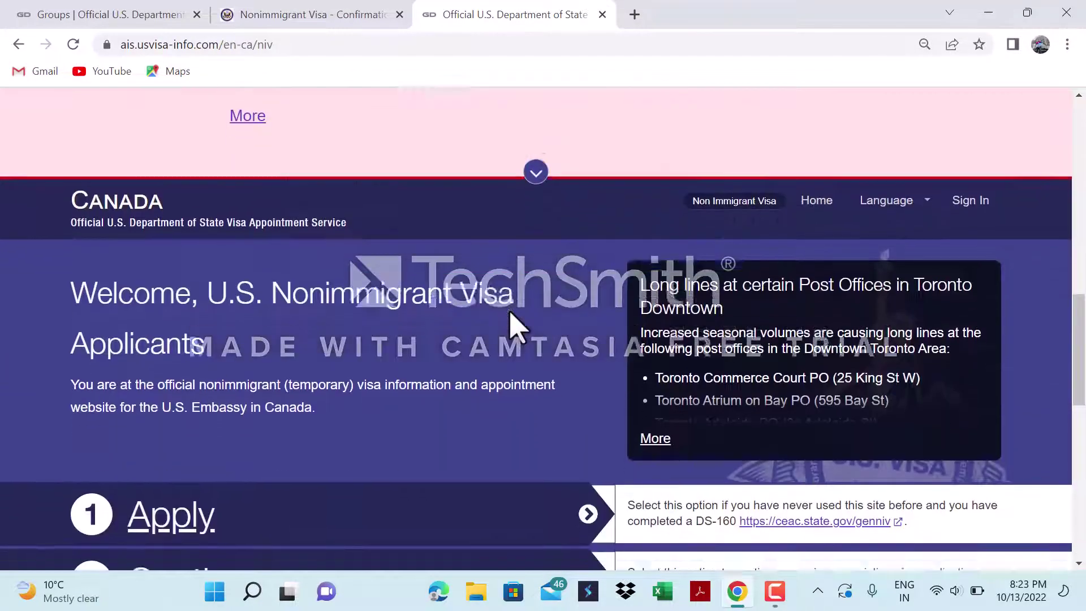
scroll(511, 325, "down", 3)
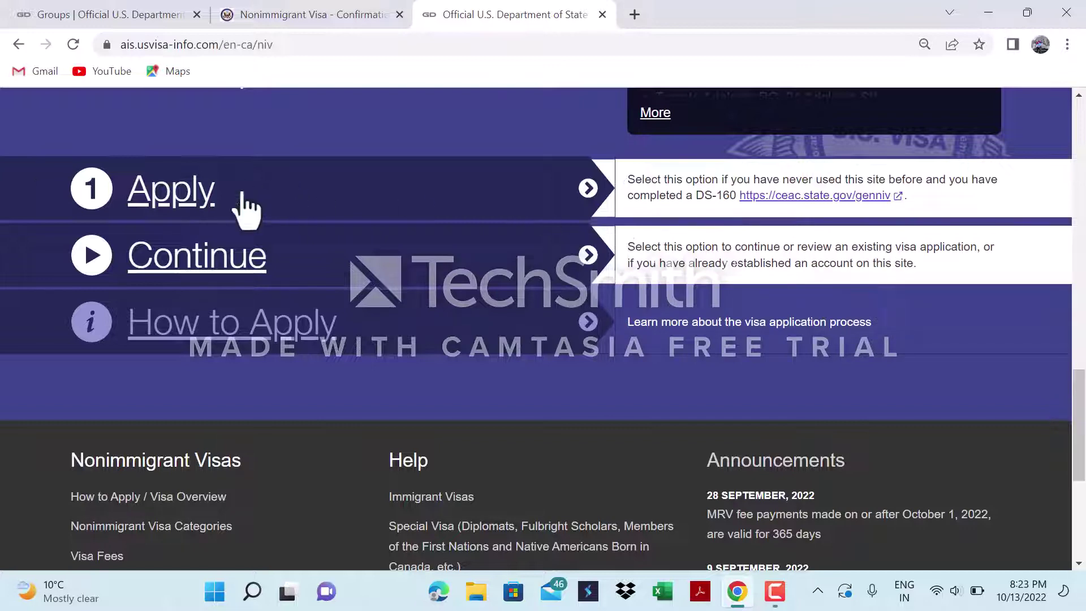
Apply as a 'Non Canadian Citizen residing in Canada who has completed the DS-160' and continue to signup.
left_click(206, 215)
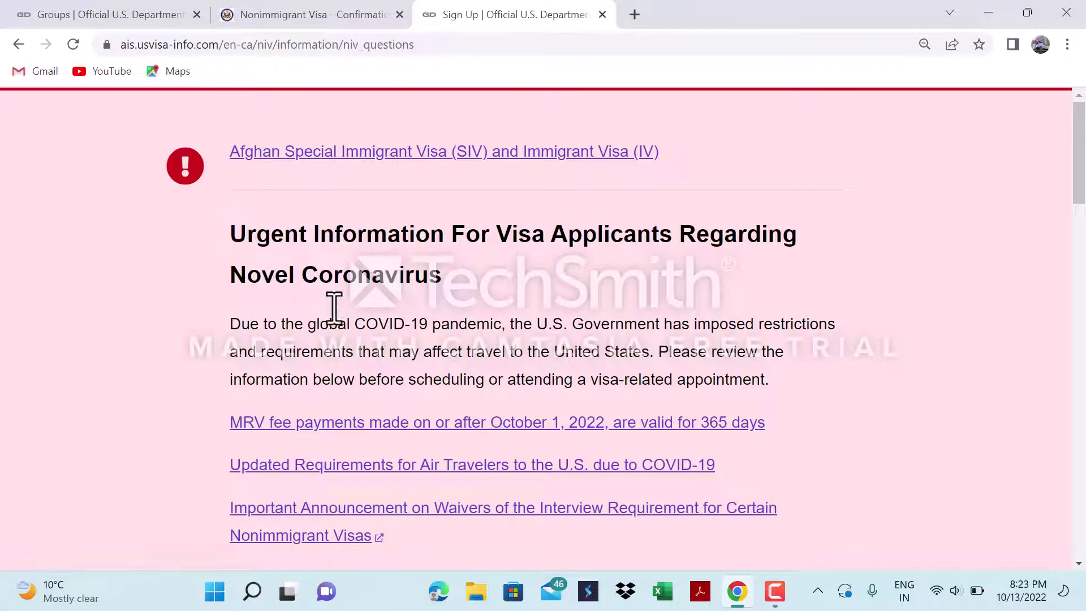
scroll(358, 351, "down", 8)
scroll(358, 351, "down", 10)
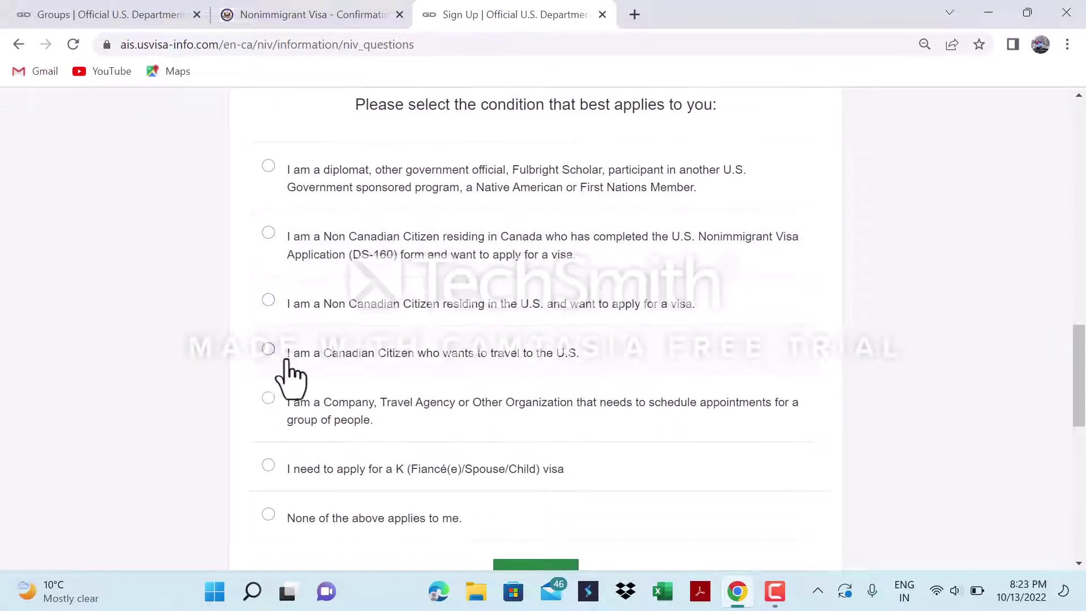
scroll(427, 468, "down", 2)
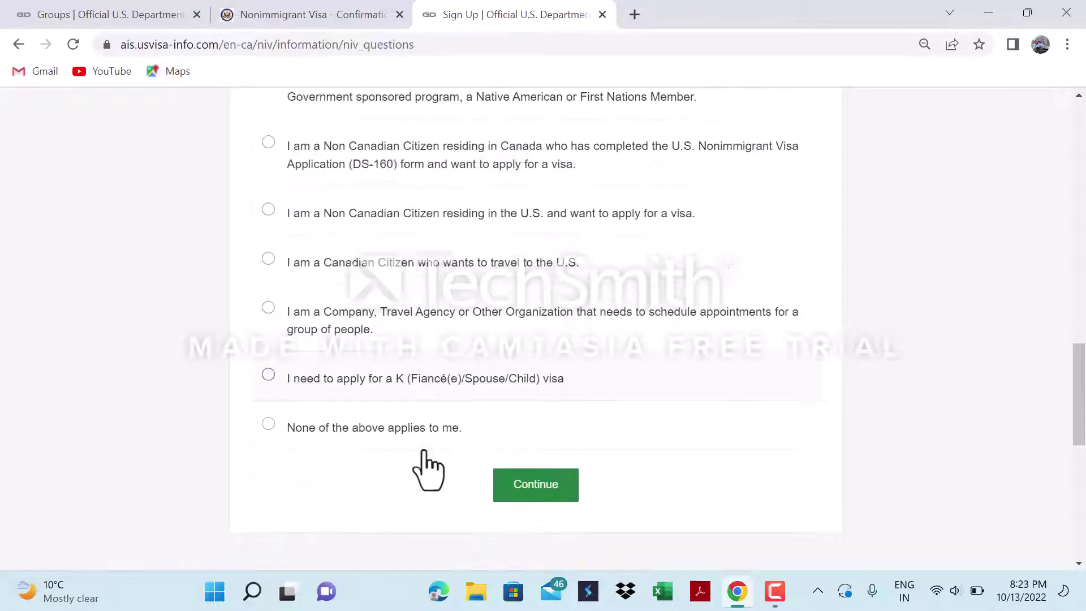
scroll(425, 453, "up", 1)
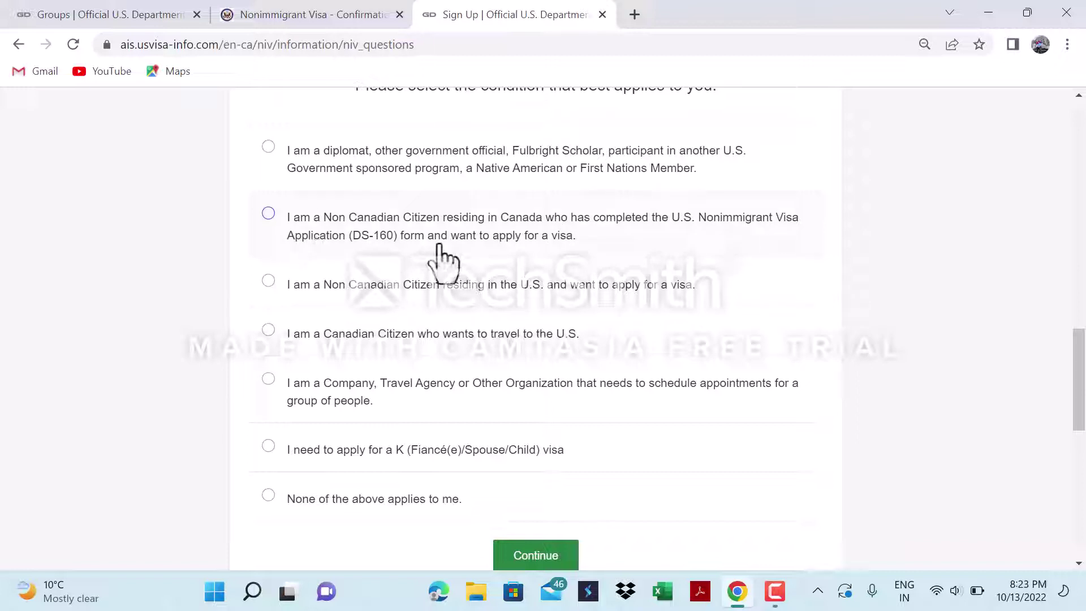
left_click(266, 220)
scroll(331, 308, "down", 3)
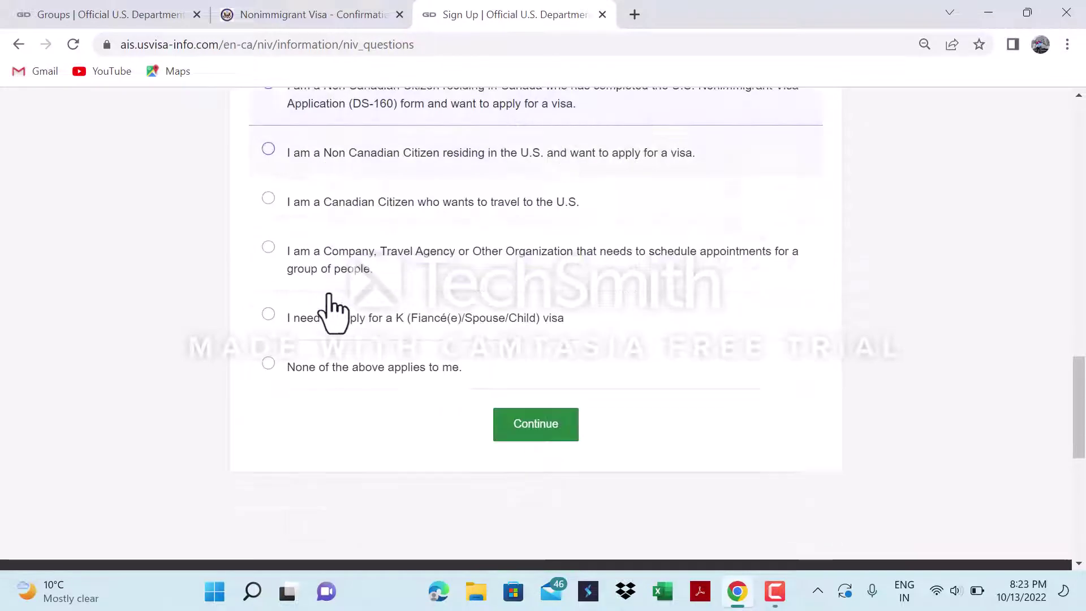
left_click(526, 375)
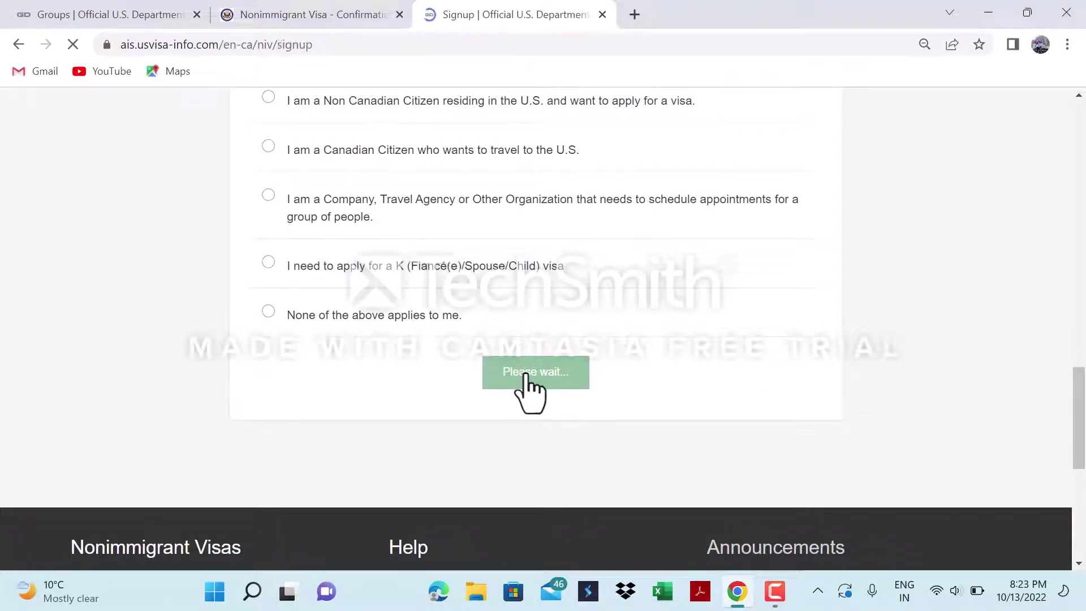
scroll(346, 344, "down", 10)
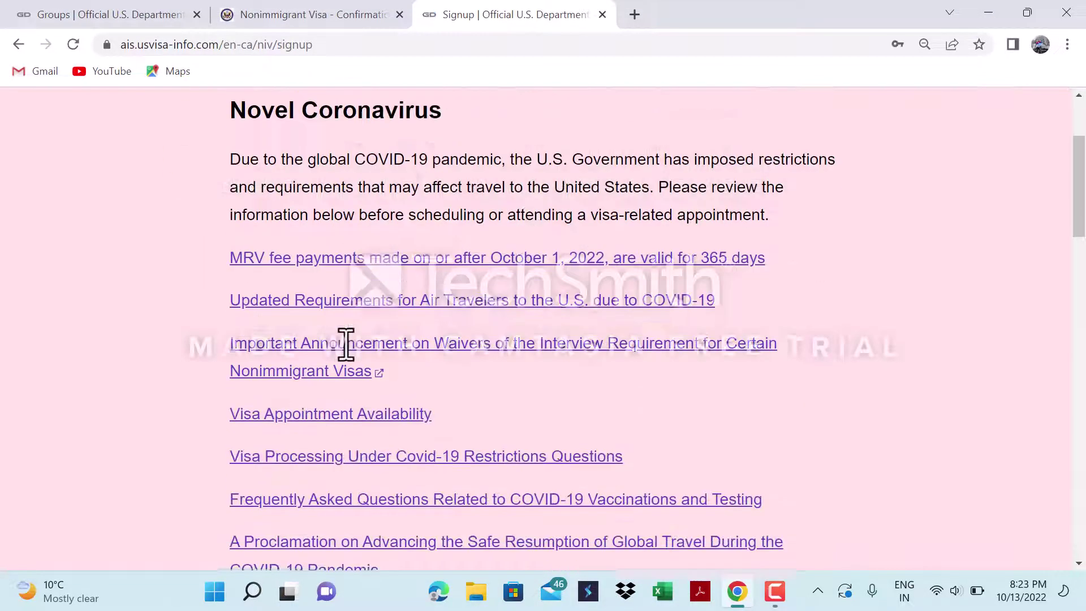
Enter the applicant's given name and surname in the signup form's name fields.
scroll(346, 344, "down", 6)
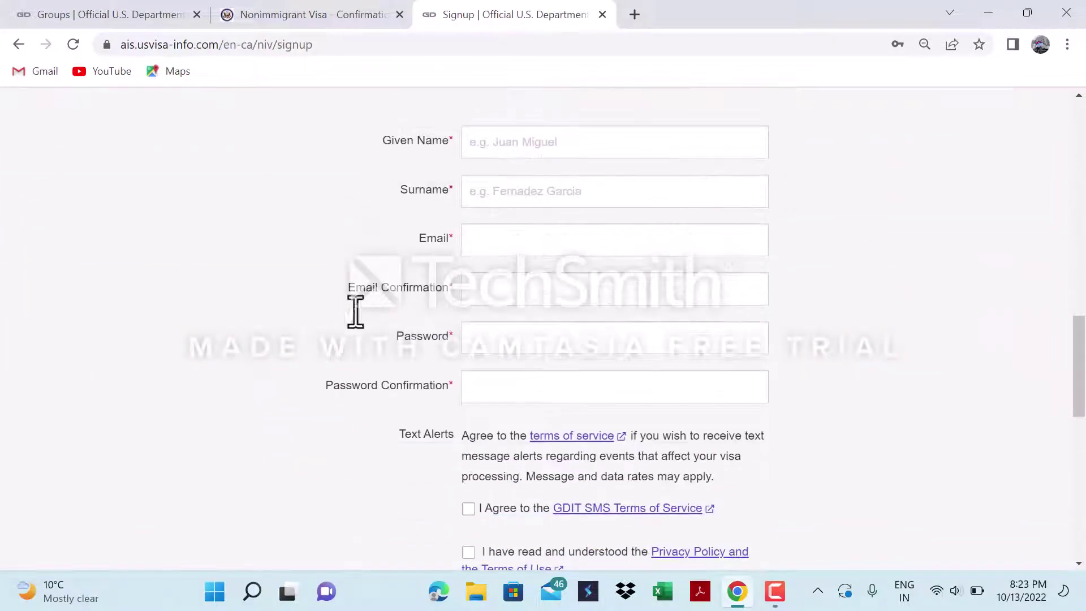
left_click(480, 144)
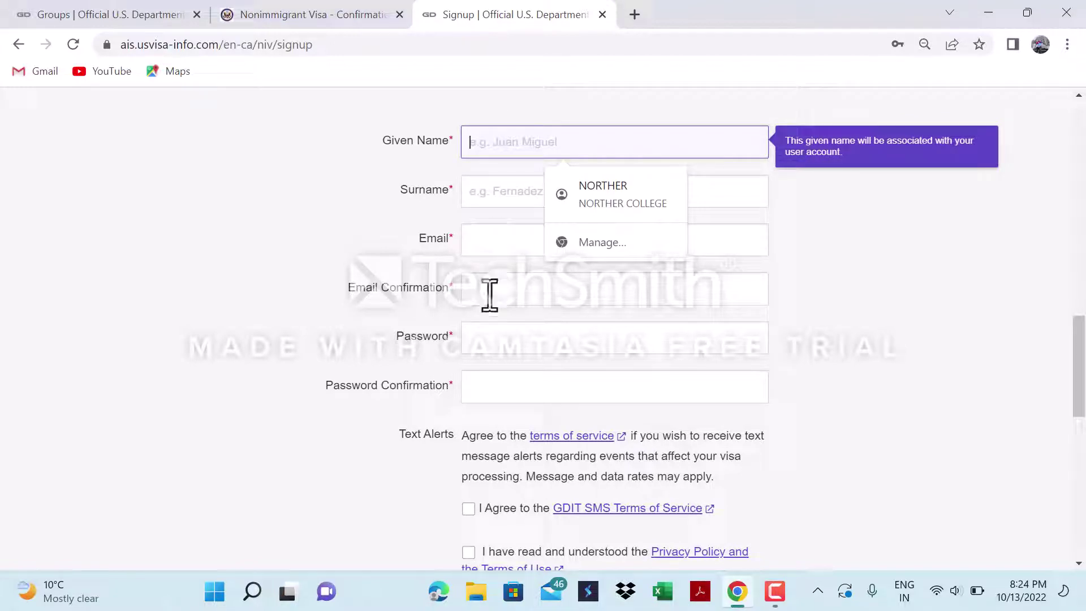
scroll(485, 387, "down", 3)
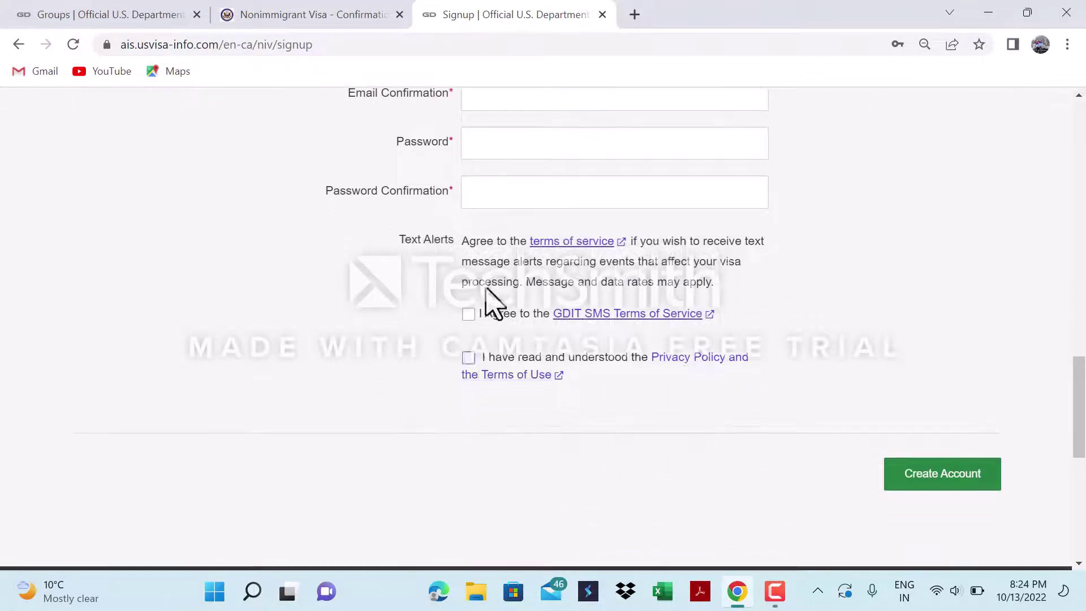
left_click(911, 478)
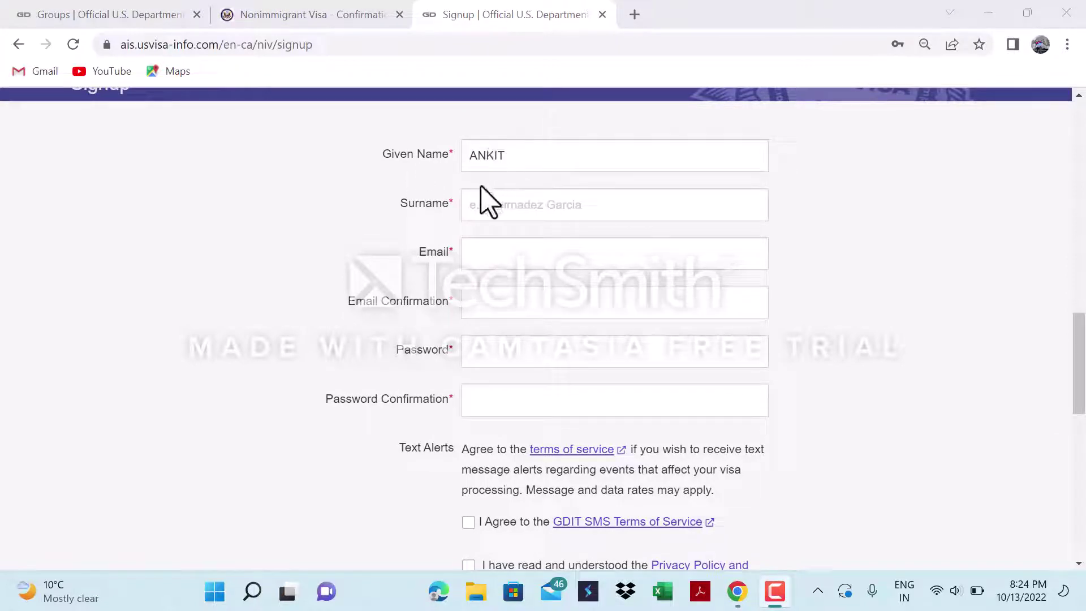
left_click(502, 207)
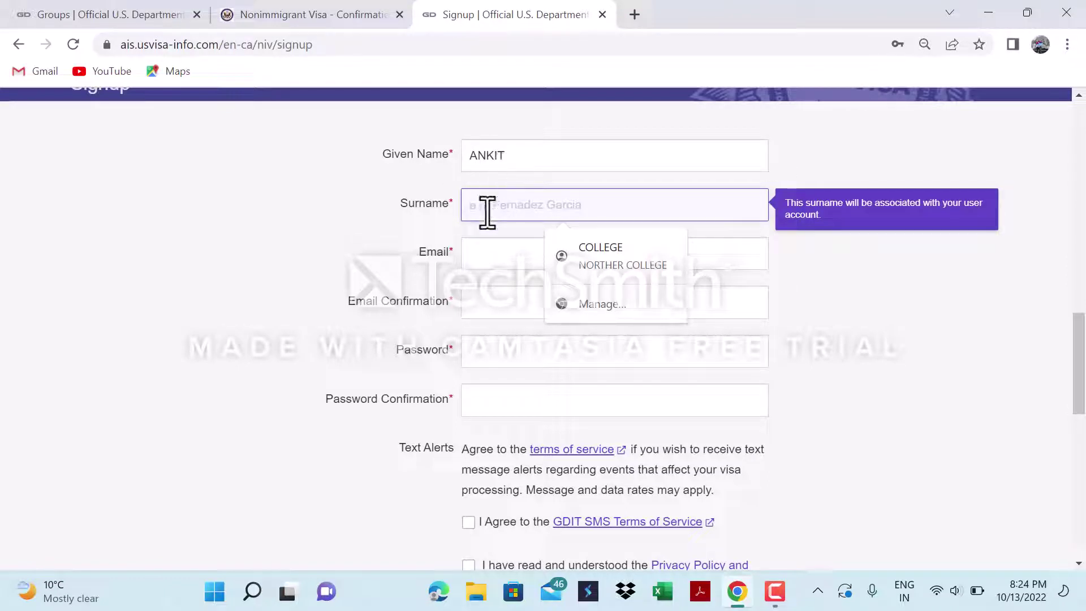
type("FNU")
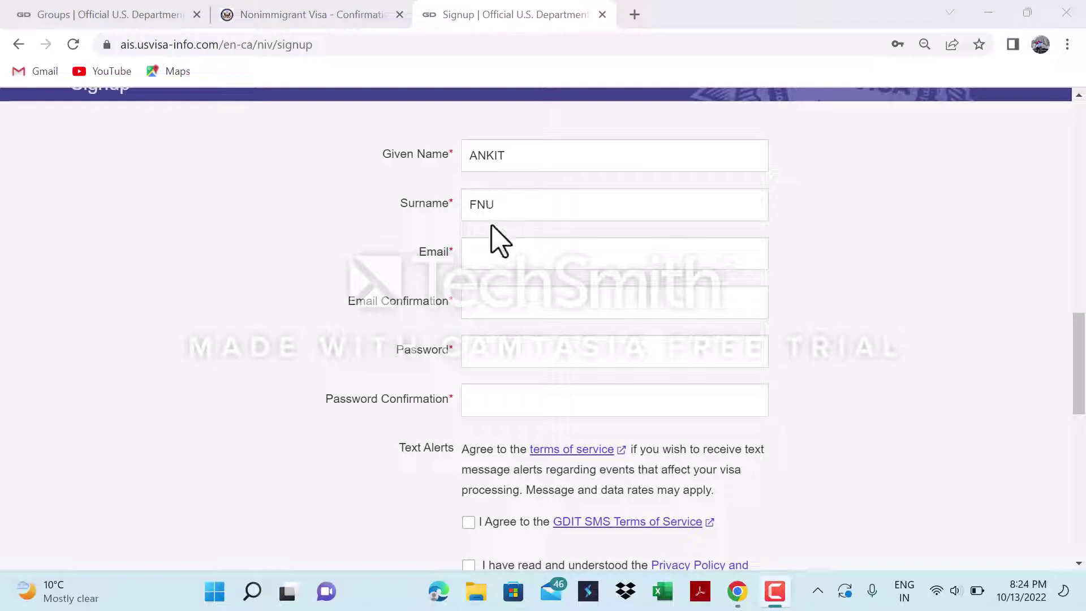
left_click(491, 252)
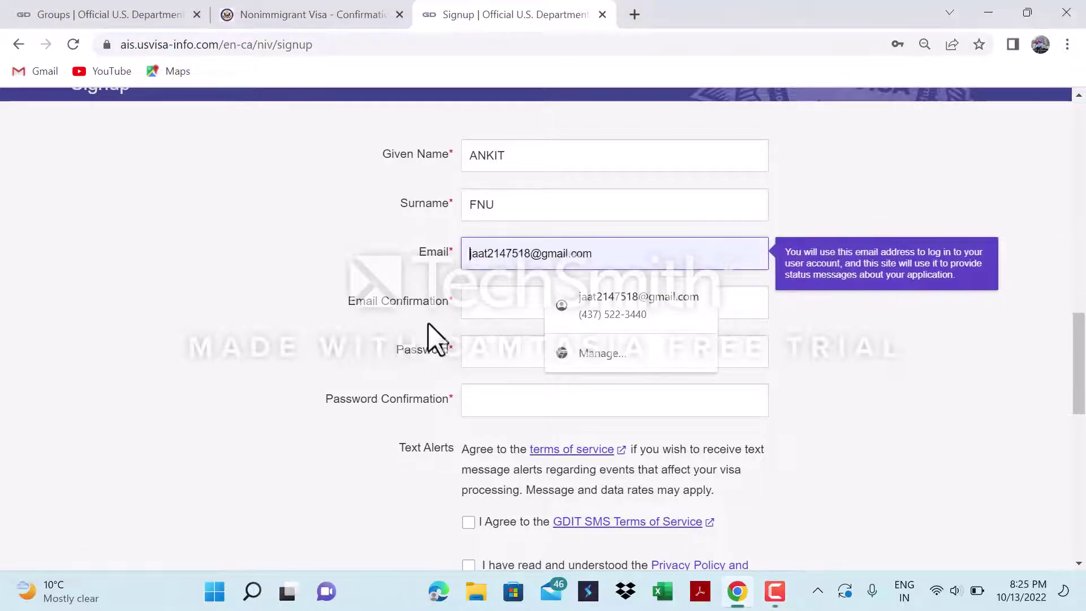
scroll(610, 473, "down", 3)
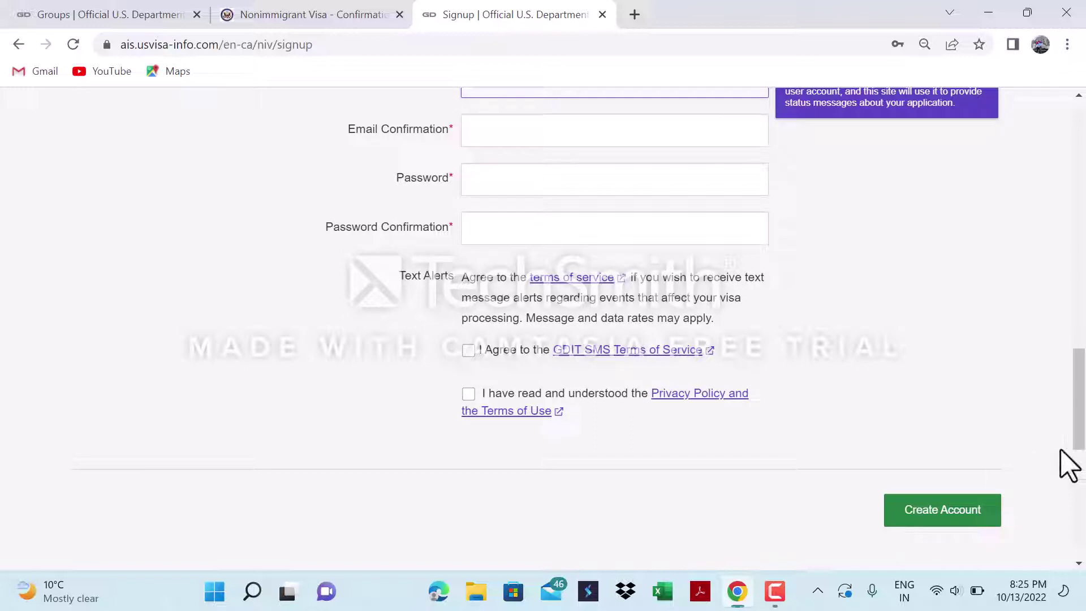
key("F10")
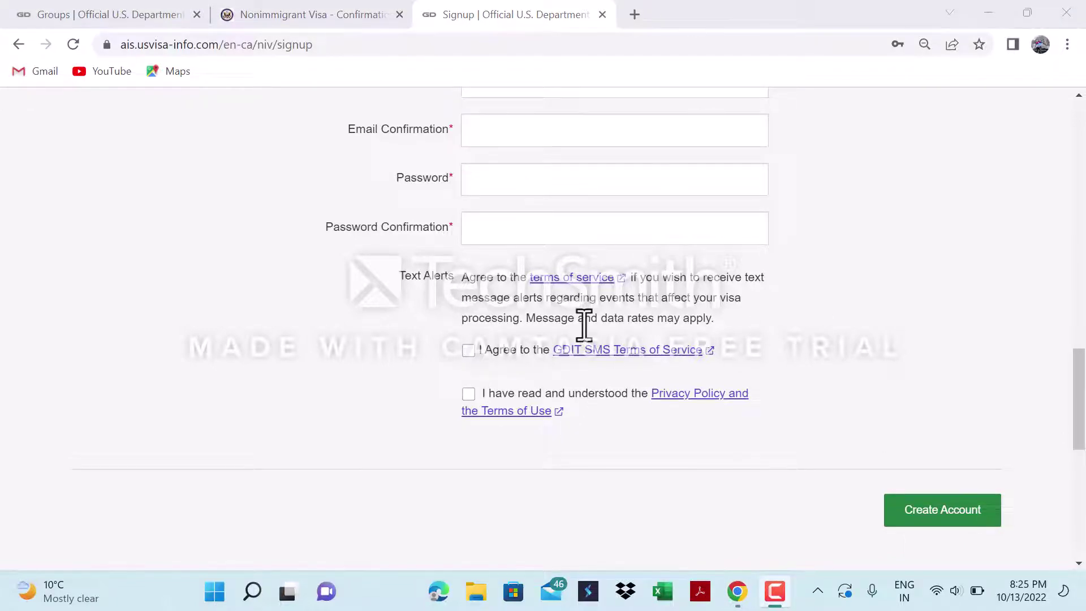
scroll(581, 322, "up", 5)
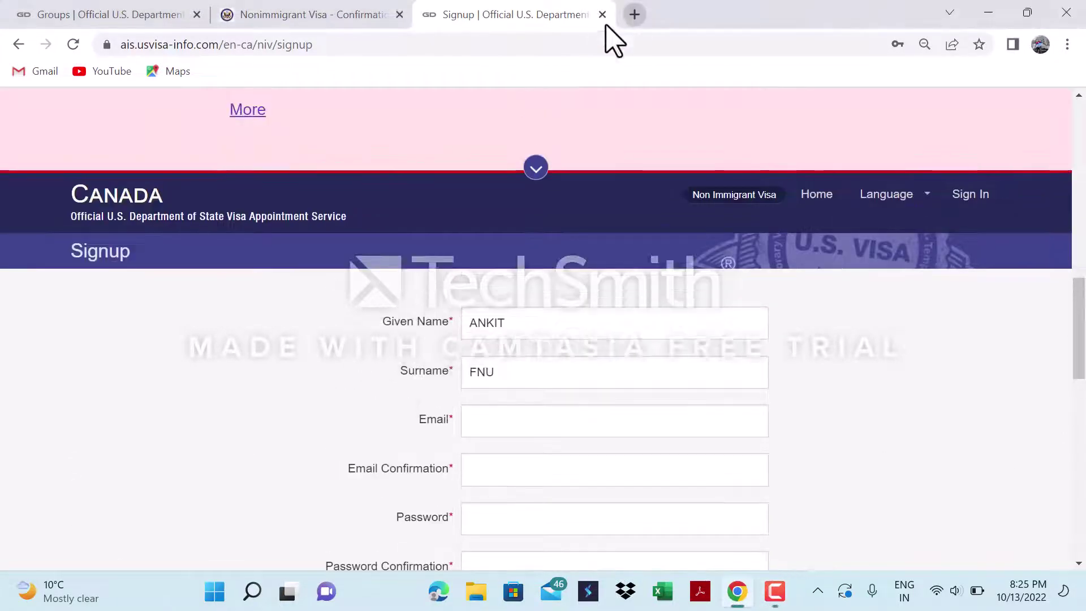
In a new tab, search 'US VISA APP' and open the official ais.usvisa-info.com result.
left_click(634, 14)
type("US V")
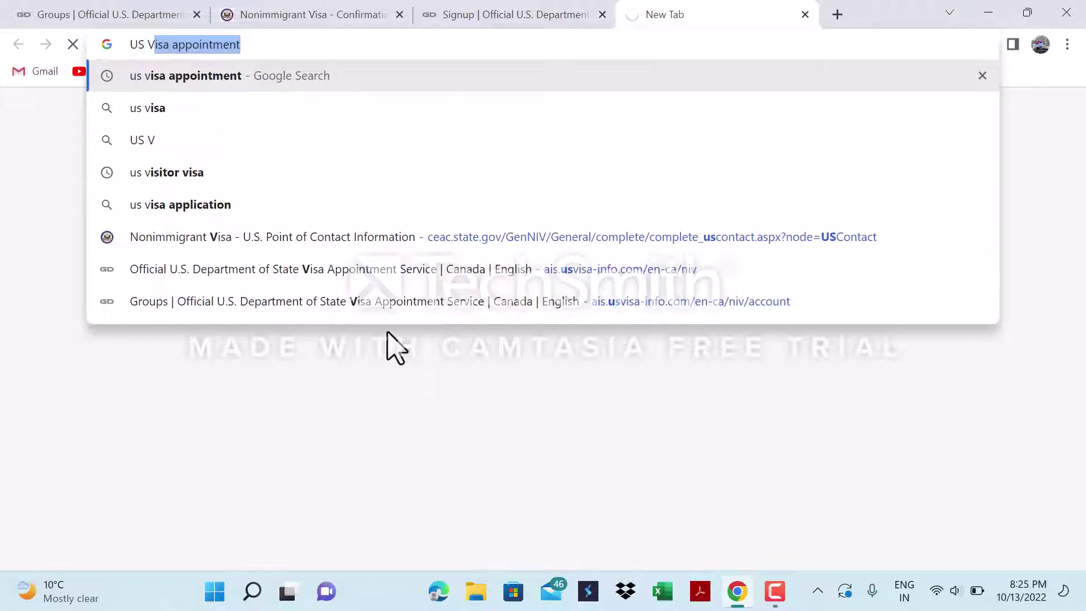
type("ISA APP")
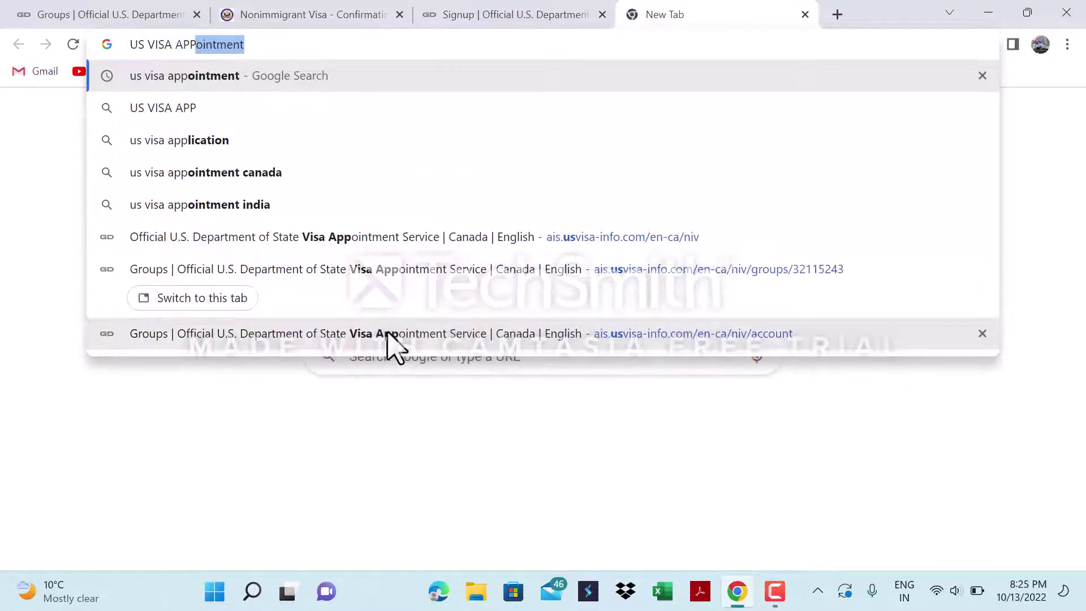
key("Return")
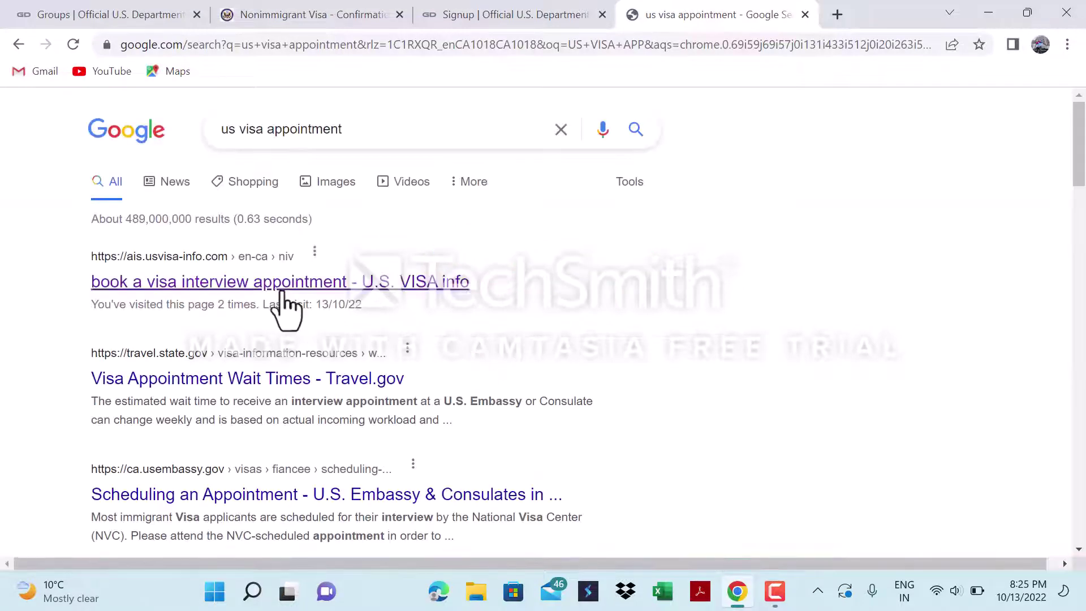
left_click(271, 284)
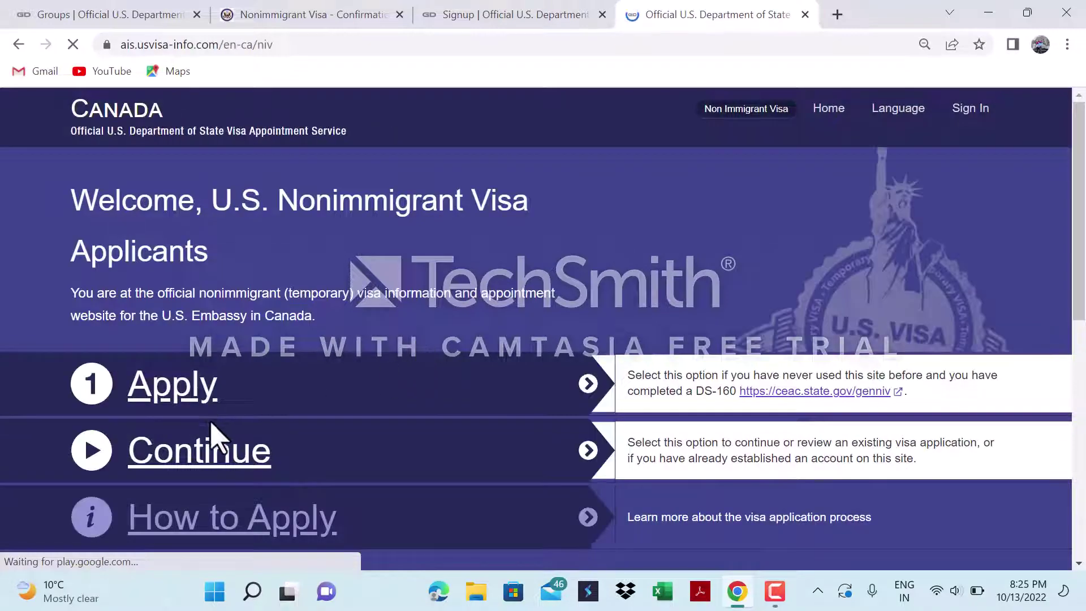
Continue to the Sign In form, accept the Privacy Policy and Terms of Use, and sign in.
left_click(213, 435)
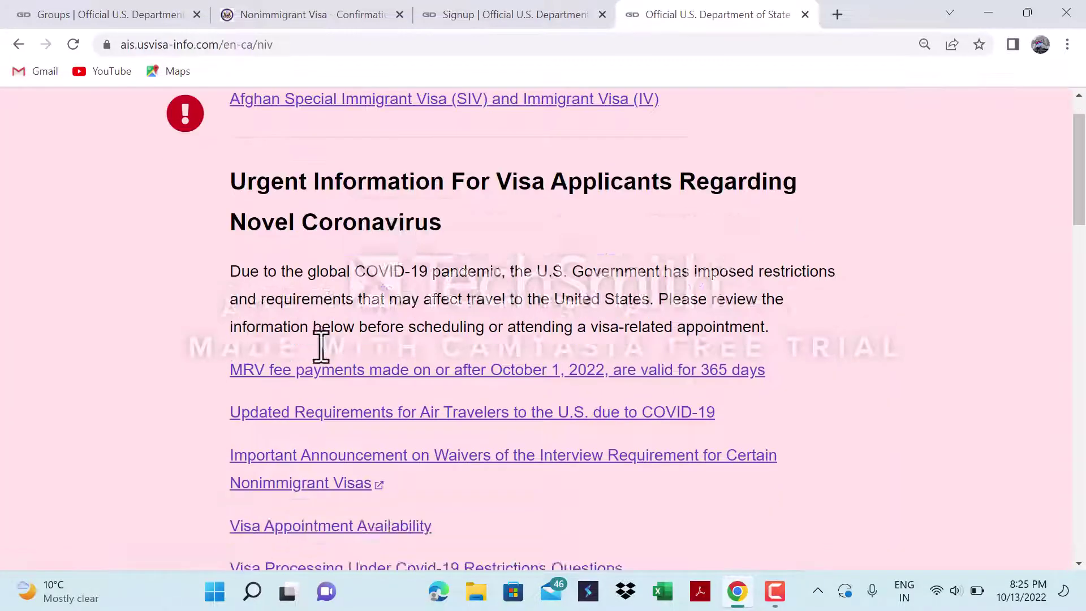
scroll(321, 346, "down", 15)
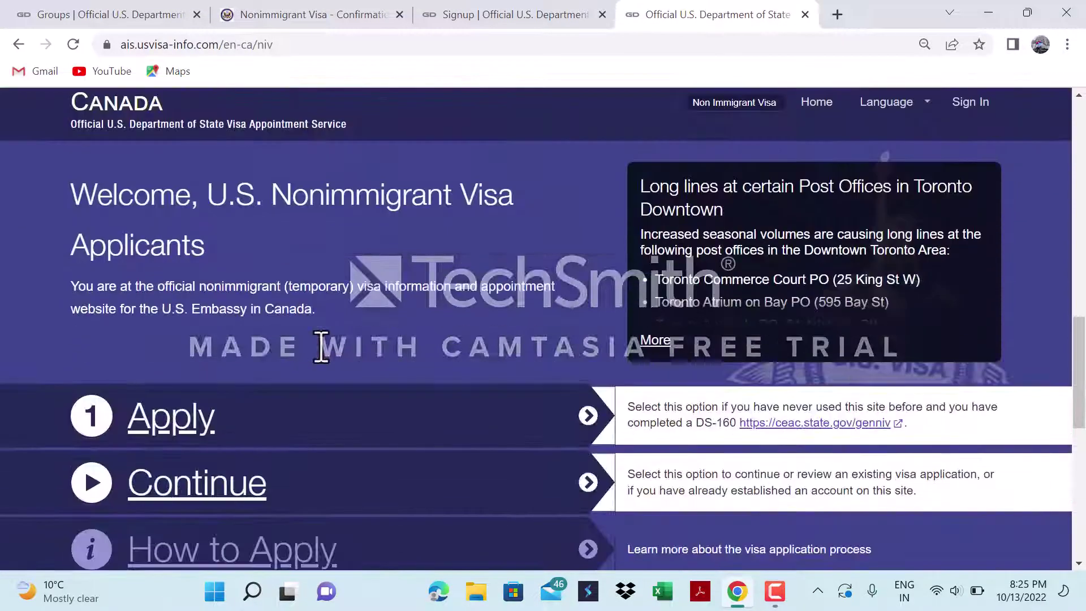
scroll(321, 346, "down", 3)
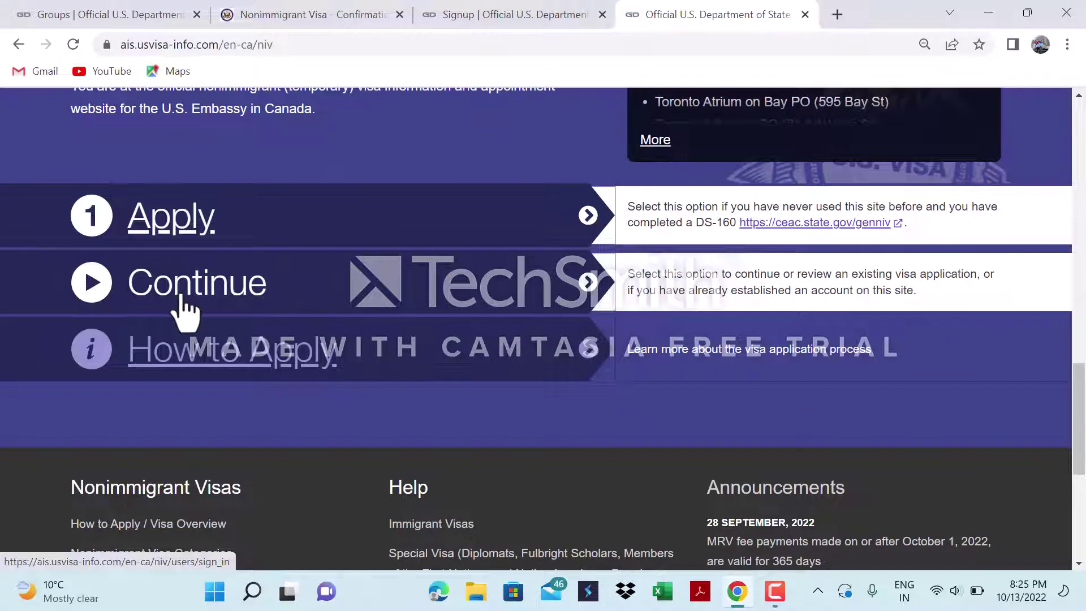
left_click(198, 289)
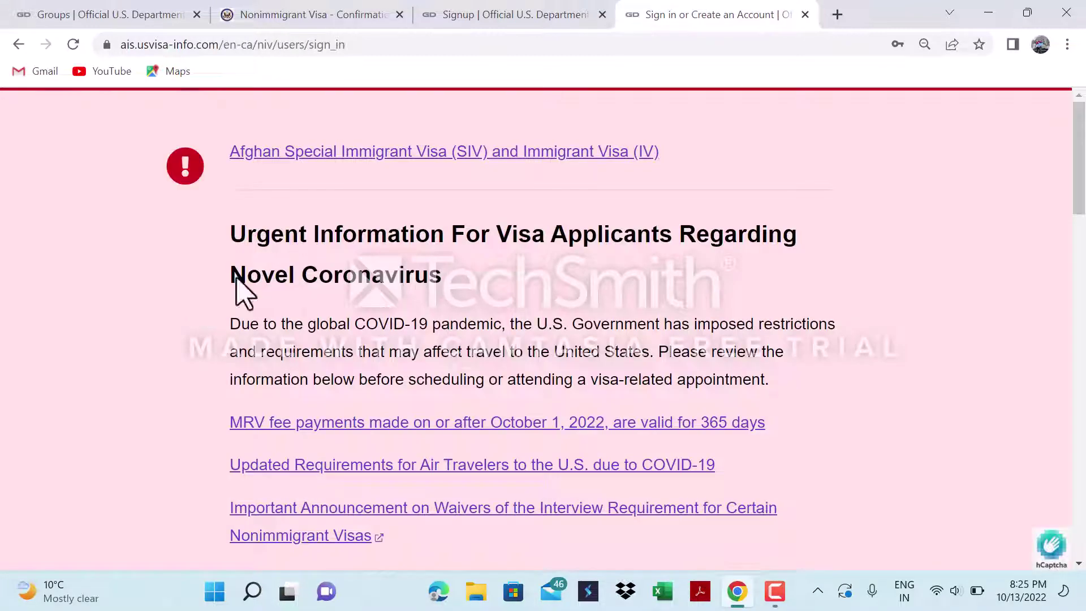
scroll(487, 384, "down", 4)
scroll(488, 384, "down", 14)
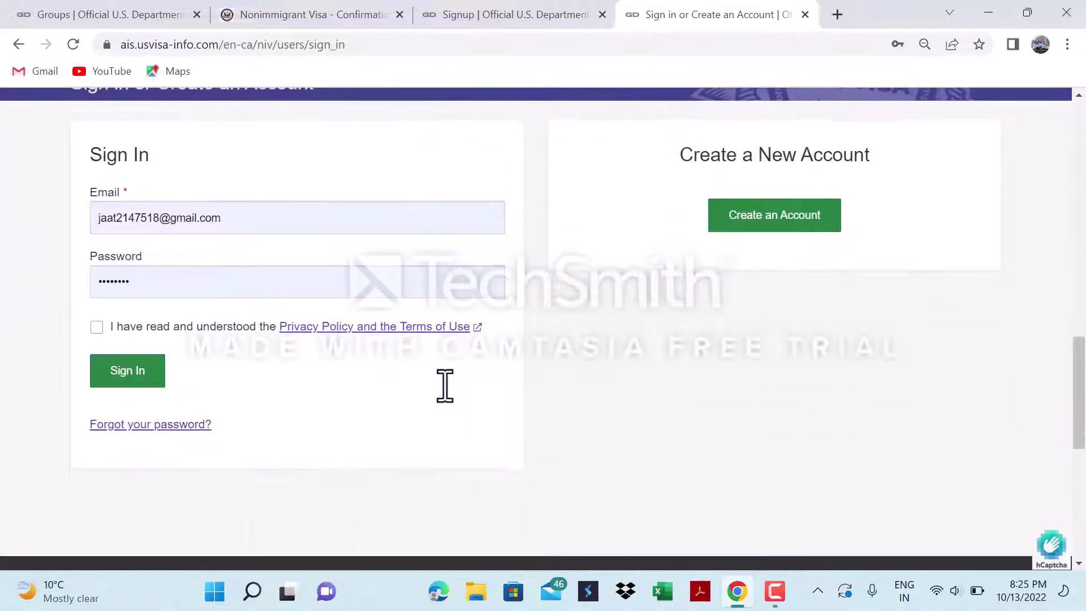
left_click(98, 328)
left_click(113, 376)
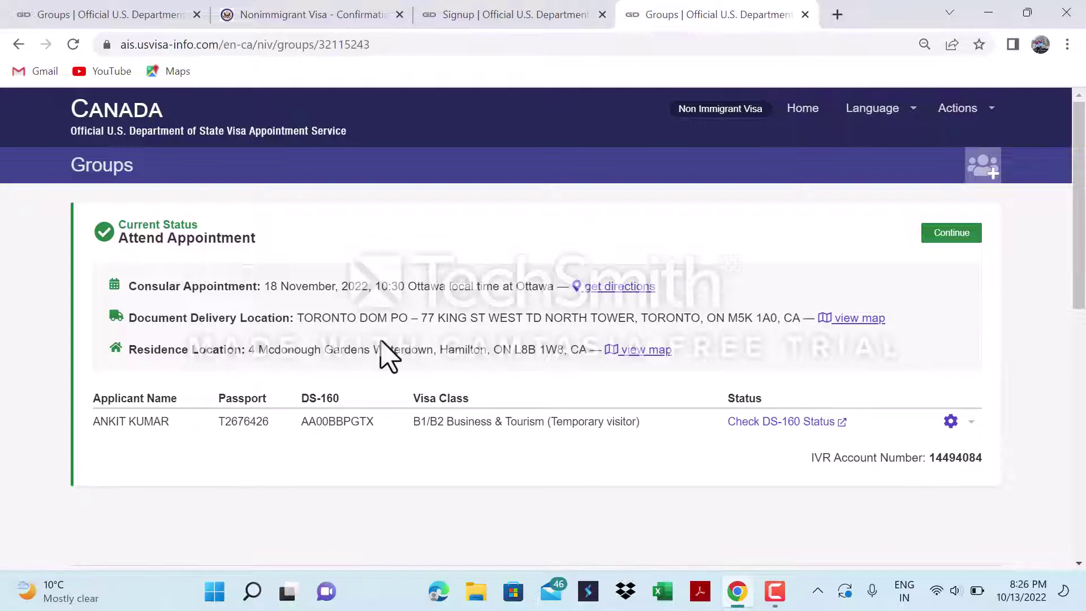
Continue to the group's actions, expand Reschedule Appointment, and open the reschedule form.
scroll(461, 354, "down", 2)
scroll(460, 354, "up", 2)
left_click(964, 238)
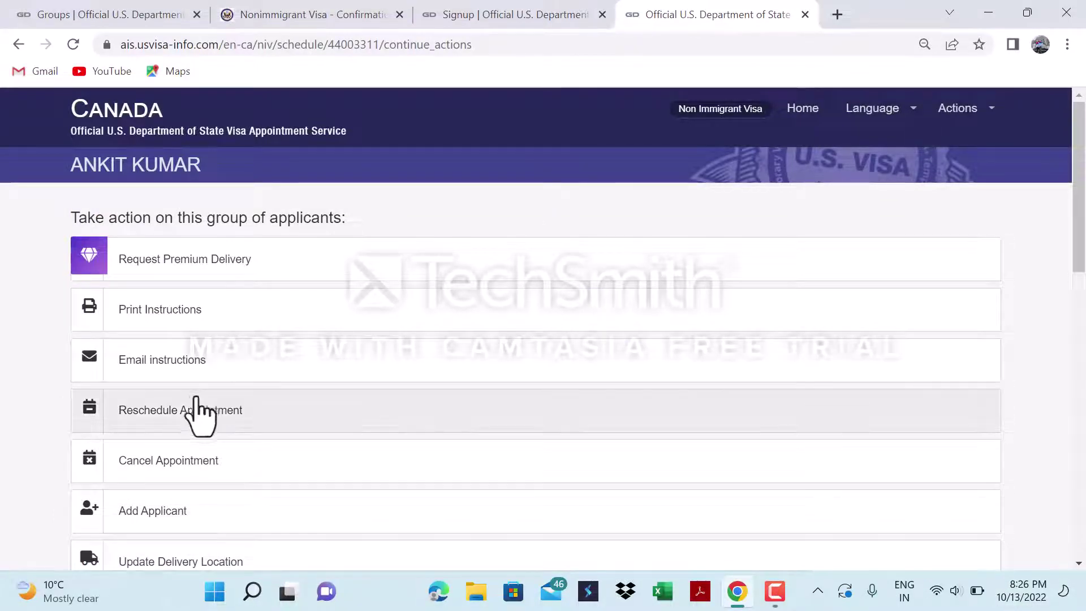
left_click(180, 417)
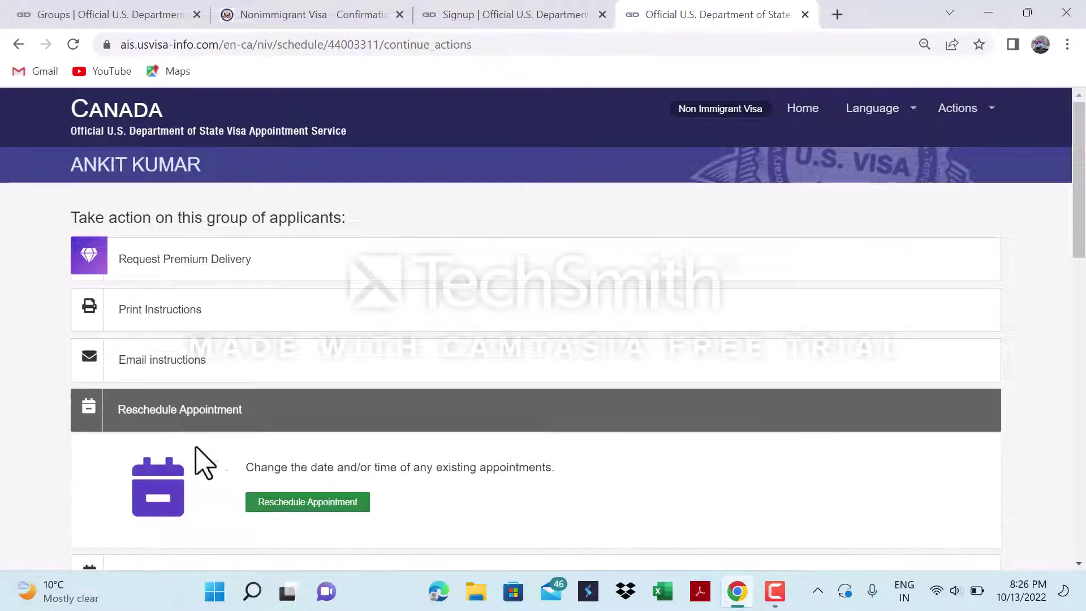
scroll(285, 472, "down", 1)
scroll(286, 472, "down", 4)
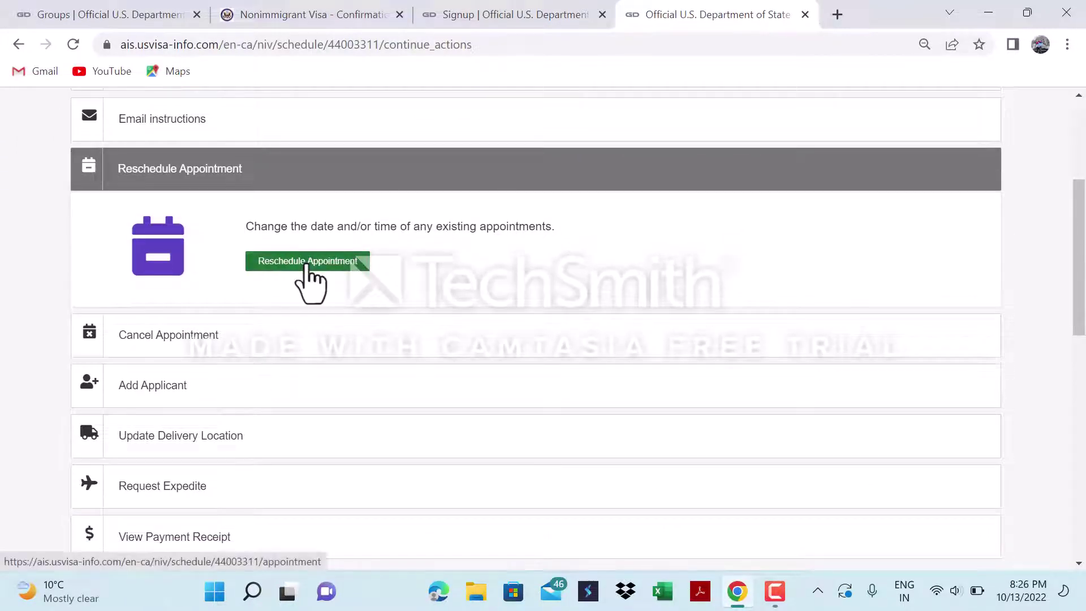
left_click(309, 263)
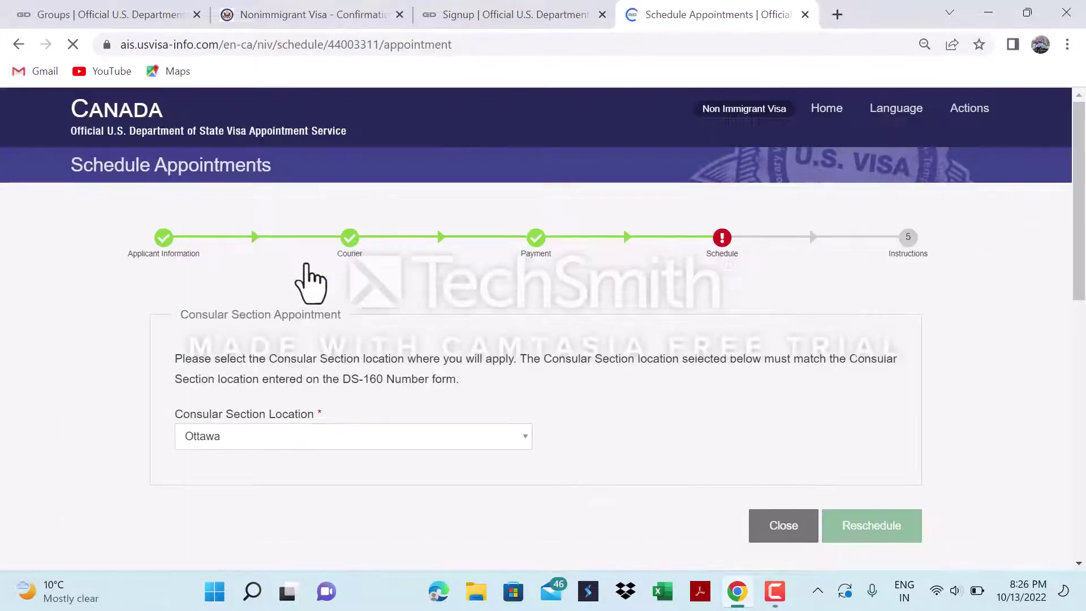
Select Ottawa as the consular location and page six months ahead looking for open dates.
scroll(477, 396, "down", 4)
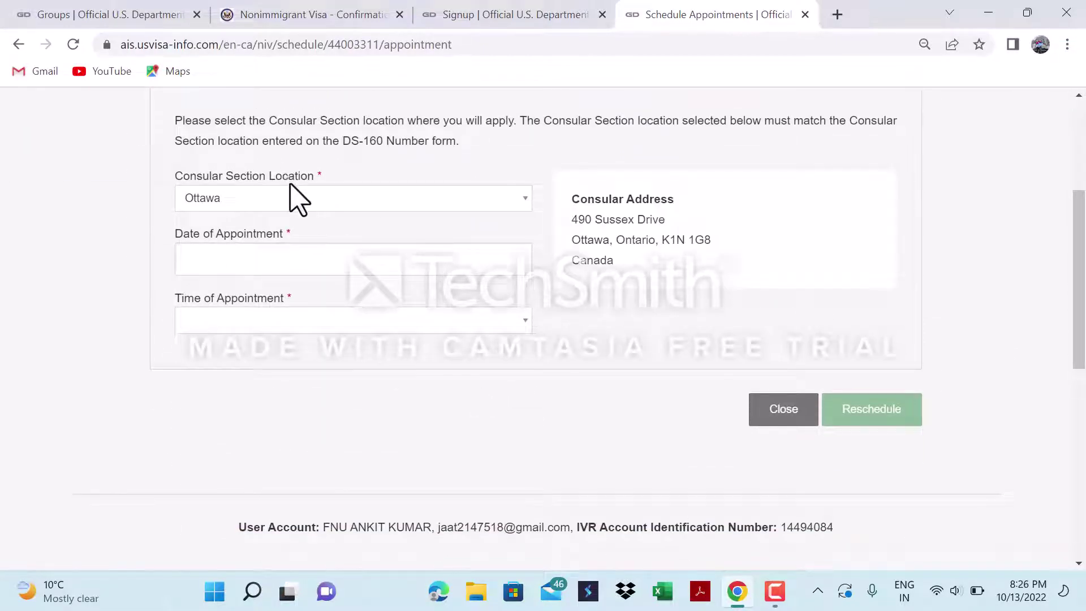
left_click(266, 203)
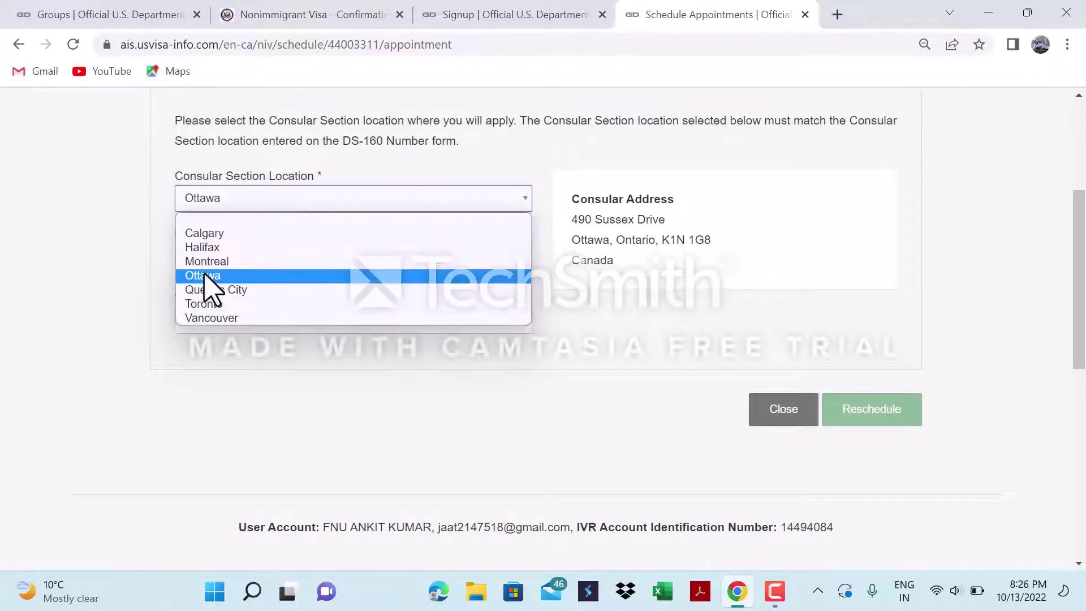
left_click(211, 276)
left_click(264, 270)
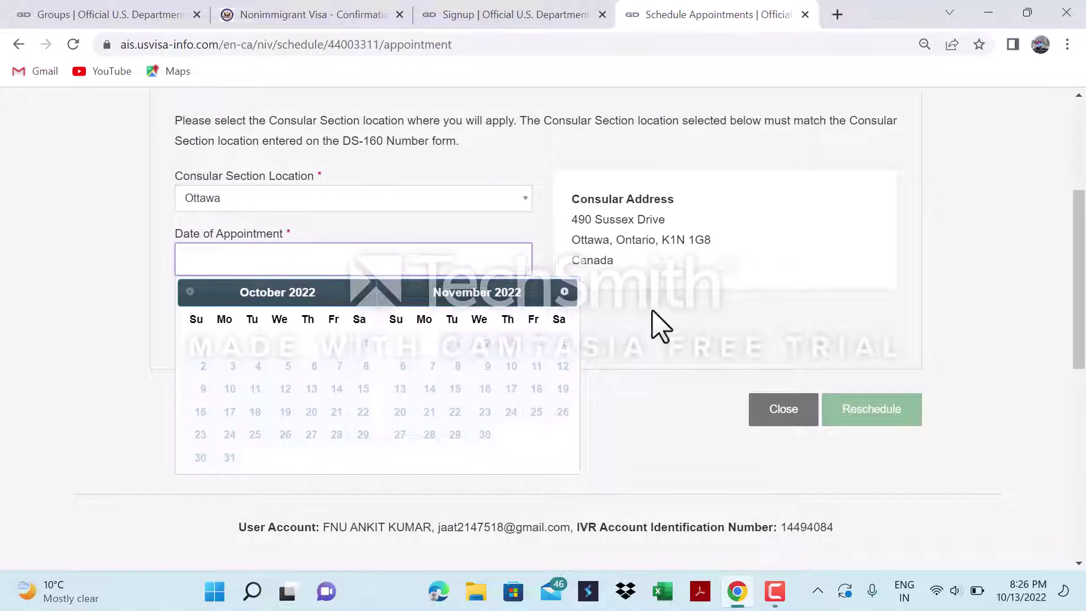
left_click(563, 292)
left_click(564, 293)
left_click(564, 292)
left_click(564, 292)
left_click(564, 292)
left_click(563, 292)
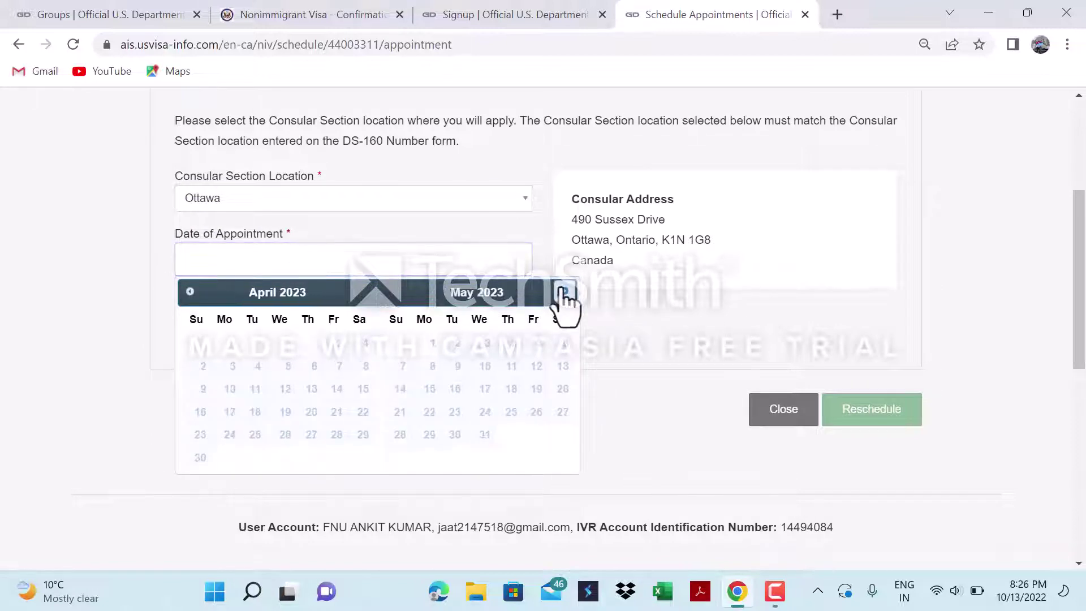
left_click(564, 292)
left_click(563, 293)
left_click(564, 292)
left_click(563, 293)
left_click(564, 292)
left_click(564, 292)
left_click(563, 292)
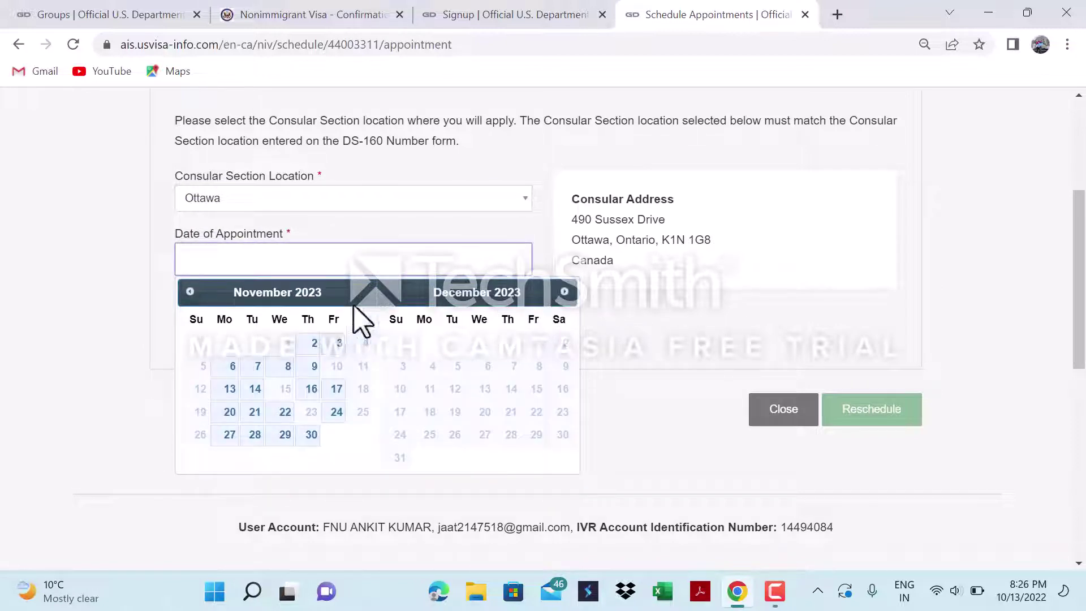
Switch the location to Calgary and pick December 14, 2022 at 08:00.
left_click(229, 205)
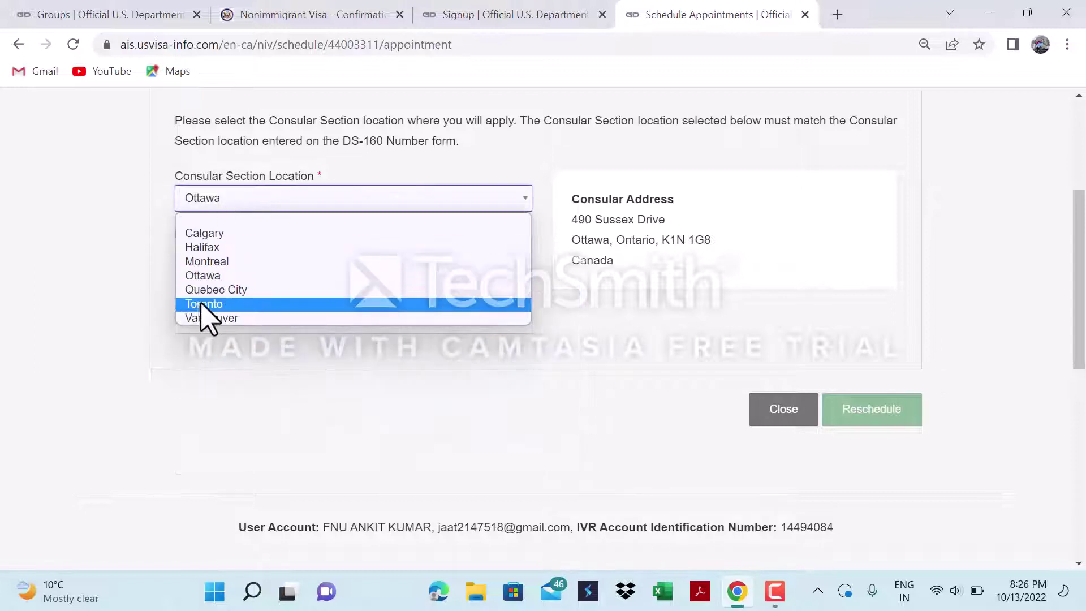
left_click(229, 233)
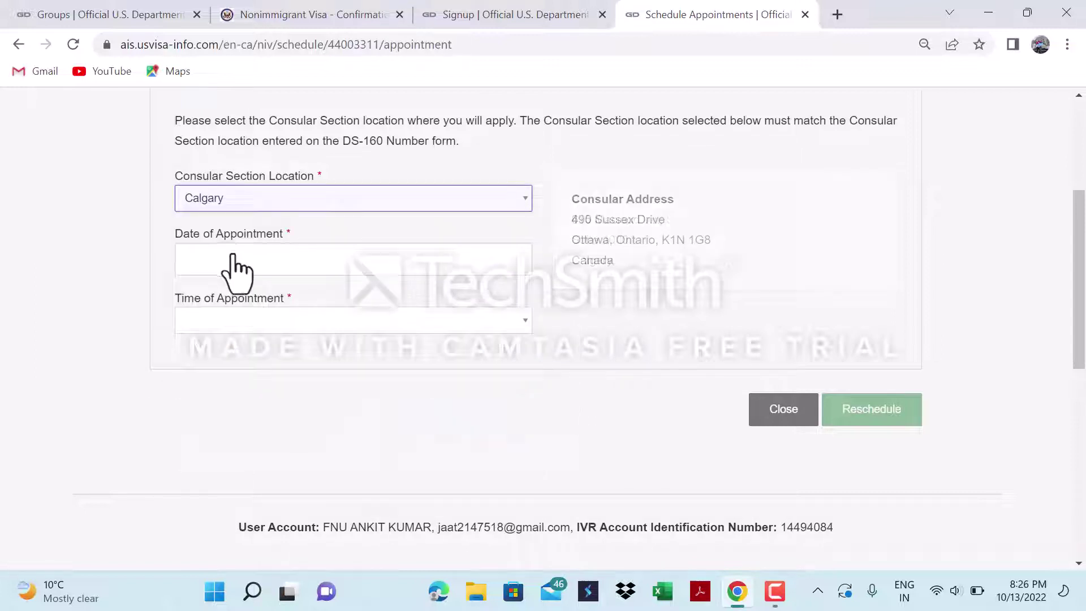
left_click(235, 267)
left_click(564, 291)
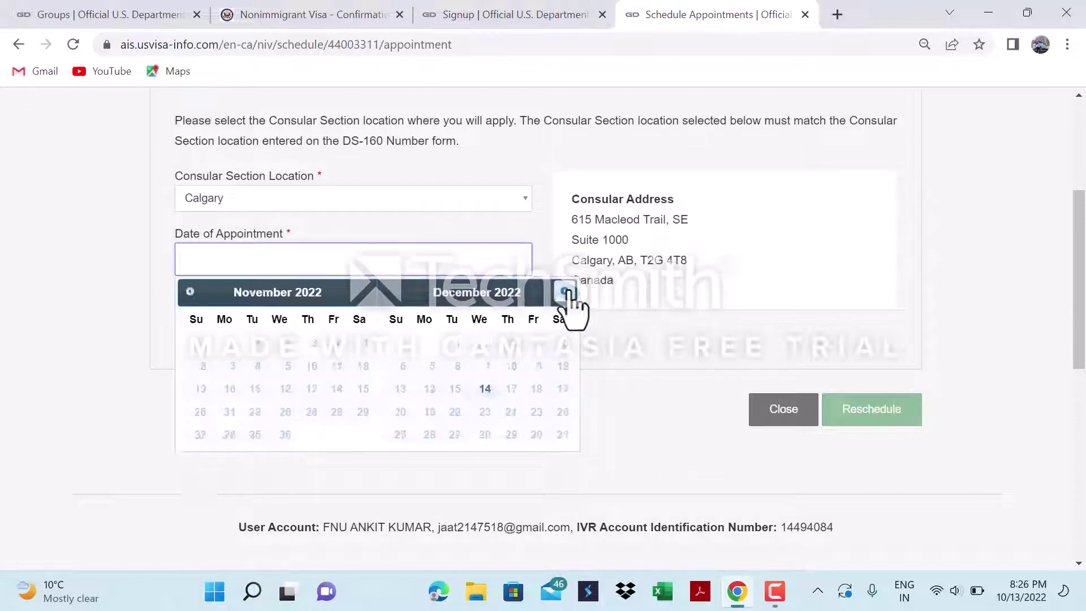
left_click(485, 389)
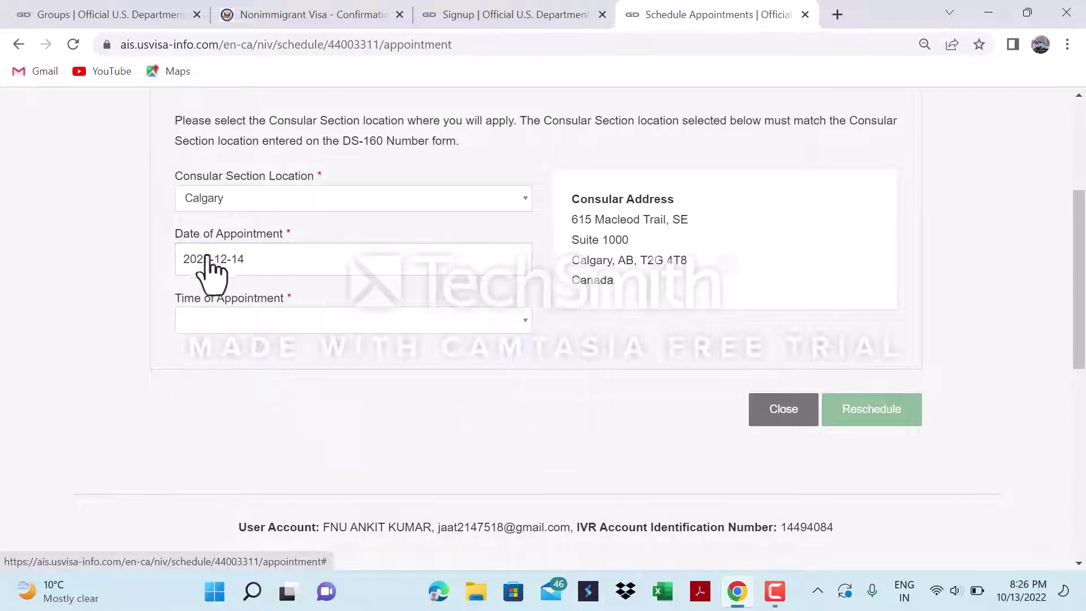
left_click(232, 321)
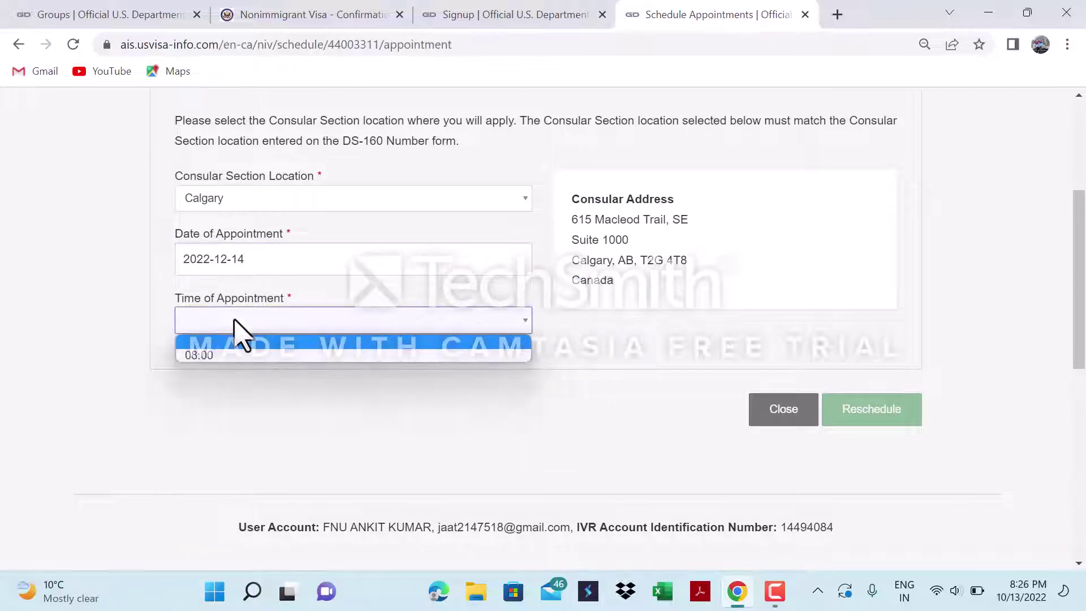
left_click(204, 351)
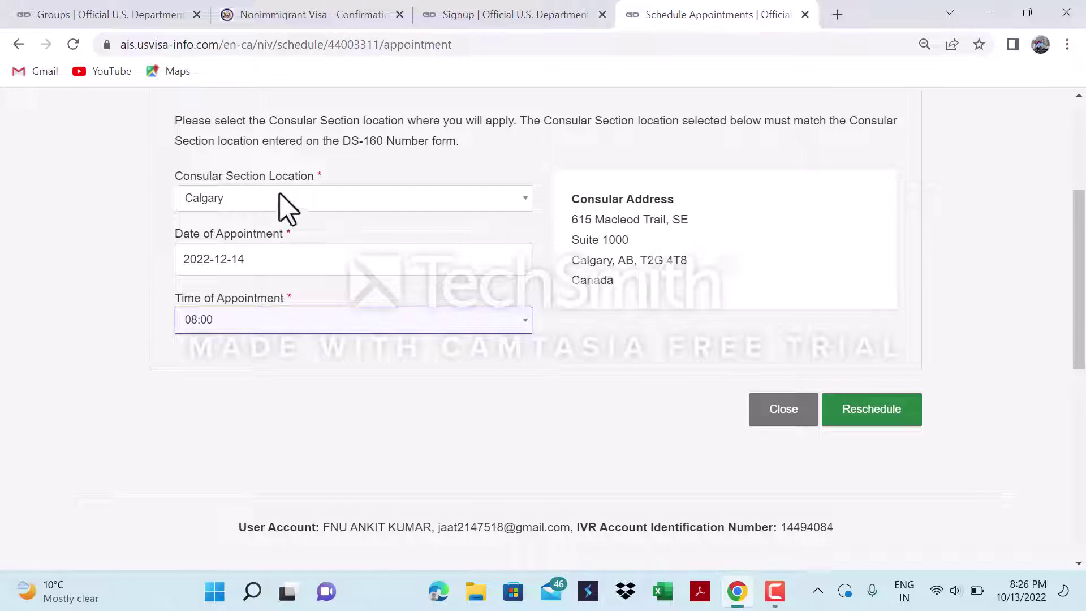
left_click(288, 208)
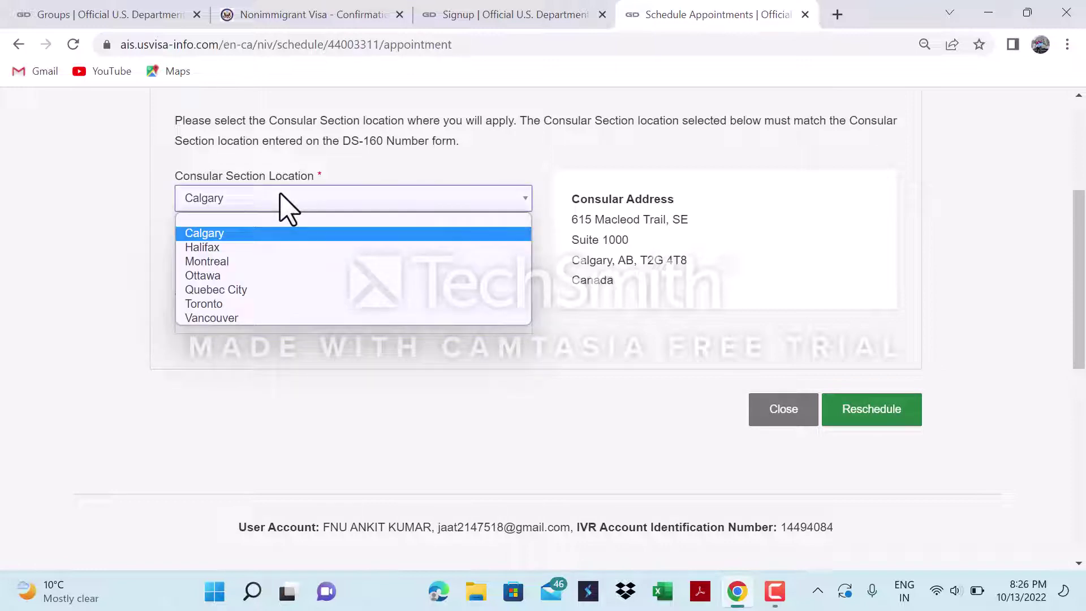
Try Quebec City as the consular location, then switch back to Calgary.
left_click(216, 234)
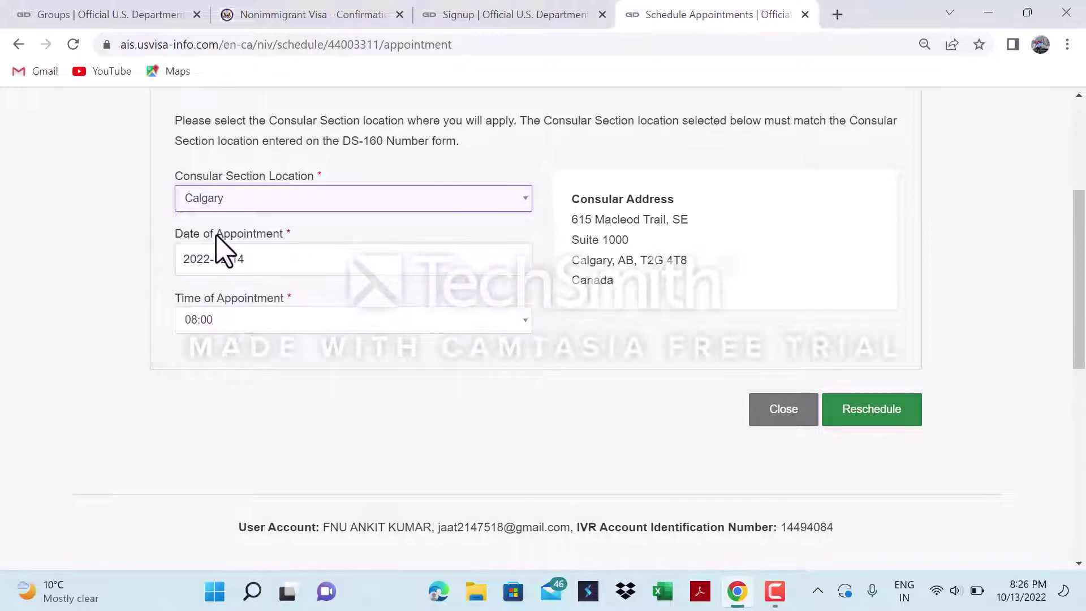
left_click(228, 207)
left_click(221, 289)
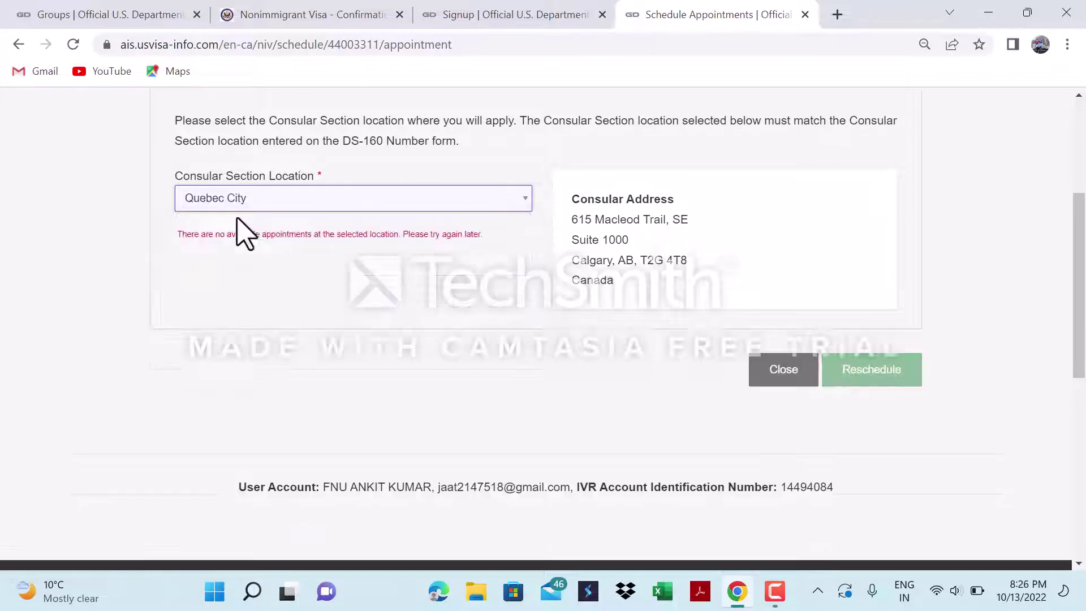
left_click(247, 199)
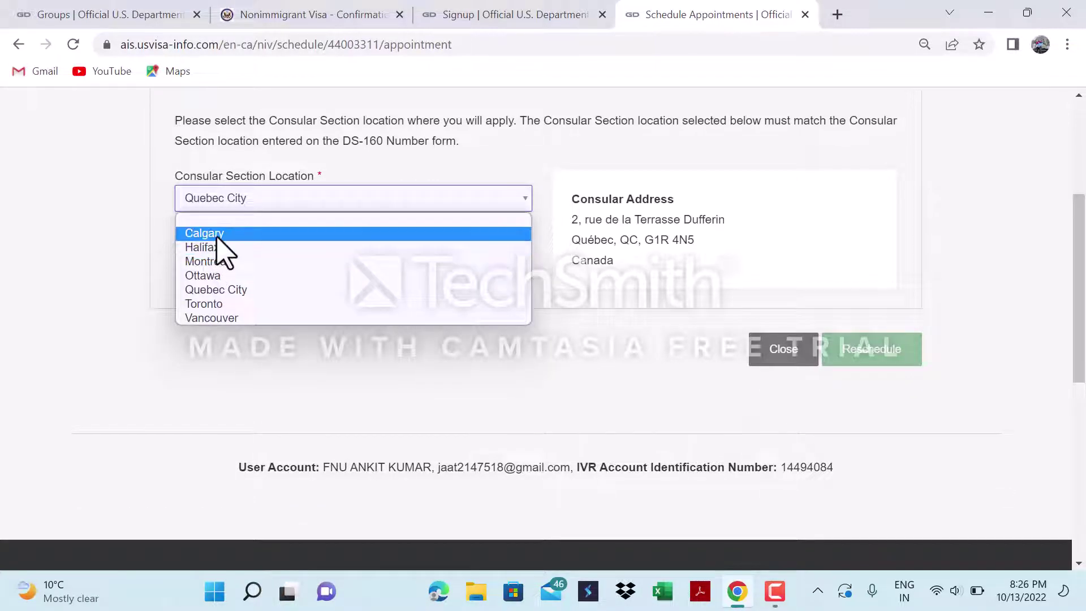
left_click(217, 234)
left_click(495, 266)
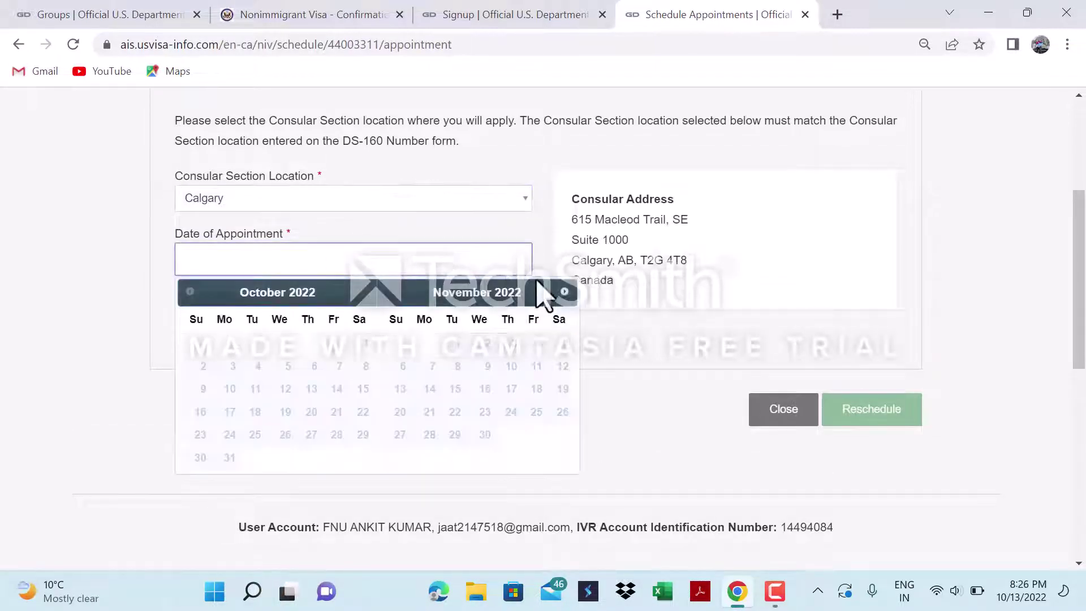
left_click(563, 292)
left_click(564, 292)
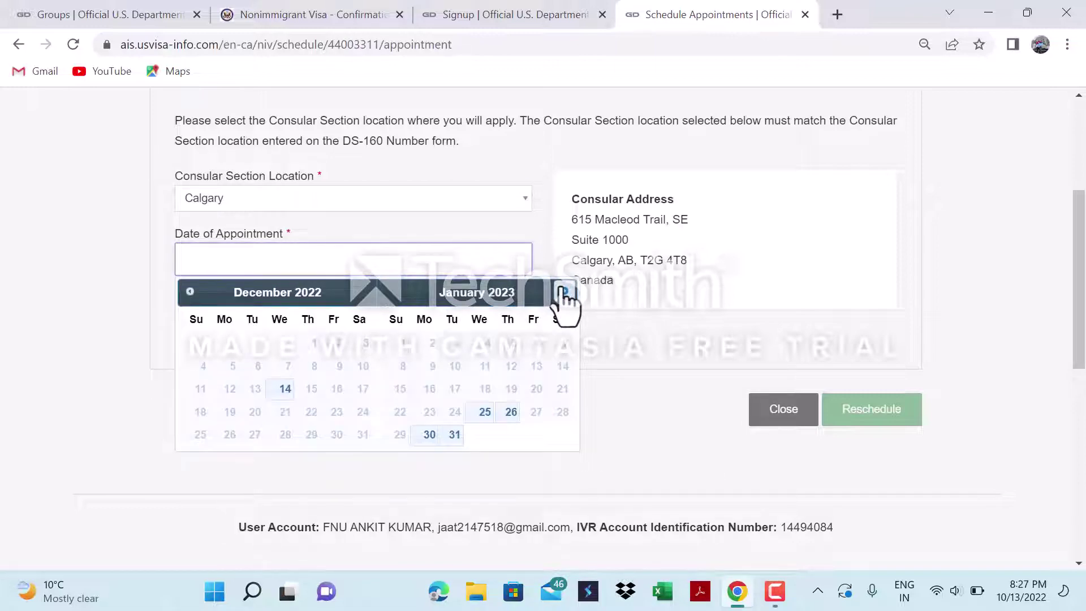
left_click(564, 293)
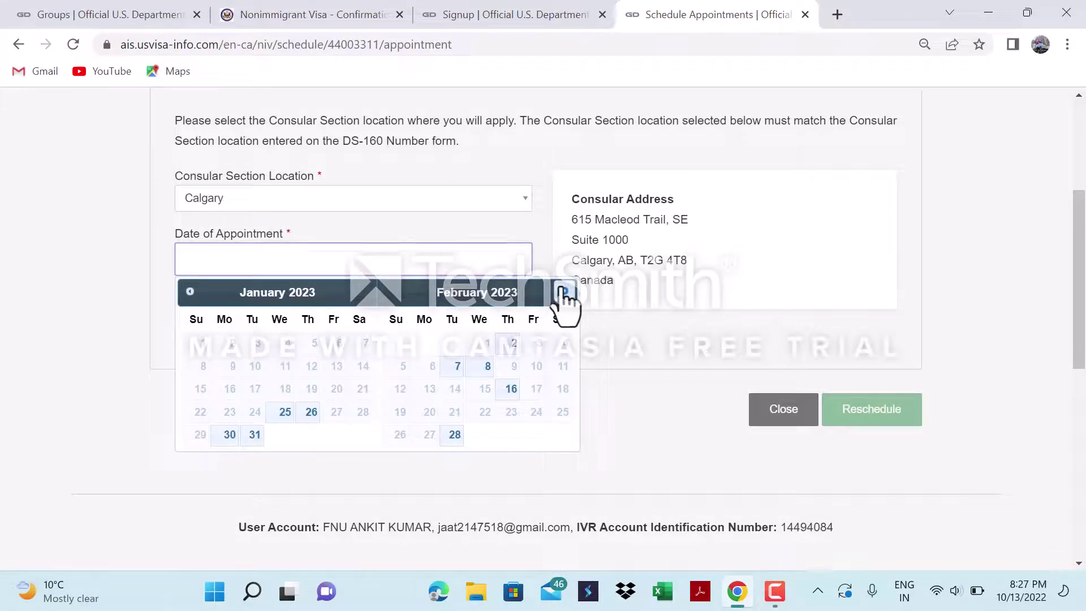
left_click(563, 292)
left_click(563, 292)
left_click(564, 292)
left_click(564, 292)
left_click(564, 292)
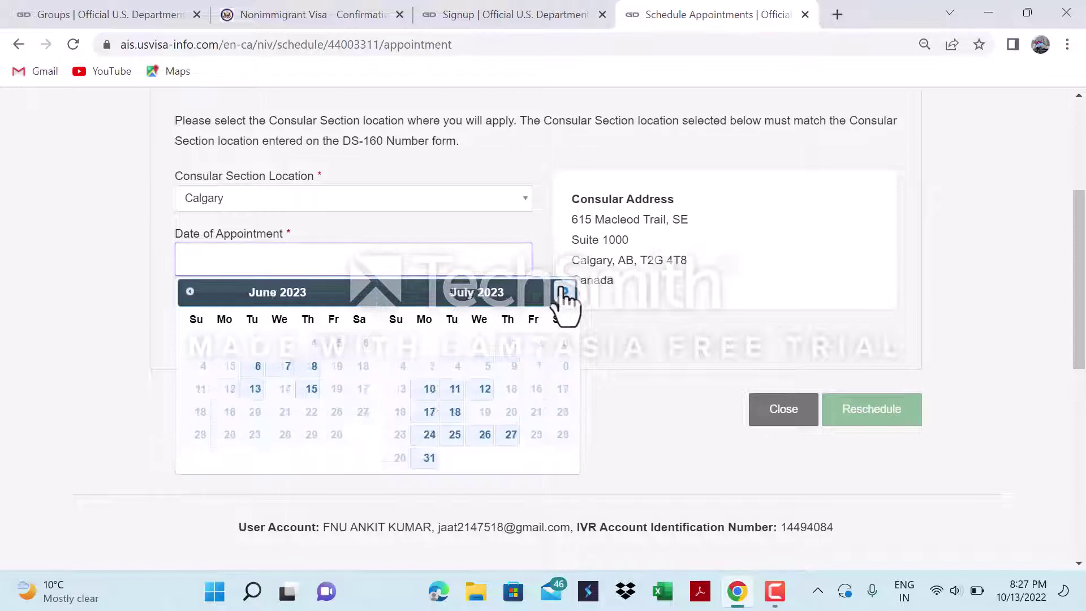
left_click(564, 292)
left_click(564, 292)
left_click(564, 292)
left_click(564, 292)
left_click(564, 293)
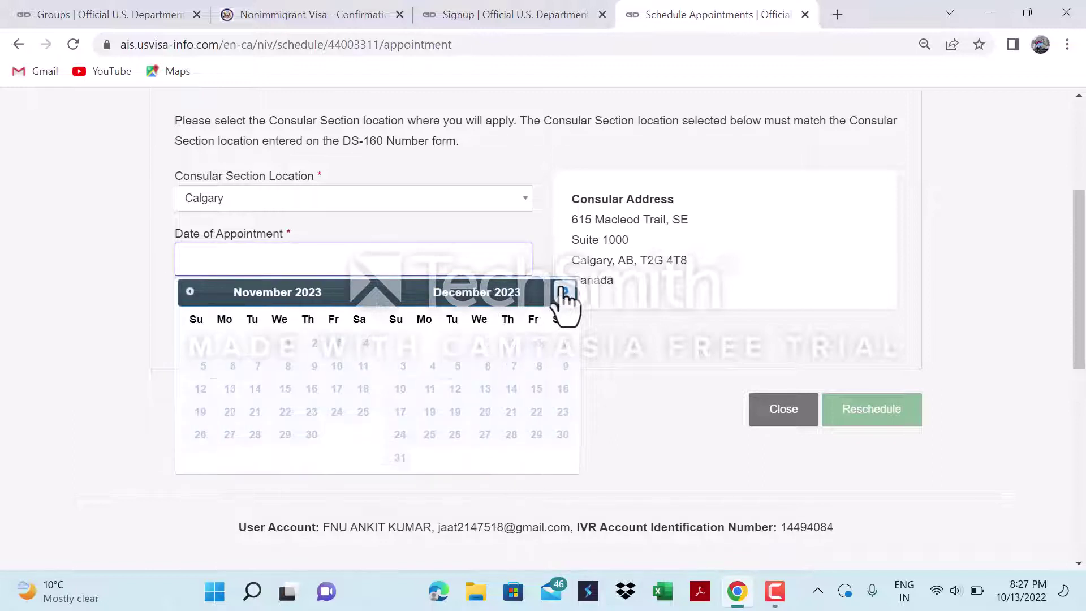
left_click(564, 293)
left_click(618, 424)
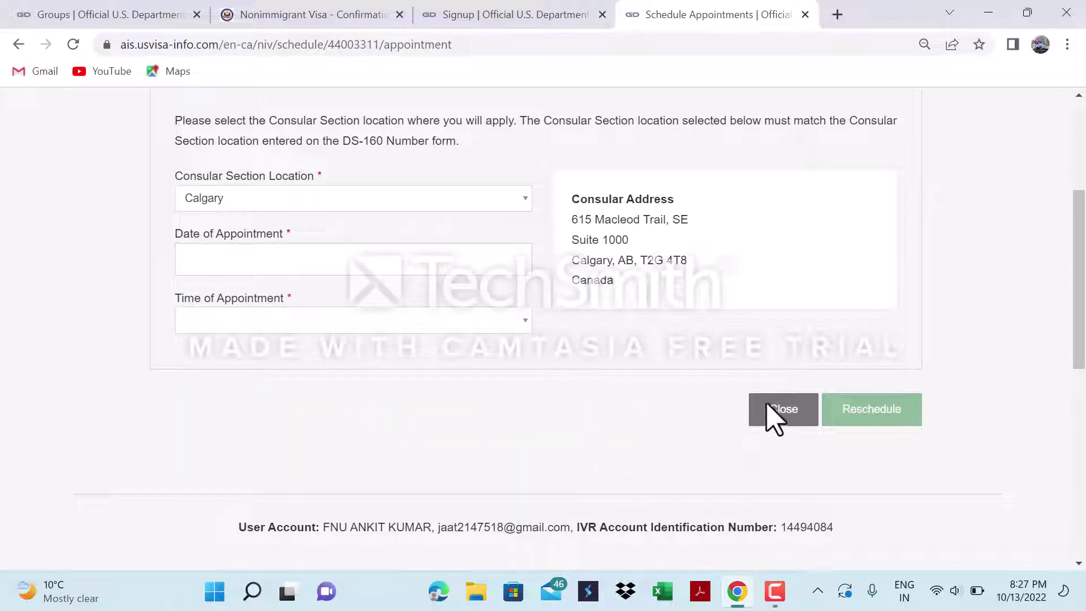
scroll(1083, 345, "down", 1)
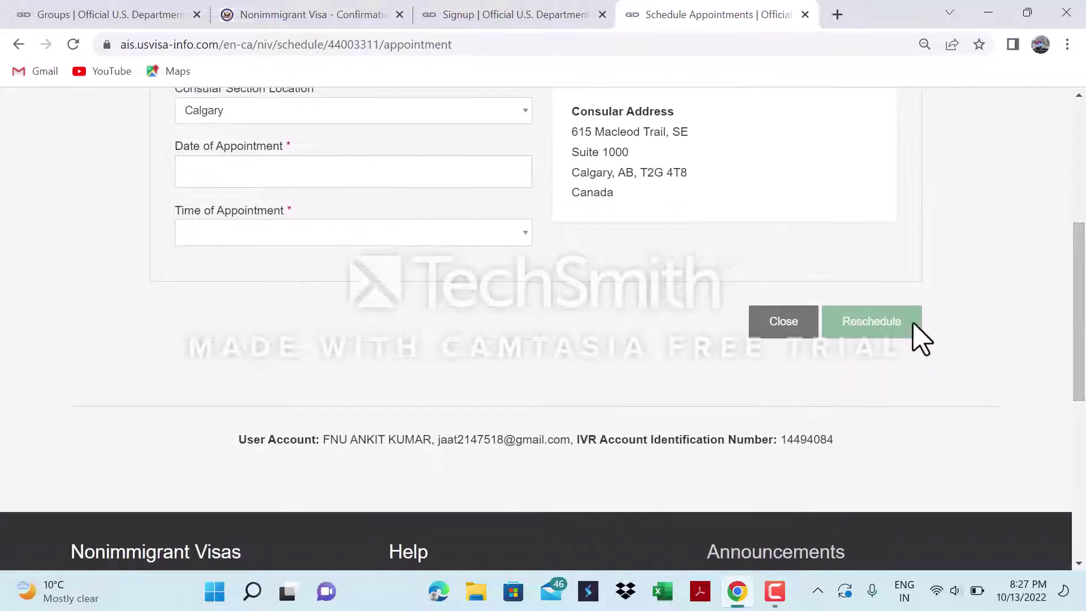